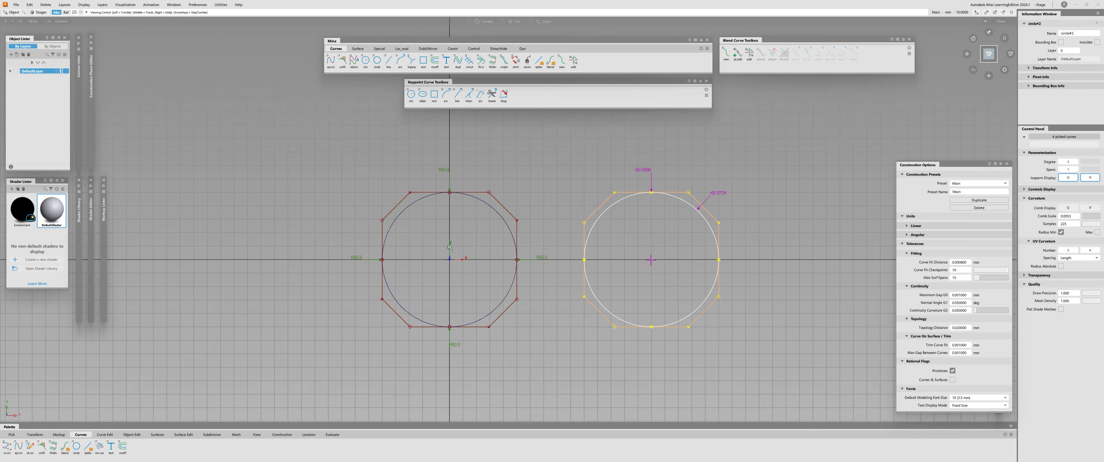
# Enable the rational flag for curves and surfaces in the construction options.
pyautogui.keyDown('alt'); pyautogui.keyDown('shift'); pyautogui.moveTo(379, 204); pyautogui.dragTo(383, 189, button='middle'); pyautogui.keyUp('shift'); pyautogui.keyUp('alt')
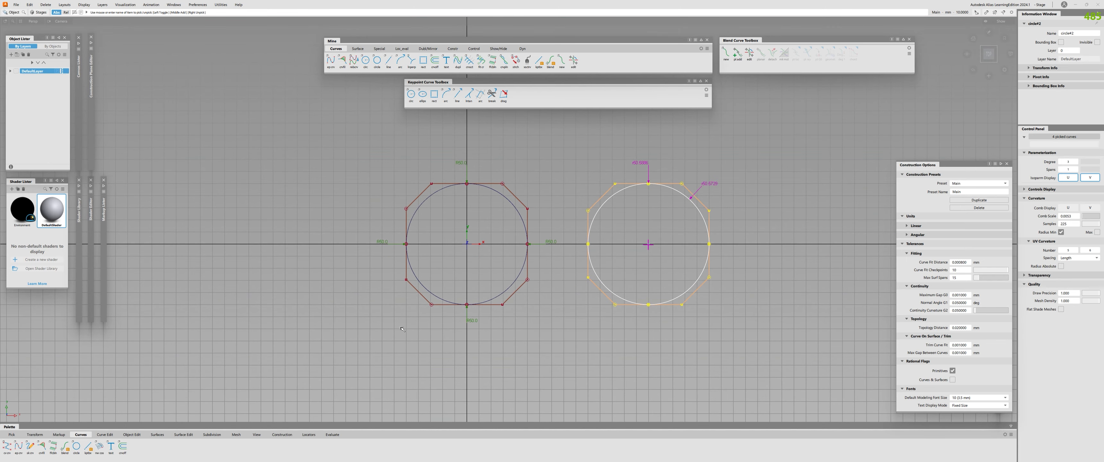
pyautogui.click(953, 381)
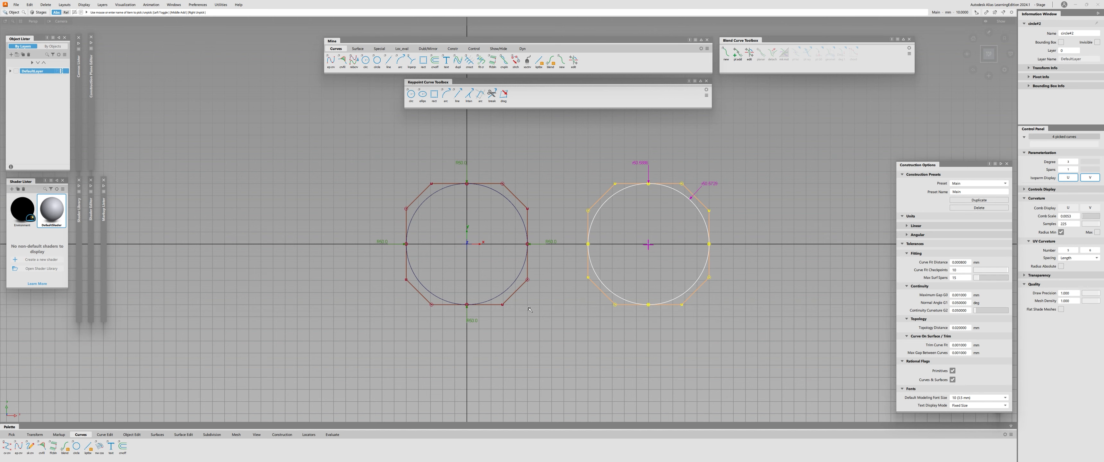
# Select both existing circles together and delete them.
pyautogui.keyDown('alt'); pyautogui.keyDown('shift'); pyautogui.moveTo(530, 309); pyautogui.dragTo(493, 310, button='right'); pyautogui.keyUp('shift'); pyautogui.keyUp('alt')
pyautogui.click(397, 170)
pyautogui.moveTo(397, 171); pyautogui.dragTo(728, 347)
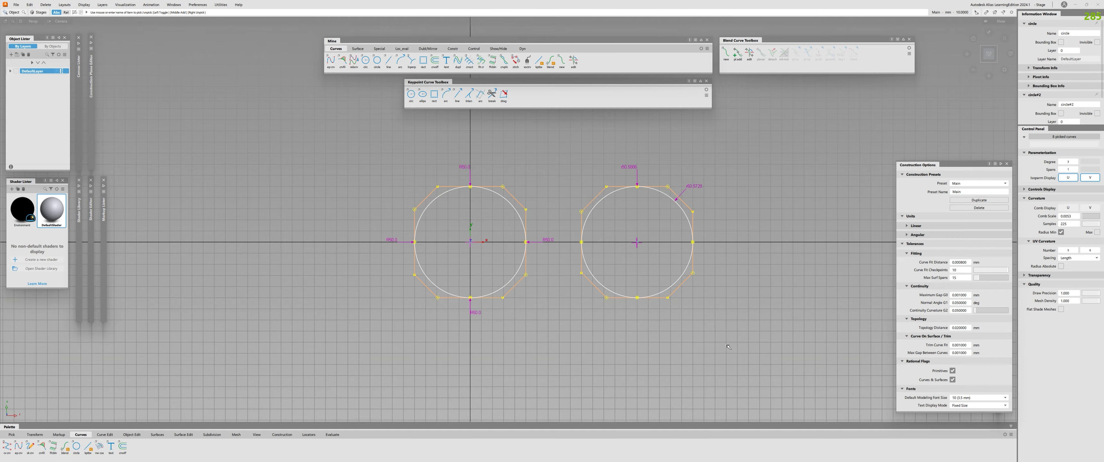
pyautogui.press('Delete')
# Draw a keypoint circle centred on the origin.
pyautogui.keyDown('alt'); pyautogui.keyDown('shift'); pyautogui.moveTo(446, 264); pyautogui.dragTo(466, 264, button='right'); pyautogui.keyUp('shift'); pyautogui.keyUp('alt')
pyautogui.keyDown('alt'); pyautogui.keyDown('shift'); pyautogui.moveTo(466, 264); pyautogui.dragTo(494, 270, button='middle'); pyautogui.keyUp('shift'); pyautogui.keyUp('alt')
pyautogui.keyDown('alt'); pyautogui.keyDown('shift'); pyautogui.moveTo(493, 270); pyautogui.dragTo(527, 270, button='right'); pyautogui.keyUp('shift'); pyautogui.keyUp('alt')
pyautogui.moveTo(487, 276)
pyautogui.keyDown('alt'); pyautogui.keyDown('shift'); pyautogui.mouseDown(button='middle')
pyautogui.moveTo(499, 182)
pyautogui.moveTo(492, 266)
pyautogui.mouseUp(button='middle'); pyautogui.keyUp('shift'); pyautogui.keyUp('alt')
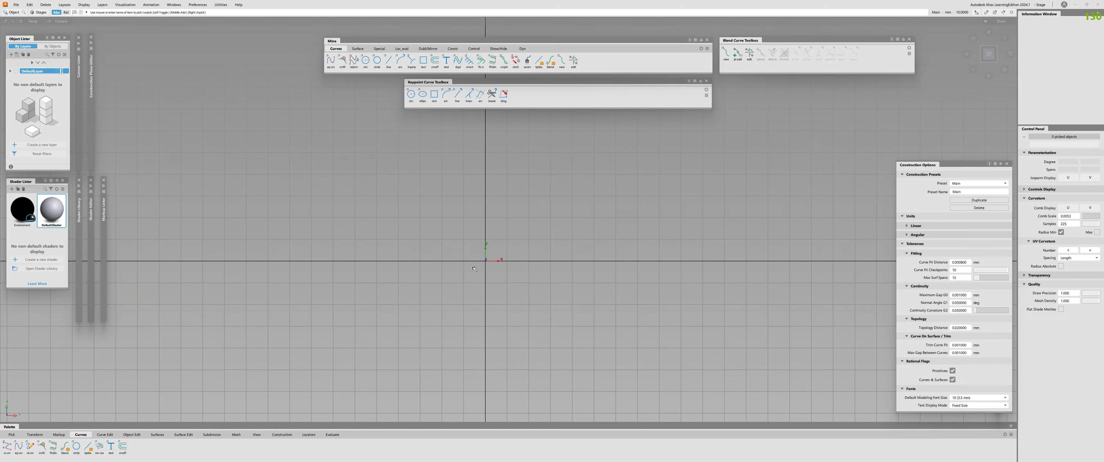
pyautogui.moveTo(474, 269)
pyautogui.keyDown('alt'); pyautogui.keyDown('shift'); pyautogui.mouseDown(button='right')
pyautogui.moveTo(449, 268)
pyautogui.moveTo(462, 268)
pyautogui.mouseUp(button='right'); pyautogui.keyUp('shift'); pyautogui.keyUp('alt')
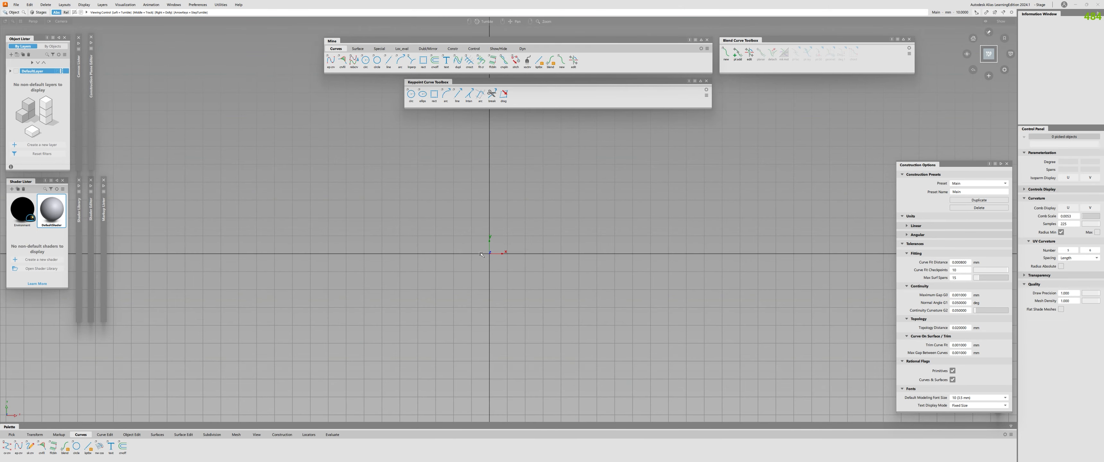
pyautogui.keyDown('alt'); pyautogui.keyDown('shift'); pyautogui.moveTo(501, 254); pyautogui.dragTo(468, 252, button='middle'); pyautogui.keyUp('shift'); pyautogui.keyUp('alt')
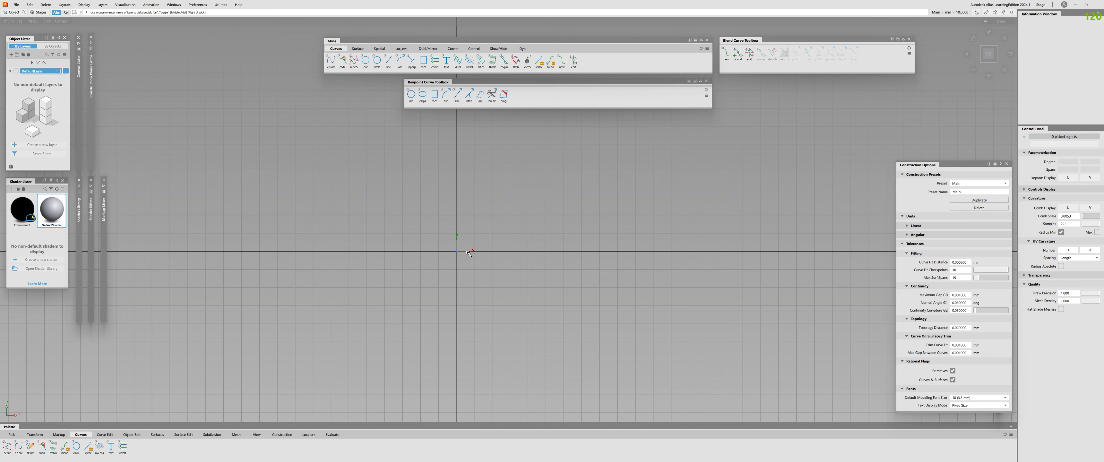
pyautogui.click(411, 95)
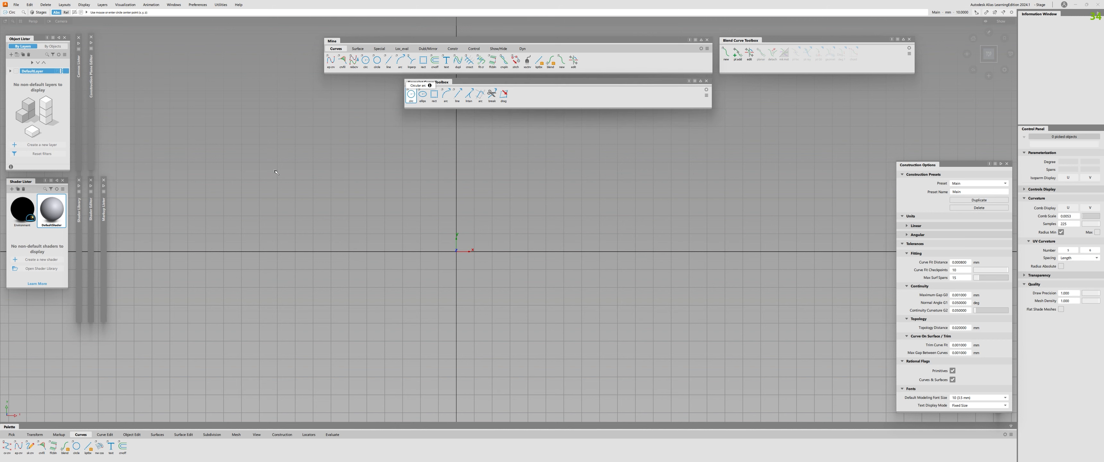
pyautogui.click(456, 251)
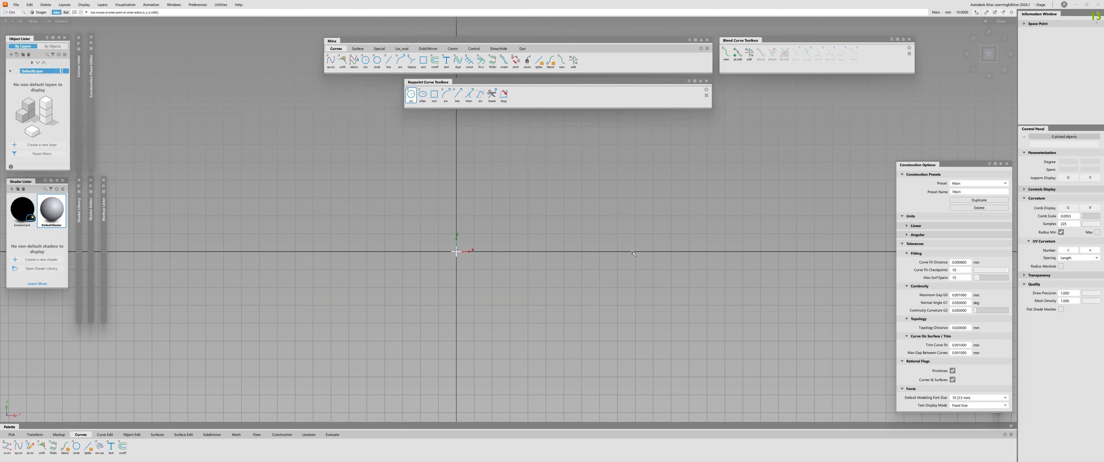
pyautogui.click(598, 256)
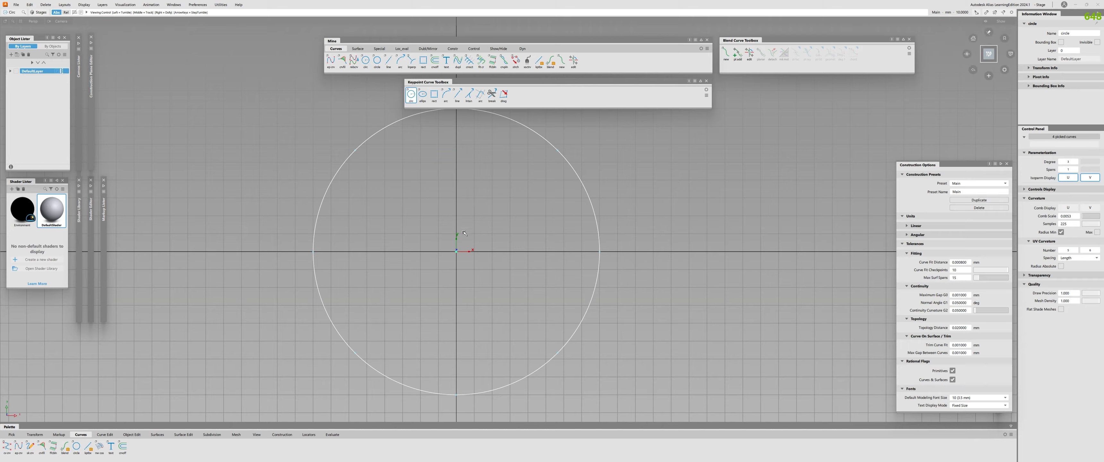
# Delete three of the circle's four segments, keeping only the upper-right quarter arc.
pyautogui.keyDown('alt'); pyautogui.keyDown('shift'); pyautogui.moveTo(507, 218); pyautogui.dragTo(457, 228, button='right'); pyautogui.keyUp('shift'); pyautogui.keyUp('alt')
pyautogui.keyDown('alt'); pyautogui.keyDown('shift'); pyautogui.moveTo(455, 211); pyautogui.dragTo(456, 239, button='middle'); pyautogui.keyUp('shift'); pyautogui.keyUp('alt')
pyautogui.keyDown('ctrl'); pyautogui.keyDown('shift'); pyautogui.moveTo(456, 239); pyautogui.dragTo(598, 186); pyautogui.keyUp('shift'); pyautogui.keyUp('ctrl')
pyautogui.click(547, 189)
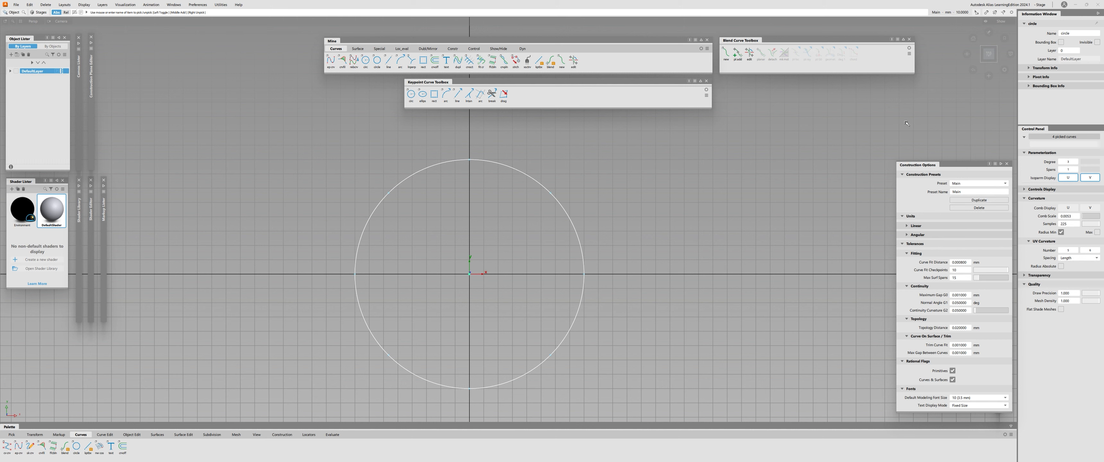
pyautogui.keyDown('ctrl'); pyautogui.keyDown('shift'); pyautogui.moveTo(470, 229); pyautogui.dragTo(508, 220); pyautogui.keyUp('shift'); pyautogui.keyUp('ctrl')
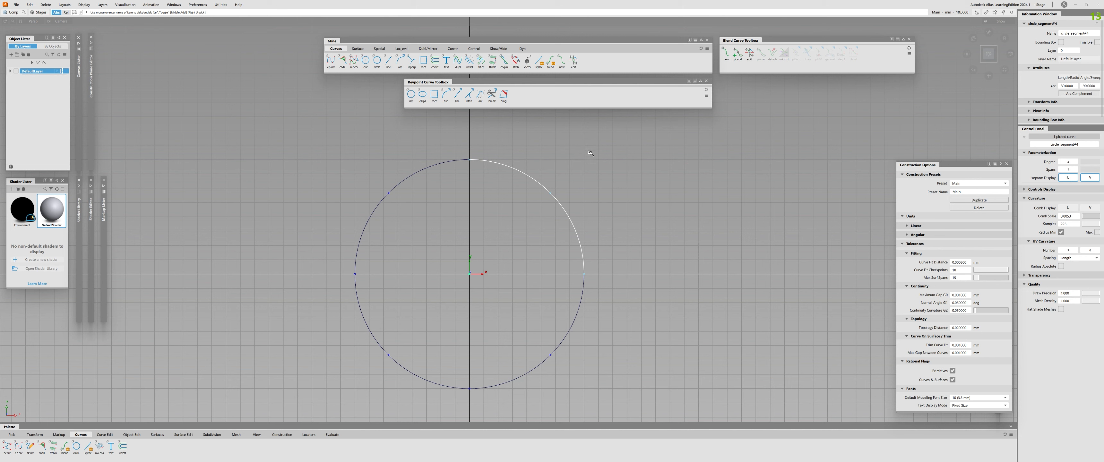
pyautogui.moveTo(510, 216)
pyautogui.keyDown('alt'); pyautogui.keyDown('shift'); pyautogui.mouseDown(button='right')
pyautogui.moveTo(480, 217)
pyautogui.moveTo(495, 217)
pyautogui.mouseUp(button='right'); pyautogui.keyUp('shift'); pyautogui.keyUp('alt')
pyautogui.click(461, 216)
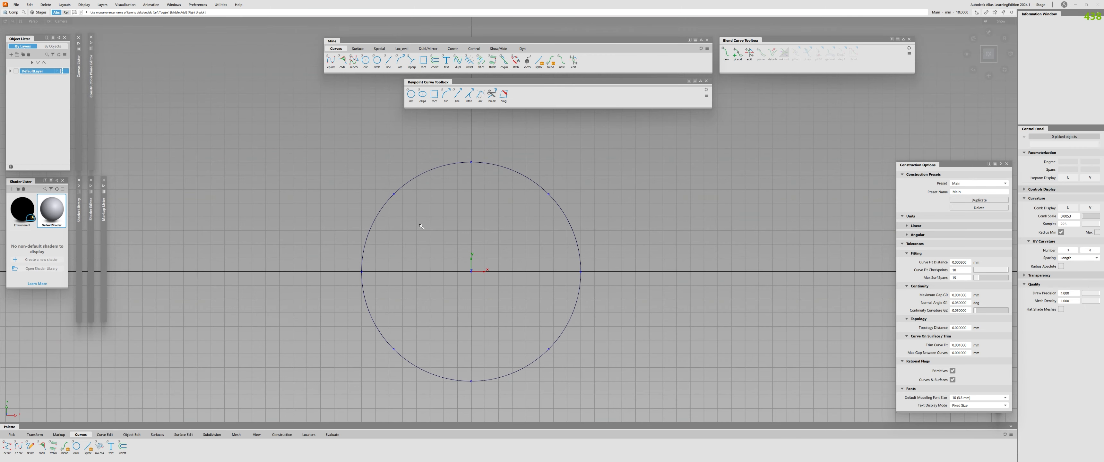
pyautogui.click(393, 194)
pyautogui.click(394, 349)
pyautogui.click(548, 349)
pyautogui.press('Delete')
# Ungroup the remaining quarter arc and select it.
pyautogui.click(554, 200)
pyautogui.hotkey('ctrl', 'shift', 'g')
pyautogui.click(554, 201)
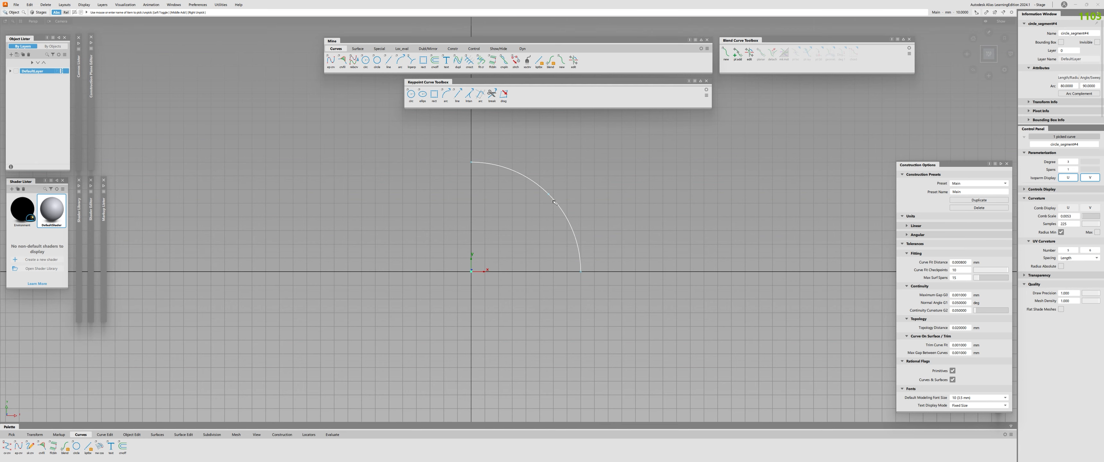
# Set the quarter arc's radius to 3.
pyautogui.keyDown('alt'); pyautogui.keyDown('shift'); pyautogui.moveTo(554, 201); pyautogui.dragTo(541, 171, button='right'); pyautogui.keyUp('shift'); pyautogui.keyUp('alt')
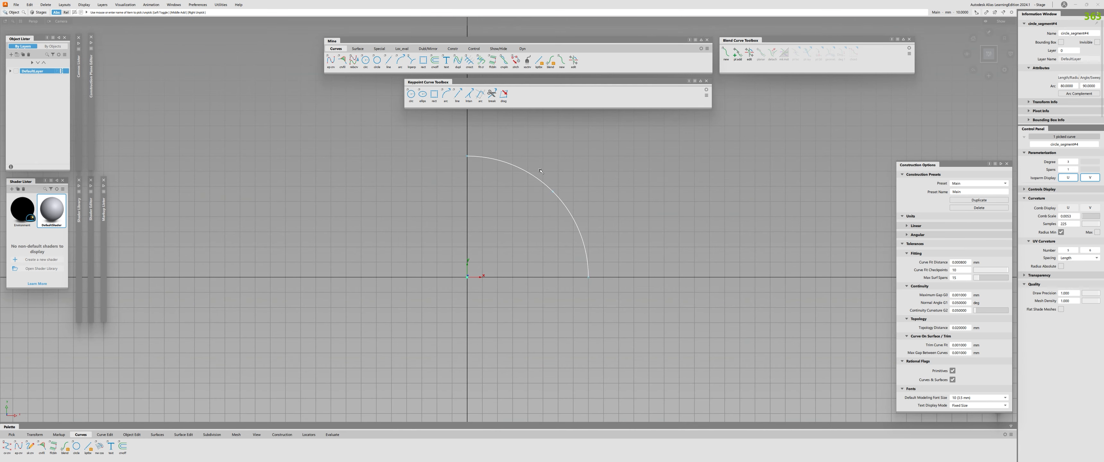
pyautogui.click(540, 171)
pyautogui.click(536, 180)
pyautogui.click(1074, 88)
pyautogui.write('3')
pyautogui.press('Return')
pyautogui.scroll(5, 467, 278)
pyautogui.scroll(7, 467, 276)
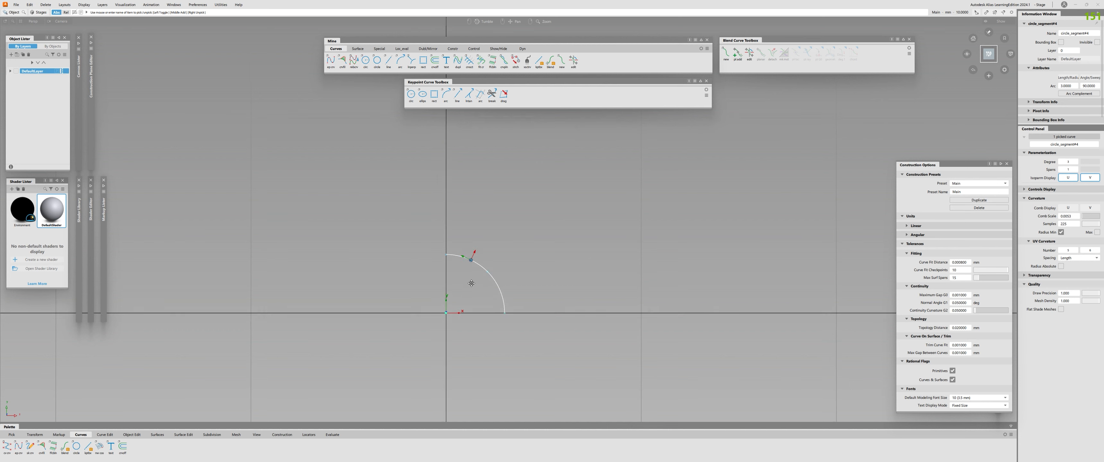
pyautogui.scroll(4, 501, 222)
pyautogui.scroll(-2, 500, 219)
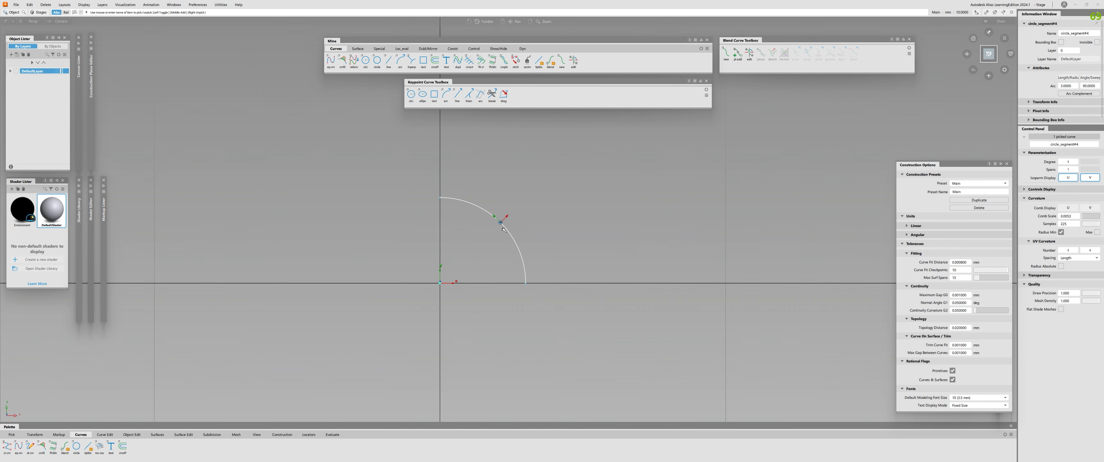
pyautogui.scroll(-8, 503, 240)
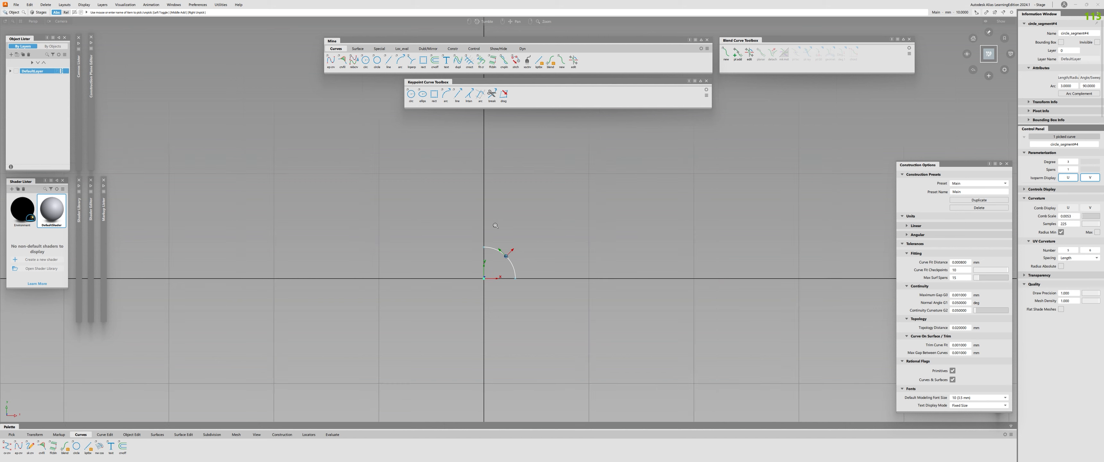
pyautogui.scroll(4, 506, 246)
# Paste a copy of the quarter arc and set the copy's radius to 2.48.
pyautogui.click(506, 246)
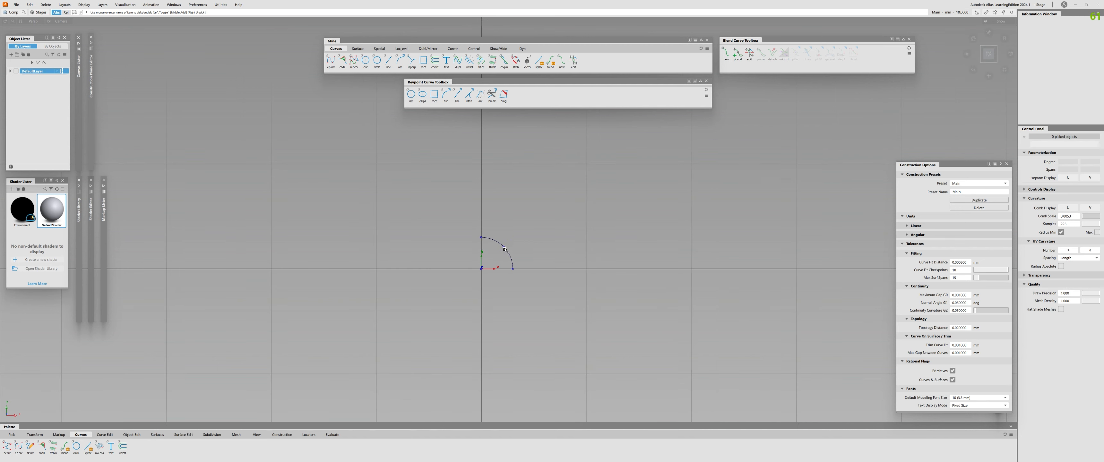
pyautogui.click(509, 254)
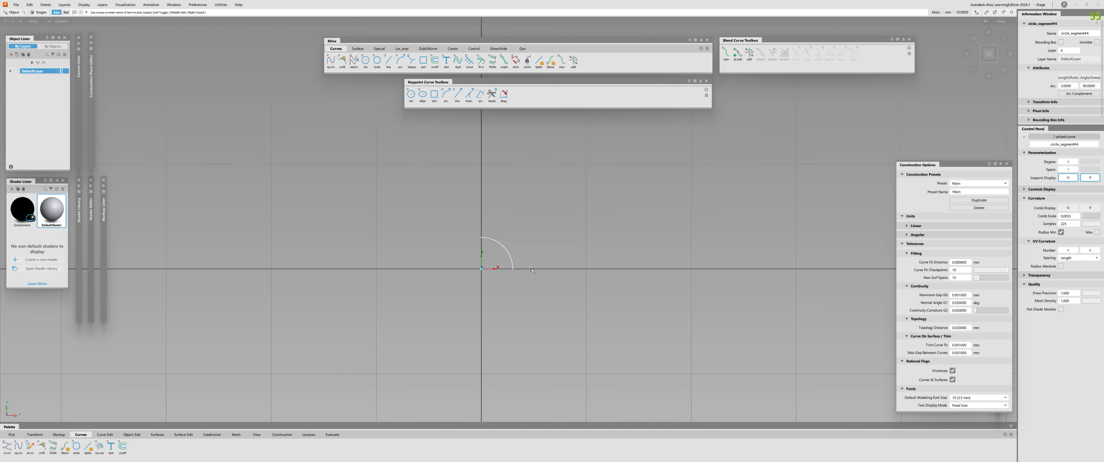
pyautogui.hotkey('ctrl', 'v')
pyautogui.click(1072, 86)
pyautogui.write('2.48')
pyautogui.press('Return')
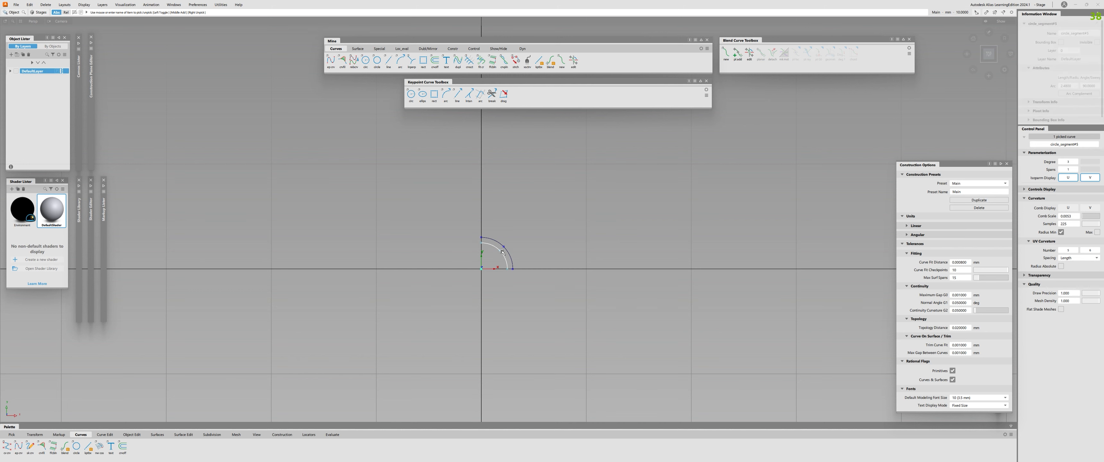
# Paste another copy of the quarter arc and set its radius to 2.23.
pyautogui.hotkey('ctrl', 'v')
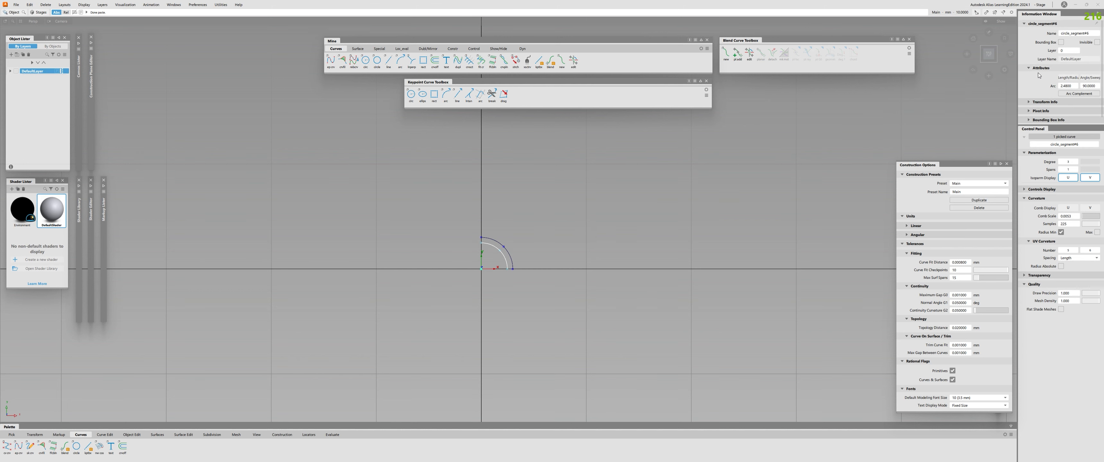
pyautogui.click(1072, 86)
pyautogui.write('2')
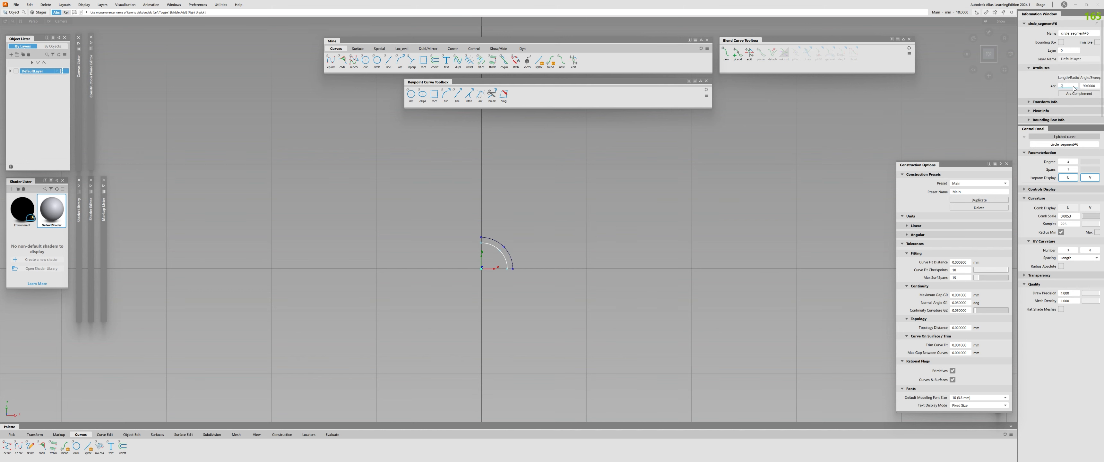
pyautogui.write('.23')
pyautogui.press('Return')
pyautogui.keyDown('alt'); pyautogui.keyDown('shift'); pyautogui.moveTo(503, 247); pyautogui.dragTo(553, 243, button='right'); pyautogui.keyUp('shift'); pyautogui.keyUp('alt')
pyautogui.click(453, 296)
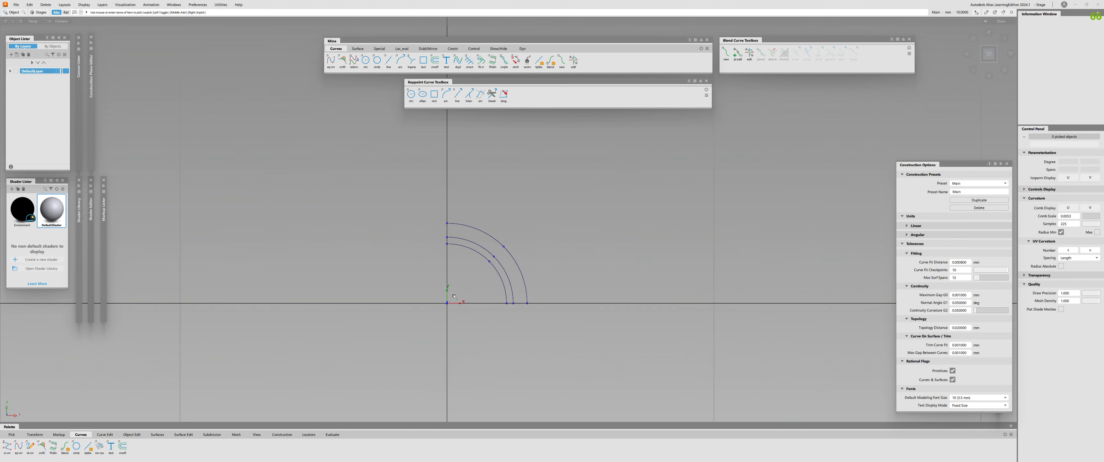
# Examine the control vertices of the three concentric quarter arcs.
pyautogui.moveTo(453, 296); pyautogui.dragTo(504, 246)
pyautogui.keyDown('alt'); pyautogui.keyDown('shift'); pyautogui.moveTo(503, 247); pyautogui.dragTo(482, 231); pyautogui.keyUp('shift'); pyautogui.keyUp('alt')
pyautogui.keyDown('alt'); pyautogui.keyDown('shift'); pyautogui.moveTo(482, 230); pyautogui.dragTo(502, 244, button='right'); pyautogui.keyUp('shift'); pyautogui.keyUp('alt')
pyautogui.keyDown('alt'); pyautogui.keyDown('shift'); pyautogui.moveTo(479, 257); pyautogui.dragTo(465, 290); pyautogui.keyUp('shift'); pyautogui.keyUp('alt')
pyautogui.moveTo(520, 222); pyautogui.dragTo(471, 279)
pyautogui.click(472, 279)
pyautogui.click(988, 52)
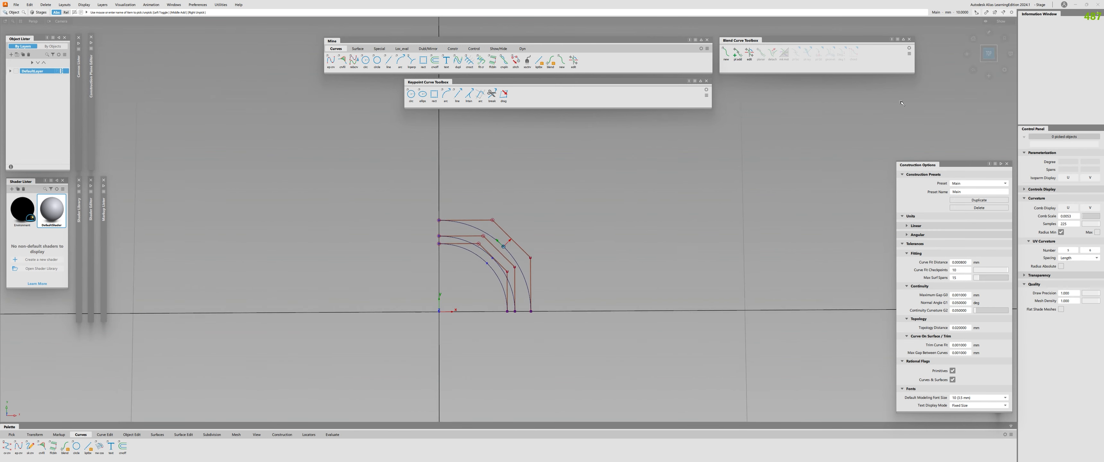
# Mirror the three quarter arcs as duplicates to complete three full concentric circles.
pyautogui.moveTo(519, 223); pyautogui.dragTo(465, 285)
pyautogui.keyDown('ctrl'); pyautogui.keyDown('shift'); pyautogui.middleClick(563, 213); pyautogui.keyUp('shift'); pyautogui.keyUp('ctrl')
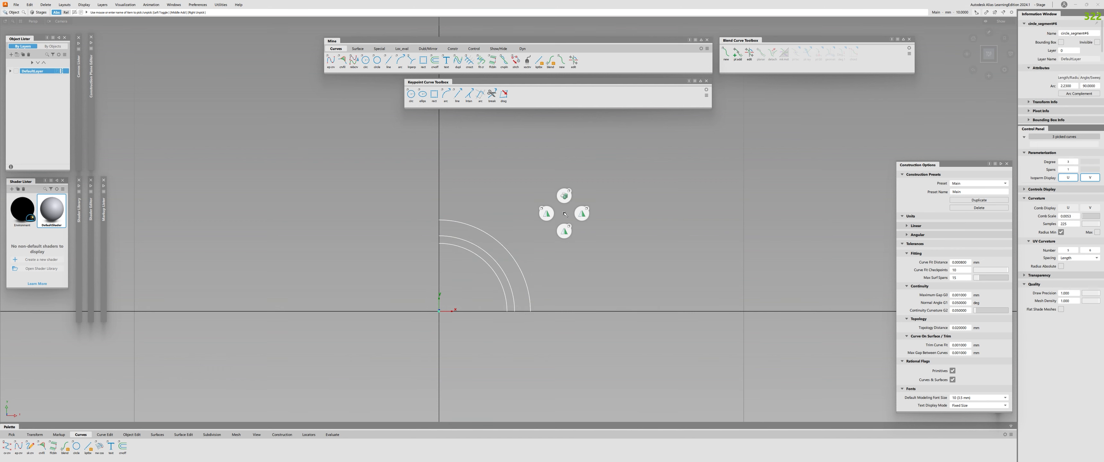
pyautogui.moveTo(564, 213)
pyautogui.keyDown('ctrl'); pyautogui.keyDown('shift'); pyautogui.mouseDown(button='middle')
pyautogui.moveTo(531, 221)
pyautogui.moveTo(548, 227)
pyautogui.moveTo(441, 223)
pyautogui.mouseUp(button='middle'); pyautogui.keyUp('shift'); pyautogui.keyUp('ctrl')
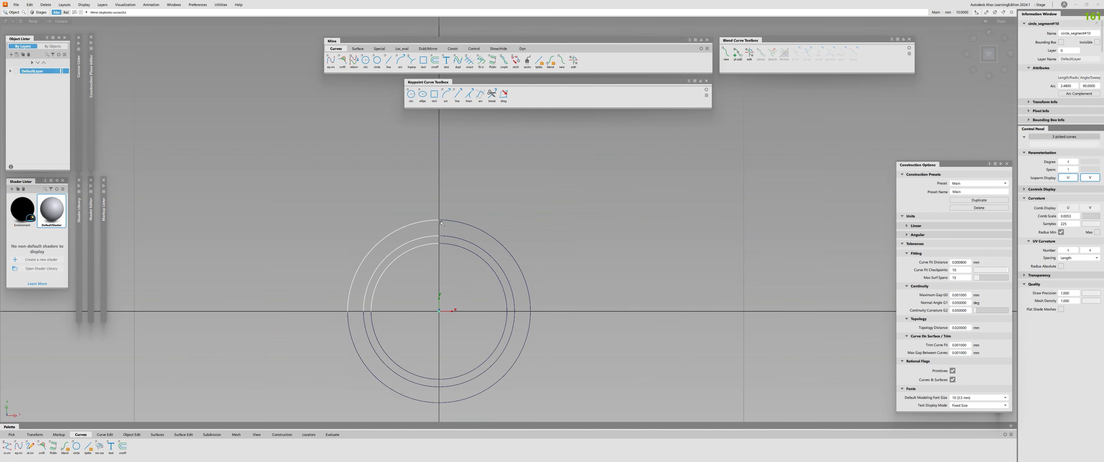
pyautogui.keyDown('ctrl'); pyautogui.keyDown('shift'); pyautogui.moveTo(513, 221); pyautogui.dragTo(493, 219, button='middle'); pyautogui.keyUp('shift'); pyautogui.keyUp('ctrl')
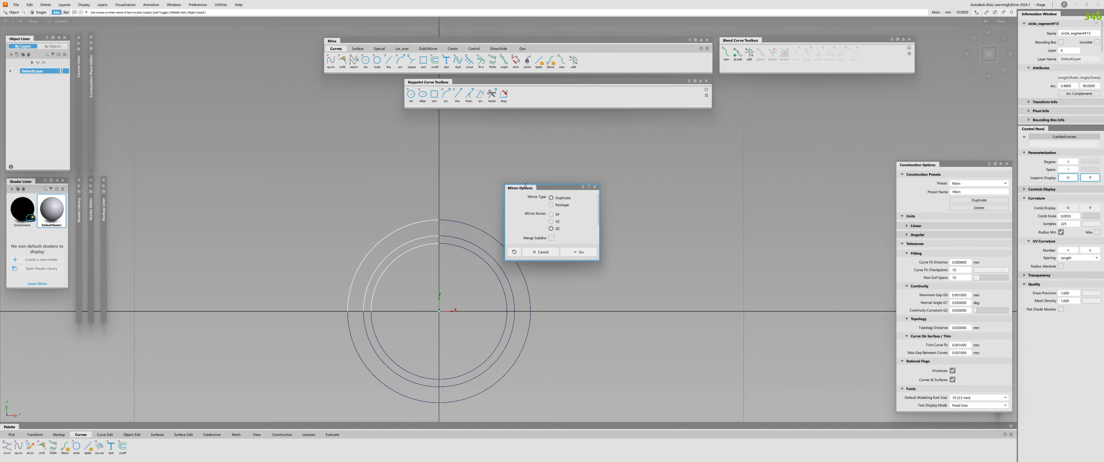
pyautogui.click(597, 188)
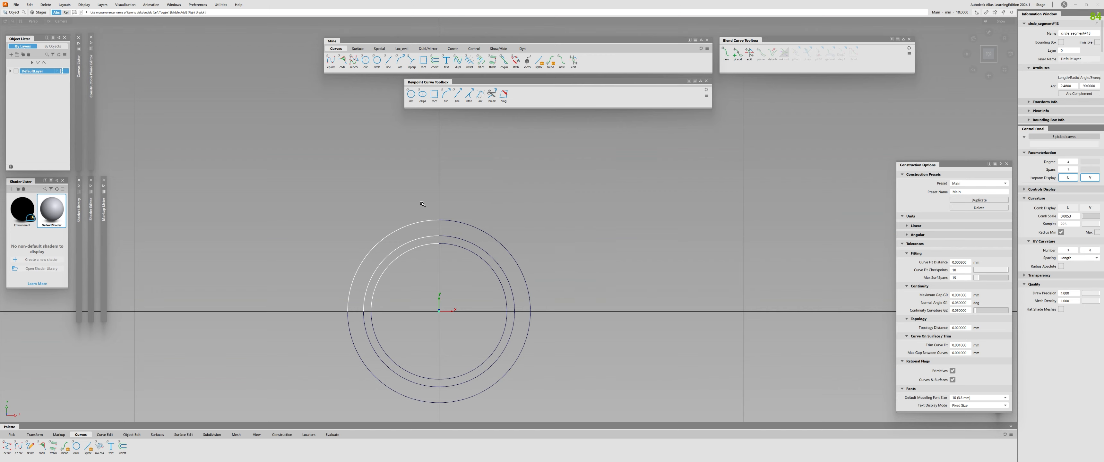
# Select all four segments of the middle circle and group them.
pyautogui.scroll(-5, 503, 244)
pyautogui.keyDown('alt'); pyautogui.keyDown('shift'); pyautogui.moveTo(485, 274); pyautogui.dragTo(521, 169); pyautogui.keyUp('shift'); pyautogui.keyUp('alt')
pyautogui.keyDown('alt'); pyautogui.keyDown('shift'); pyautogui.moveTo(500, 255); pyautogui.dragTo(570, 256, button='right'); pyautogui.keyUp('shift'); pyautogui.keyUp('alt')
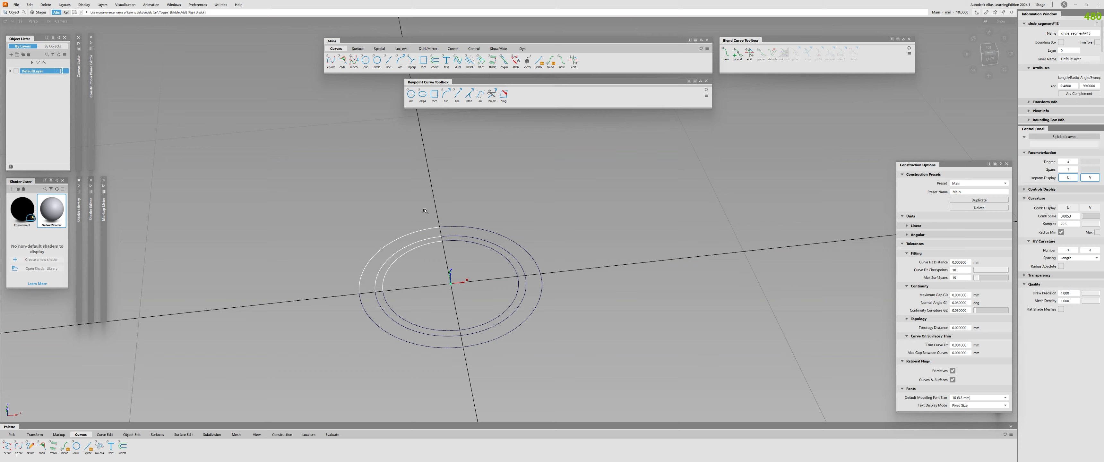
pyautogui.keyDown('alt'); pyautogui.keyDown('shift'); pyautogui.moveTo(500, 241); pyautogui.dragTo(420, 255); pyautogui.keyUp('shift'); pyautogui.keyUp('alt')
pyautogui.click(420, 255)
pyautogui.click(420, 253)
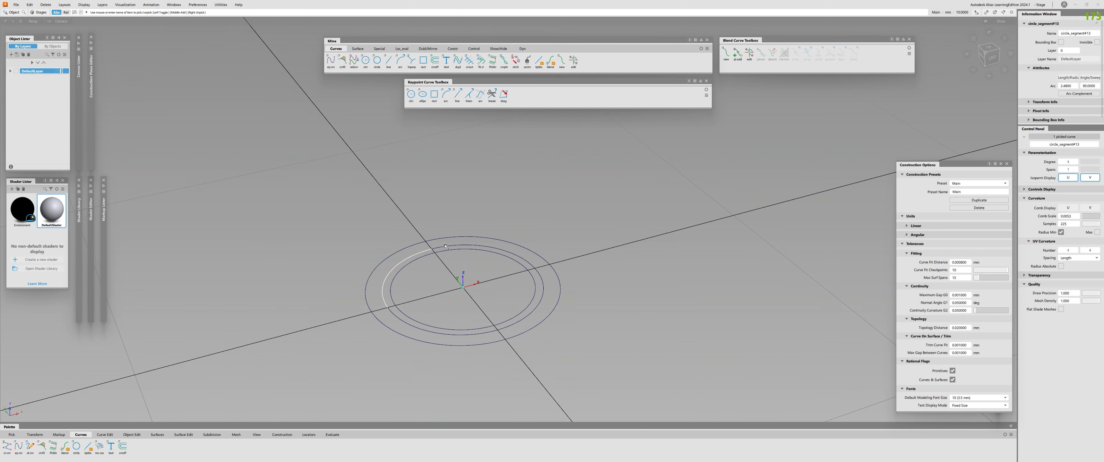
pyautogui.click(497, 250)
pyautogui.click(541, 294)
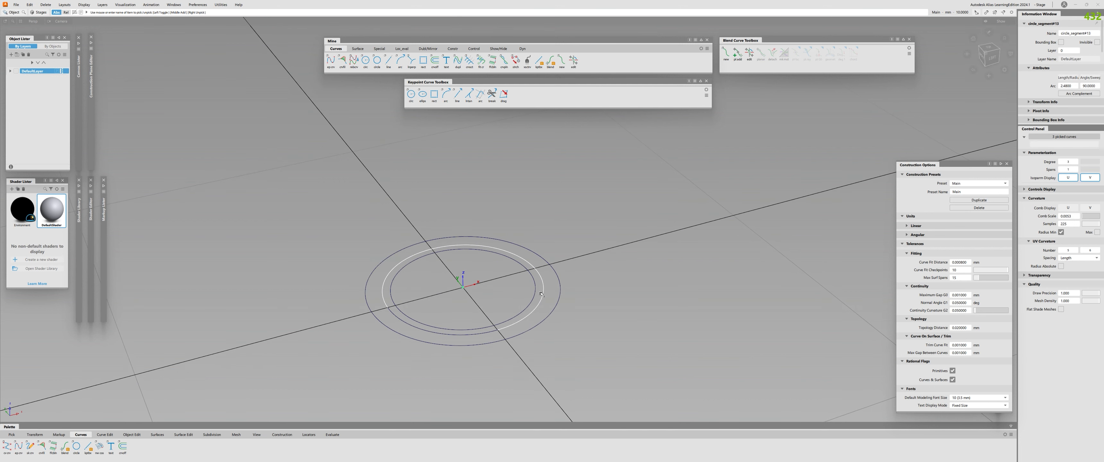
pyautogui.click(475, 333)
pyautogui.hotkey('ctrl', 'g')
# Move the grouped middle circle up by 0.75 along the vertical axis, then deselect it.
pyautogui.click(543, 296)
pyautogui.click(544, 296)
pyautogui.keyDown('alt'); pyautogui.keyDown('shift'); pyautogui.moveTo(543, 296); pyautogui.dragTo(541, 283); pyautogui.keyUp('shift'); pyautogui.keyUp('alt')
pyautogui.keyDown('ctrl'); pyautogui.keyDown('shift'); pyautogui.moveTo(514, 278); pyautogui.dragTo(514, 253, button='right'); pyautogui.keyUp('shift'); pyautogui.keyUp('ctrl')
pyautogui.click(462, 251)
pyautogui.write('.75')
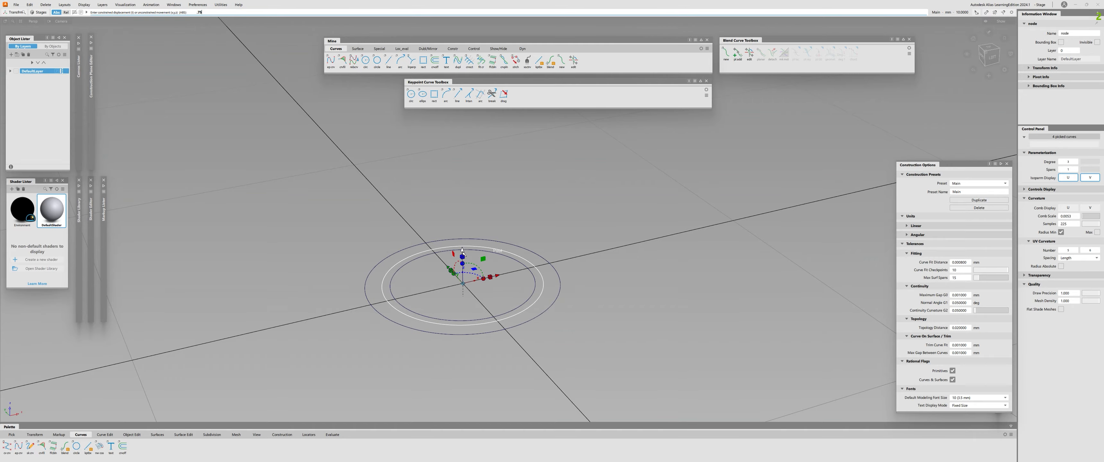
pyautogui.press('Return')
pyautogui.moveTo(448, 337)
pyautogui.keyDown('alt'); pyautogui.keyDown('shift'); pyautogui.mouseDown()
pyautogui.moveTo(273, 281)
pyautogui.moveTo(190, 278)
pyautogui.moveTo(367, 308)
pyautogui.moveTo(713, 314)
pyautogui.moveTo(445, 332)
pyautogui.mouseUp(); pyautogui.keyUp('shift'); pyautogui.keyUp('alt')
pyautogui.keyDown('ctrl'); pyautogui.keyDown('shift'); pyautogui.moveTo(514, 309); pyautogui.dragTo(541, 287); pyautogui.keyUp('shift'); pyautogui.keyUp('ctrl')
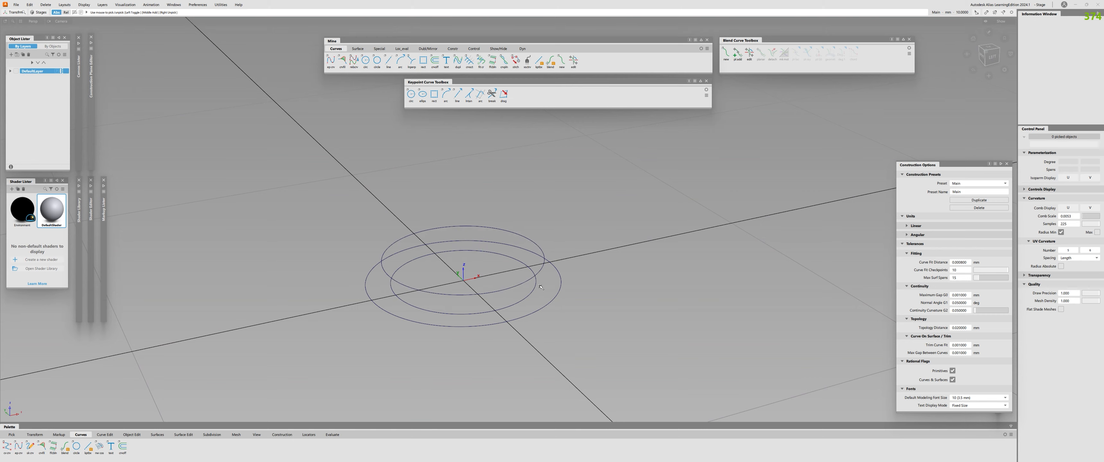
# Examine the three concentric circles from the side, from above and in perspective, and pick the raised circle.
pyautogui.keyDown('alt'); pyautogui.keyDown('shift'); pyautogui.moveTo(352, 298); pyautogui.dragTo(505, 242); pyautogui.keyUp('shift'); pyautogui.keyUp('alt')
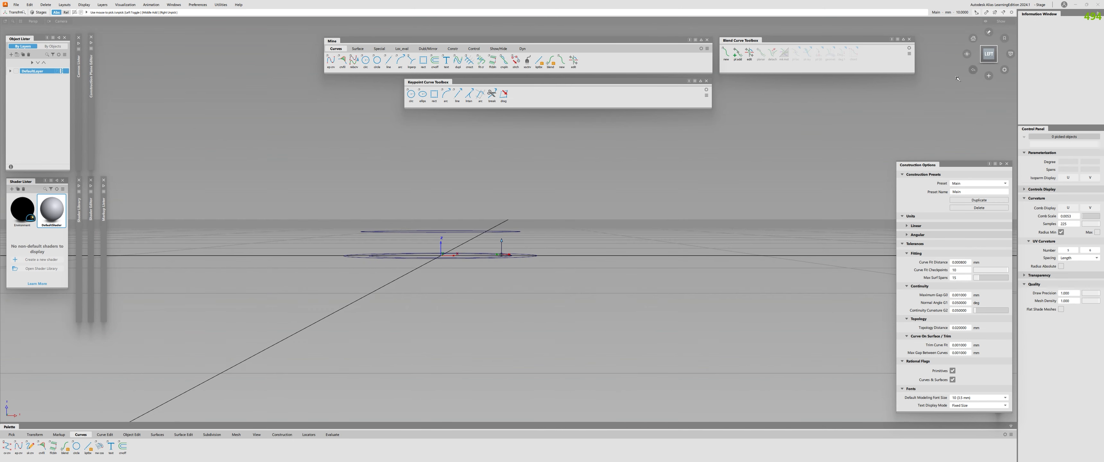
pyautogui.keyDown('ctrl'); pyautogui.keyDown('shift'); pyautogui.moveTo(528, 235); pyautogui.dragTo(544, 252, button='right'); pyautogui.keyUp('shift'); pyautogui.keyUp('ctrl')
pyautogui.keyDown('alt'); pyautogui.keyDown('shift'); pyautogui.moveTo(451, 250); pyautogui.dragTo(390, 249, button='right'); pyautogui.keyUp('shift'); pyautogui.keyUp('alt')
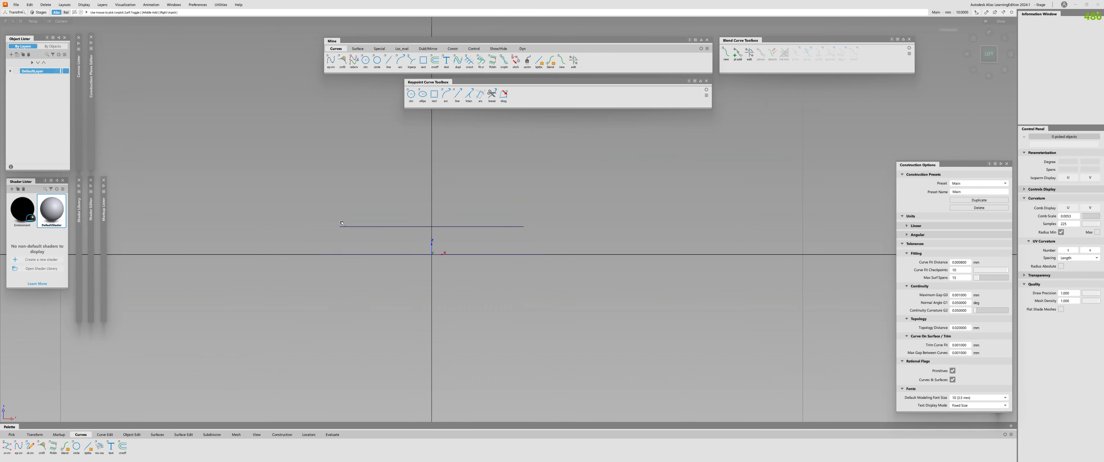
pyautogui.keyDown('alt'); pyautogui.keyDown('shift'); pyautogui.moveTo(350, 246); pyautogui.dragTo(362, 387); pyautogui.keyUp('shift'); pyautogui.keyUp('alt')
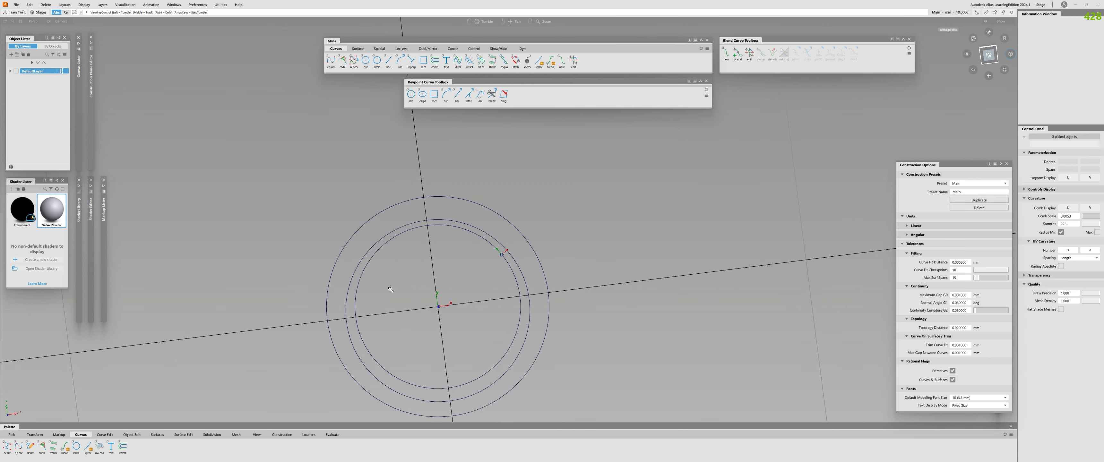
pyautogui.click(988, 55)
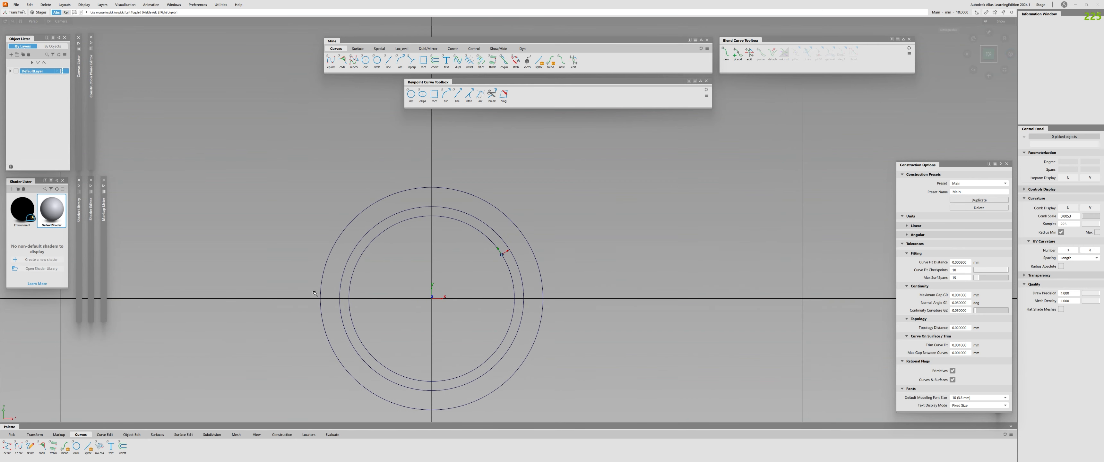
pyautogui.keyDown('ctrl'); pyautogui.keyDown('shift'); pyautogui.moveTo(314, 294); pyautogui.dragTo(315, 274); pyautogui.keyUp('shift'); pyautogui.keyUp('ctrl')
pyautogui.click(346, 263)
pyautogui.keyDown('alt'); pyautogui.keyDown('shift'); pyautogui.moveTo(372, 237); pyautogui.dragTo(350, 294); pyautogui.keyUp('shift'); pyautogui.keyUp('alt')
pyautogui.keyDown('alt'); pyautogui.keyDown('shift'); pyautogui.moveTo(371, 355); pyautogui.dragTo(729, 313); pyautogui.keyUp('shift'); pyautogui.keyUp('alt')
pyautogui.click(410, 297)
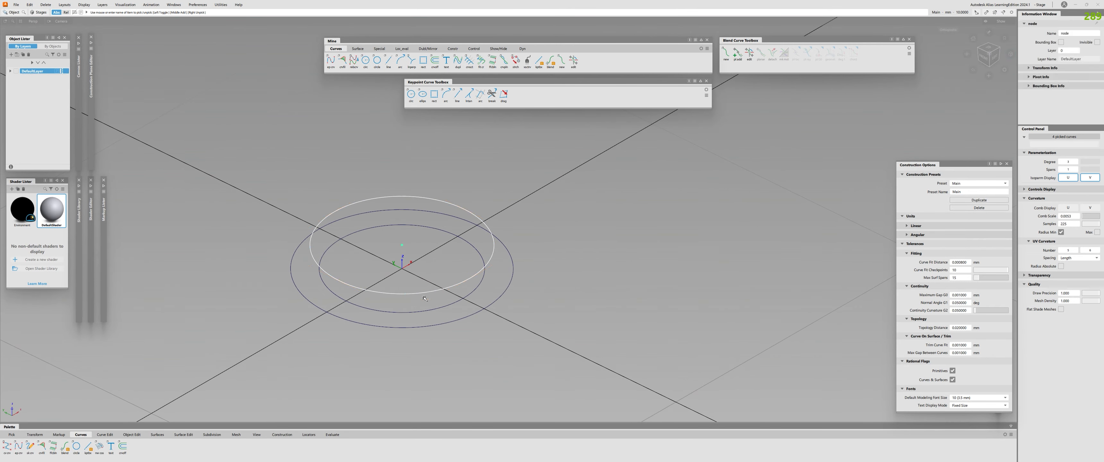
# Draw a single-span curve from the outer circle's edge to the raised circle's edge.
pyautogui.keyDown('alt'); pyautogui.keyDown('shift'); pyautogui.moveTo(411, 297); pyautogui.dragTo(529, 288); pyautogui.keyUp('shift'); pyautogui.keyUp('alt')
pyautogui.keyDown('alt'); pyautogui.keyDown('shift'); pyautogui.moveTo(529, 289); pyautogui.dragTo(574, 288, button='right'); pyautogui.keyUp('shift'); pyautogui.keyUp('alt')
pyautogui.keyDown('alt'); pyautogui.keyDown('shift'); pyautogui.moveTo(574, 288); pyautogui.dragTo(574, 271); pyautogui.keyUp('shift'); pyautogui.keyUp('alt')
pyautogui.click(331, 61)
pyautogui.keyDown('ctrl'); pyautogui.keyDown('alt'); pyautogui.click(318, 283); pyautogui.keyUp('alt'); pyautogui.keyUp('ctrl')
pyautogui.keyDown('ctrl'); pyautogui.keyDown('alt'); pyautogui.click(329, 314); pyautogui.keyUp('alt'); pyautogui.keyUp('ctrl')
pyautogui.keyDown('alt'); pyautogui.keyDown('shift'); pyautogui.moveTo(360, 303); pyautogui.dragTo(326, 280); pyautogui.keyUp('shift'); pyautogui.keyUp('alt')
pyautogui.click(324, 279)
pyautogui.click(390, 292)
pyautogui.click(415, 283)
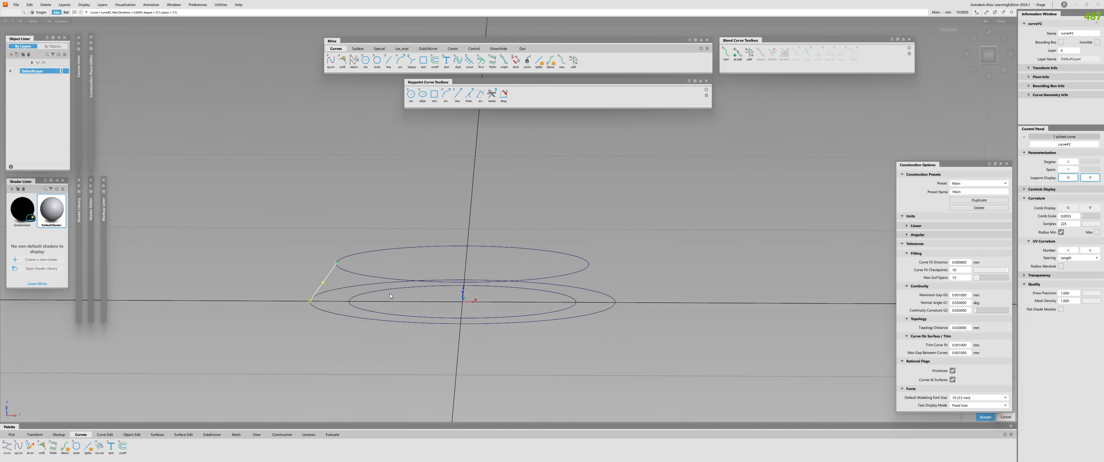
# Move the connecting curve's middle control vertex outward so the profile bows away from the circles.
pyautogui.click(988, 55)
pyautogui.click(323, 283)
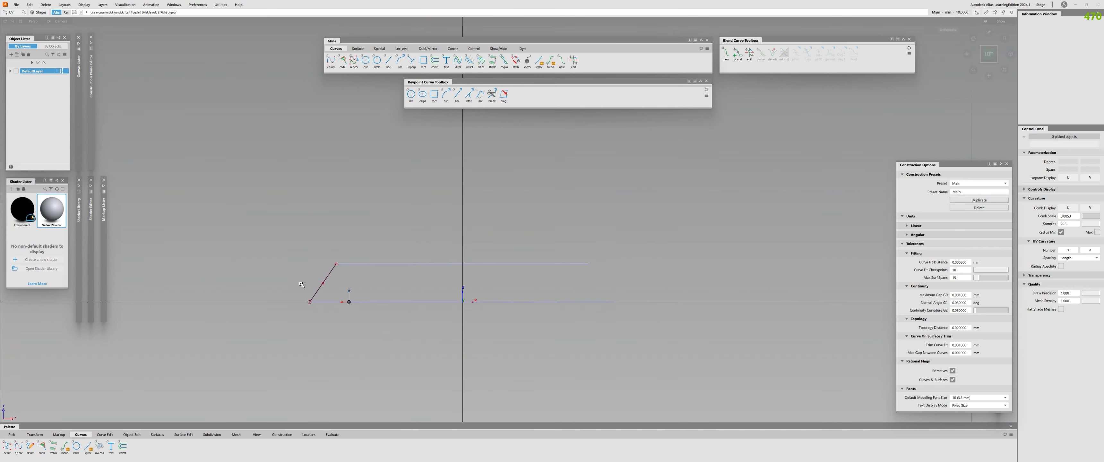
pyautogui.moveTo(334, 264); pyautogui.dragTo(325, 287)
pyautogui.keyDown('ctrl'); pyautogui.keyDown('shift'); pyautogui.moveTo(325, 287); pyautogui.dragTo(317, 285, button='right'); pyautogui.keyUp('shift'); pyautogui.keyUp('ctrl')
pyautogui.keyDown('alt'); pyautogui.keyDown('shift'); pyautogui.moveTo(317, 284); pyautogui.dragTo(330, 246, button='right'); pyautogui.keyUp('shift'); pyautogui.keyUp('alt')
pyautogui.click(315, 282)
pyautogui.moveTo(307, 245); pyautogui.dragTo(326, 245, button='middle')
pyautogui.keyDown('alt'); pyautogui.keyDown('shift'); pyautogui.moveTo(307, 245); pyautogui.dragTo(308, 262); pyautogui.keyUp('shift'); pyautogui.keyUp('alt')
pyautogui.keyDown('alt'); pyautogui.keyDown('shift'); pyautogui.moveTo(308, 262); pyautogui.dragTo(300, 271, button='right'); pyautogui.keyUp('shift'); pyautogui.keyUp('alt')
pyautogui.keyDown('ctrl'); pyautogui.keyDown('shift'); pyautogui.moveTo(299, 271); pyautogui.dragTo(299, 283); pyautogui.keyUp('shift'); pyautogui.keyUp('ctrl')
pyautogui.keyDown('ctrl'); pyautogui.keyDown('shift'); pyautogui.moveTo(299, 283); pyautogui.dragTo(299, 274, button='right'); pyautogui.keyUp('shift'); pyautogui.keyUp('ctrl')
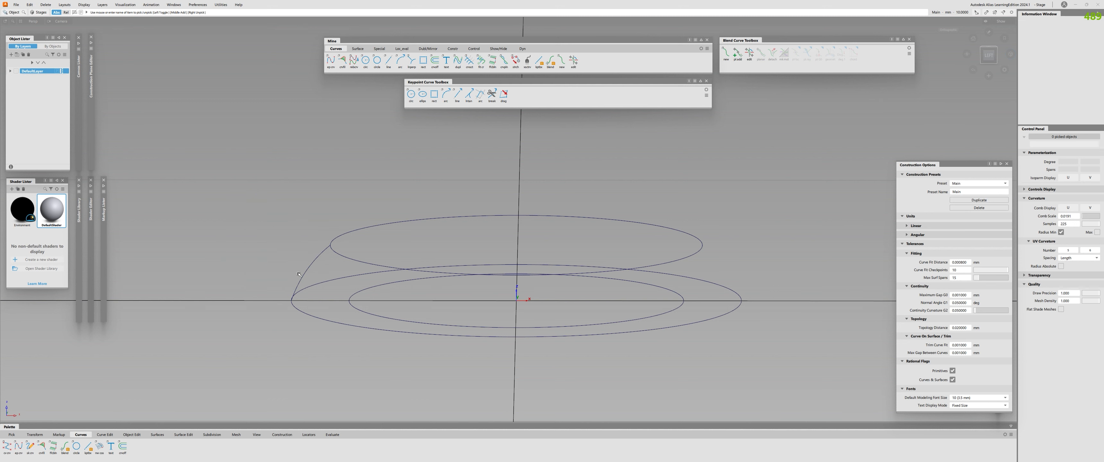
# Remove the bowed connecting curve between the outer and raised circles.
pyautogui.click(302, 256)
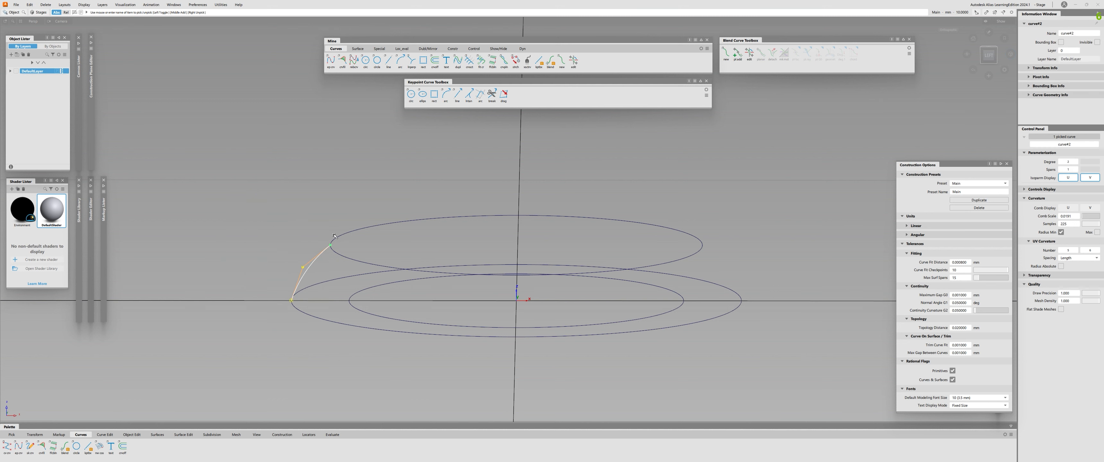
pyautogui.keyDown('alt'); pyautogui.keyDown('shift'); pyautogui.moveTo(358, 225); pyautogui.dragTo(329, 297); pyautogui.keyUp('shift'); pyautogui.keyUp('alt')
pyautogui.click(985, 54)
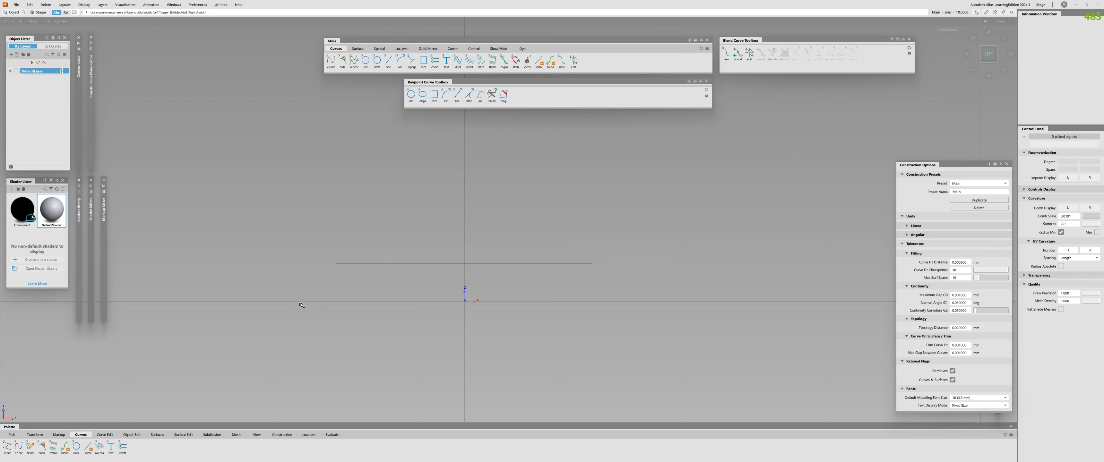
# Examine the control vertices of the raised circle and of one quarter of the outer circle, then hide them.
pyautogui.keyDown('alt'); pyautogui.keyDown('shift'); pyautogui.moveTo(347, 299); pyautogui.dragTo(378, 289); pyautogui.keyUp('shift'); pyautogui.keyUp('alt')
pyautogui.click(334, 265)
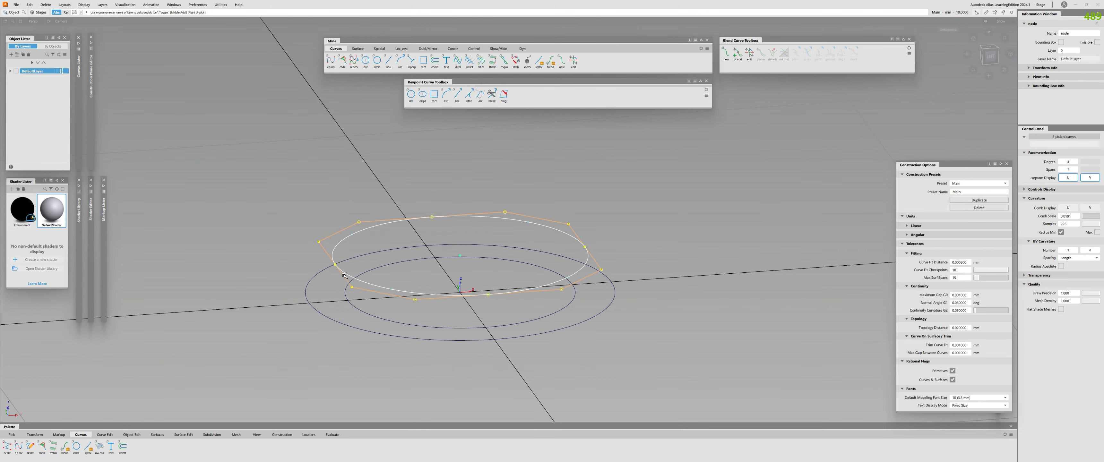
pyautogui.press('c')
pyautogui.press('o')
pyautogui.click(321, 312)
pyautogui.press('c')
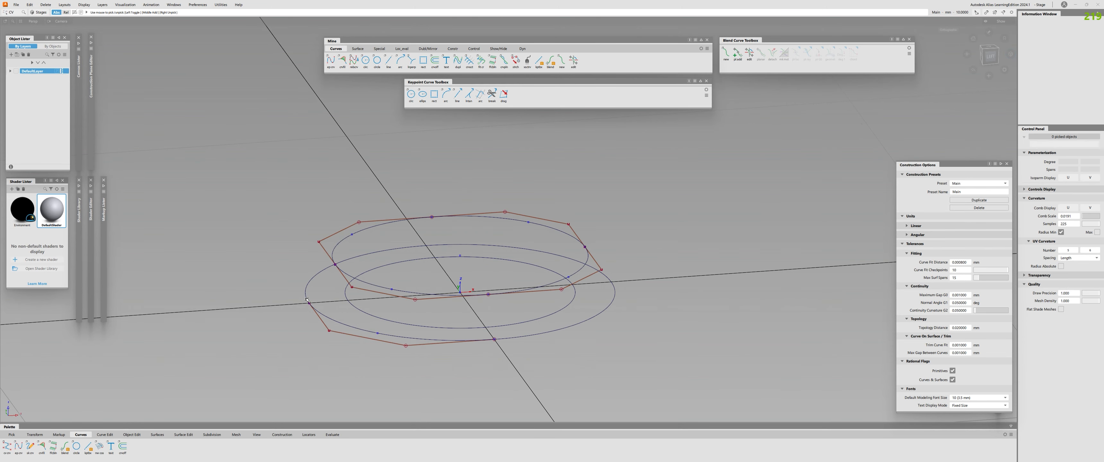
pyautogui.click(309, 302)
pyautogui.click(335, 265)
pyautogui.keyDown('alt'); pyautogui.keyDown('shift'); pyautogui.moveTo(240, 265); pyautogui.dragTo(301, 262); pyautogui.keyUp('shift'); pyautogui.keyUp('alt')
pyautogui.click(336, 232)
pyautogui.press('o')
pyautogui.click(341, 261)
pyautogui.click(352, 345)
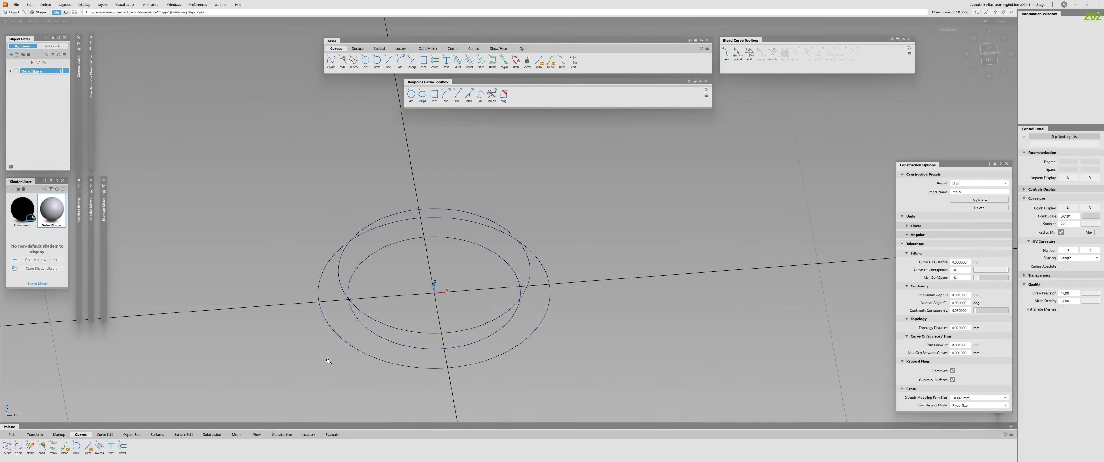
pyautogui.keyDown('alt'); pyautogui.keyDown('shift'); pyautogui.moveTo(328, 359); pyautogui.dragTo(396, 328, button='right'); pyautogui.keyUp('shift'); pyautogui.keyUp('alt')
pyautogui.keyDown('alt'); pyautogui.keyDown('shift'); pyautogui.moveTo(397, 329); pyautogui.dragTo(384, 315); pyautogui.keyUp('shift'); pyautogui.keyUp('alt')
pyautogui.keyDown('alt'); pyautogui.keyDown('shift'); pyautogui.moveTo(384, 315); pyautogui.dragTo(377, 316, button='right'); pyautogui.keyUp('shift'); pyautogui.keyUp('alt')
pyautogui.keyDown('alt'); pyautogui.keyDown('shift'); pyautogui.moveTo(377, 316); pyautogui.dragTo(381, 299, button='middle'); pyautogui.keyUp('shift'); pyautogui.keyUp('alt')
pyautogui.keyDown('alt'); pyautogui.keyDown('shift'); pyautogui.moveTo(382, 299); pyautogui.dragTo(372, 301, button='right'); pyautogui.keyUp('shift'); pyautogui.keyUp('alt')
pyautogui.keyDown('alt'); pyautogui.keyDown('shift'); pyautogui.moveTo(378, 302); pyautogui.dragTo(411, 331); pyautogui.keyUp('shift'); pyautogui.keyUp('alt')
pyautogui.click(337, 345)
pyautogui.click(371, 299)
pyautogui.click(434, 333)
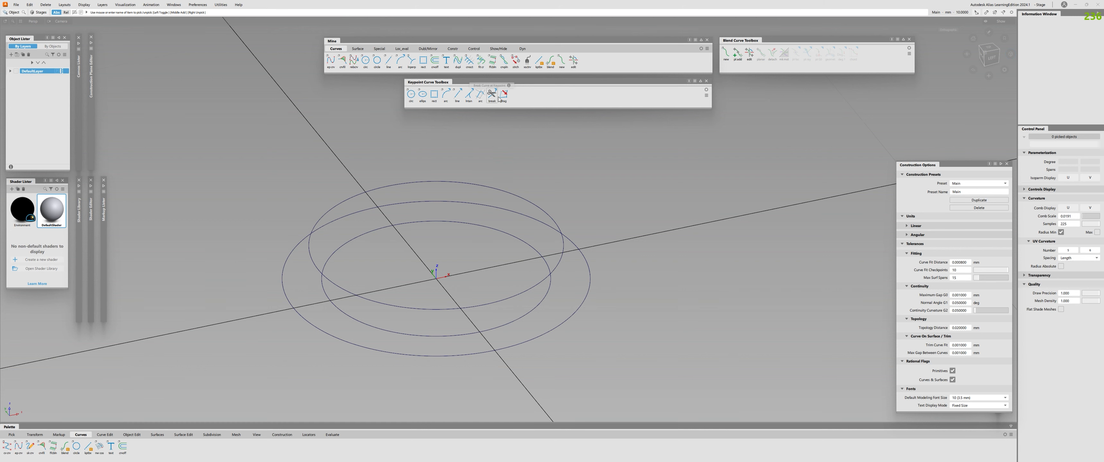
# Start a three-point keypoint arc and accept its options with degree 3 and 1 span.
pyautogui.moveTo(446, 96); pyautogui.dragTo(462, 114)
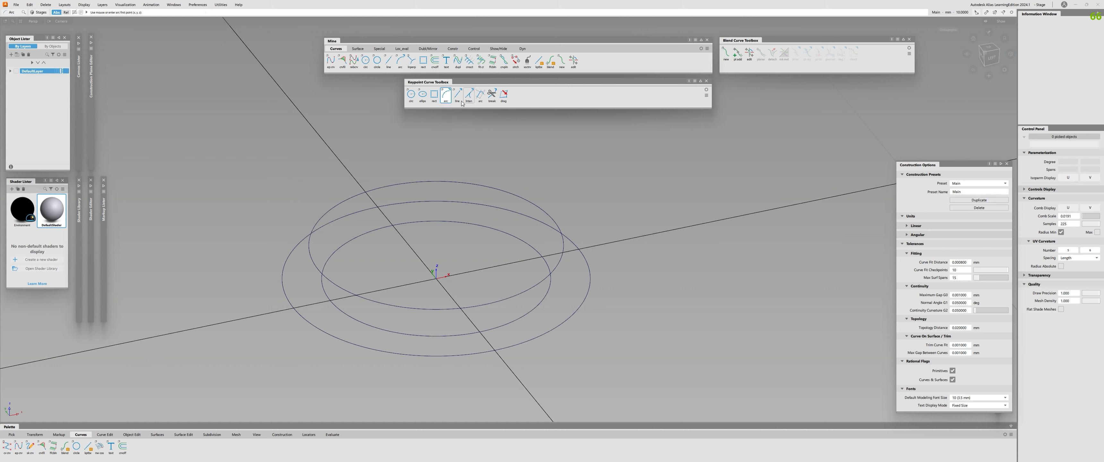
pyautogui.doubleClick(446, 94)
pyautogui.moveTo(553, 211); pyautogui.dragTo(305, 149)
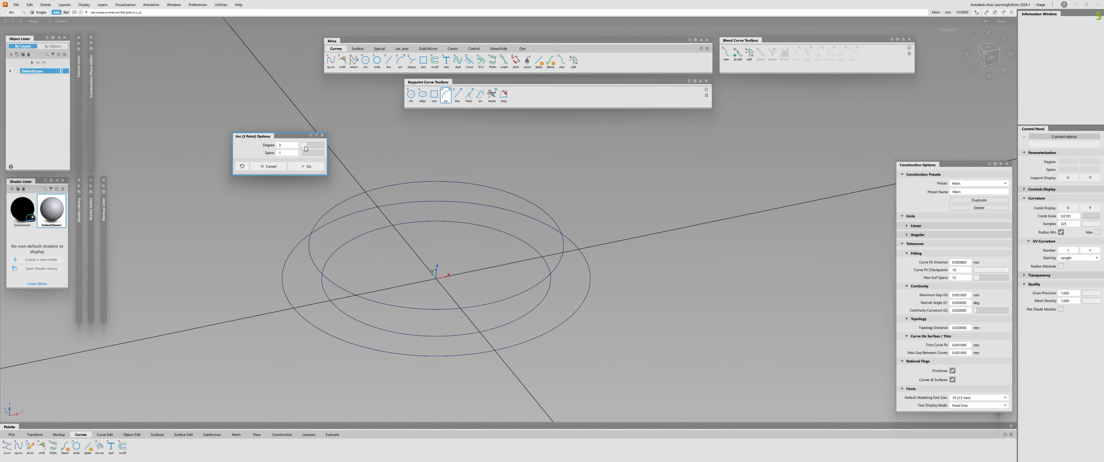
pyautogui.click(306, 166)
# Draw a large arc snapped through the raised circle's edge, the outer circle's edge and the raised circle's opposite edge.
pyautogui.moveTo(378, 302)
pyautogui.keyDown('alt'); pyautogui.keyDown('shift'); pyautogui.mouseDown()
pyautogui.moveTo(343, 306)
pyautogui.moveTo(352, 319)
pyautogui.moveTo(212, 266)
pyautogui.moveTo(107, 250)
pyautogui.moveTo(380, 331)
pyautogui.moveTo(148, 246)
pyautogui.moveTo(86, 305)
pyautogui.moveTo(456, 350)
pyautogui.moveTo(233, 298)
pyautogui.moveTo(167, 241)
pyautogui.moveTo(436, 378)
pyautogui.moveTo(140, 311)
pyautogui.moveTo(292, 346)
pyautogui.mouseUp(); pyautogui.keyUp('shift'); pyautogui.keyUp('alt')
pyautogui.keyDown('alt'); pyautogui.keyDown('shift'); pyautogui.moveTo(350, 292); pyautogui.dragTo(398, 262); pyautogui.keyUp('shift'); pyautogui.keyUp('alt')
pyautogui.keyDown('alt'); pyautogui.keyDown('shift'); pyautogui.moveTo(325, 300); pyautogui.dragTo(377, 309, button='right'); pyautogui.keyUp('shift'); pyautogui.keyUp('alt')
pyautogui.keyDown('alt'); pyautogui.keyDown('shift'); pyautogui.moveTo(377, 308); pyautogui.dragTo(246, 334); pyautogui.keyUp('shift'); pyautogui.keyUp('alt')
pyautogui.keyDown('ctrl'); pyautogui.keyDown('alt'); pyautogui.click(292, 308); pyautogui.keyUp('alt'); pyautogui.keyUp('ctrl')
pyautogui.keyDown('alt'); pyautogui.keyDown('shift'); pyautogui.moveTo(385, 317); pyautogui.dragTo(326, 317, button='right'); pyautogui.keyUp('shift'); pyautogui.keyUp('alt')
pyautogui.keyDown('alt'); pyautogui.keyDown('shift'); pyautogui.moveTo(493, 325); pyautogui.dragTo(419, 318); pyautogui.keyUp('shift'); pyautogui.keyUp('alt')
pyautogui.keyDown('ctrl'); pyautogui.keyDown('alt'); pyautogui.moveTo(489, 241); pyautogui.dragTo(471, 229); pyautogui.keyUp('alt'); pyautogui.keyUp('ctrl')
pyautogui.keyDown('alt'); pyautogui.keyDown('shift'); pyautogui.moveTo(308, 325); pyautogui.dragTo(259, 242); pyautogui.keyUp('shift'); pyautogui.keyUp('alt')
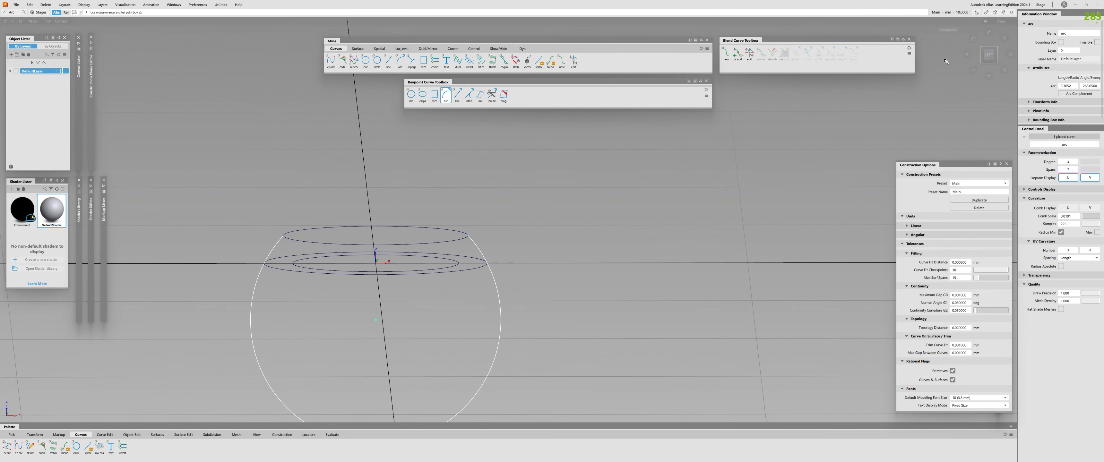
# Check the large arc in the left view and undo the last two actions.
pyautogui.click(989, 55)
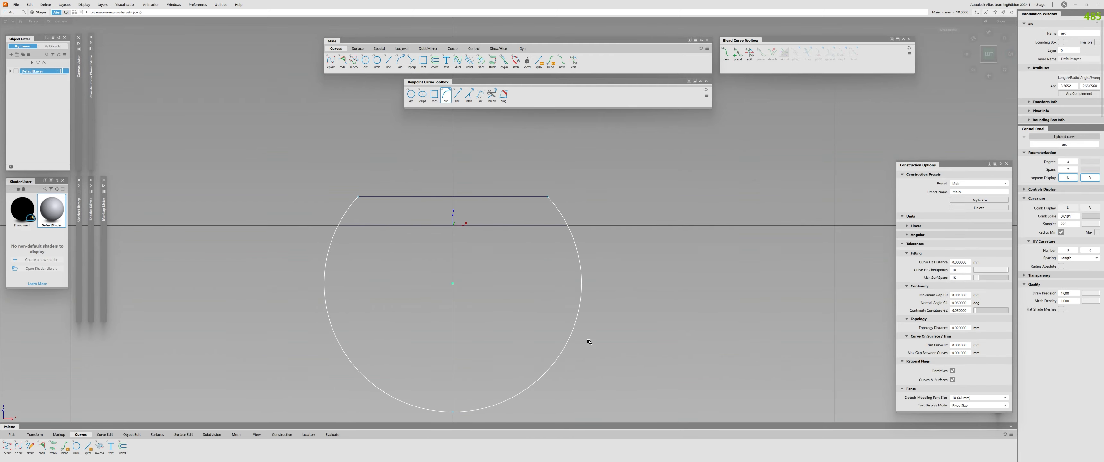
pyautogui.keyDown('alt'); pyautogui.keyDown('shift'); pyautogui.moveTo(437, 190); pyautogui.dragTo(521, 284); pyautogui.keyUp('shift'); pyautogui.keyUp('alt')
pyautogui.click(990, 57)
pyautogui.keyDown('alt'); pyautogui.keyDown('shift'); pyautogui.moveTo(359, 180); pyautogui.dragTo(334, 180, button='right'); pyautogui.keyUp('shift'); pyautogui.keyUp('alt')
pyautogui.hotkey('ctrl', 'z')
pyautogui.hotkey('ctrl', 'z')
pyautogui.keyDown('alt'); pyautogui.keyDown('shift'); pyautogui.moveTo(357, 281); pyautogui.dragTo(328, 243, button='right'); pyautogui.keyUp('shift'); pyautogui.keyUp('alt')
pyautogui.keyDown('alt'); pyautogui.keyDown('shift'); pyautogui.moveTo(328, 244); pyautogui.dragTo(383, 371); pyautogui.keyUp('shift'); pyautogui.keyUp('alt')
pyautogui.keyDown('alt'); pyautogui.keyDown('shift'); pyautogui.moveTo(330, 248); pyautogui.dragTo(304, 219, button='right'); pyautogui.keyUp('shift'); pyautogui.keyUp('alt')
pyautogui.keyDown('alt'); pyautogui.keyDown('shift'); pyautogui.moveTo(390, 223); pyautogui.dragTo(403, 262); pyautogui.keyUp('shift'); pyautogui.keyUp('alt')
# Fit a curve to the large arc and shorten its fitting range to the stretch between the raised and outer circles.
pyautogui.click(372, 255)
pyautogui.click(407, 268)
pyautogui.click(481, 60)
pyautogui.keyDown('alt'); pyautogui.keyDown('shift'); pyautogui.moveTo(403, 262); pyautogui.dragTo(334, 257, button='right'); pyautogui.keyUp('shift'); pyautogui.keyUp('alt')
pyautogui.click(375, 262)
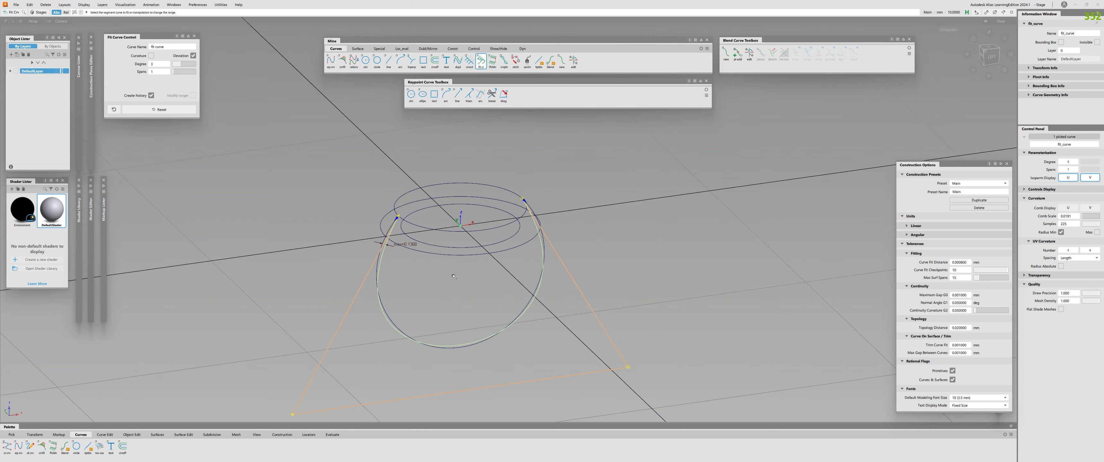
pyautogui.moveTo(523, 200); pyautogui.dragTo(340, 216)
pyautogui.keyDown('alt'); pyautogui.keyDown('shift'); pyautogui.moveTo(339, 215); pyautogui.dragTo(394, 194, button='right'); pyautogui.keyUp('shift'); pyautogui.keyUp('alt')
pyautogui.keyDown('alt'); pyautogui.keyDown('shift'); pyautogui.moveTo(395, 194); pyautogui.dragTo(455, 185); pyautogui.keyUp('shift'); pyautogui.keyUp('alt')
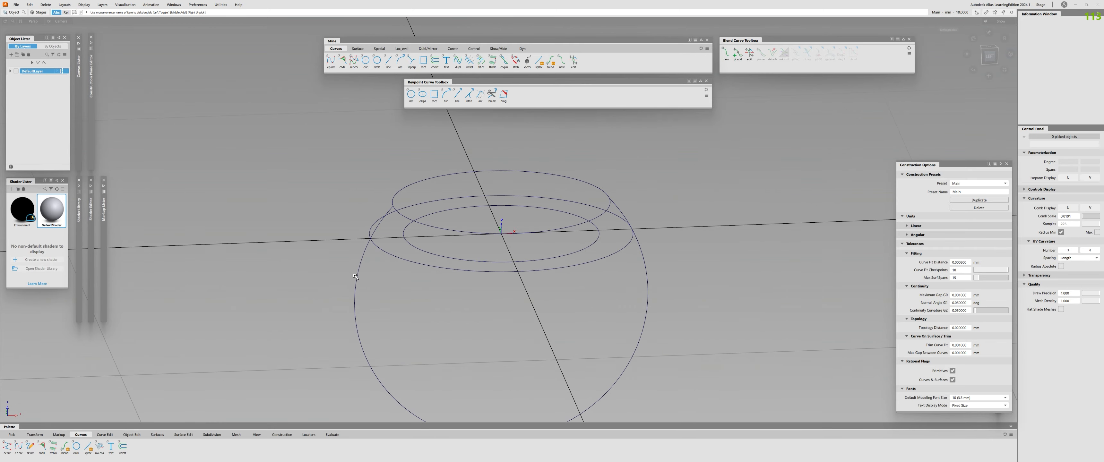
# Inspect the large arc and the short curve joining the raised and outer circles by picking each one.
pyautogui.click(365, 260)
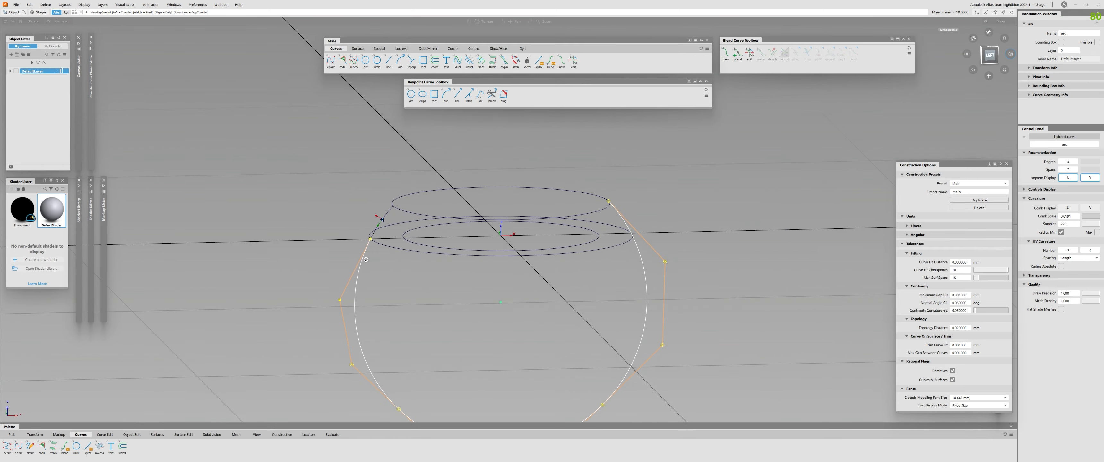
pyautogui.keyDown('alt'); pyautogui.keyDown('shift'); pyautogui.moveTo(366, 259); pyautogui.dragTo(371, 257); pyautogui.keyUp('shift'); pyautogui.keyUp('alt')
pyautogui.click(364, 231)
pyautogui.click(382, 220)
pyautogui.click(365, 214)
pyautogui.moveTo(388, 212)
pyautogui.keyDown('alt'); pyautogui.keyDown('shift'); pyautogui.mouseDown()
pyautogui.moveTo(361, 211)
pyautogui.moveTo(389, 217)
pyautogui.mouseUp(); pyautogui.keyUp('shift'); pyautogui.keyUp('alt')
pyautogui.click(385, 216)
pyautogui.click(387, 223)
# Measure the radius of the short profile curve and of the large arc, then delete the measurements.
pyautogui.keyDown('ctrl'); pyautogui.keyDown('shift'); pyautogui.moveTo(387, 223); pyautogui.dragTo(387, 279, button='right'); pyautogui.keyUp('shift'); pyautogui.keyUp('ctrl')
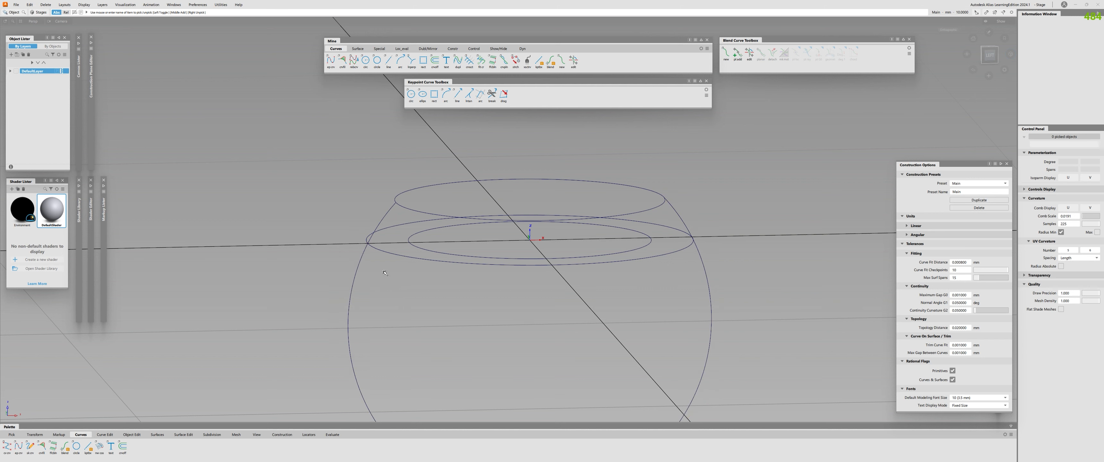
pyautogui.moveTo(372, 216)
pyautogui.keyDown('ctrl'); pyautogui.keyDown('shift'); pyautogui.mouseDown(button='right')
pyautogui.moveTo(372, 255)
pyautogui.moveTo(372, 217)
pyautogui.mouseUp(button='right'); pyautogui.keyUp('shift'); pyautogui.keyUp('ctrl')
pyautogui.keyDown('ctrl'); pyautogui.keyDown('shift'); pyautogui.moveTo(372, 217); pyautogui.dragTo(373, 323, button='middle'); pyautogui.keyUp('shift'); pyautogui.keyUp('ctrl')
pyautogui.click(383, 215)
pyautogui.click(352, 283)
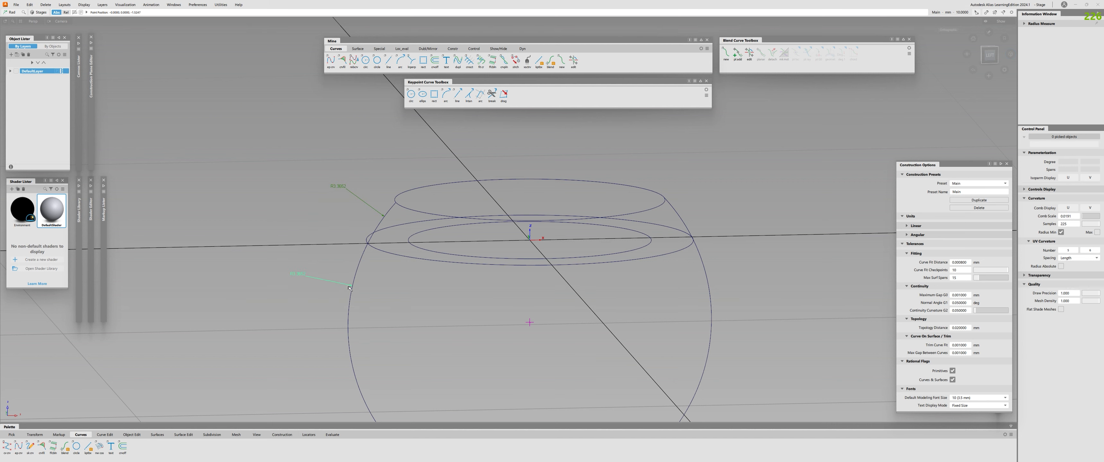
pyautogui.moveTo(383, 216)
pyautogui.mouseDown()
pyautogui.moveTo(369, 232)
pyautogui.moveTo(388, 210)
pyautogui.mouseUp()
pyautogui.moveTo(388, 210)
pyautogui.keyDown('alt'); pyautogui.keyDown('shift'); pyautogui.mouseDown()
pyautogui.moveTo(376, 225)
pyautogui.moveTo(388, 216)
pyautogui.mouseUp(); pyautogui.keyUp('shift'); pyautogui.keyUp('alt')
pyautogui.press('Delete')
pyautogui.click(375, 225)
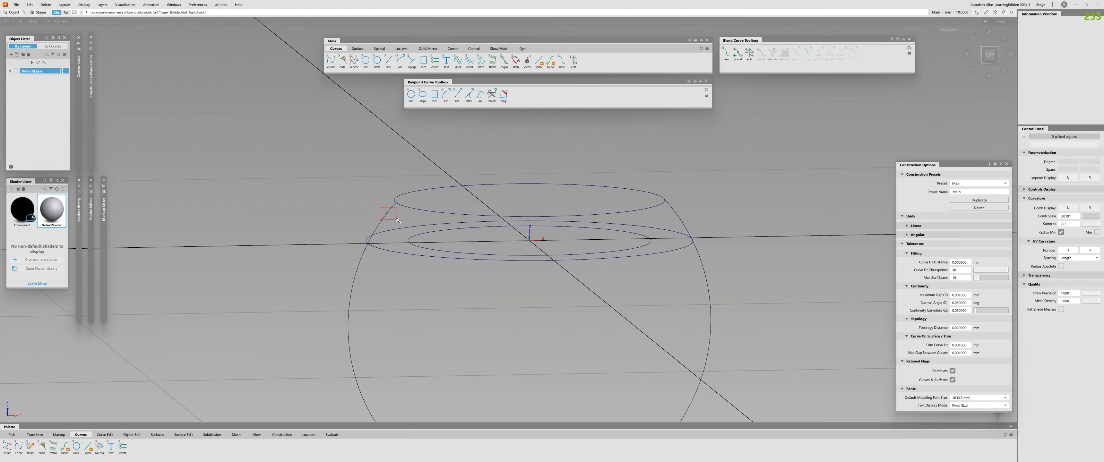
# Compare the control vertices of the short profile curve with those of the large arc.
pyautogui.click(385, 216)
pyautogui.keyDown('alt'); pyautogui.keyDown('shift'); pyautogui.moveTo(378, 287); pyautogui.dragTo(377, 309); pyautogui.keyUp('shift'); pyautogui.keyUp('alt')
pyautogui.click(350, 309)
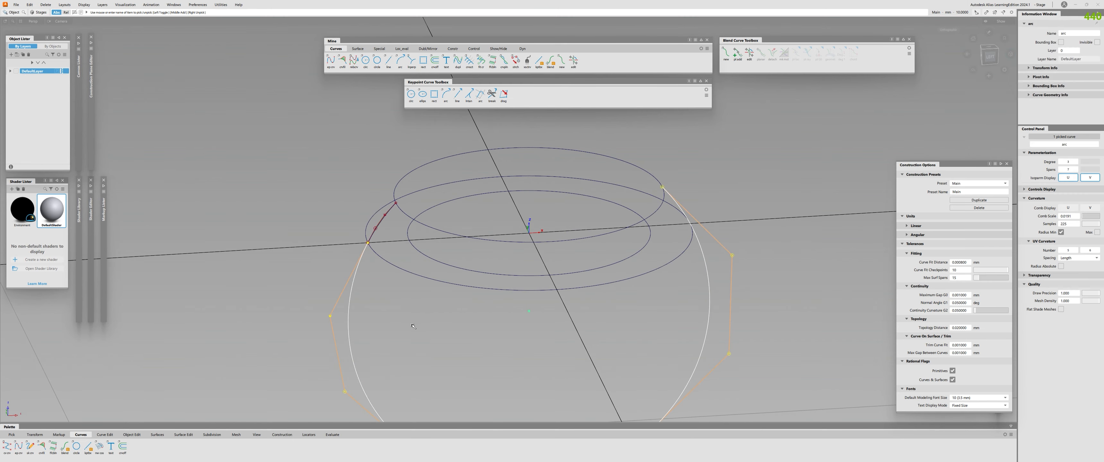
pyautogui.click(386, 309)
pyautogui.keyDown('alt'); pyautogui.keyDown('shift'); pyautogui.moveTo(411, 310); pyautogui.dragTo(389, 310, button='right'); pyautogui.keyUp('shift'); pyautogui.keyUp('alt')
pyautogui.keyDown('alt'); pyautogui.keyDown('shift'); pyautogui.moveTo(390, 310); pyautogui.dragTo(311, 338); pyautogui.keyUp('shift'); pyautogui.keyUp('alt')
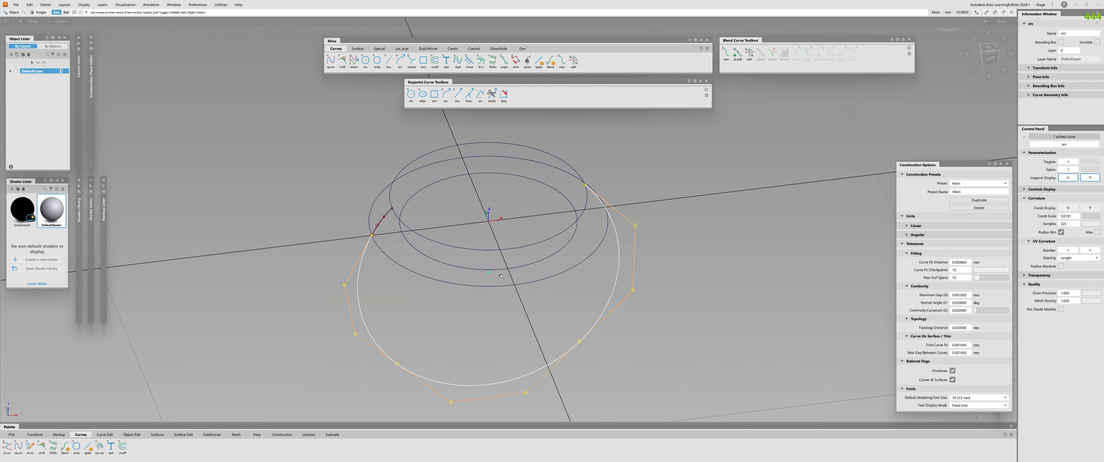
pyautogui.click(541, 310)
pyautogui.keyDown('alt'); pyautogui.keyDown('shift'); pyautogui.moveTo(428, 275); pyautogui.dragTo(428, 262); pyautogui.keyUp('shift'); pyautogui.keyUp('alt')
pyautogui.click(383, 219)
pyautogui.moveTo(382, 266)
pyautogui.keyDown('alt'); pyautogui.keyDown('shift'); pyautogui.mouseDown(button='right')
pyautogui.moveTo(433, 266)
pyautogui.moveTo(362, 270)
pyautogui.mouseUp(button='right'); pyautogui.keyUp('shift'); pyautogui.keyUp('alt')
pyautogui.click(383, 220)
pyautogui.click(383, 220)
pyautogui.click(382, 220)
# Delete the large arc, keeping only the short profile curve between the outer and raised circles.
pyautogui.click(363, 276)
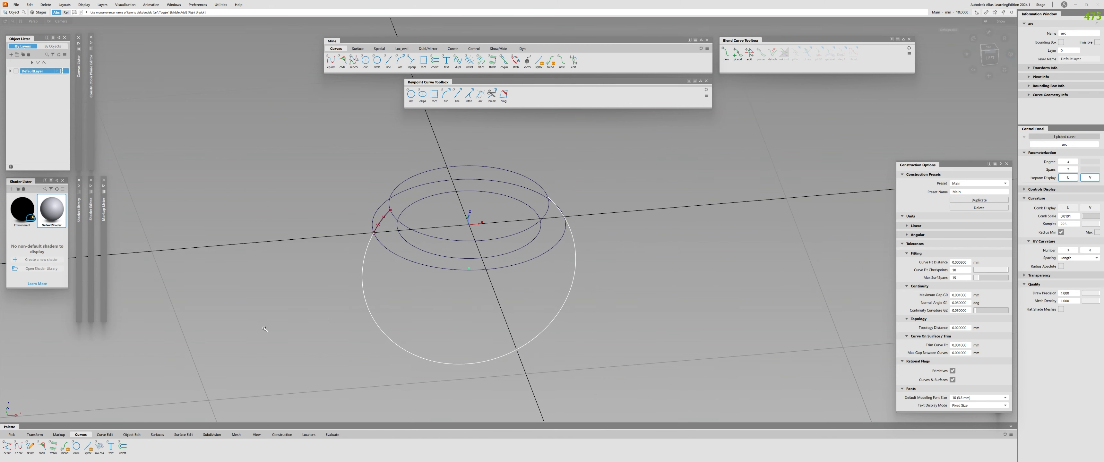
pyautogui.press('Delete')
pyautogui.keyDown('alt'); pyautogui.keyDown('shift'); pyautogui.moveTo(372, 233); pyautogui.dragTo(421, 233, button='right'); pyautogui.keyUp('shift'); pyautogui.keyUp('alt')
pyautogui.keyDown('alt'); pyautogui.keyDown('shift'); pyautogui.moveTo(420, 234); pyautogui.dragTo(709, 201); pyautogui.keyUp('shift'); pyautogui.keyUp('alt')
# Copy and paste the grouped raised circle and move the copy sideways, clear of the original circles.
pyautogui.click(431, 223)
pyautogui.keyDown('alt'); pyautogui.keyDown('shift'); pyautogui.moveTo(430, 214); pyautogui.dragTo(403, 214, button='right'); pyautogui.keyUp('shift'); pyautogui.keyUp('alt')
pyautogui.hotkey('ctrl', 'c')
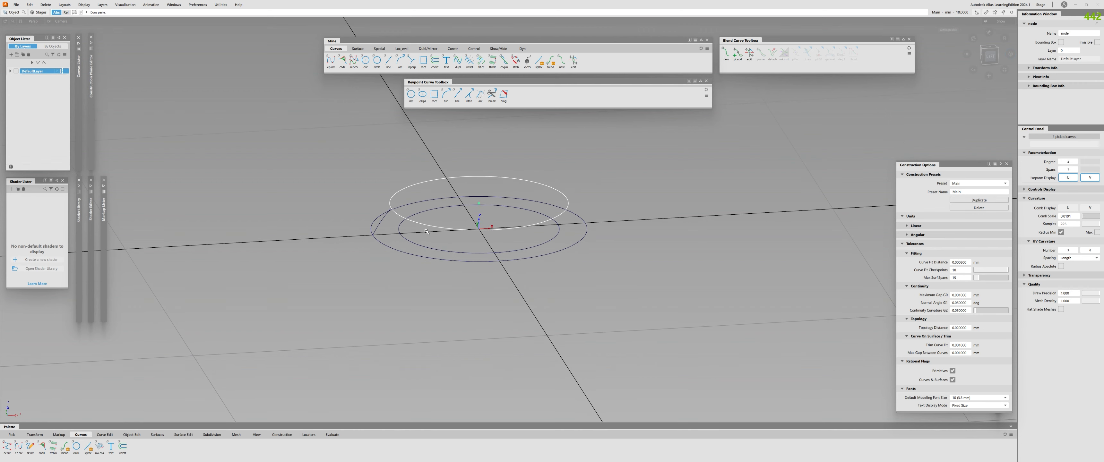
pyautogui.hotkey('ctrl', 'v')
pyautogui.moveTo(510, 201); pyautogui.dragTo(277, 216)
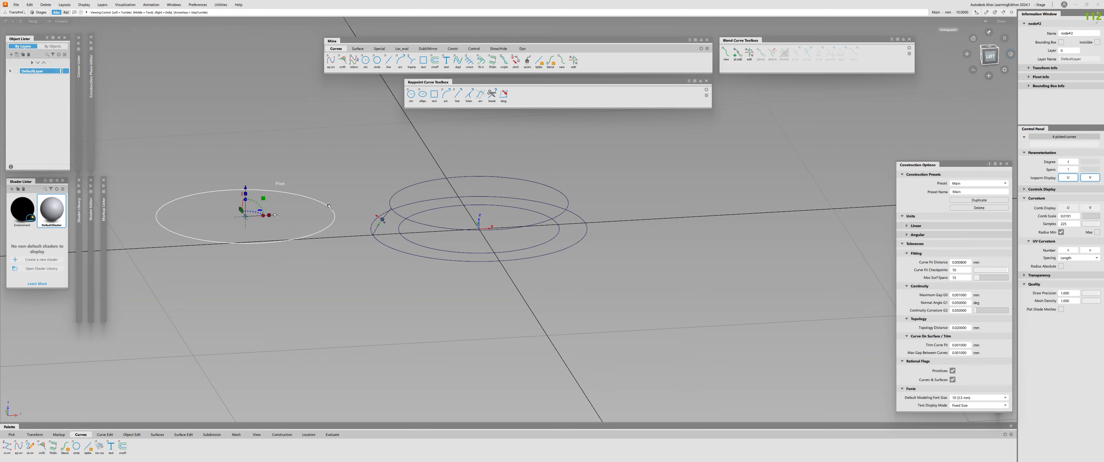
pyautogui.keyDown('alt'); pyautogui.keyDown('shift'); pyautogui.moveTo(271, 222); pyautogui.dragTo(257, 231); pyautogui.keyUp('shift'); pyautogui.keyUp('alt')
pyautogui.keyDown('alt'); pyautogui.keyDown('shift'); pyautogui.moveTo(257, 231); pyautogui.dragTo(242, 208, button='right'); pyautogui.keyUp('shift'); pyautogui.keyUp('alt')
pyautogui.keyDown('alt'); pyautogui.keyDown('shift'); pyautogui.moveTo(242, 209); pyautogui.dragTo(319, 216, button='middle'); pyautogui.keyUp('shift'); pyautogui.keyUp('alt')
pyautogui.keyDown('alt'); pyautogui.keyDown('shift'); pyautogui.moveTo(324, 220); pyautogui.dragTo(327, 175); pyautogui.keyUp('shift'); pyautogui.keyUp('alt')
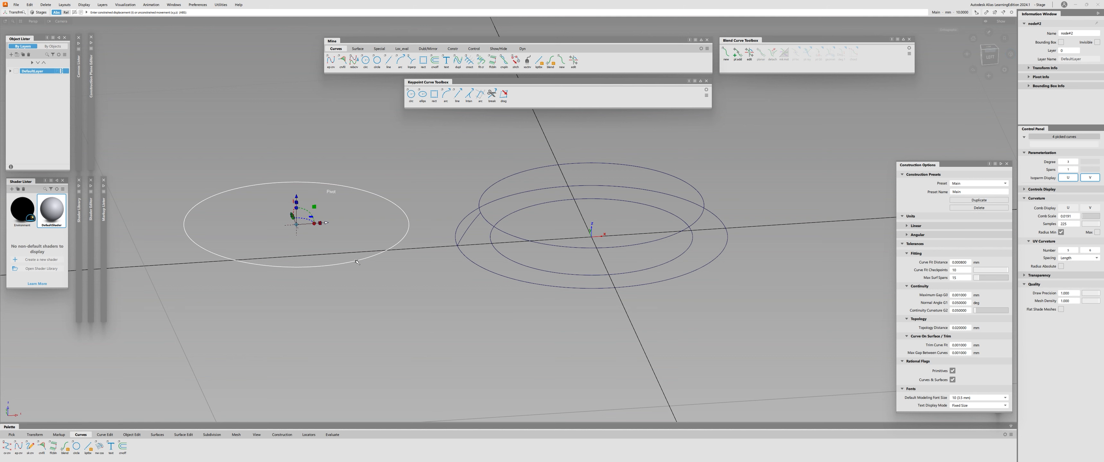
pyautogui.keyDown('alt'); pyautogui.keyDown('shift'); pyautogui.moveTo(357, 262); pyautogui.dragTo(333, 186, button='right'); pyautogui.keyUp('shift'); pyautogui.keyUp('alt')
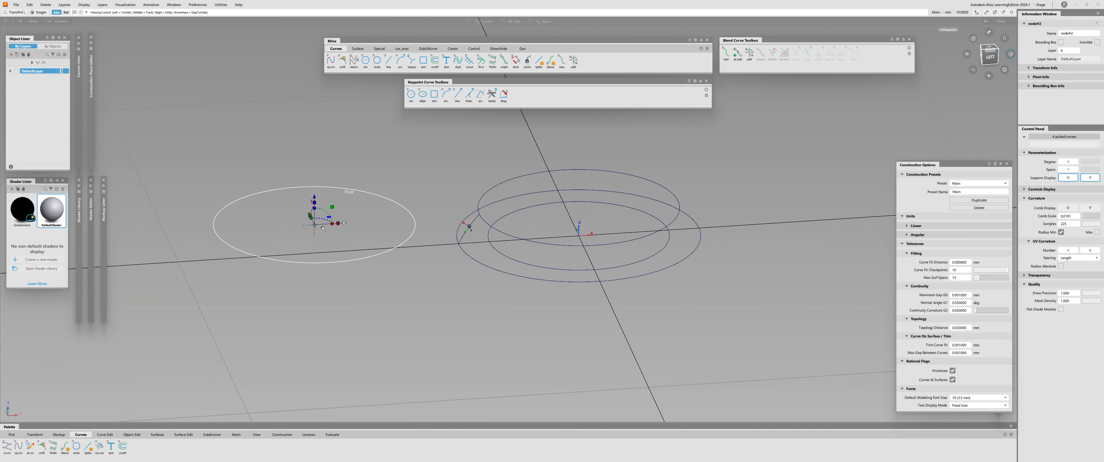
pyautogui.keyDown('alt'); pyautogui.keyDown('shift'); pyautogui.moveTo(332, 185); pyautogui.dragTo(330, 167); pyautogui.keyUp('shift'); pyautogui.keyUp('alt')
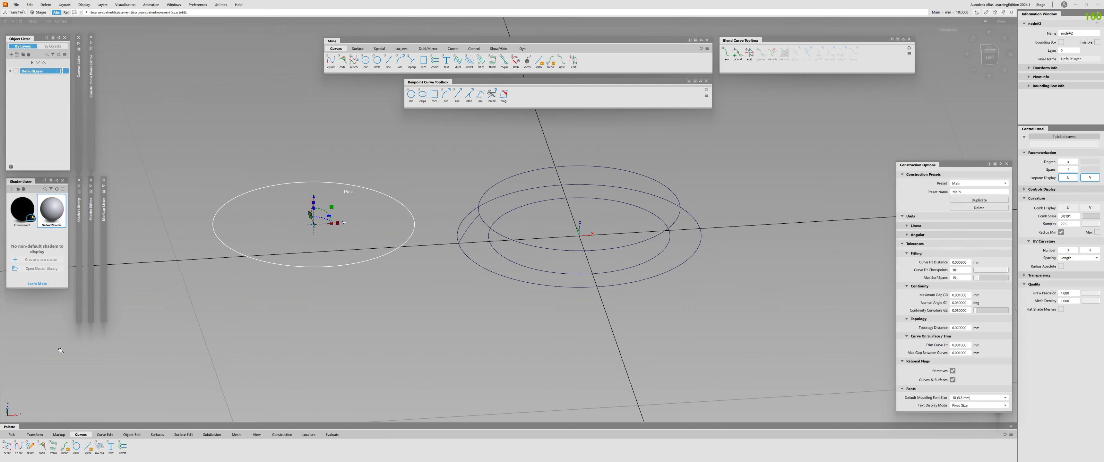
# Set the copied circle's pivot to a point snapped on its edge, on the side facing the original circles.
pyautogui.click(41, 434)
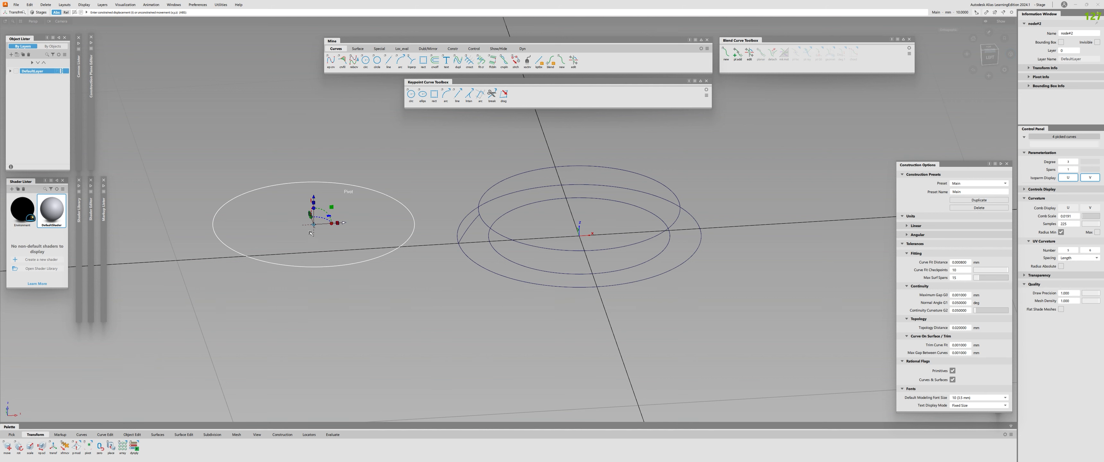
pyautogui.keyDown('alt'); pyautogui.keyDown('shift'); pyautogui.moveTo(309, 233); pyautogui.dragTo(331, 207); pyautogui.keyUp('shift'); pyautogui.keyUp('alt')
pyautogui.keyDown('alt'); pyautogui.keyDown('shift'); pyautogui.moveTo(331, 207); pyautogui.dragTo(372, 185, button='right'); pyautogui.keyUp('shift'); pyautogui.keyUp('alt')
pyautogui.keyDown('alt'); pyautogui.keyDown('shift'); pyautogui.moveTo(372, 185); pyautogui.dragTo(355, 183); pyautogui.keyUp('shift'); pyautogui.keyUp('alt')
pyautogui.moveTo(402, 183)
pyautogui.keyDown('ctrl'); pyautogui.keyDown('shift'); pyautogui.mouseDown()
pyautogui.moveTo(416, 182)
pyautogui.moveTo(403, 184)
pyautogui.mouseUp(); pyautogui.keyUp('shift'); pyautogui.keyUp('ctrl')
pyautogui.click(392, 183)
pyautogui.keyDown('alt'); pyautogui.keyDown('shift'); pyautogui.moveTo(402, 183); pyautogui.dragTo(414, 183, button='right'); pyautogui.keyUp('shift'); pyautogui.keyUp('alt')
pyautogui.click(372, 184)
pyautogui.click(372, 183)
pyautogui.keyDown('ctrl'); pyautogui.keyDown('shift'); pyautogui.moveTo(423, 182); pyautogui.dragTo(444, 181, button='middle'); pyautogui.keyUp('shift'); pyautogui.keyUp('ctrl')
pyautogui.keyDown('ctrl'); pyautogui.keyDown('alt'); pyautogui.click(397, 209); pyautogui.keyUp('alt'); pyautogui.keyUp('ctrl')
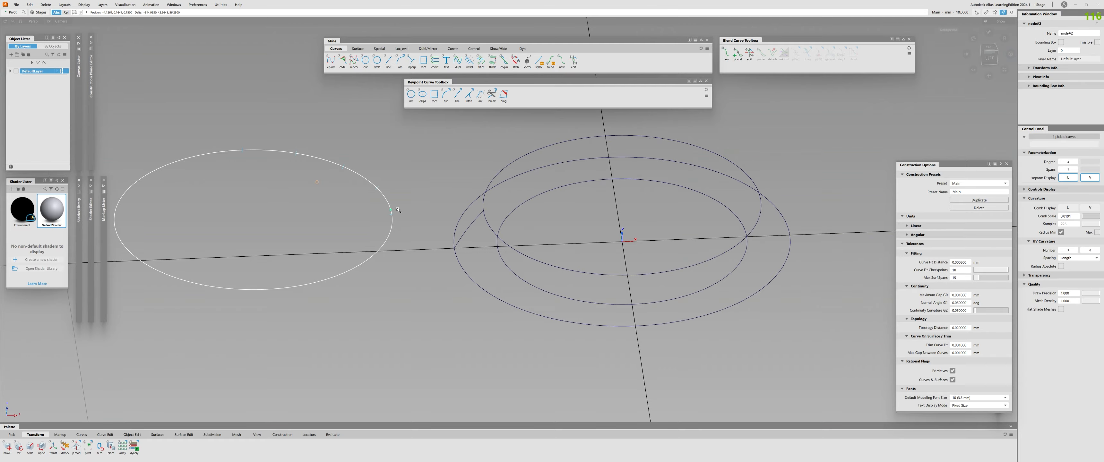
pyautogui.keyDown('ctrl'); pyautogui.keyDown('shift'); pyautogui.moveTo(401, 213); pyautogui.dragTo(409, 213, button='middle'); pyautogui.keyUp('shift'); pyautogui.keyUp('ctrl')
pyautogui.keyDown('alt'); pyautogui.keyDown('shift'); pyautogui.moveTo(409, 213); pyautogui.dragTo(480, 217, button='right'); pyautogui.keyUp('shift'); pyautogui.keyUp('alt')
pyautogui.keyDown('alt'); pyautogui.keyDown('shift'); pyautogui.moveTo(480, 217); pyautogui.dragTo(540, 224); pyautogui.keyUp('shift'); pyautogui.keyUp('alt')
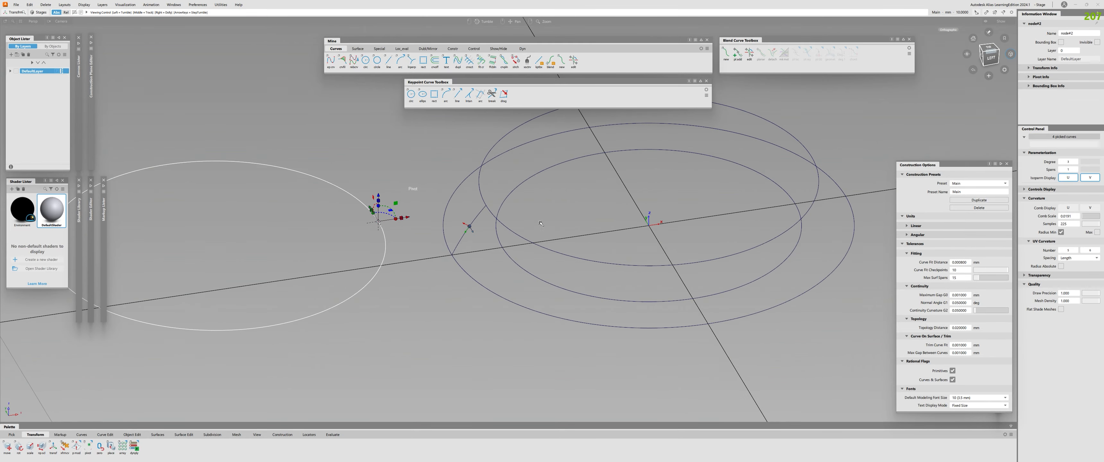
# Snap the copied circle by its edge pivot onto the profile curve's upper end at the raised circle.
pyautogui.keyDown('ctrl'); pyautogui.keyDown('alt'); pyautogui.moveTo(378, 222); pyautogui.dragTo(486, 206); pyautogui.keyUp('alt'); pyautogui.keyUp('ctrl')
pyautogui.keyDown('alt'); pyautogui.keyDown('shift'); pyautogui.moveTo(485, 206); pyautogui.dragTo(351, 244, button='right'); pyautogui.keyUp('shift'); pyautogui.keyUp('alt')
pyautogui.moveTo(351, 244)
pyautogui.keyDown('alt'); pyautogui.keyDown('shift'); pyautogui.mouseDown()
pyautogui.moveTo(331, 249)
pyautogui.moveTo(421, 163)
pyautogui.moveTo(444, 220)
pyautogui.moveTo(365, 244)
pyautogui.mouseUp(); pyautogui.keyUp('shift'); pyautogui.keyUp('alt')
pyautogui.keyDown('alt'); pyautogui.keyDown('shift'); pyautogui.moveTo(364, 245); pyautogui.dragTo(406, 249); pyautogui.keyUp('shift'); pyautogui.keyUp('alt')
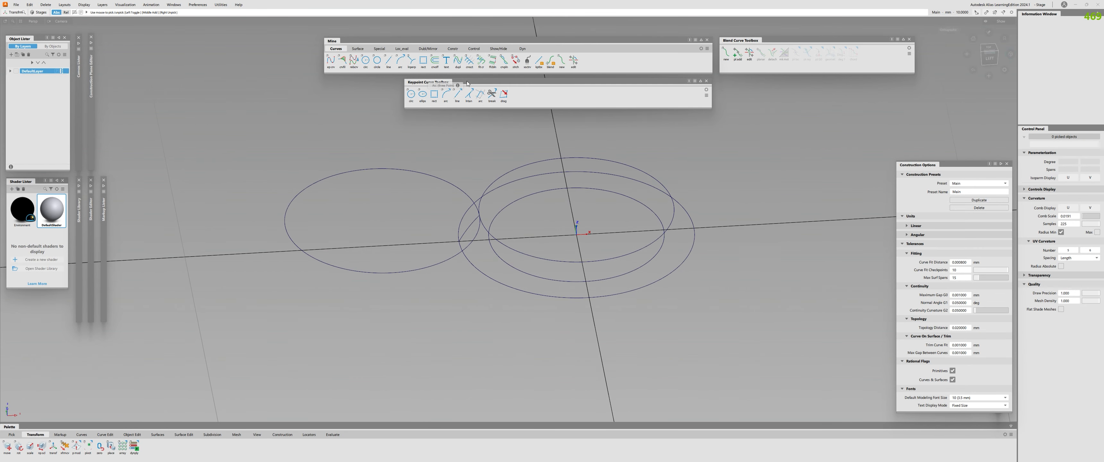
# Reset the three-point arc tool's options and accept them.
pyautogui.click(445, 95)
pyautogui.keyDown('alt'); pyautogui.keyDown('shift'); pyautogui.moveTo(381, 192); pyautogui.dragTo(413, 206); pyautogui.keyUp('shift'); pyautogui.keyUp('alt')
pyautogui.doubleClick(446, 96)
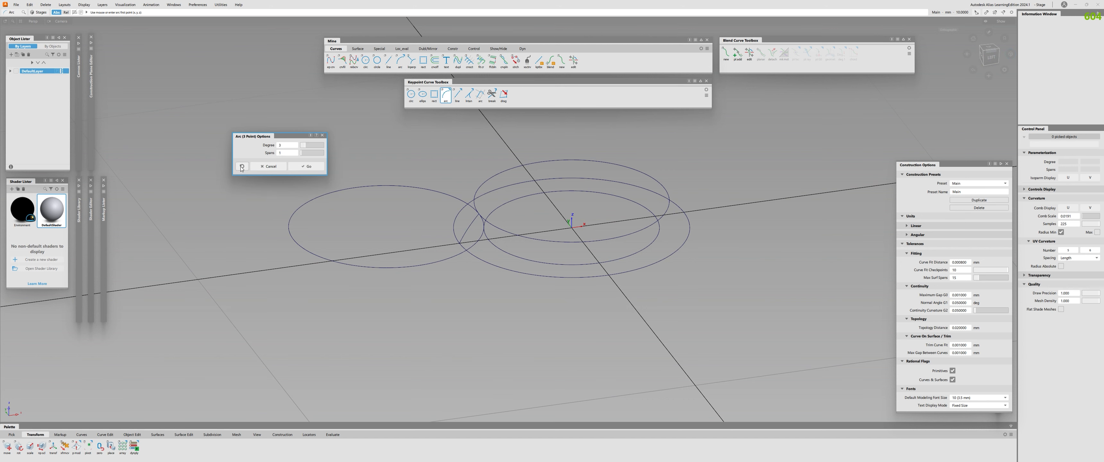
pyautogui.click(306, 166)
pyautogui.keyDown('alt'); pyautogui.keyDown('shift'); pyautogui.moveTo(468, 226); pyautogui.dragTo(487, 230, button='middle'); pyautogui.keyUp('shift'); pyautogui.keyUp('alt')
pyautogui.click(310, 223)
pyautogui.keyDown('alt'); pyautogui.keyDown('shift'); pyautogui.moveTo(388, 269); pyautogui.dragTo(190, 263); pyautogui.keyUp('shift'); pyautogui.keyUp('alt')
pyautogui.press('Escape')
pyautogui.keyDown('alt'); pyautogui.keyDown('shift'); pyautogui.moveTo(386, 257); pyautogui.dragTo(489, 217, button='right'); pyautogui.keyUp('shift'); pyautogui.keyUp('alt')
pyautogui.keyDown('alt'); pyautogui.keyDown('shift'); pyautogui.moveTo(489, 217); pyautogui.dragTo(504, 246); pyautogui.keyUp('shift'); pyautogui.keyUp('alt')
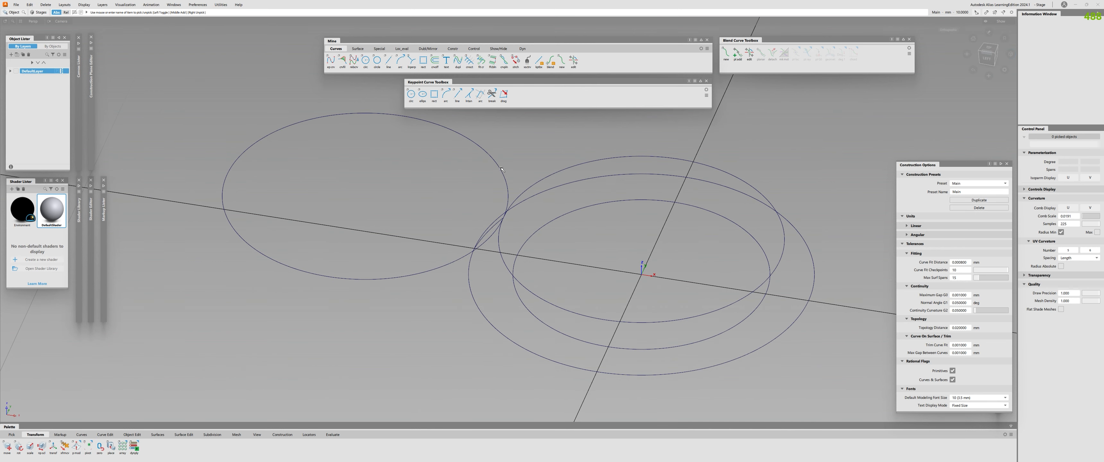
pyautogui.moveTo(506, 181); pyautogui.dragTo(492, 147)
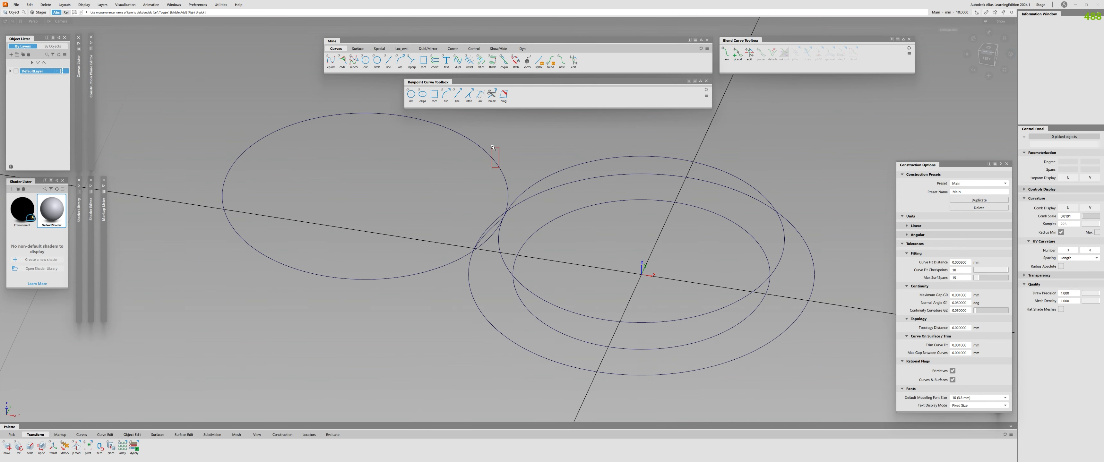
# Draw a three-point arc snapped to the profile curve's upper end, the inner circle's edge and the far side of the copied circle.
pyautogui.click(446, 94)
pyautogui.keyDown('alt'); pyautogui.keyDown('shift'); pyautogui.moveTo(531, 229); pyautogui.dragTo(500, 223); pyautogui.keyUp('shift'); pyautogui.keyUp('alt')
pyautogui.click(527, 249)
pyautogui.keyDown('alt'); pyautogui.keyDown('shift'); pyautogui.moveTo(519, 264); pyautogui.dragTo(333, 241); pyautogui.keyUp('shift'); pyautogui.keyUp('alt')
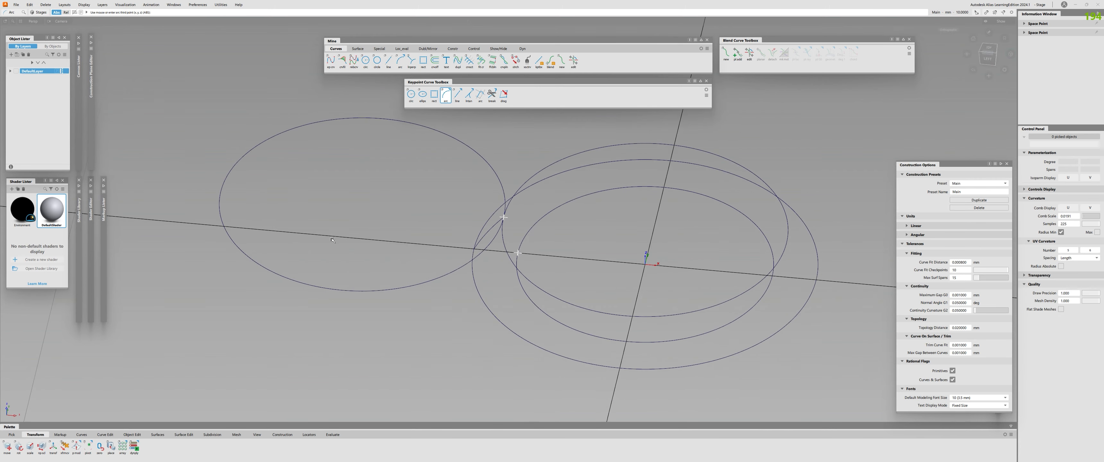
pyautogui.moveTo(243, 160); pyautogui.dragTo(221, 192)
# Detach the new large arc at the point where it meets the inner circle.
pyautogui.keyDown('alt'); pyautogui.keyDown('shift'); pyautogui.moveTo(471, 240); pyautogui.dragTo(424, 240, button='right'); pyautogui.keyUp('shift'); pyautogui.keyUp('alt')
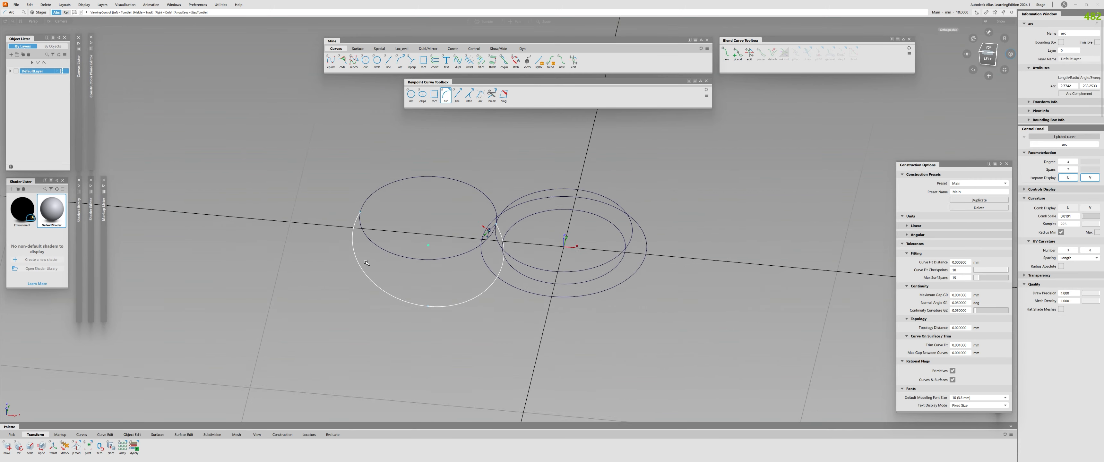
pyautogui.keyDown('alt'); pyautogui.keyDown('shift'); pyautogui.moveTo(424, 240); pyautogui.dragTo(445, 203); pyautogui.keyUp('shift'); pyautogui.keyUp('alt')
pyautogui.press('c')
pyautogui.click(503, 250)
pyautogui.keyDown('alt'); pyautogui.keyDown('shift'); pyautogui.moveTo(510, 251); pyautogui.dragTo(541, 252); pyautogui.keyUp('shift'); pyautogui.keyUp('alt')
pyautogui.press('d')
pyautogui.hotkey('ctrl', 'z')
pyautogui.keyDown('alt'); pyautogui.keyDown('shift'); pyautogui.moveTo(476, 253); pyautogui.dragTo(519, 259, button='right'); pyautogui.keyUp('shift'); pyautogui.keyUp('alt')
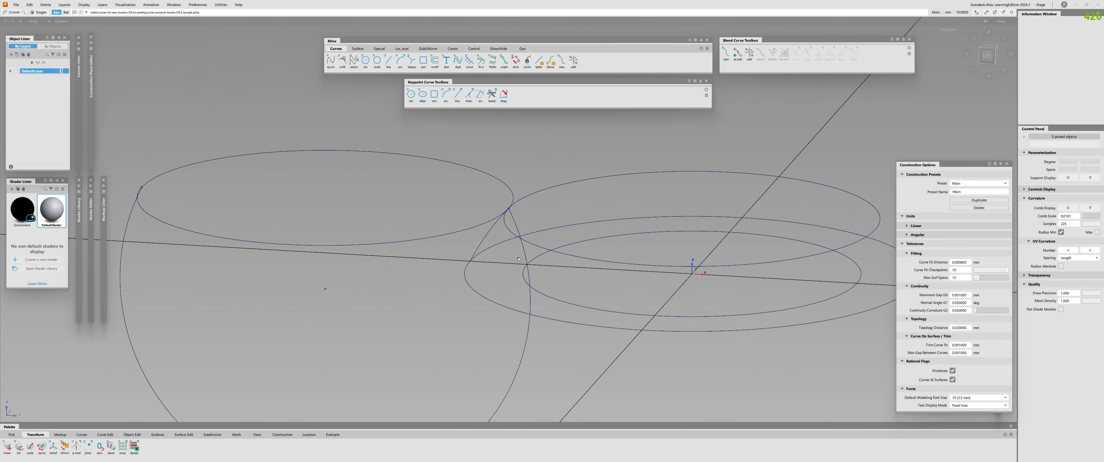
pyautogui.moveTo(523, 249); pyautogui.dragTo(526, 262)
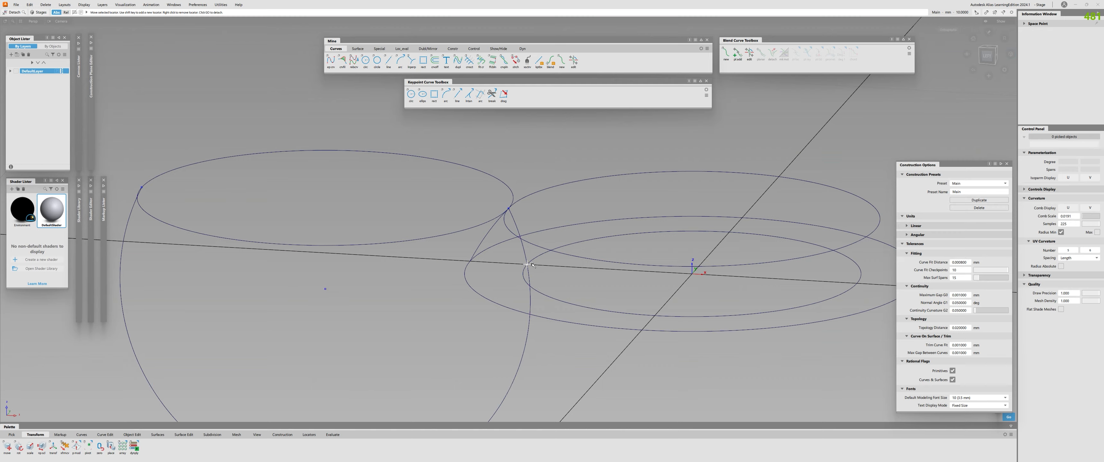
pyautogui.press('space')
pyautogui.keyDown('alt'); pyautogui.keyDown('shift'); pyautogui.moveTo(527, 262); pyautogui.dragTo(488, 231, button='right'); pyautogui.keyUp('shift'); pyautogui.keyUp('alt')
# Delete the large remainder of the detached arc and the copied circle, keeping the short inner profile curve.
pyautogui.press('q')
pyautogui.moveTo(432, 321)
pyautogui.mouseDown()
pyautogui.moveTo(405, 372)
pyautogui.moveTo(386, 375)
pyautogui.mouseUp()
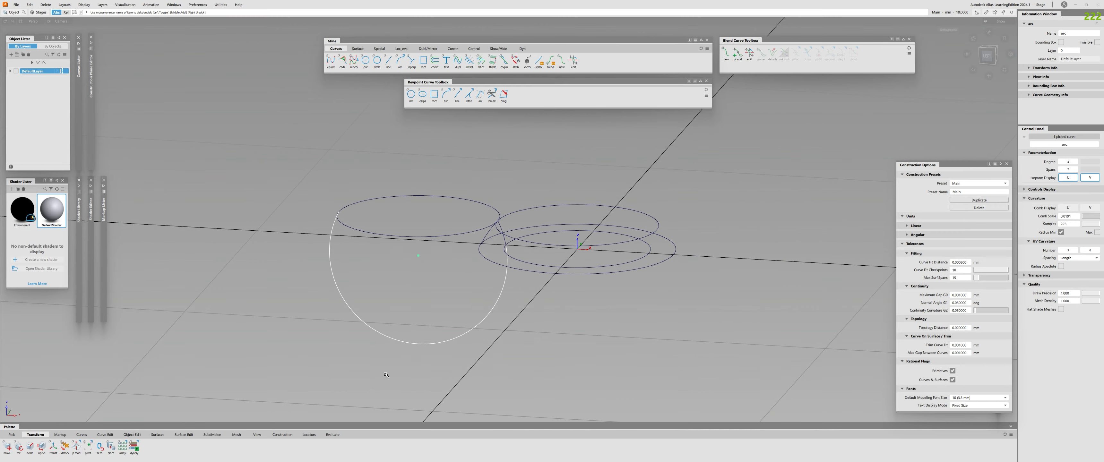
pyautogui.press('Delete')
pyautogui.keyDown('alt'); pyautogui.keyDown('shift'); pyautogui.moveTo(488, 229); pyautogui.dragTo(492, 279); pyautogui.keyUp('shift'); pyautogui.keyUp('alt')
pyautogui.moveTo(441, 193); pyautogui.dragTo(407, 319)
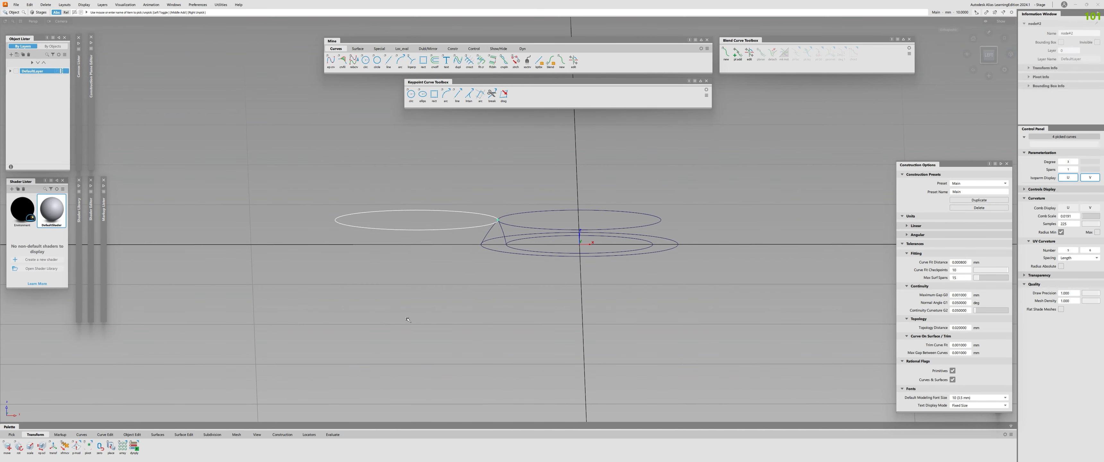
pyautogui.press('Delete')
pyautogui.keyDown('alt'); pyautogui.keyDown('shift'); pyautogui.moveTo(487, 237); pyautogui.dragTo(484, 260); pyautogui.keyUp('shift'); pyautogui.keyUp('alt')
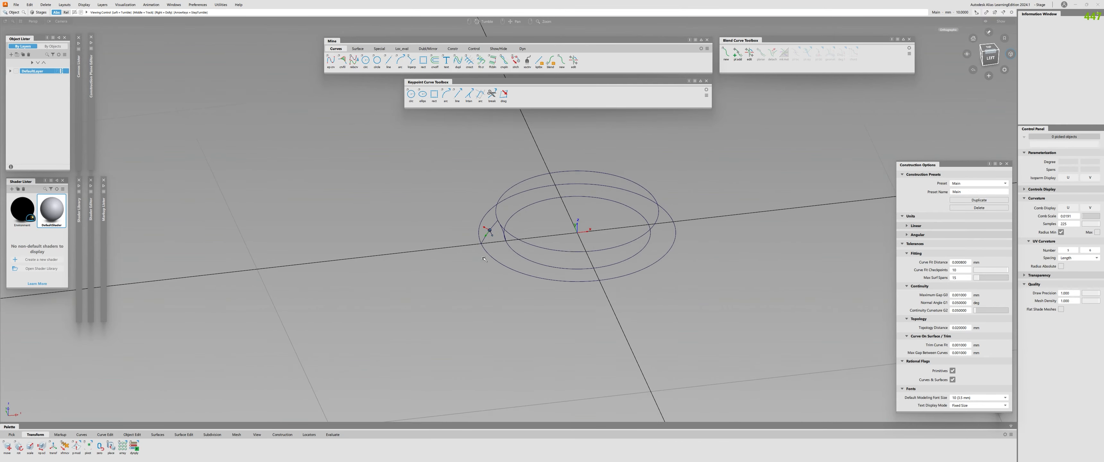
pyautogui.keyDown('alt'); pyautogui.keyDown('shift'); pyautogui.moveTo(484, 259); pyautogui.dragTo(455, 216, button='right'); pyautogui.keyUp('shift'); pyautogui.keyUp('alt')
pyautogui.keyDown('alt'); pyautogui.keyDown('shift'); pyautogui.moveTo(454, 217); pyautogui.dragTo(418, 166); pyautogui.keyUp('shift'); pyautogui.keyUp('alt')
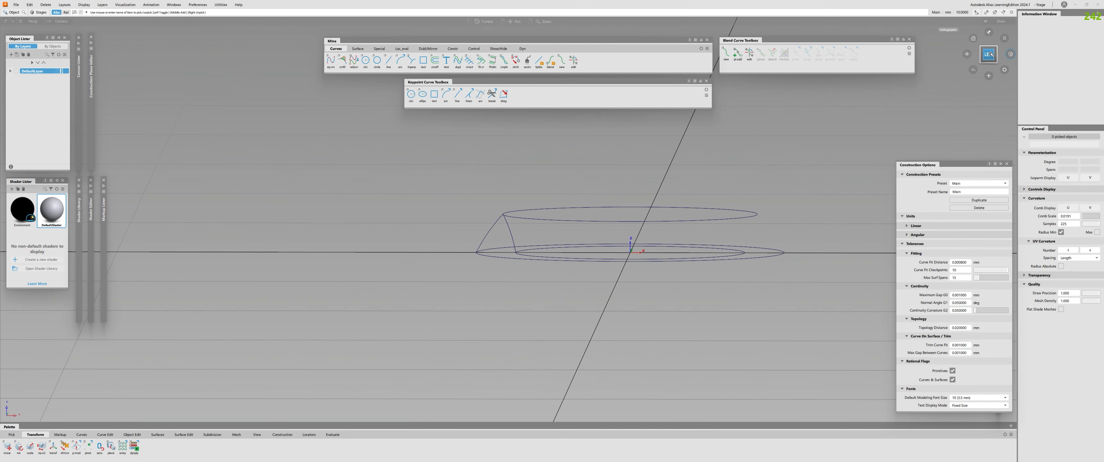
# Group the two short profile curves that run from the raised circle to the outer and inner circles.
pyautogui.click(990, 54)
pyautogui.click(514, 237)
pyautogui.click(493, 226)
pyautogui.keyDown('alt'); pyautogui.keyDown('shift'); pyautogui.moveTo(508, 231); pyautogui.dragTo(630, 301); pyautogui.keyUp('shift'); pyautogui.keyUp('alt')
pyautogui.click(381, 223)
pyautogui.click(489, 229)
pyautogui.click(505, 231)
pyautogui.click(489, 229)
pyautogui.keyDown('alt'); pyautogui.keyDown('shift'); pyautogui.moveTo(489, 228); pyautogui.dragTo(578, 282); pyautogui.keyUp('shift'); pyautogui.keyUp('alt')
pyautogui.click(510, 231)
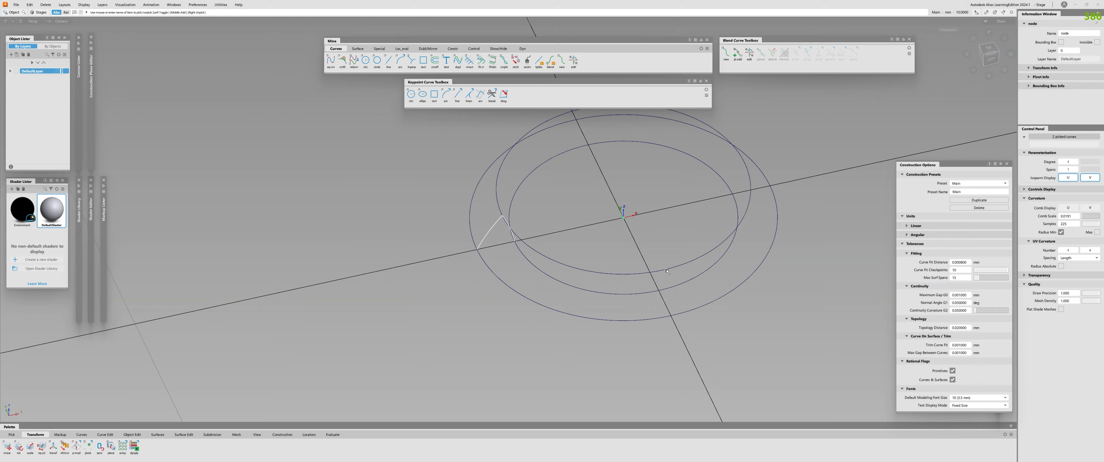
pyautogui.keyDown('alt'); pyautogui.keyDown('shift'); pyautogui.moveTo(668, 271); pyautogui.dragTo(665, 210); pyautogui.keyUp('shift'); pyautogui.keyUp('alt')
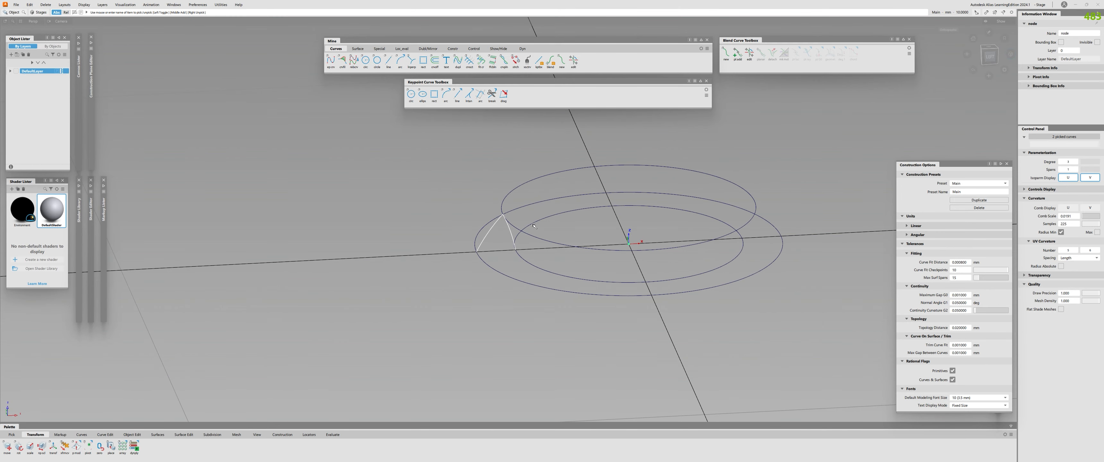
pyautogui.keyDown('alt'); pyautogui.keyDown('shift'); pyautogui.moveTo(534, 226); pyautogui.dragTo(488, 230); pyautogui.keyUp('shift'); pyautogui.keyUp('alt')
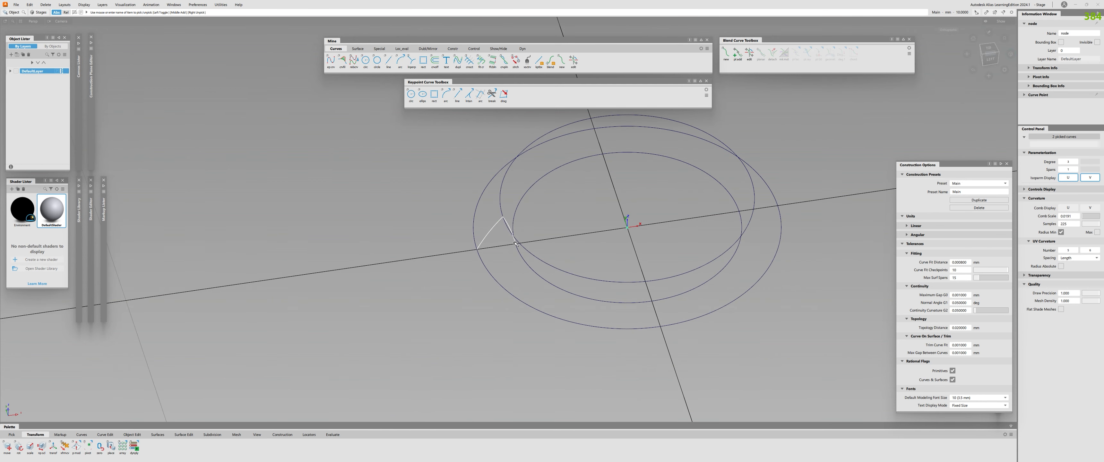
# Duplicate the grouped profile curves around the circles' centre with Number 4 and a Z rotation of 90 degrees.
pyautogui.keyDown('ctrl'); pyautogui.keyDown('shift'); pyautogui.moveTo(585, 220); pyautogui.dragTo(591, 198, button='middle'); pyautogui.keyUp('shift'); pyautogui.keyUp('ctrl')
pyautogui.keyDown('alt'); pyautogui.keyDown('shift'); pyautogui.moveTo(527, 225); pyautogui.dragTo(501, 217); pyautogui.keyUp('shift'); pyautogui.keyUp('alt')
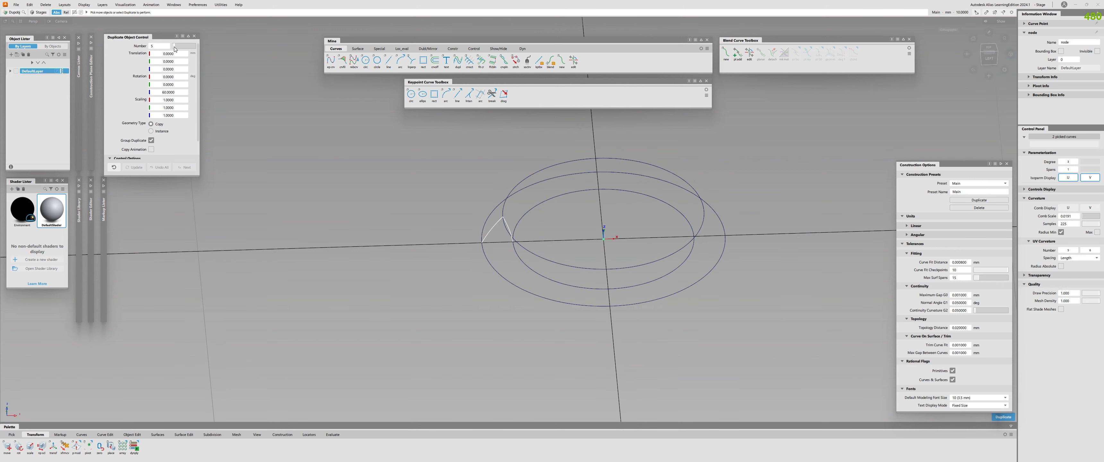
pyautogui.moveTo(175, 47); pyautogui.dragTo(174, 47)
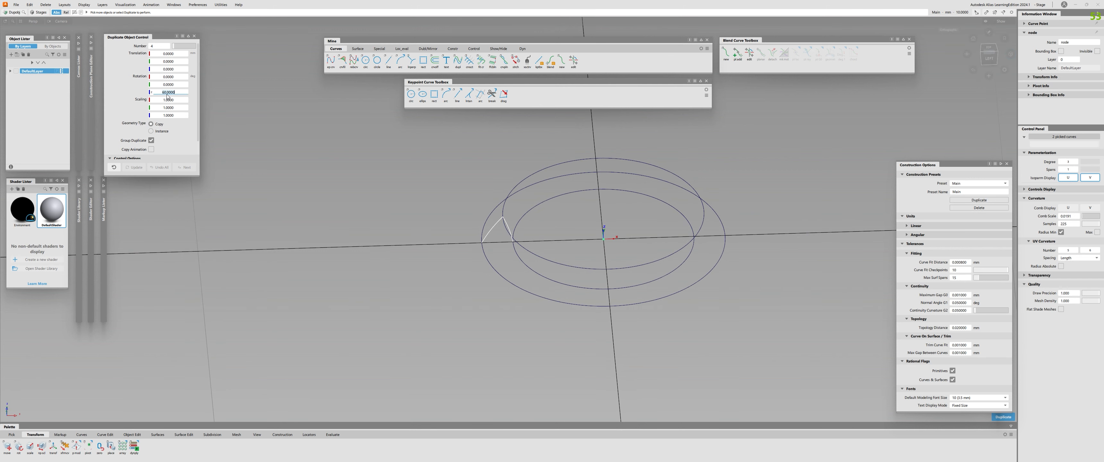
pyautogui.press('Return')
pyautogui.press('space')
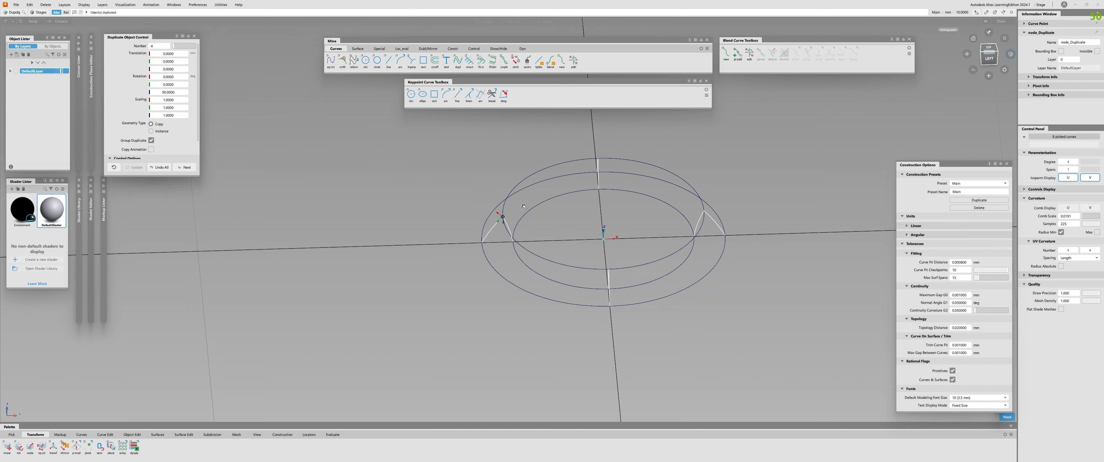
pyautogui.keyDown('alt'); pyautogui.keyDown('shift'); pyautogui.moveTo(502, 218); pyautogui.dragTo(587, 254); pyautogui.keyUp('shift'); pyautogui.keyUp('alt')
pyautogui.keyDown('alt'); pyautogui.keyDown('shift'); pyautogui.moveTo(588, 255); pyautogui.dragTo(599, 322, button='right'); pyautogui.keyUp('shift'); pyautogui.keyUp('alt')
pyautogui.press('space')
# Examine the duplicated profile curves around the ring from several angles.
pyautogui.keyDown('alt'); pyautogui.keyDown('shift'); pyautogui.moveTo(599, 321); pyautogui.dragTo(521, 256); pyautogui.keyUp('shift'); pyautogui.keyUp('alt')
pyautogui.click(489, 245)
pyautogui.click(713, 252)
pyautogui.keyDown('alt'); pyautogui.keyDown('shift'); pyautogui.moveTo(686, 240); pyautogui.dragTo(180, 200); pyautogui.keyUp('shift'); pyautogui.keyUp('alt')
pyautogui.keyDown('alt'); pyautogui.keyDown('shift'); pyautogui.moveTo(481, 244); pyautogui.dragTo(452, 166, button='middle'); pyautogui.keyUp('shift'); pyautogui.keyUp('alt')
pyautogui.keyDown('alt'); pyautogui.keyDown('shift'); pyautogui.moveTo(452, 166); pyautogui.dragTo(479, 294); pyautogui.keyUp('shift'); pyautogui.keyUp('alt')
pyautogui.keyDown('alt'); pyautogui.keyDown('shift'); pyautogui.moveTo(479, 294); pyautogui.dragTo(474, 212, button='middle'); pyautogui.keyUp('shift'); pyautogui.keyUp('alt')
pyautogui.keyDown('alt'); pyautogui.keyDown('shift'); pyautogui.moveTo(470, 302); pyautogui.dragTo(532, 249); pyautogui.keyUp('shift'); pyautogui.keyUp('alt')
pyautogui.click(381, 248)
pyautogui.scroll(3, 381, 247)
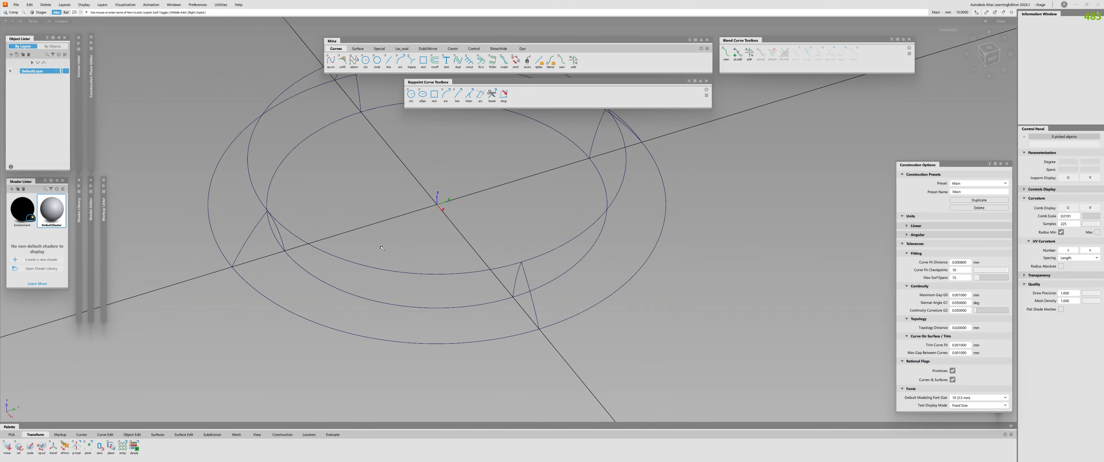
# Create a Square surface with G0 Position boundaries from two neighbouring outer profile curves and the outer and raised circle segments between them.
pyautogui.keyDown('ctrl'); pyautogui.keyDown('shift'); pyautogui.moveTo(382, 248); pyautogui.dragTo(302, 205, button='right'); pyautogui.keyUp('shift'); pyautogui.keyUp('ctrl')
pyautogui.keyDown('alt'); pyautogui.keyDown('shift'); pyautogui.moveTo(302, 205); pyautogui.dragTo(355, 189, button='middle'); pyautogui.keyUp('shift'); pyautogui.keyUp('alt')
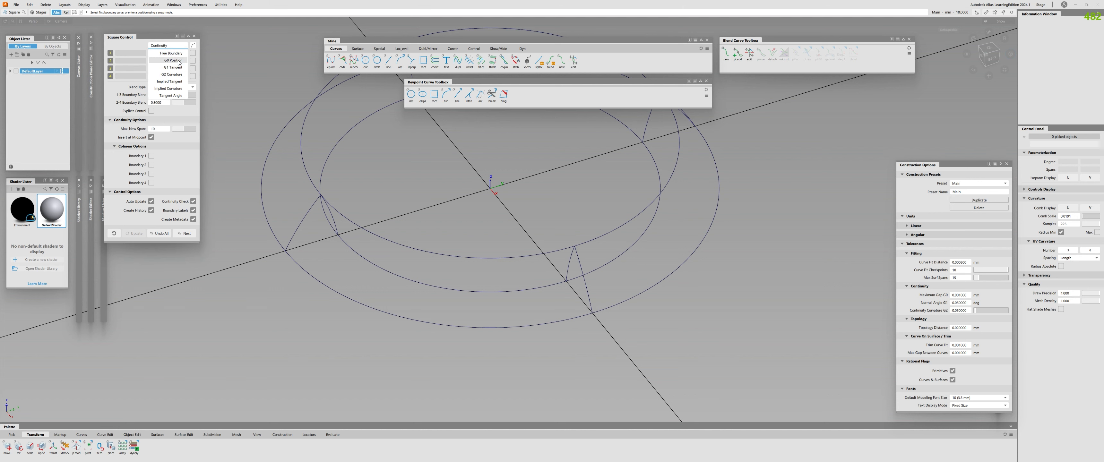
pyautogui.click(170, 43)
pyautogui.click(307, 218)
pyautogui.click(356, 303)
pyautogui.click(578, 265)
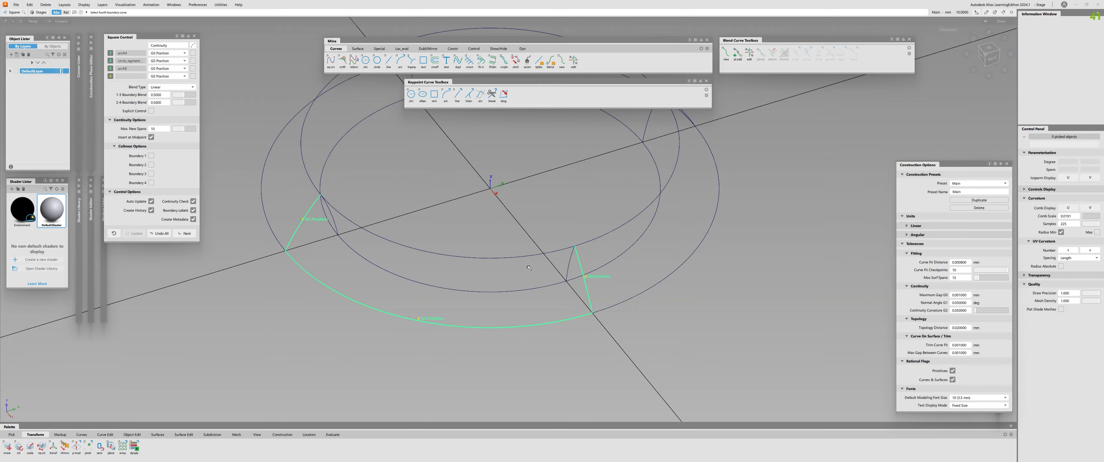
pyautogui.click(507, 260)
pyautogui.keyDown('alt'); pyautogui.keyDown('shift'); pyautogui.moveTo(507, 259); pyautogui.dragTo(536, 268); pyautogui.keyUp('shift'); pyautogui.keyUp('alt')
pyautogui.press('Escape')
# Isolate the new square surface by hiding all other geometry.
pyautogui.click(595, 241)
pyautogui.keyDown('ctrl'); pyautogui.keyDown('shift'); pyautogui.moveTo(596, 241); pyautogui.dragTo(612, 227, button='right'); pyautogui.keyUp('shift'); pyautogui.keyUp('ctrl')
pyautogui.moveTo(497, 256)
pyautogui.keyDown('alt'); pyautogui.keyDown('shift'); pyautogui.mouseDown()
pyautogui.moveTo(503, 286)
pyautogui.moveTo(461, 303)
pyautogui.moveTo(496, 256)
pyautogui.moveTo(547, 284)
pyautogui.moveTo(467, 298)
pyautogui.mouseUp(); pyautogui.keyUp('shift'); pyautogui.keyUp('alt')
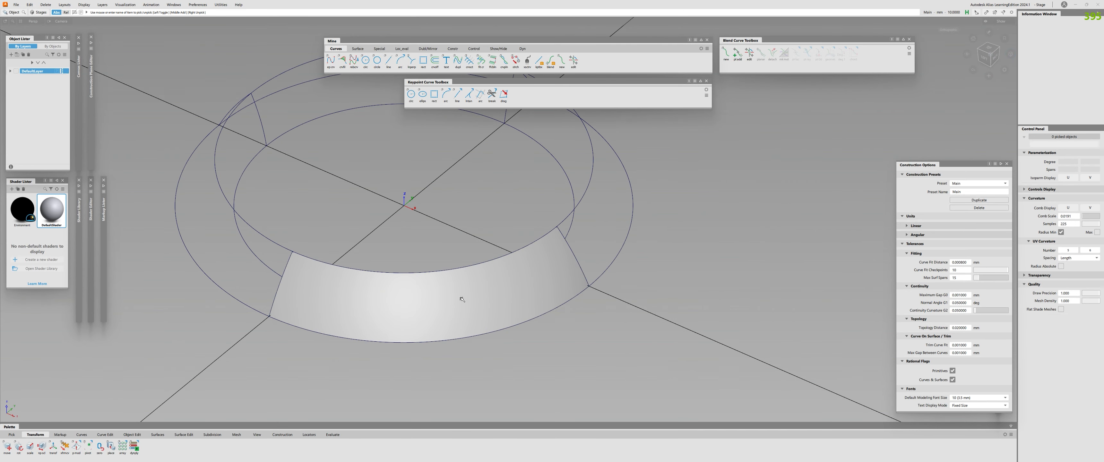
pyautogui.click(458, 299)
pyautogui.hotkey('alt', 'h')
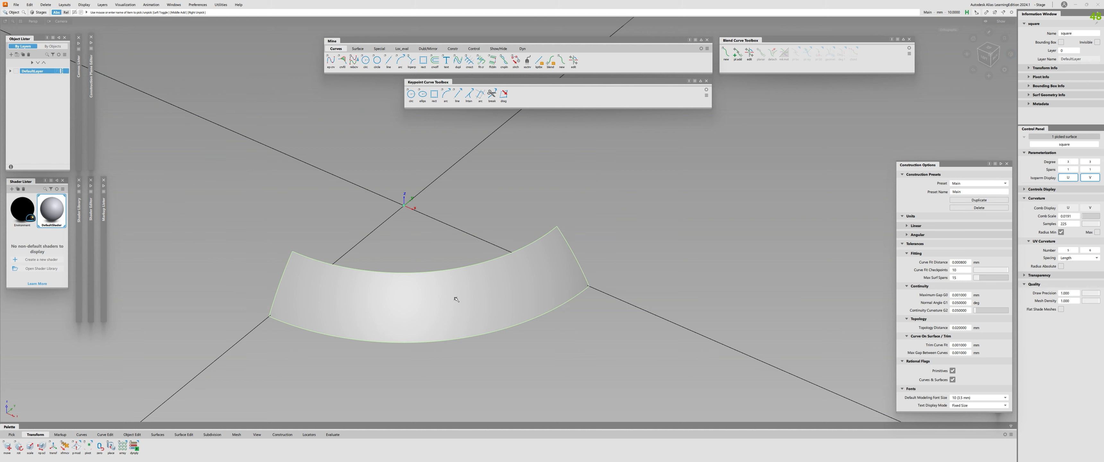
pyautogui.press('Escape')
# Increase the surface's patch precision to display additional isoparametric curves across it.
pyautogui.press('p')
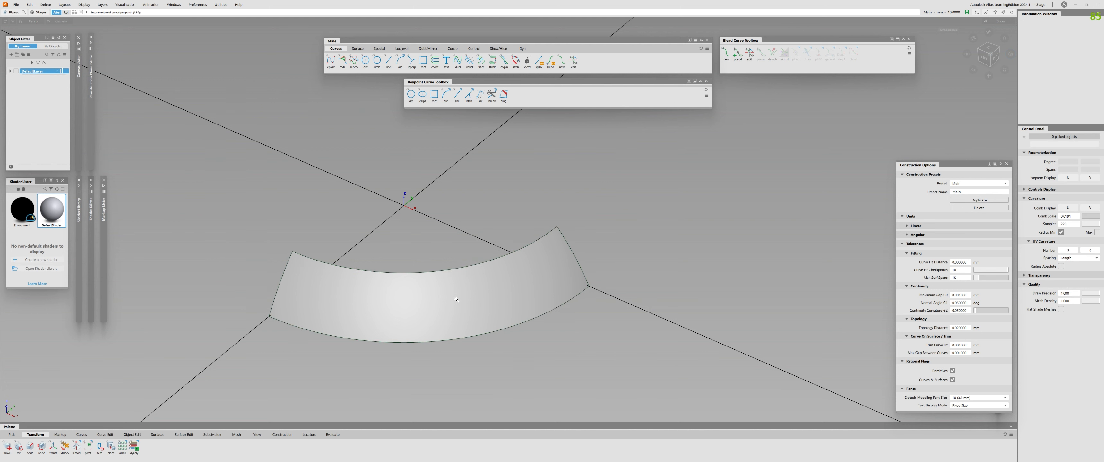
pyautogui.click(456, 299)
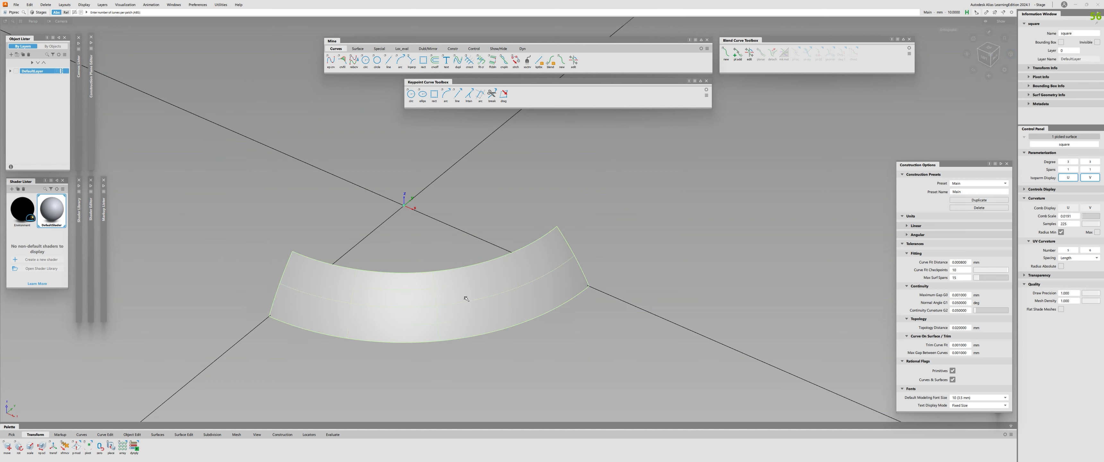
pyautogui.keyDown('alt'); pyautogui.keyDown('shift'); pyautogui.moveTo(403, 319); pyautogui.dragTo(572, 251); pyautogui.keyUp('shift'); pyautogui.keyUp('alt')
pyautogui.keyDown('alt'); pyautogui.keyDown('shift'); pyautogui.moveTo(416, 310); pyautogui.dragTo(448, 269, button='middle'); pyautogui.keyUp('shift'); pyautogui.keyUp('alt')
pyautogui.keyDown('alt'); pyautogui.keyDown('shift'); pyautogui.moveTo(448, 269); pyautogui.dragTo(425, 270); pyautogui.keyUp('shift'); pyautogui.keyUp('alt')
pyautogui.press('Escape')
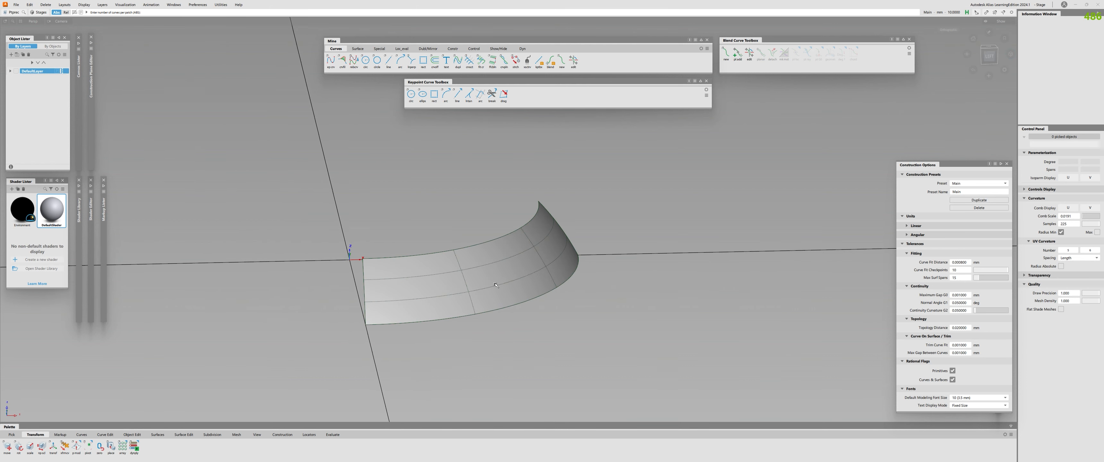
# Measure the radius of curvature along the surface's lower and upper circular edges.
pyautogui.keyDown('ctrl'); pyautogui.keyDown('shift'); pyautogui.rightClick(535, 275); pyautogui.keyUp('shift'); pyautogui.keyUp('ctrl')
pyautogui.keyDown('ctrl'); pyautogui.keyDown('shift'); pyautogui.moveTo(538, 265); pyautogui.dragTo(538, 288, button='right'); pyautogui.keyUp('shift'); pyautogui.keyUp('ctrl')
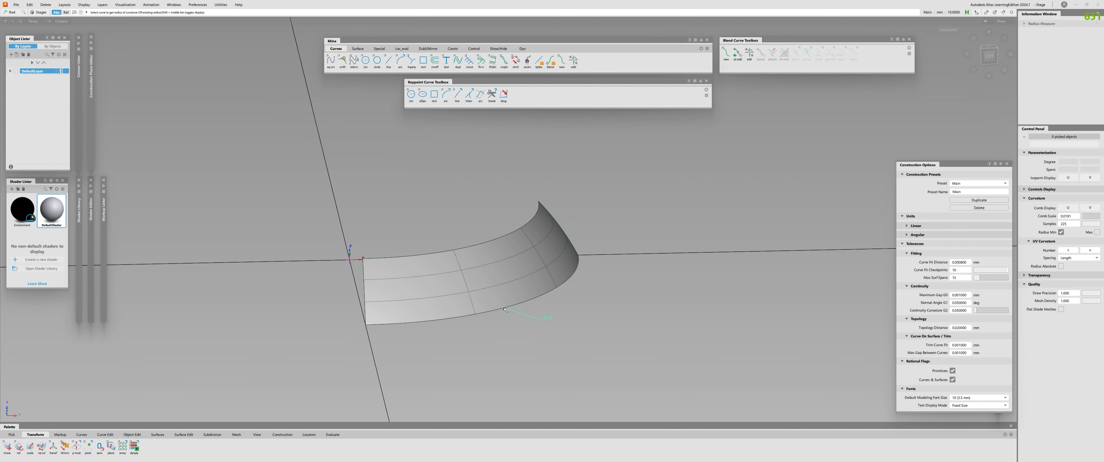
pyautogui.click(467, 317)
pyautogui.moveTo(570, 295)
pyautogui.mouseDown()
pyautogui.moveTo(584, 268)
pyautogui.moveTo(583, 296)
pyautogui.mouseUp()
pyautogui.click(493, 250)
pyautogui.click(419, 273)
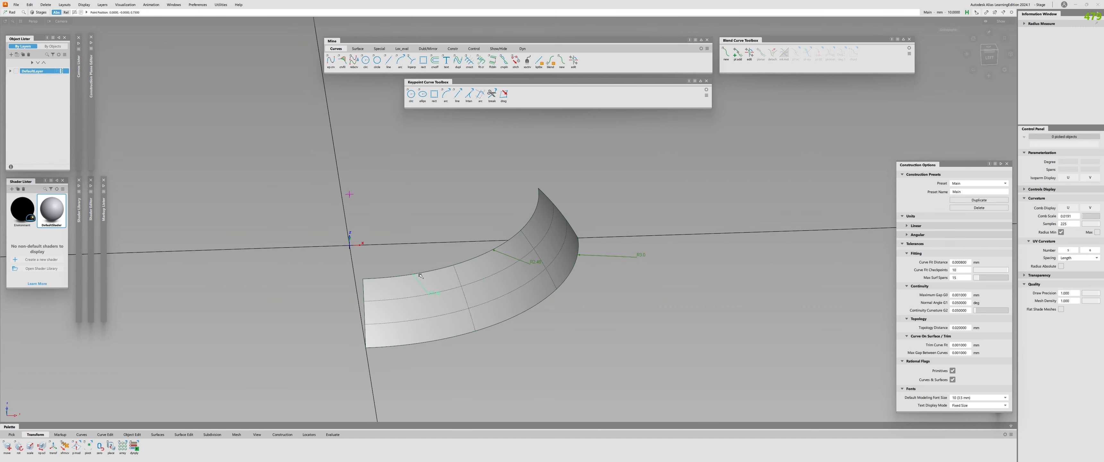
# Measure the radius of curvature on the surface's side edges and interior isoparametric curves, comparing them with the circular edges.
pyautogui.keyDown('alt'); pyautogui.keyDown('shift'); pyautogui.moveTo(670, 204); pyautogui.dragTo(506, 273); pyautogui.keyUp('shift'); pyautogui.keyUp('alt')
pyautogui.moveTo(367, 290); pyautogui.dragTo(525, 271)
pyautogui.keyDown('alt'); pyautogui.keyDown('shift'); pyautogui.moveTo(367, 261); pyautogui.dragTo(550, 268); pyautogui.keyUp('shift'); pyautogui.keyUp('alt')
pyautogui.click(544, 243)
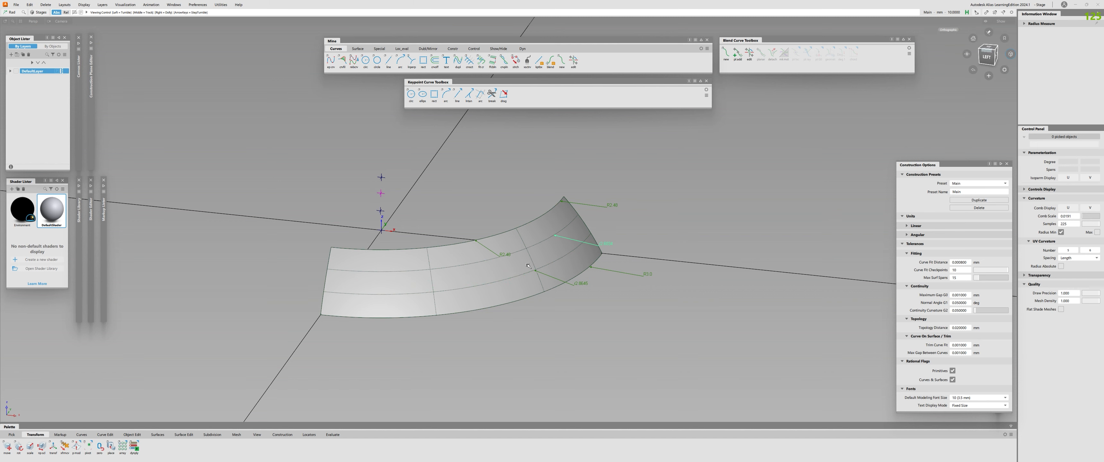
pyautogui.moveTo(539, 262)
pyautogui.keyDown('alt'); pyautogui.keyDown('shift'); pyautogui.mouseDown()
pyautogui.moveTo(504, 259)
pyautogui.moveTo(544, 274)
pyautogui.mouseUp(); pyautogui.keyUp('shift'); pyautogui.keyUp('alt')
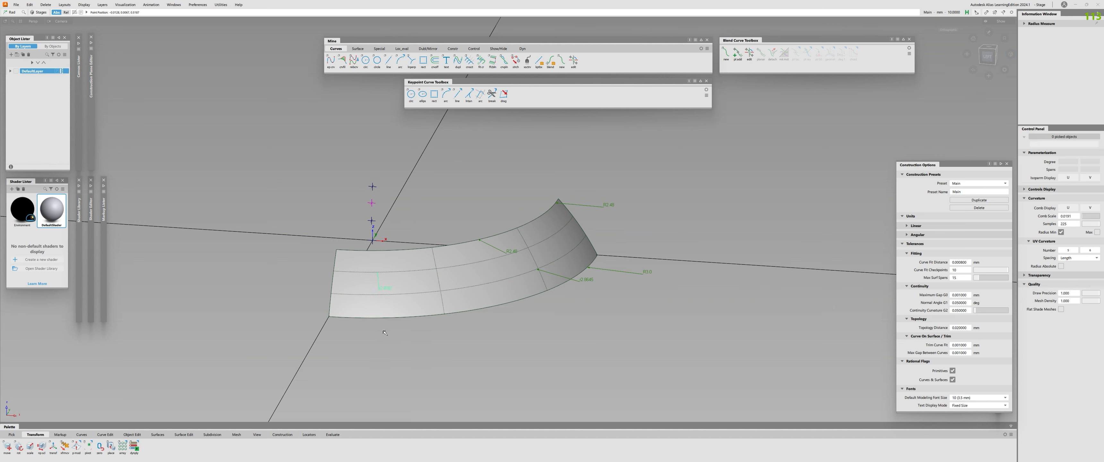
pyautogui.keyDown('alt'); pyautogui.keyDown('shift'); pyautogui.moveTo(538, 316); pyautogui.dragTo(430, 277); pyautogui.keyUp('shift'); pyautogui.keyUp('alt')
# Reopen the square surface's construction options and check its explicit control degrees and spans.
pyautogui.click(430, 277)
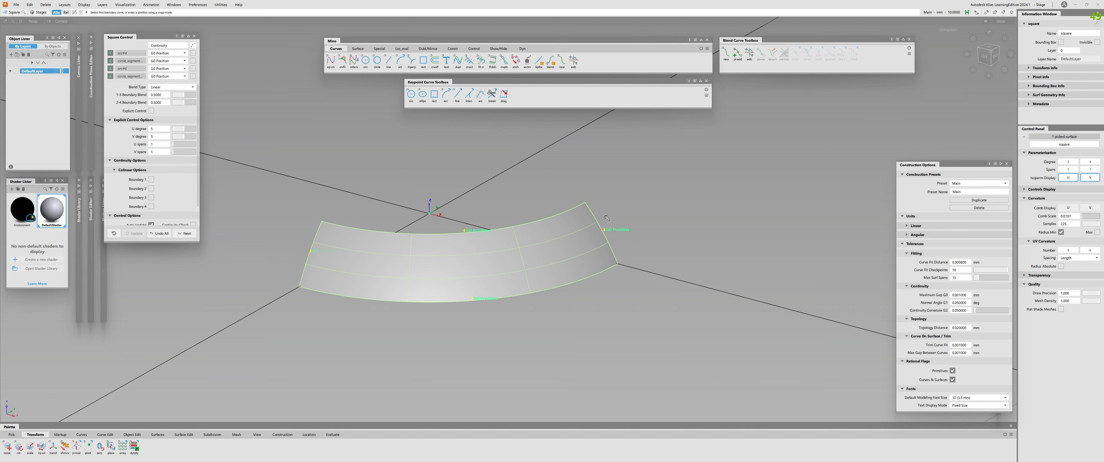
pyautogui.keyDown('alt'); pyautogui.keyDown('shift'); pyautogui.moveTo(492, 305); pyautogui.dragTo(382, 260); pyautogui.keyUp('shift'); pyautogui.keyUp('alt')
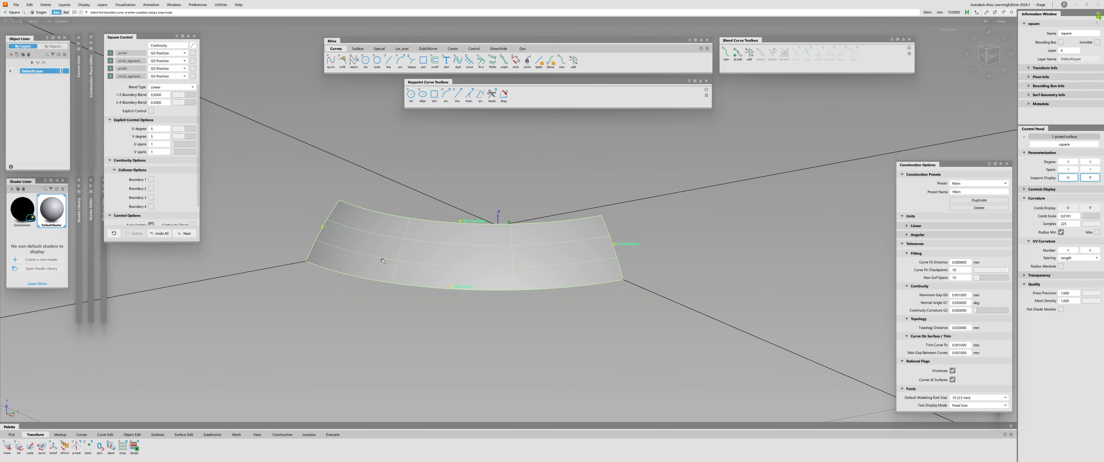
pyautogui.press('space')
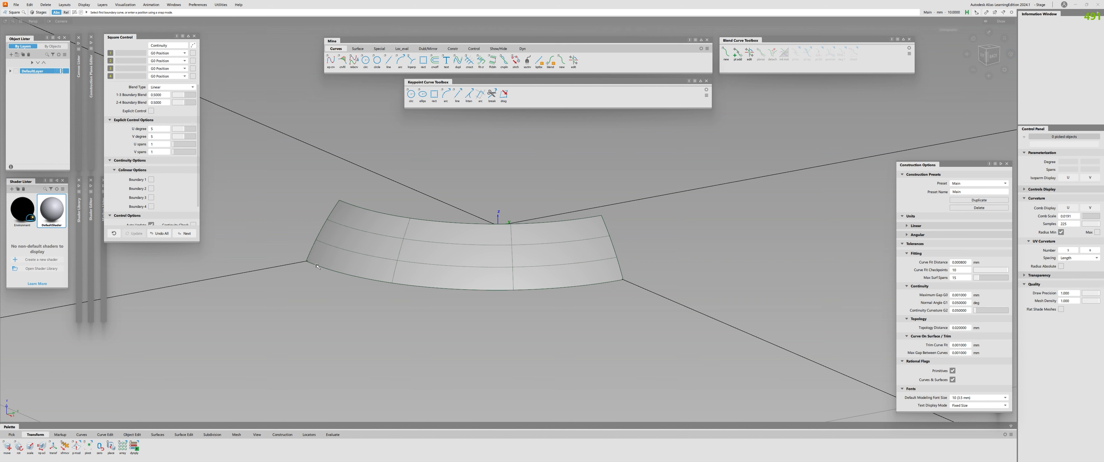
# Show the square surface's control vertices and delete the surface, bringing the hidden curves back into view.
pyautogui.keyDown('alt'); pyautogui.keyDown('shift'); pyautogui.moveTo(317, 267); pyautogui.dragTo(447, 281); pyautogui.keyUp('shift'); pyautogui.keyUp('alt')
pyautogui.keyDown('ctrl'); pyautogui.keyDown('shift'); pyautogui.moveTo(447, 281); pyautogui.dragTo(446, 267); pyautogui.keyUp('shift'); pyautogui.keyUp('ctrl')
pyautogui.click(446, 266)
pyautogui.click(432, 279)
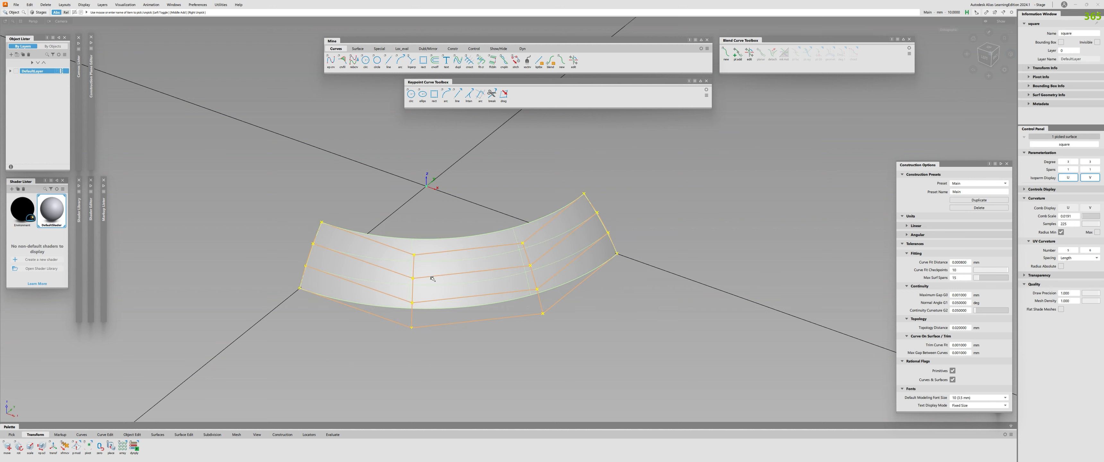
pyautogui.press('Delete')
pyautogui.keyDown('alt'); pyautogui.keyDown('shift'); pyautogui.moveTo(432, 278); pyautogui.dragTo(289, 225); pyautogui.keyUp('shift'); pyautogui.keyUp('alt')
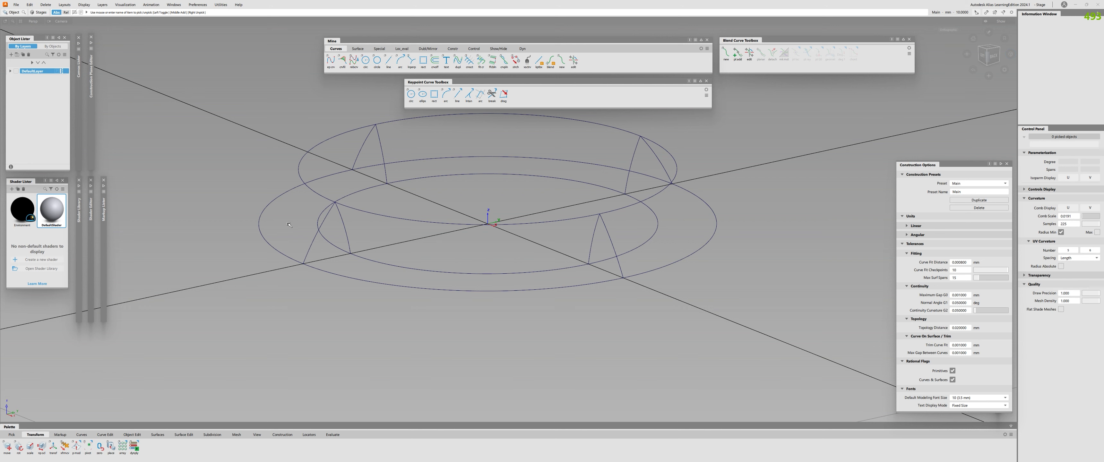
# Try a Rail surface with two generation curves, using the two front arc profiles and the upper circle as the single rail.
pyautogui.press('r')
pyautogui.keyDown('alt'); pyautogui.keyDown('shift'); pyautogui.moveTo(372, 277); pyautogui.dragTo(639, 311); pyautogui.keyUp('shift'); pyautogui.keyUp('alt')
pyautogui.keyDown('alt'); pyautogui.keyDown('shift'); pyautogui.moveTo(503, 281); pyautogui.dragTo(524, 247); pyautogui.keyUp('shift'); pyautogui.keyUp('alt')
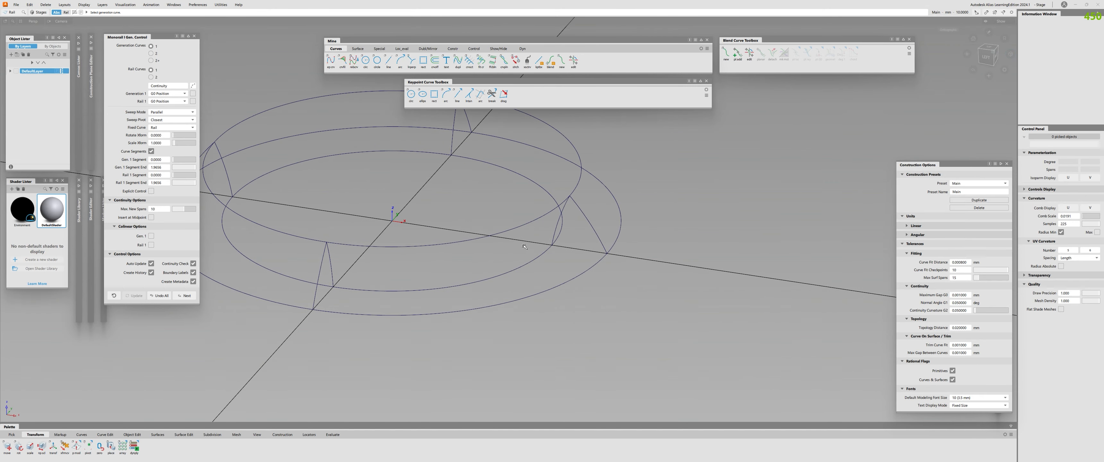
pyautogui.click(151, 54)
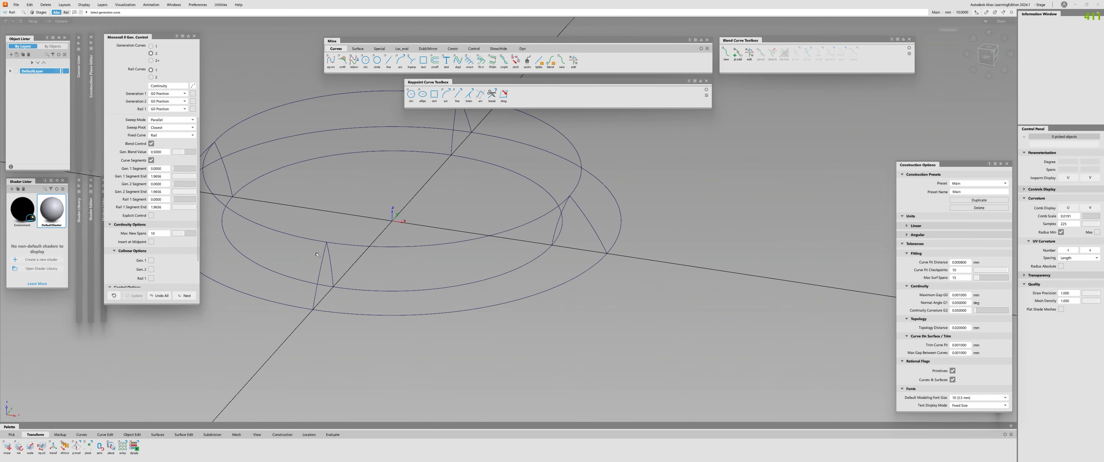
pyautogui.click(323, 262)
pyautogui.click(576, 211)
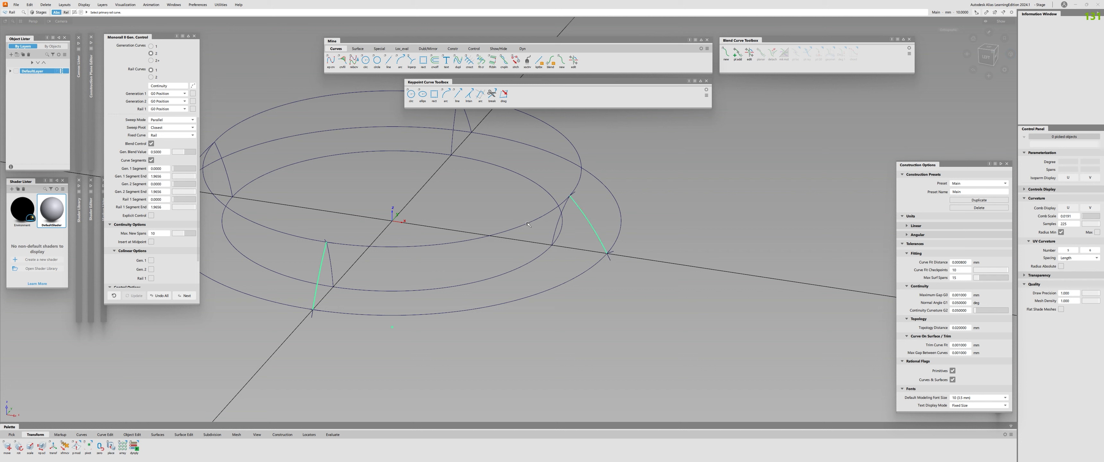
pyautogui.click(528, 223)
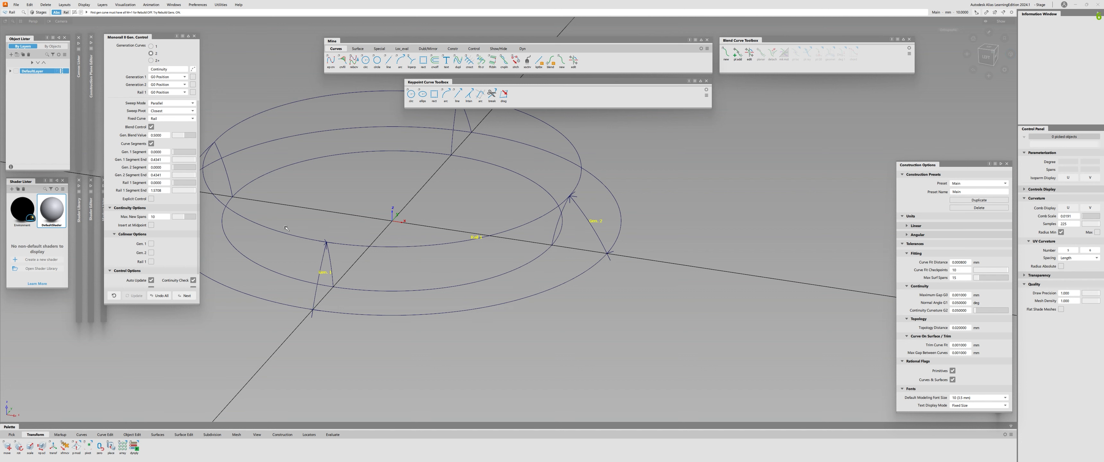
pyautogui.click(162, 295)
# Build a two-rail surface from the two front arc profiles along the upper and lower circles, with rebuild on for all curves.
pyautogui.click(151, 76)
pyautogui.click(323, 267)
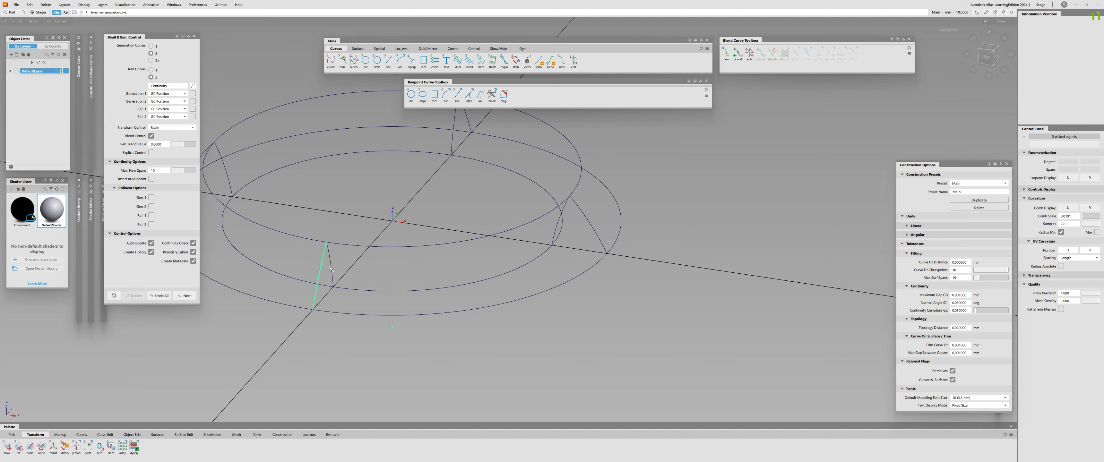
pyautogui.click(563, 218)
pyautogui.click(521, 227)
pyautogui.click(480, 308)
pyautogui.keyDown('alt'); pyautogui.keyDown('shift'); pyautogui.moveTo(446, 292); pyautogui.dragTo(380, 267); pyautogui.keyUp('shift'); pyautogui.keyUp('alt')
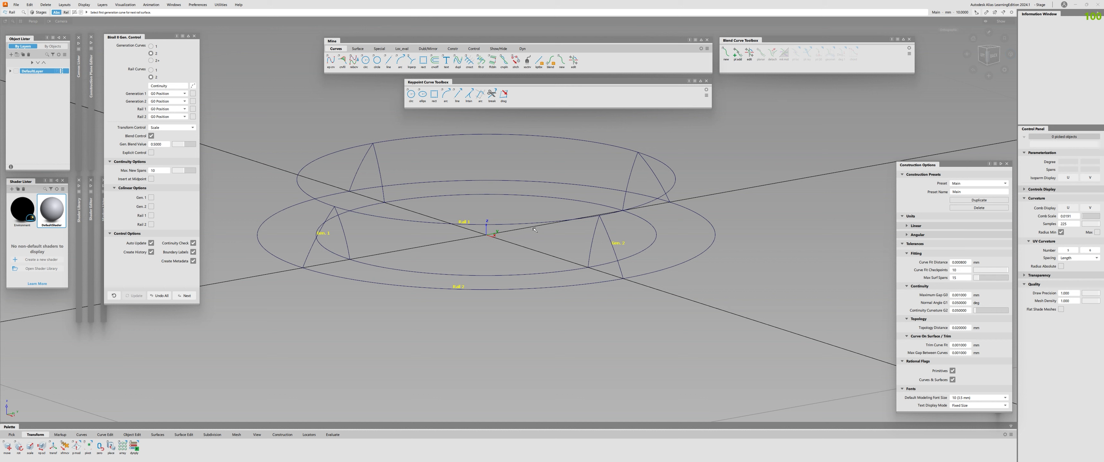
pyautogui.click(193, 86)
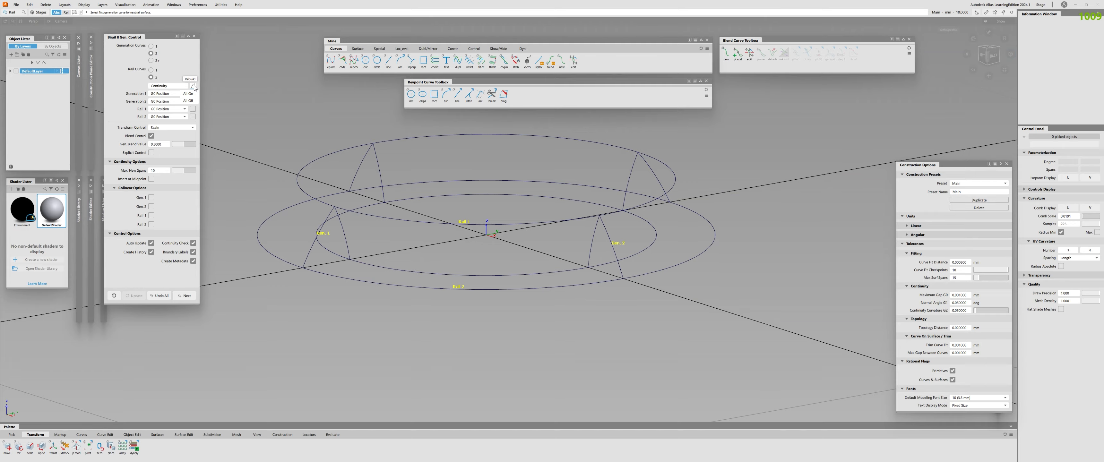
pyautogui.click(188, 94)
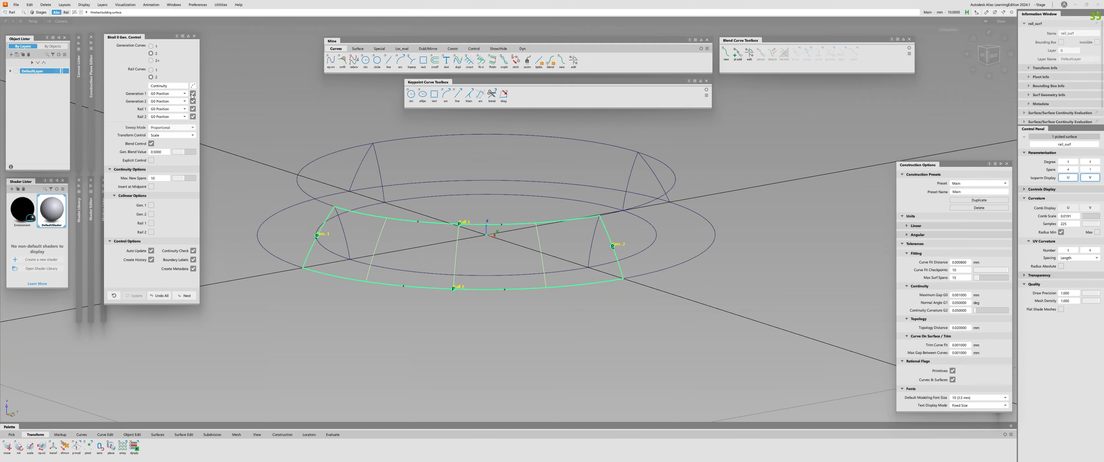
pyautogui.keyDown('alt'); pyautogui.keyDown('shift'); pyautogui.moveTo(535, 270); pyautogui.dragTo(605, 308); pyautogui.keyUp('shift'); pyautogui.keyUp('alt')
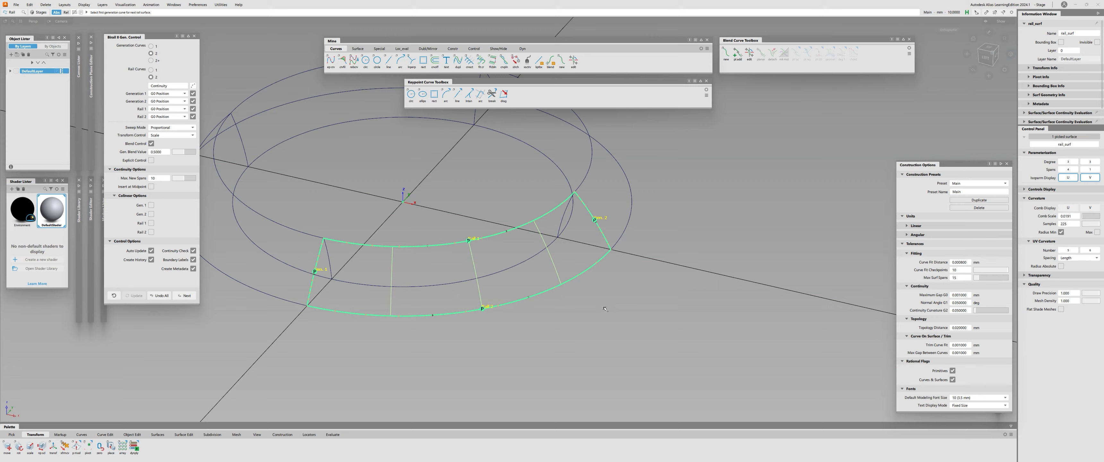
pyautogui.keyDown('alt'); pyautogui.keyDown('shift'); pyautogui.moveTo(555, 252); pyautogui.dragTo(420, 282); pyautogui.keyUp('shift'); pyautogui.keyUp('alt')
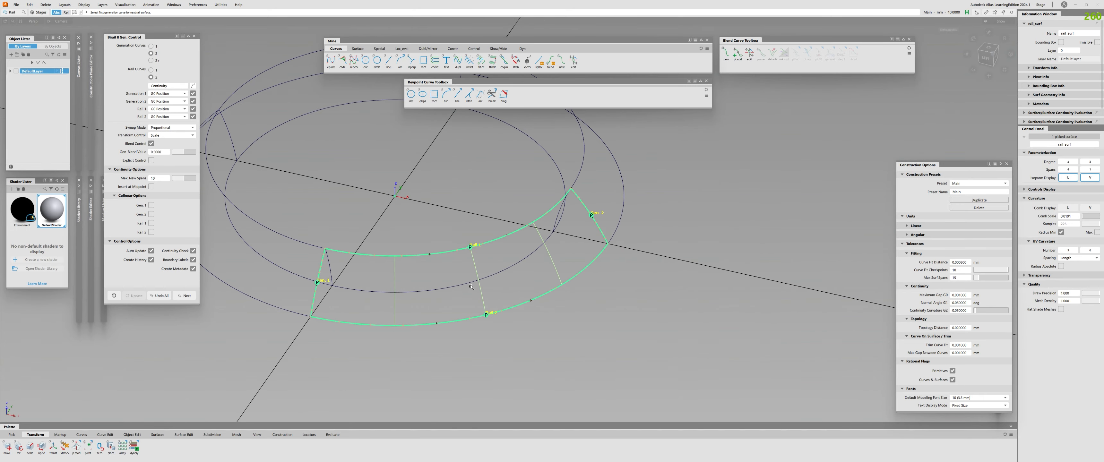
# Show the rail surface's control vertices and delete the surface.
pyautogui.press('Escape')
pyautogui.click(419, 282)
pyautogui.click(420, 283)
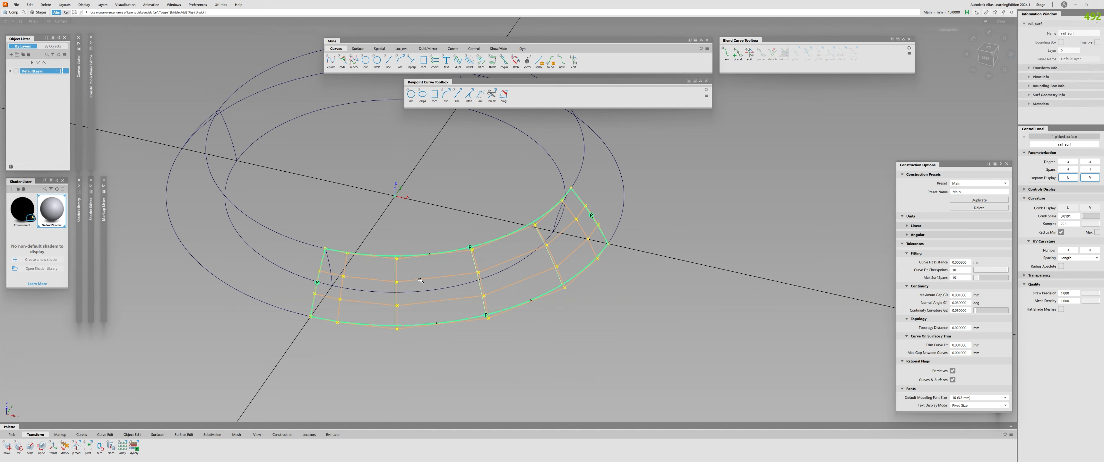
pyautogui.keyDown('alt'); pyautogui.keyDown('shift'); pyautogui.moveTo(420, 282); pyautogui.dragTo(494, 285); pyautogui.keyUp('shift'); pyautogui.keyUp('alt')
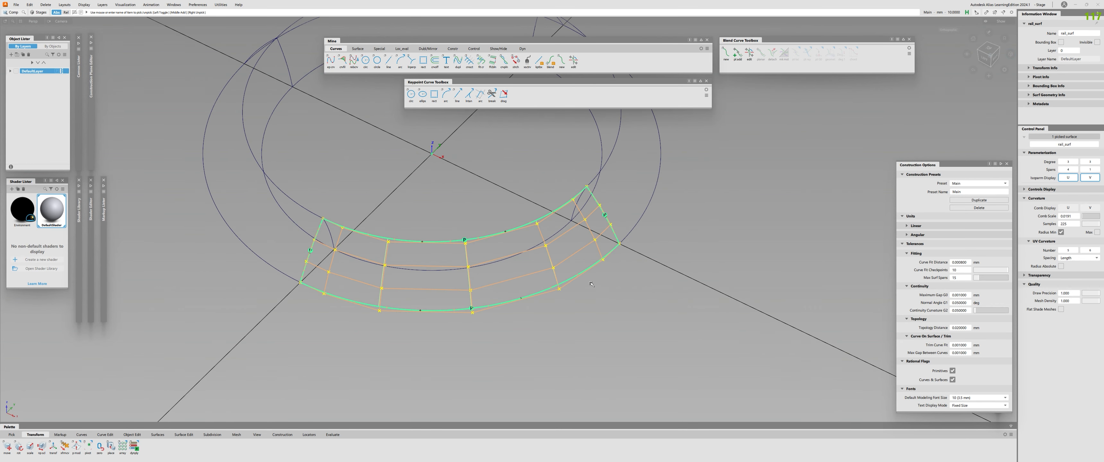
pyautogui.click(495, 285)
pyautogui.click(494, 285)
pyautogui.click(494, 284)
pyautogui.click(494, 285)
pyautogui.press('Delete')
pyautogui.keyDown('alt'); pyautogui.keyDown('shift'); pyautogui.moveTo(494, 285); pyautogui.dragTo(382, 231); pyautogui.keyUp('shift'); pyautogui.keyUp('alt')
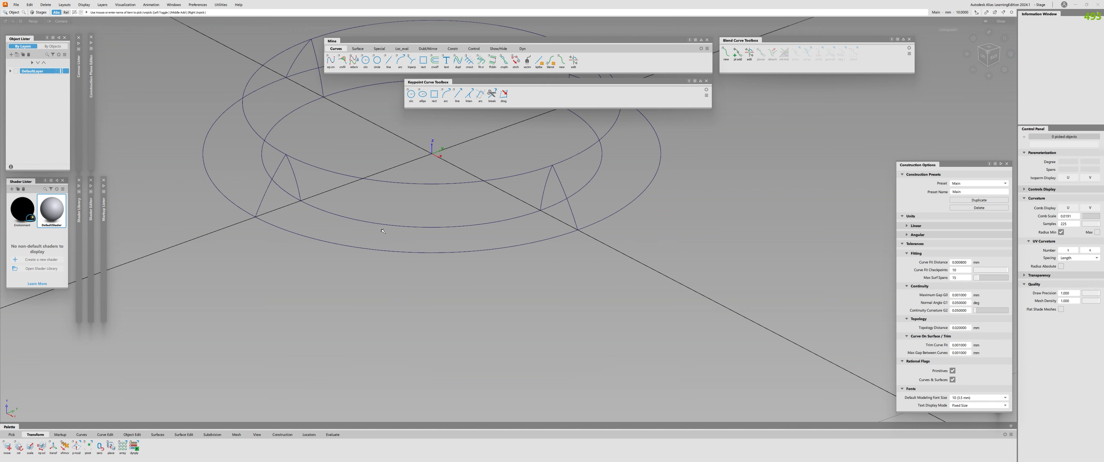
pyautogui.press('s')
pyautogui.hotkey('shift', 's')
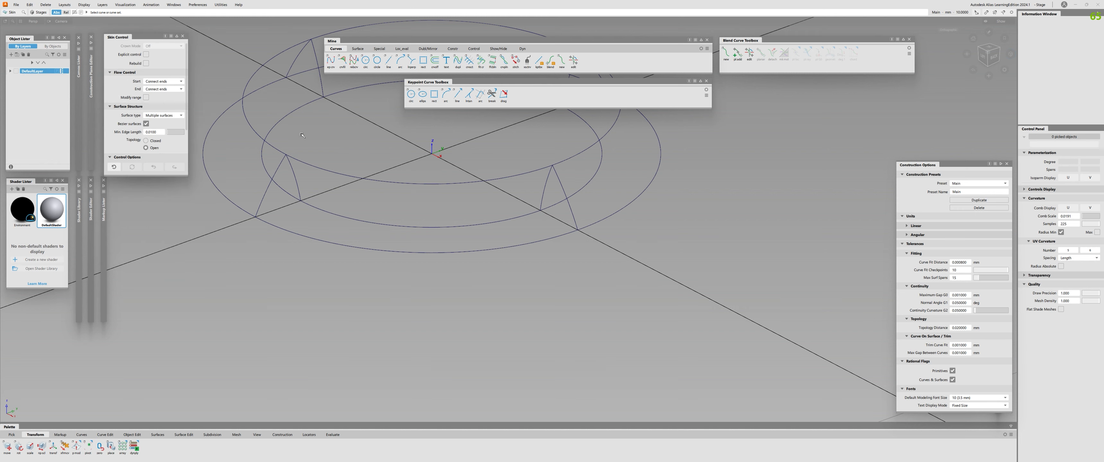
pyautogui.keyDown('alt'); pyautogui.keyDown('shift'); pyautogui.moveTo(382, 231); pyautogui.dragTo(312, 156); pyautogui.keyUp('shift'); pyautogui.keyUp('alt')
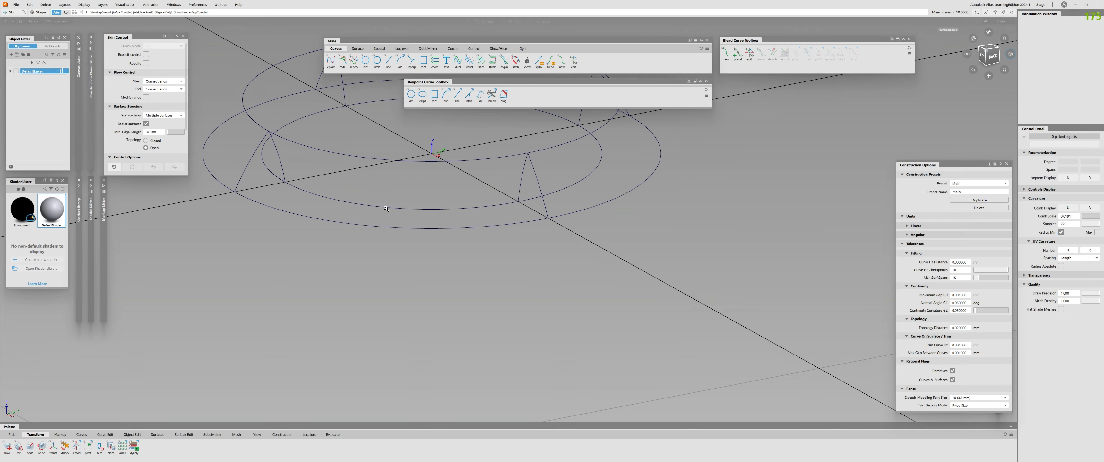
pyautogui.keyDown('alt'); pyautogui.keyDown('shift'); pyautogui.moveTo(160, 192); pyautogui.dragTo(419, 213); pyautogui.keyUp('shift'); pyautogui.keyUp('alt')
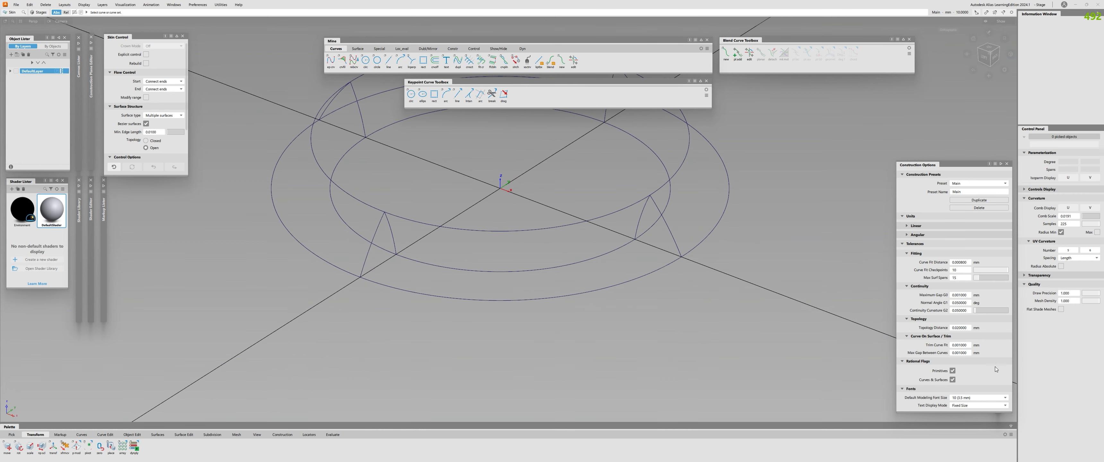
pyautogui.keyDown('alt'); pyautogui.keyDown('shift'); pyautogui.moveTo(686, 260); pyautogui.dragTo(527, 238, button='right'); pyautogui.keyUp('shift'); pyautogui.keyUp('alt')
pyautogui.keyDown('alt'); pyautogui.keyDown('shift'); pyautogui.moveTo(527, 238); pyautogui.dragTo(451, 227); pyautogui.keyUp('shift'); pyautogui.keyUp('alt')
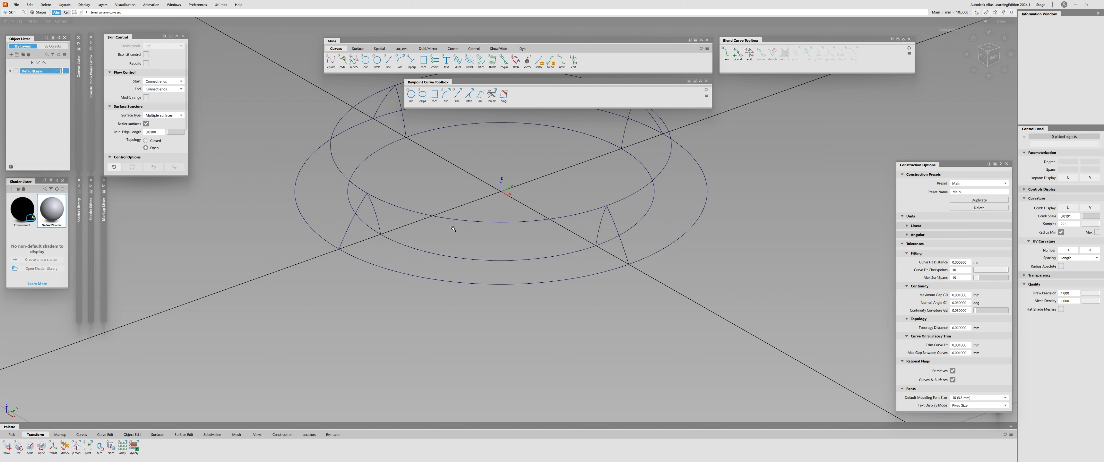
pyautogui.press('Escape')
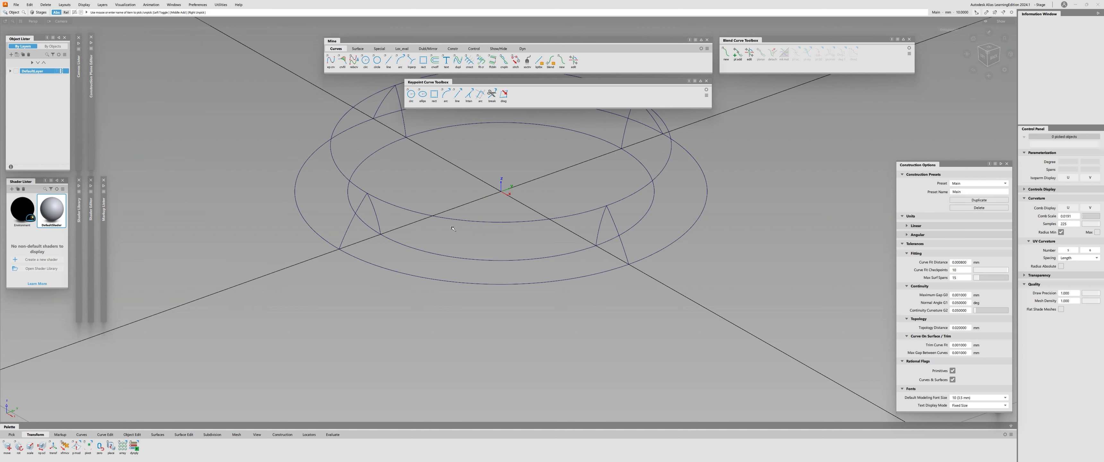
# Revolve an arc profile around the Z axis into a ring surface and hide the construction curves.
pyautogui.click(356, 48)
pyautogui.keyDown('alt'); pyautogui.keyDown('shift'); pyautogui.moveTo(418, 184); pyautogui.dragTo(437, 193); pyautogui.keyUp('shift'); pyautogui.keyUp('alt')
pyautogui.click(458, 61)
pyautogui.keyDown('alt'); pyautogui.keyDown('shift'); pyautogui.moveTo(379, 257); pyautogui.dragTo(446, 277); pyautogui.keyUp('shift'); pyautogui.keyUp('alt')
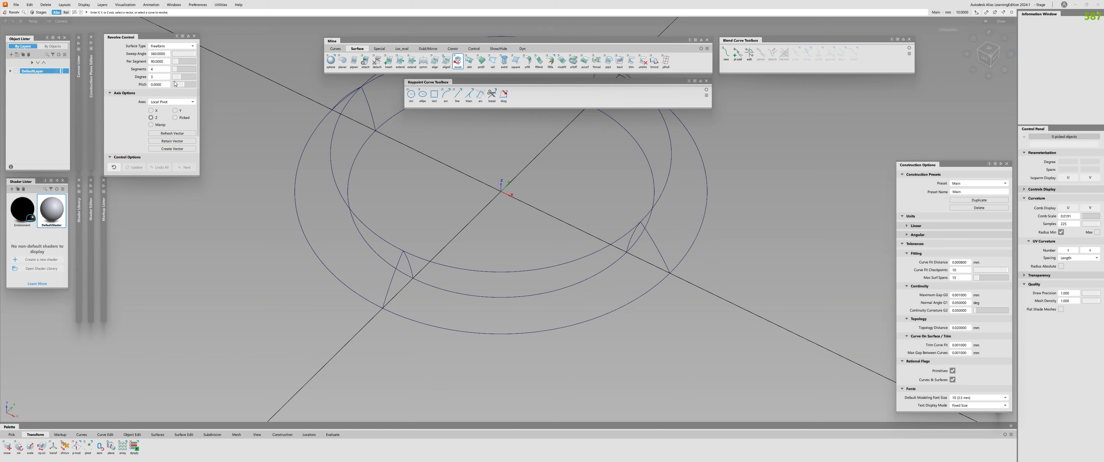
pyautogui.keyDown('alt'); pyautogui.keyDown('shift'); pyautogui.moveTo(335, 264); pyautogui.dragTo(377, 260); pyautogui.keyUp('shift'); pyautogui.keyUp('alt')
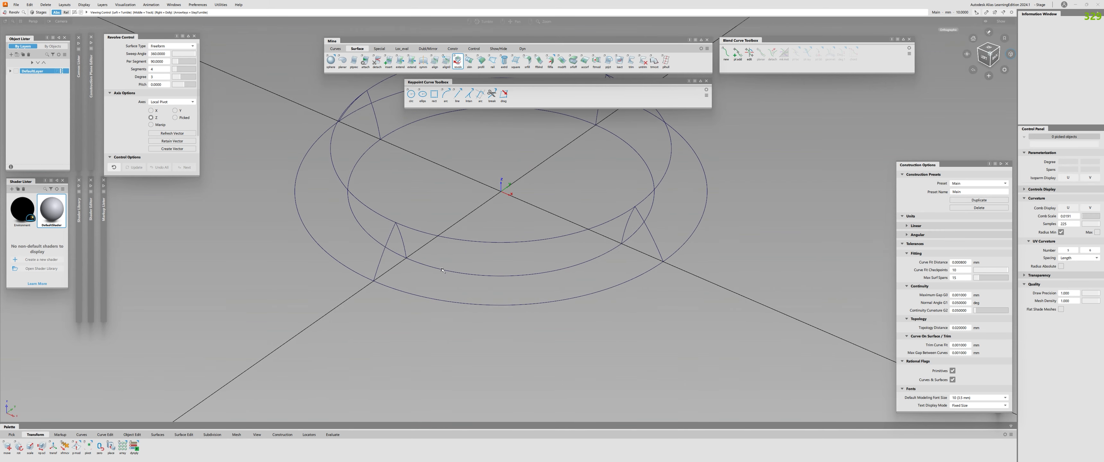
pyautogui.moveTo(433, 243)
pyautogui.keyDown('alt'); pyautogui.keyDown('shift'); pyautogui.mouseDown()
pyautogui.moveTo(360, 223)
pyautogui.moveTo(476, 249)
pyautogui.moveTo(446, 248)
pyautogui.mouseUp(); pyautogui.keyUp('shift'); pyautogui.keyUp('alt')
pyautogui.click(360, 224)
pyautogui.hotkey('alt', 'h')
pyautogui.press('Escape')
# Delete the side and back segments of the revolved ring, keeping only the front quarter surface.
pyautogui.click(471, 272)
pyautogui.click(365, 191)
pyautogui.keyDown('alt'); pyautogui.keyDown('shift'); pyautogui.moveTo(438, 111); pyautogui.dragTo(430, 132, button='middle'); pyautogui.keyUp('shift'); pyautogui.keyUp('alt')
pyautogui.click(438, 145)
pyautogui.click(670, 186)
pyautogui.press('Delete')
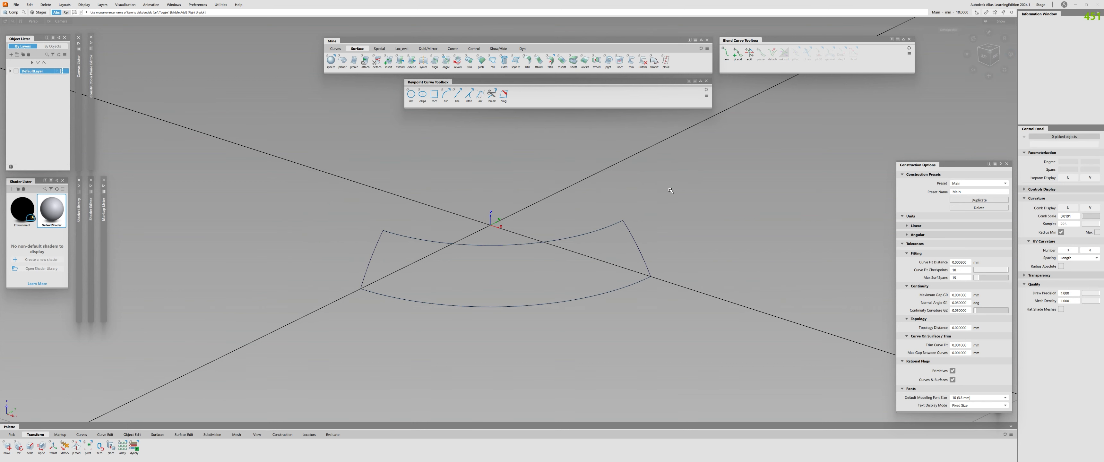
# Measure the radius of curvature on the revolved quarter surface's interior and along its lower edge.
pyautogui.hotkey('ctrl', 'p')
pyautogui.click(555, 271)
pyautogui.moveTo(555, 270); pyautogui.dragTo(576, 277)
pyautogui.keyDown('ctrl'); pyautogui.keyDown('shift'); pyautogui.moveTo(577, 268); pyautogui.dragTo(557, 268); pyautogui.keyUp('shift'); pyautogui.keyUp('ctrl')
pyautogui.keyDown('ctrl'); pyautogui.keyDown('shift'); pyautogui.moveTo(571, 262); pyautogui.dragTo(570, 372, button='right'); pyautogui.keyUp('shift'); pyautogui.keyUp('ctrl')
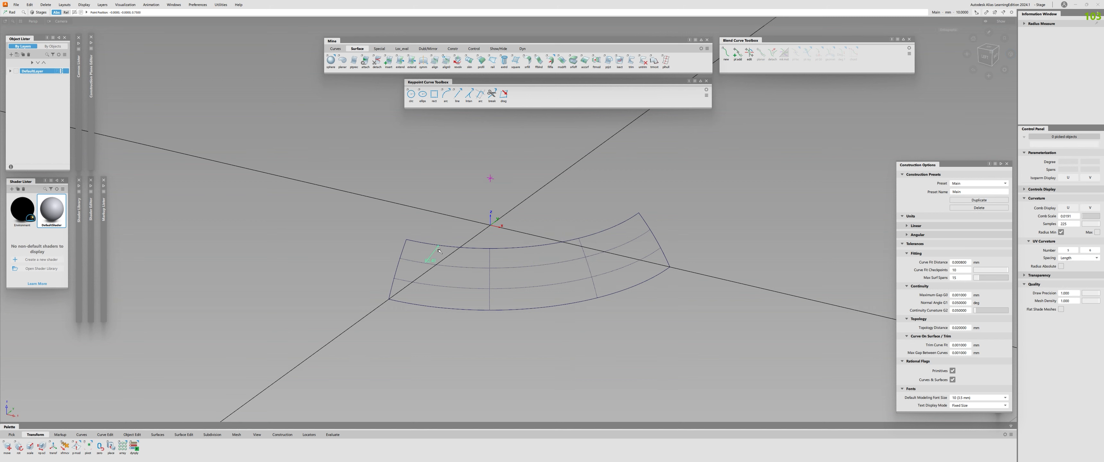
pyautogui.moveTo(556, 260); pyautogui.dragTo(607, 252)
pyautogui.click(569, 282)
pyautogui.click(539, 309)
pyautogui.moveTo(536, 312); pyautogui.dragTo(489, 310)
# Show the revolved quarter surface's control vertices to examine their layout.
pyautogui.keyDown('alt'); pyautogui.keyDown('shift'); pyautogui.moveTo(449, 174); pyautogui.dragTo(493, 343); pyautogui.keyUp('shift'); pyautogui.keyUp('alt')
pyautogui.keyDown('alt'); pyautogui.keyDown('shift'); pyautogui.moveTo(522, 372); pyautogui.dragTo(504, 313); pyautogui.keyUp('shift'); pyautogui.keyUp('alt')
pyautogui.keyDown('ctrl'); pyautogui.keyDown('shift'); pyautogui.moveTo(504, 313); pyautogui.dragTo(502, 288); pyautogui.keyUp('shift'); pyautogui.keyUp('ctrl')
pyautogui.click(503, 287)
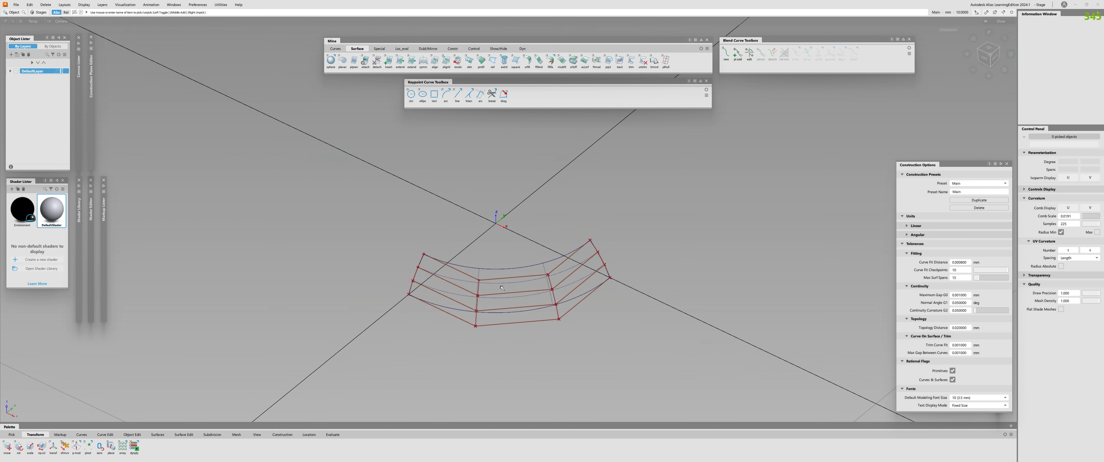
# Delete the revolved quarter surface and bring the hidden curves back into view.
pyautogui.click(502, 287)
pyautogui.press('Delete')
pyautogui.hotkey('ctrl', 'z')
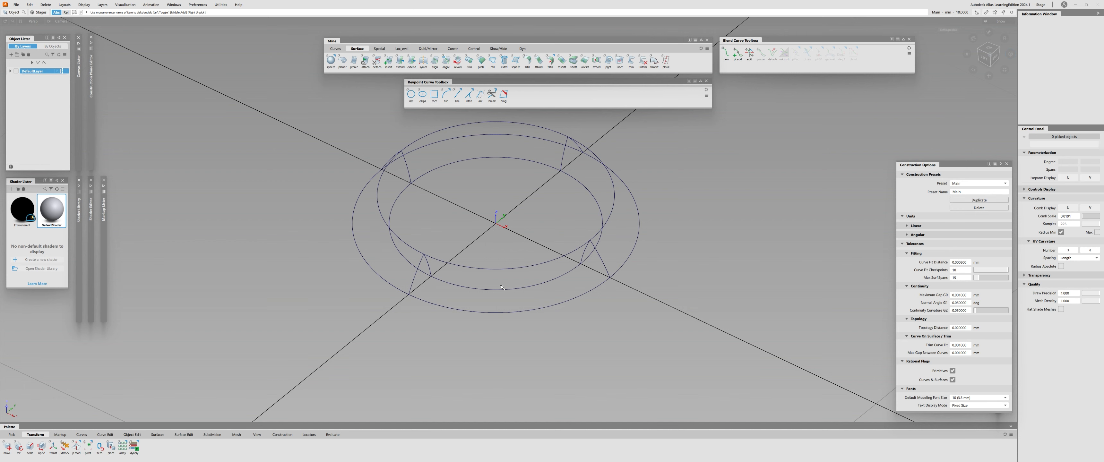
# Open the Profile surface tool's options, set the profile orientation to Natural and turn on Bezier surfaces.
pyautogui.keyDown('alt'); pyautogui.keyDown('shift'); pyautogui.scroll(2, 503, 287); pyautogui.keyUp('shift'); pyautogui.keyUp('alt')
pyautogui.keyDown('alt'); pyautogui.keyDown('shift'); pyautogui.moveTo(503, 287); pyautogui.dragTo(508, 310); pyautogui.keyUp('shift'); pyautogui.keyUp('alt')
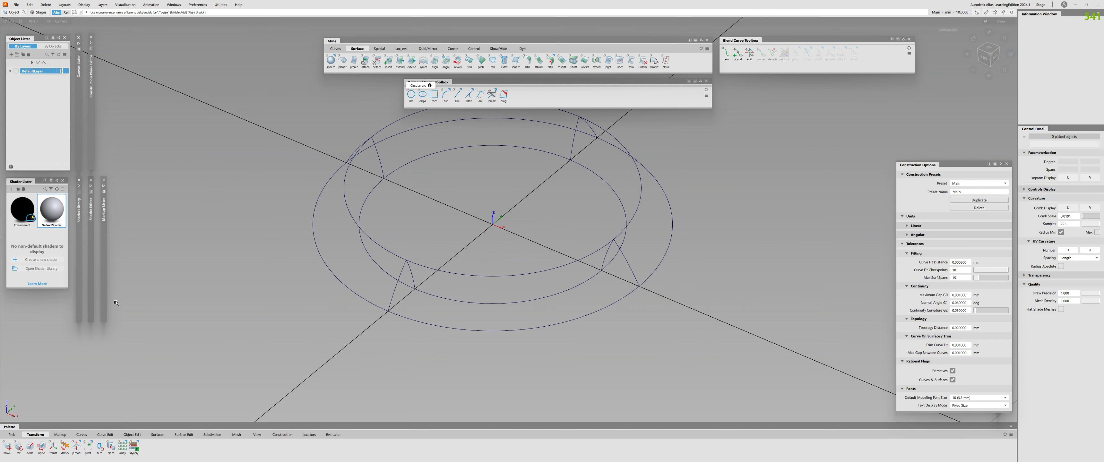
pyautogui.click(132, 435)
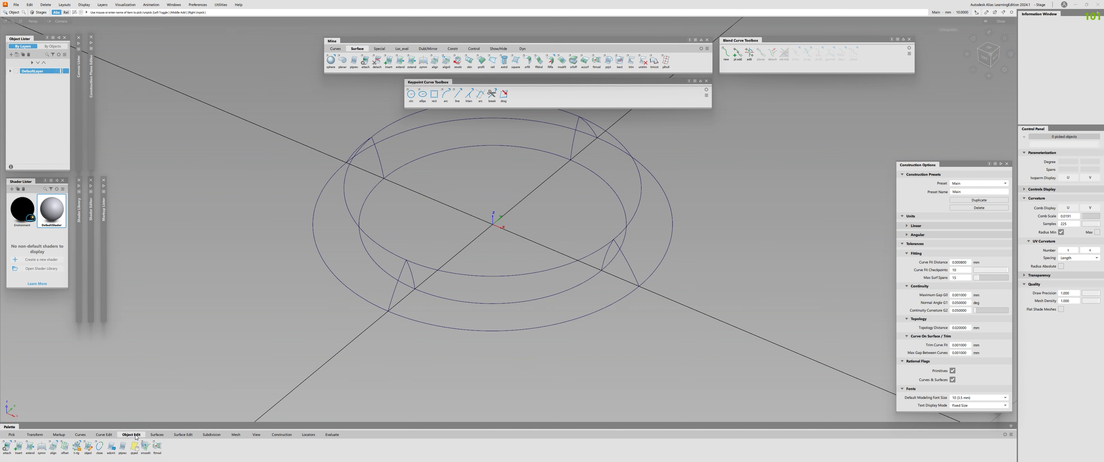
pyautogui.click(157, 435)
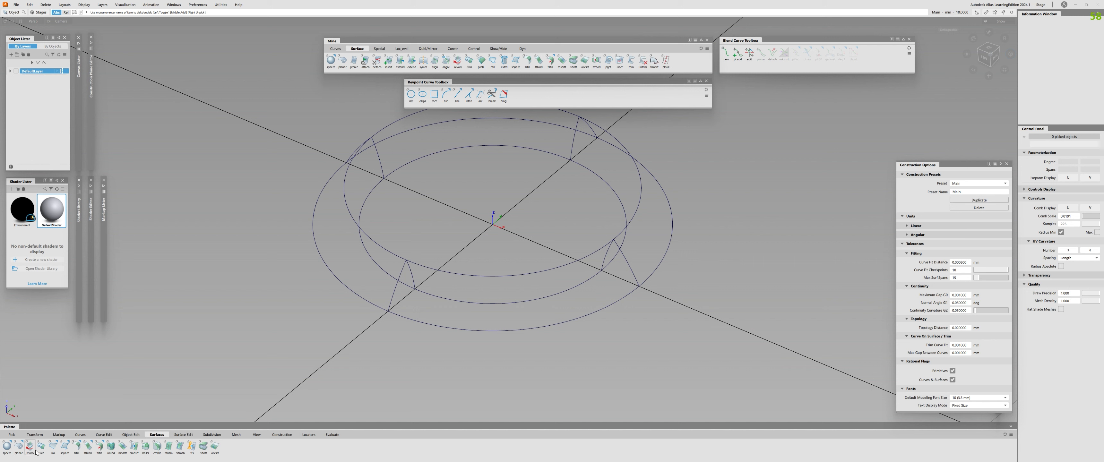
pyautogui.click(54, 446)
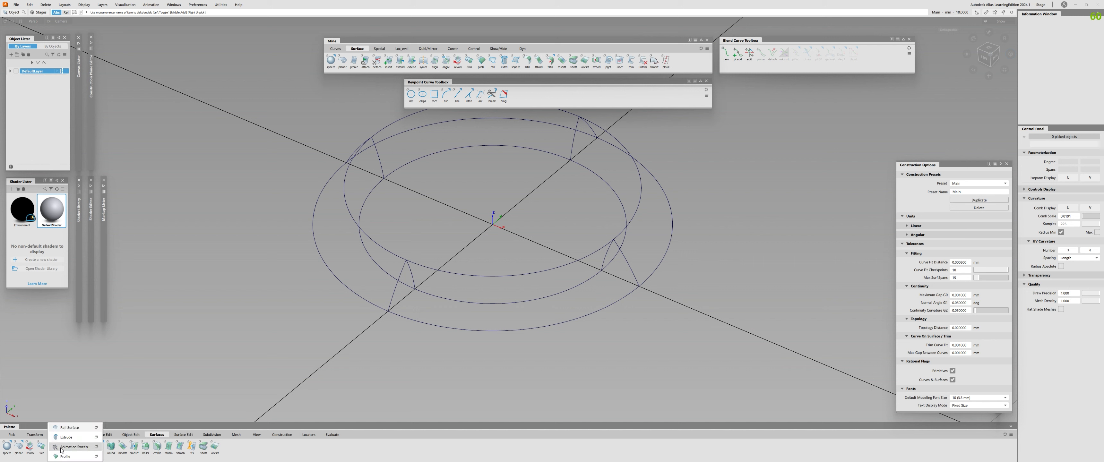
pyautogui.click(65, 456)
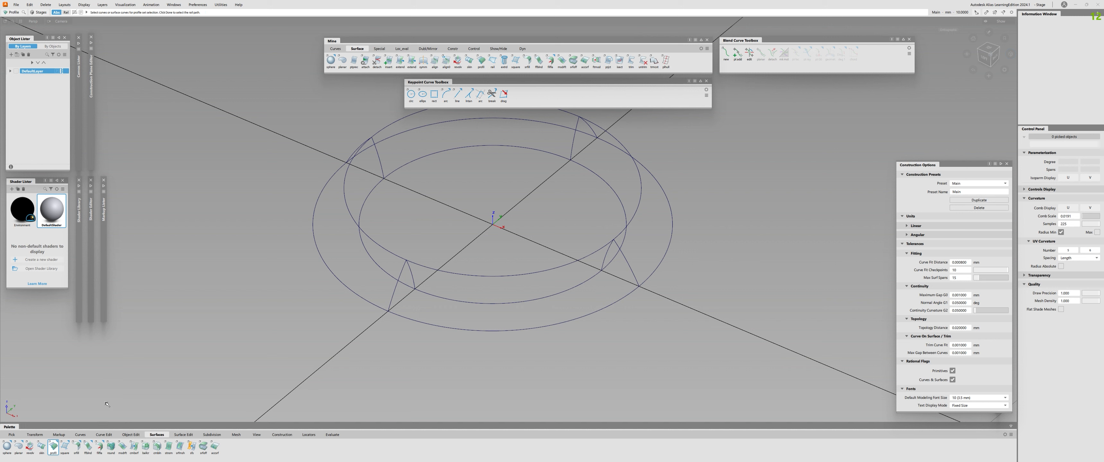
pyautogui.keyDown('alt'); pyautogui.keyDown('shift'); pyautogui.moveTo(220, 324); pyautogui.dragTo(184, 324, button='right'); pyautogui.keyUp('shift'); pyautogui.keyUp('alt')
pyautogui.keyDown('alt'); pyautogui.keyDown('shift'); pyautogui.moveTo(535, 217); pyautogui.dragTo(551, 217, button='right'); pyautogui.keyUp('shift'); pyautogui.keyUp('alt')
pyautogui.keyDown('alt'); pyautogui.keyDown('shift'); pyautogui.moveTo(550, 218); pyautogui.dragTo(563, 217); pyautogui.keyUp('shift'); pyautogui.keyUp('alt')
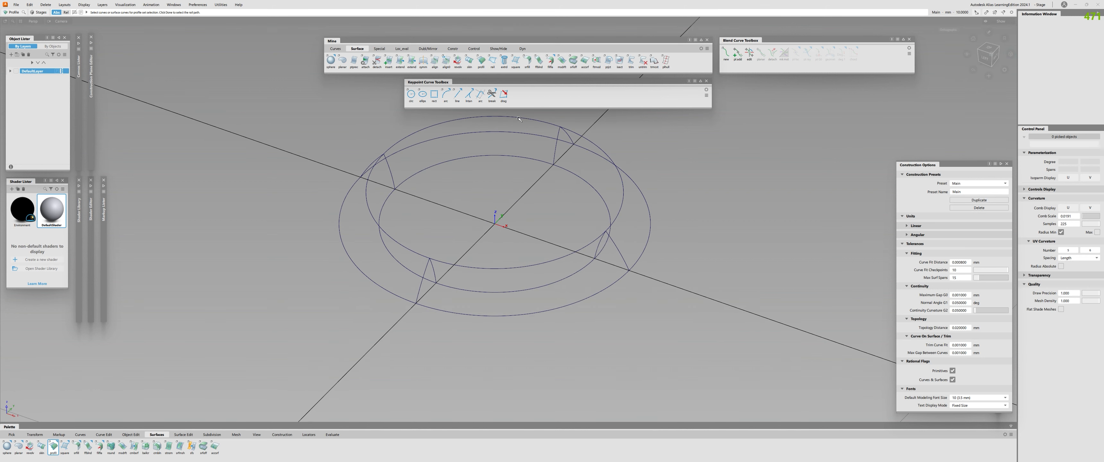
pyautogui.doubleClick(480, 61)
pyautogui.keyDown('alt'); pyautogui.keyDown('shift'); pyautogui.moveTo(386, 222); pyautogui.dragTo(411, 222, button='right'); pyautogui.keyUp('shift'); pyautogui.keyUp('alt')
pyautogui.click(170, 46)
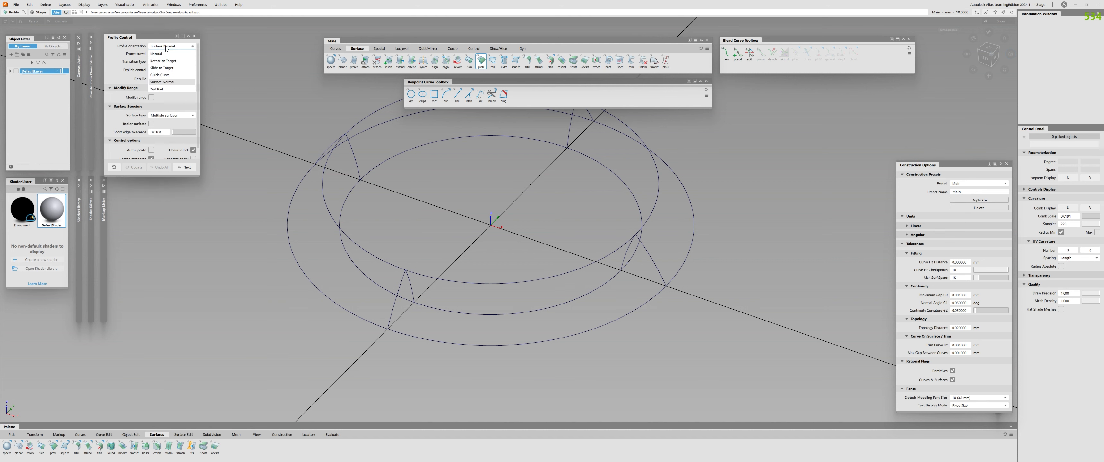
pyautogui.click(165, 54)
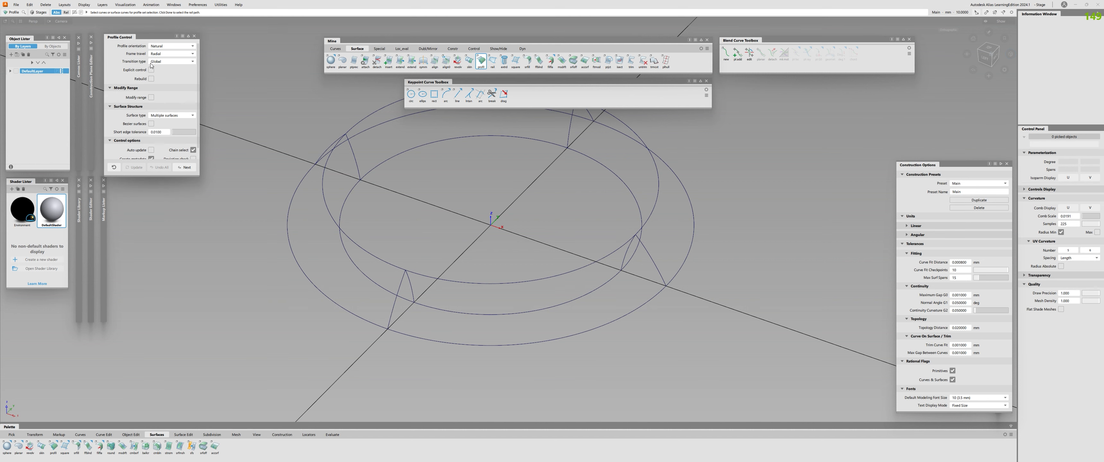
pyautogui.keyDown('alt'); pyautogui.keyDown('shift'); pyautogui.moveTo(355, 270); pyautogui.dragTo(380, 266); pyautogui.keyUp('shift'); pyautogui.keyUp('alt')
pyautogui.click(151, 124)
# Sweep the front arc profile along the lower outer circle with the Profile tool.
pyautogui.click(375, 266)
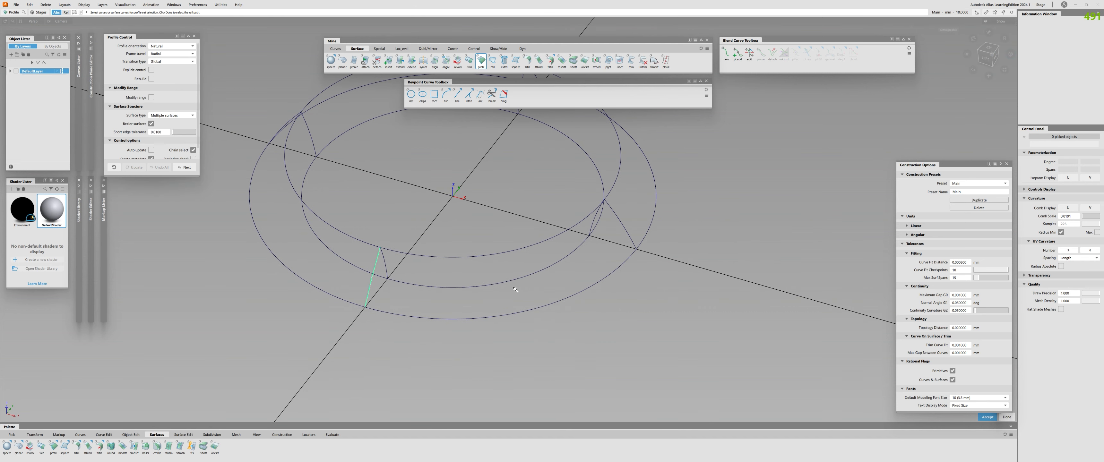
pyautogui.press('Return')
pyautogui.press('Return')
pyautogui.click(483, 319)
# Isolate the front quarter Profile surface as the selection and shade the swept ring to examine its shape.
pyautogui.keyDown('alt'); pyautogui.keyDown('shift'); pyautogui.moveTo(428, 300); pyautogui.dragTo(312, 284); pyautogui.keyUp('shift'); pyautogui.keyUp('alt')
pyautogui.keyDown('ctrl'); pyautogui.keyDown('shift'); pyautogui.moveTo(312, 284); pyautogui.dragTo(312, 261); pyautogui.keyUp('shift'); pyautogui.keyUp('ctrl')
pyautogui.click(368, 230)
pyautogui.click(367, 230)
pyautogui.click(368, 231)
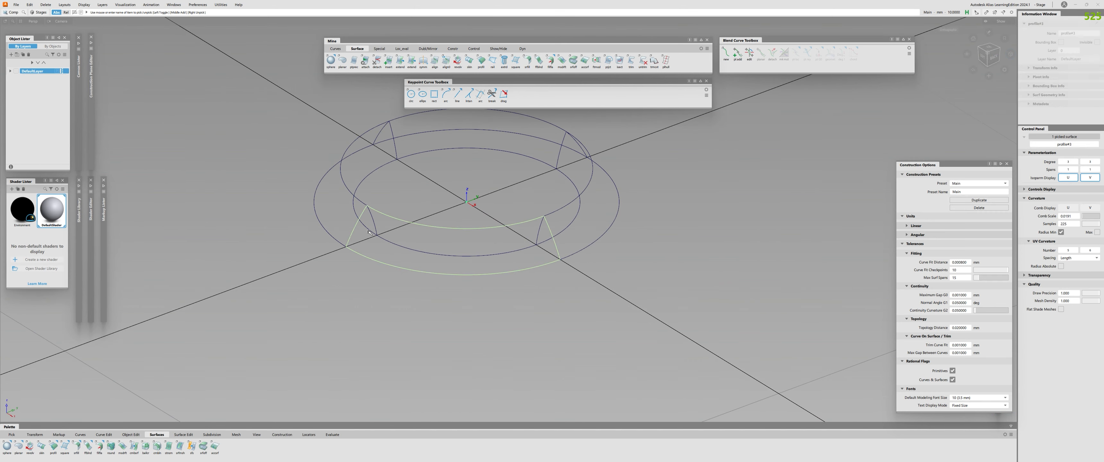
pyautogui.keyDown('ctrl'); pyautogui.keyDown('shift'); pyautogui.moveTo(367, 231); pyautogui.dragTo(368, 211); pyautogui.keyUp('shift'); pyautogui.keyUp('ctrl')
pyautogui.click(368, 211)
pyautogui.keyDown('ctrl'); pyautogui.keyDown('shift'); pyautogui.moveTo(405, 193); pyautogui.dragTo(405, 253, button='right'); pyautogui.keyUp('shift'); pyautogui.keyUp('ctrl')
pyautogui.keyDown('alt'); pyautogui.keyDown('shift'); pyautogui.moveTo(405, 253); pyautogui.dragTo(415, 275); pyautogui.keyUp('shift'); pyautogui.keyUp('alt')
pyautogui.keyDown('ctrl'); pyautogui.keyDown('shift'); pyautogui.moveTo(415, 274); pyautogui.dragTo(429, 249); pyautogui.keyUp('shift'); pyautogui.keyUp('ctrl')
pyautogui.click(416, 261)
pyautogui.click(429, 264)
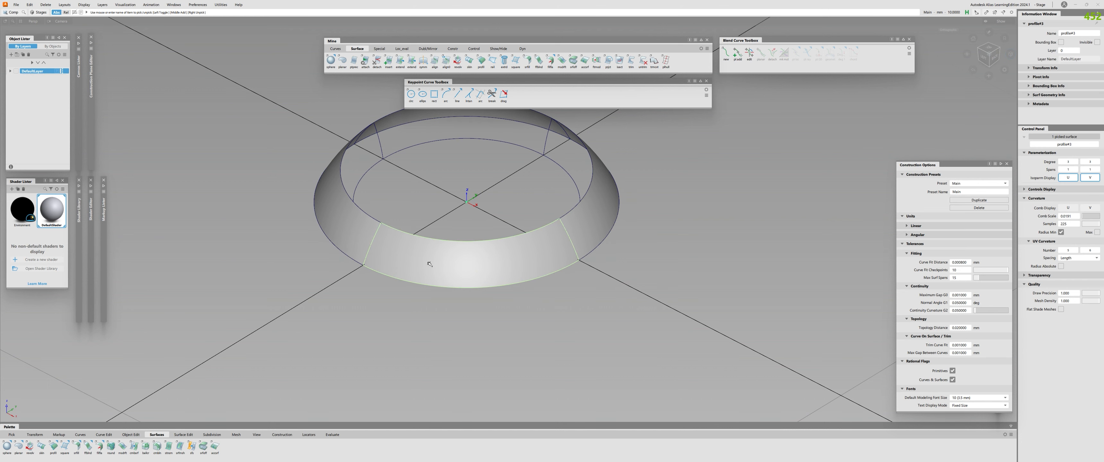
# Undo the latest changes to the front quarter surface and delete all four swept Profile surfaces.
pyautogui.click(424, 264)
pyautogui.hotkey('ctrl', 'z')
pyautogui.hotkey('ctrl', 'z')
pyautogui.hotkey('ctrl', 'z')
pyautogui.hotkey('ctrl', 'z')
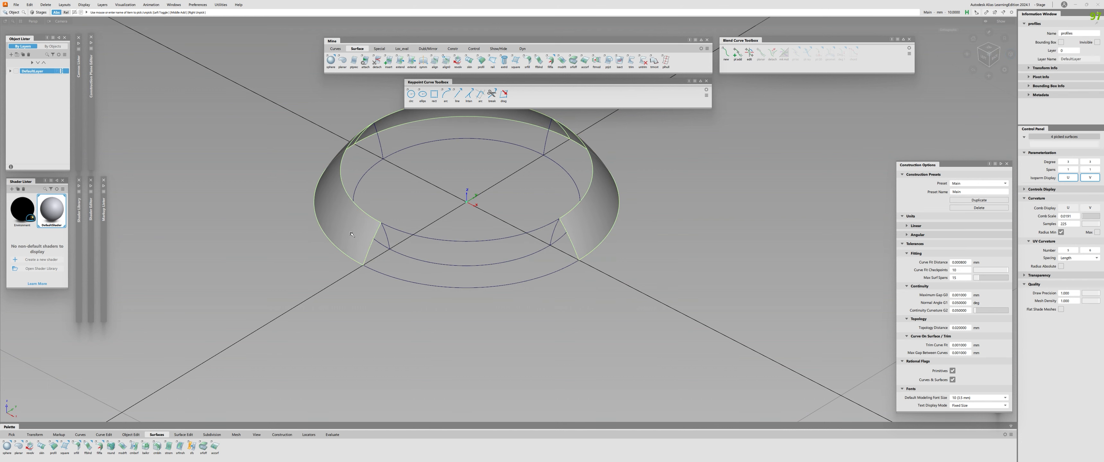
pyautogui.click(386, 241)
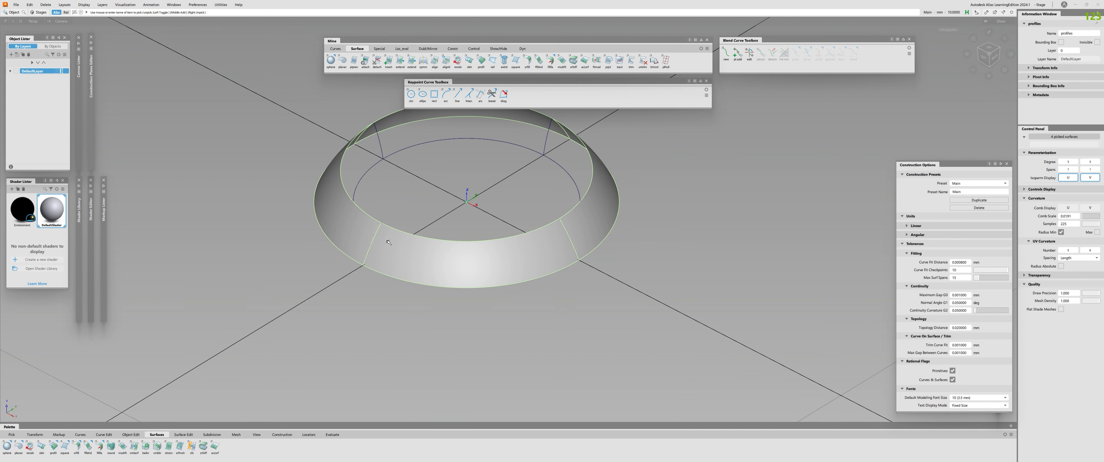
pyautogui.press('Delete')
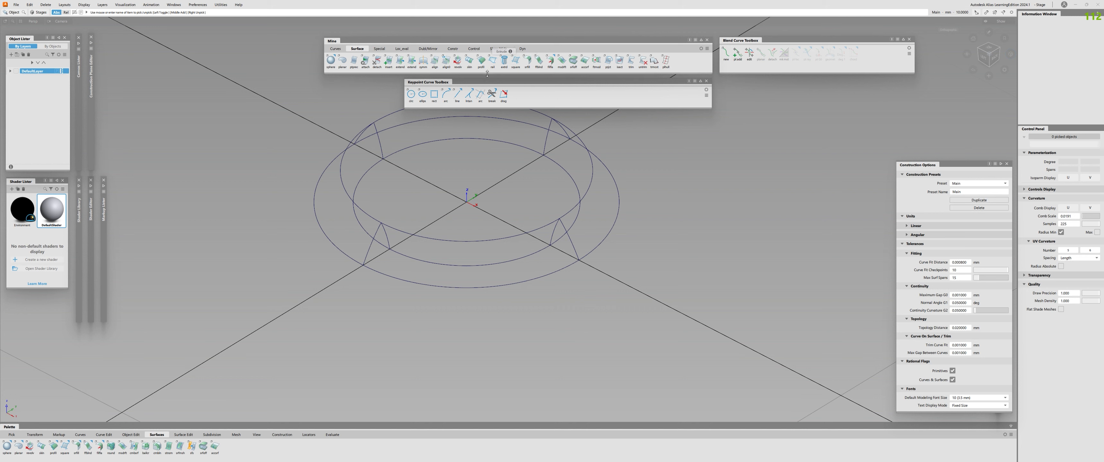
# Sweep the front outer arc profile along the whole lower outer circle again with the Profile tool.
pyautogui.click(480, 60)
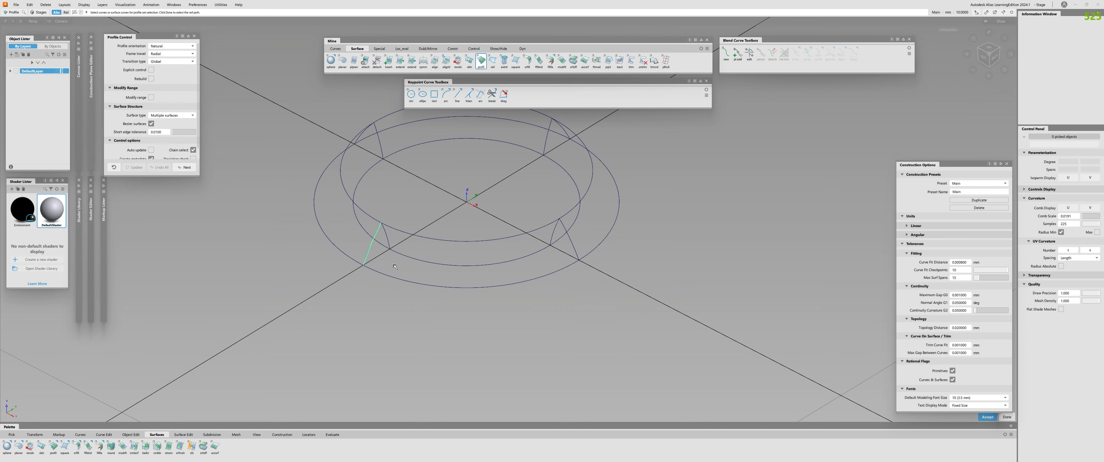
pyautogui.click(372, 238)
pyautogui.click(443, 287)
pyautogui.keyDown('alt'); pyautogui.keyDown('shift'); pyautogui.moveTo(443, 288); pyautogui.dragTo(456, 282); pyautogui.keyUp('shift'); pyautogui.keyUp('alt')
pyautogui.keyDown('ctrl'); pyautogui.keyDown('shift'); pyautogui.moveTo(456, 282); pyautogui.dragTo(456, 300); pyautogui.keyUp('shift'); pyautogui.keyUp('ctrl')
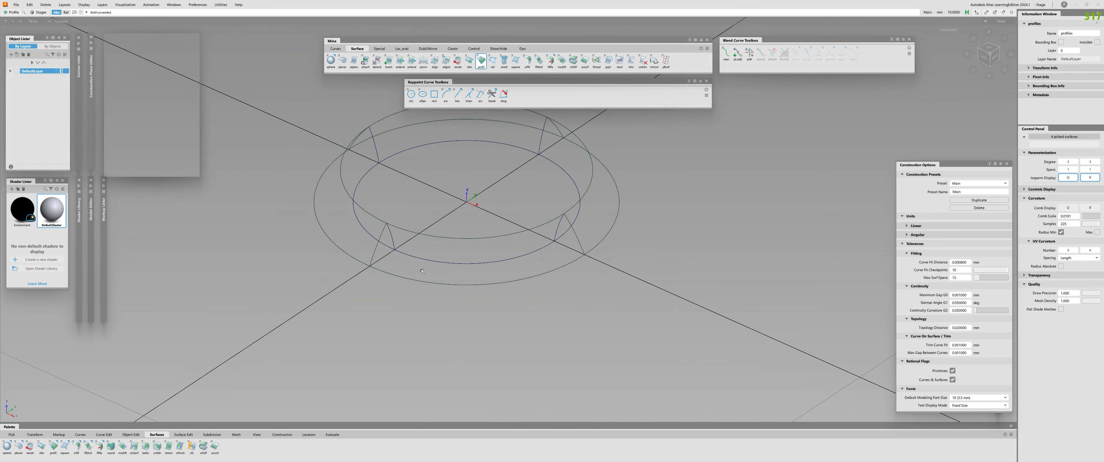
# Hide the construction curves and display the swept ring shaded.
pyautogui.click(431, 261)
pyautogui.click(431, 260)
pyautogui.click(415, 280)
pyautogui.hotkey('alt', 'h')
pyautogui.click(414, 270)
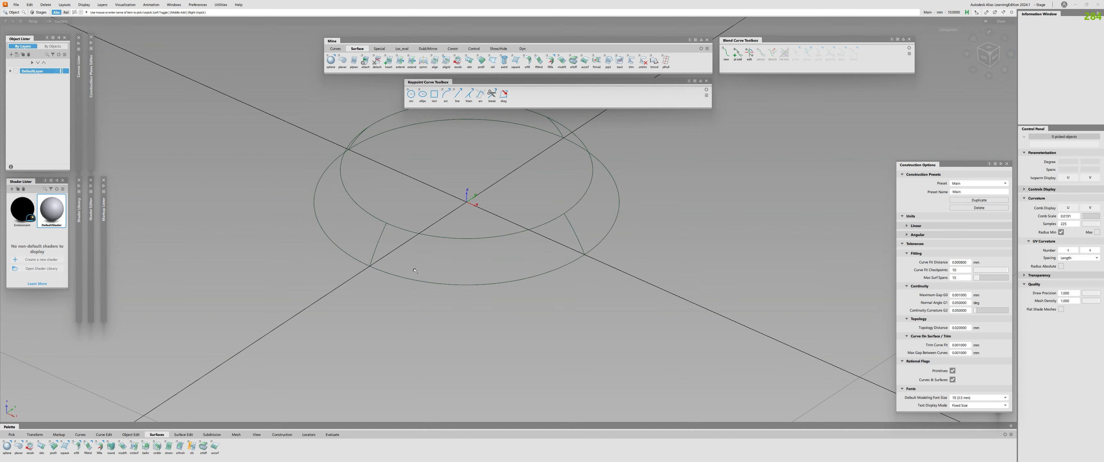
pyautogui.keyDown('ctrl'); pyautogui.keyDown('shift'); pyautogui.moveTo(464, 238); pyautogui.dragTo(482, 221, button='right'); pyautogui.keyUp('shift'); pyautogui.keyUp('ctrl')
pyautogui.keyDown('alt'); pyautogui.keyDown('shift'); pyautogui.moveTo(450, 238); pyautogui.dragTo(430, 262, button='right'); pyautogui.keyUp('shift'); pyautogui.keyUp('alt')
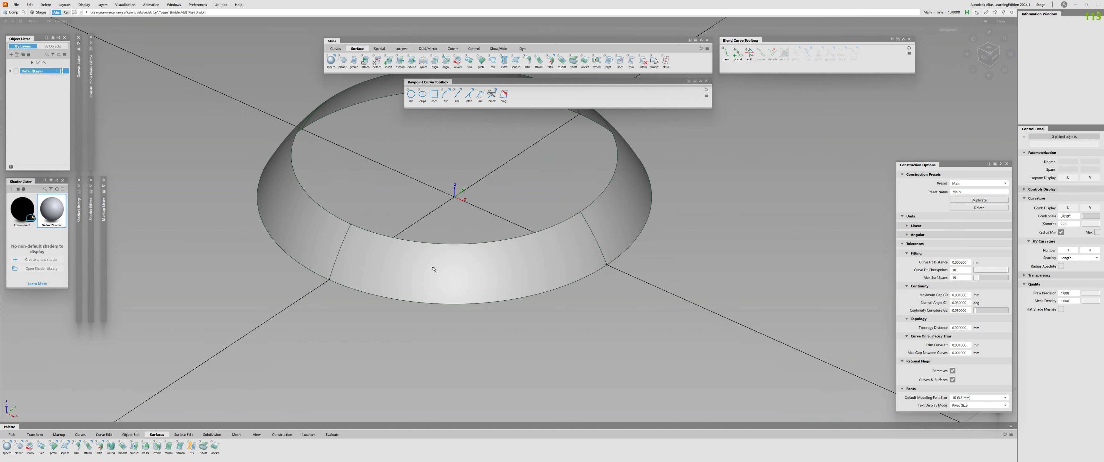
pyautogui.click(431, 270)
# Show the control vertices of the four swept surfaces to examine their layout, and turn them off again.
pyautogui.keyDown('alt'); pyautogui.keyDown('shift'); pyautogui.moveTo(393, 284); pyautogui.dragTo(573, 247); pyautogui.keyUp('shift'); pyautogui.keyUp('alt')
pyautogui.keyDown('alt'); pyautogui.keyDown('shift'); pyautogui.moveTo(379, 199); pyautogui.dragTo(463, 249); pyautogui.keyUp('shift'); pyautogui.keyUp('alt')
pyautogui.click(424, 275)
pyautogui.click(355, 267)
pyautogui.click(387, 278)
pyautogui.hotkey('ctrl', 'shift', 'c')
pyautogui.click(371, 253)
pyautogui.hotkey('ctrl', 'h')
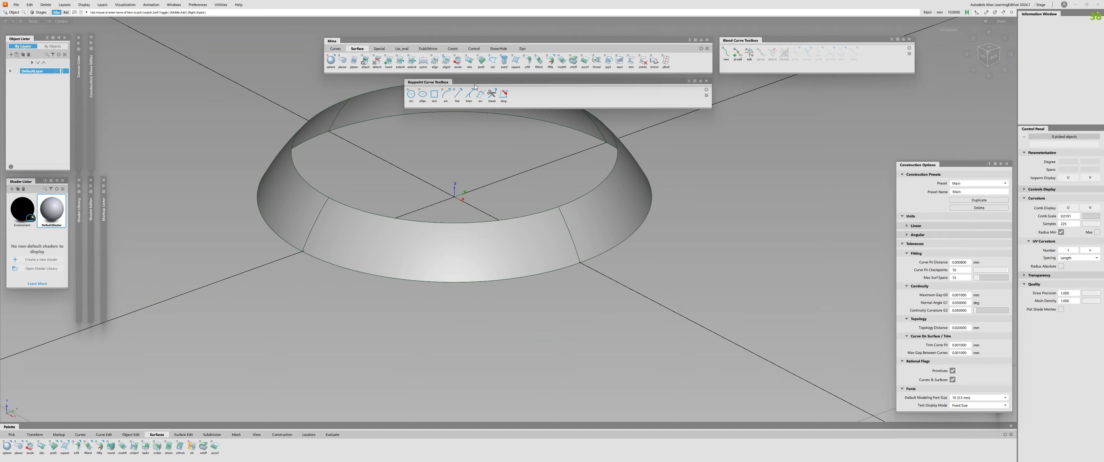
pyautogui.keyDown('alt'); pyautogui.keyDown('shift'); pyautogui.moveTo(338, 249); pyautogui.dragTo(703, 146); pyautogui.keyUp('shift'); pyautogui.keyUp('alt')
pyautogui.keyDown('alt'); pyautogui.keyDown('shift'); pyautogui.moveTo(514, 257); pyautogui.dragTo(430, 271); pyautogui.keyUp('shift'); pyautogui.keyUp('alt')
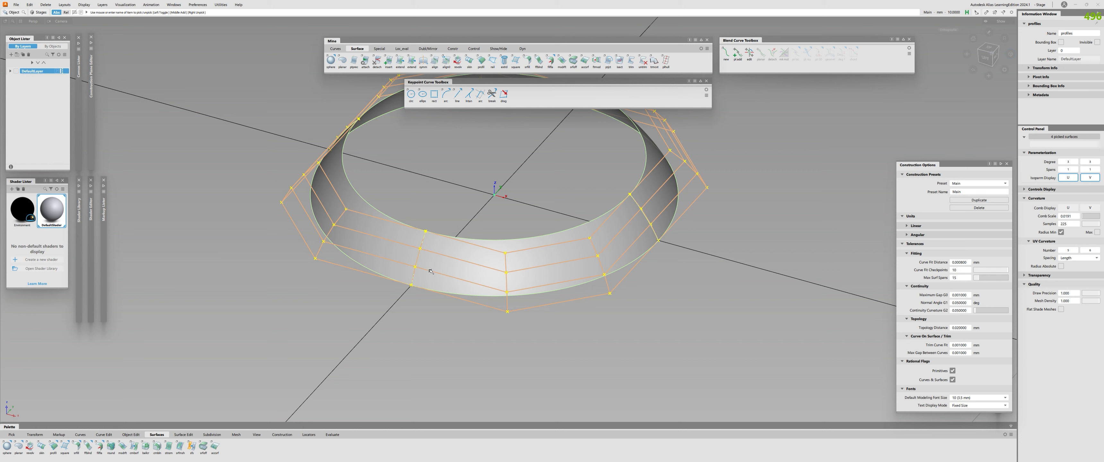
pyautogui.press('Escape')
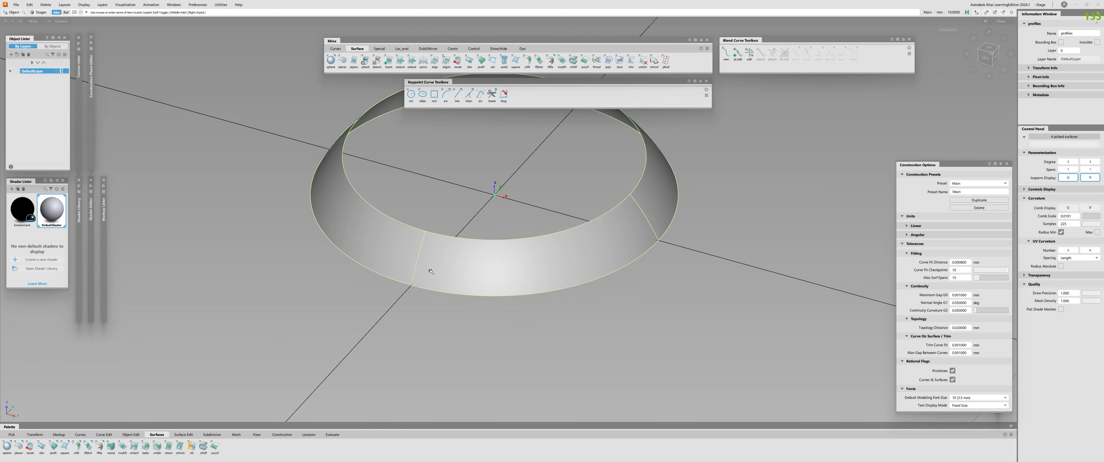
# Delete the four swept ring surfaces and bring the hidden curves back into view.
pyautogui.click(497, 259)
pyautogui.press('Delete')
pyautogui.keyDown('alt'); pyautogui.keyDown('shift'); pyautogui.moveTo(502, 258); pyautogui.dragTo(475, 253); pyautogui.keyUp('shift'); pyautogui.keyUp('alt')
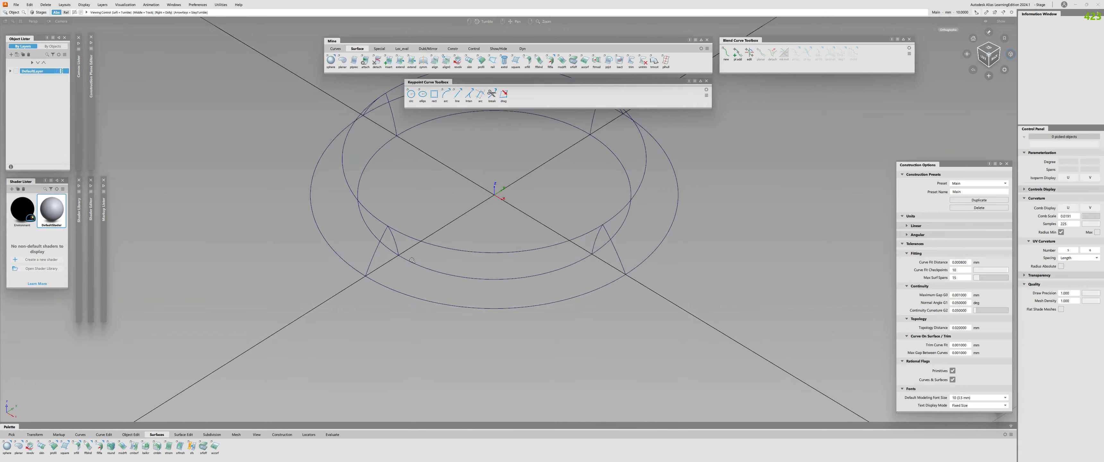
# Turn off Chain select in the Profile options and sweep the outer arc profile along the front quarter of the outer circle.
pyautogui.keyDown('alt'); pyautogui.keyDown('shift'); pyautogui.moveTo(476, 252); pyautogui.dragTo(506, 244, button='right'); pyautogui.keyUp('shift'); pyautogui.keyUp('alt')
pyautogui.keyDown('alt'); pyautogui.keyDown('shift'); pyautogui.moveTo(506, 244); pyautogui.dragTo(343, 244); pyautogui.keyUp('shift'); pyautogui.keyUp('alt')
pyautogui.click(481, 63)
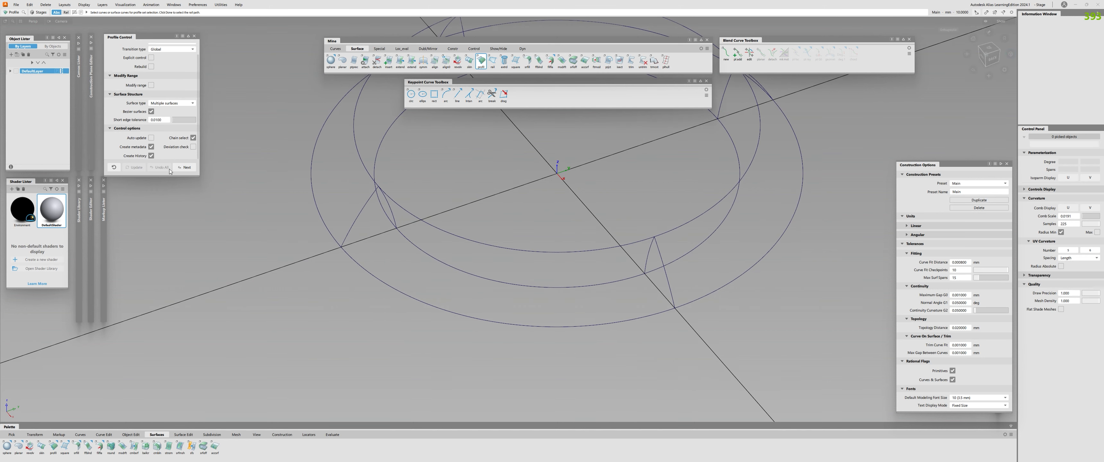
pyautogui.click(193, 150)
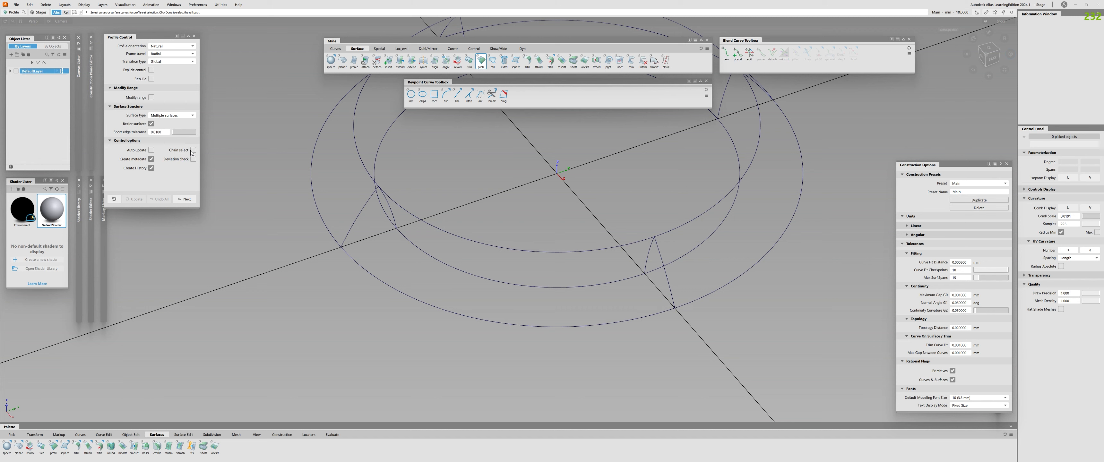
pyautogui.click(362, 219)
pyautogui.press('space')
pyautogui.press('space')
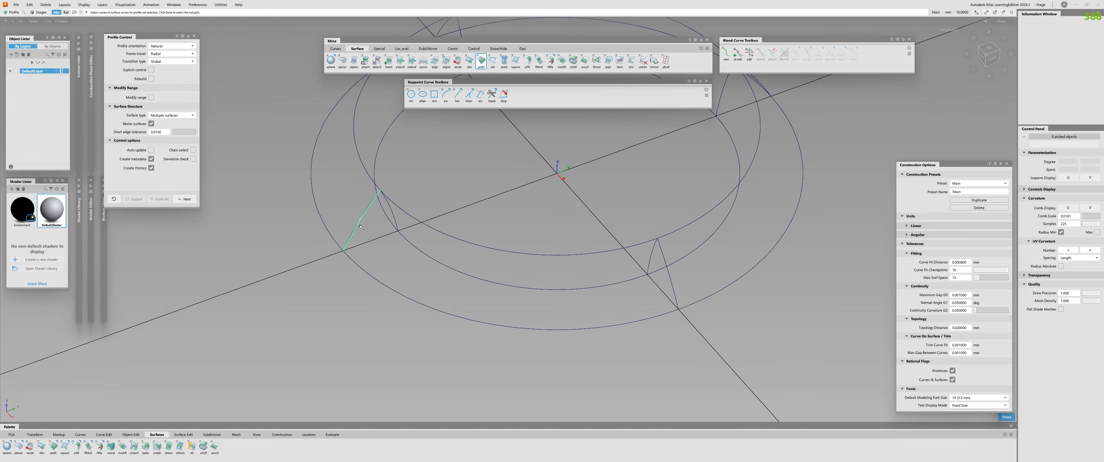
pyautogui.click(393, 290)
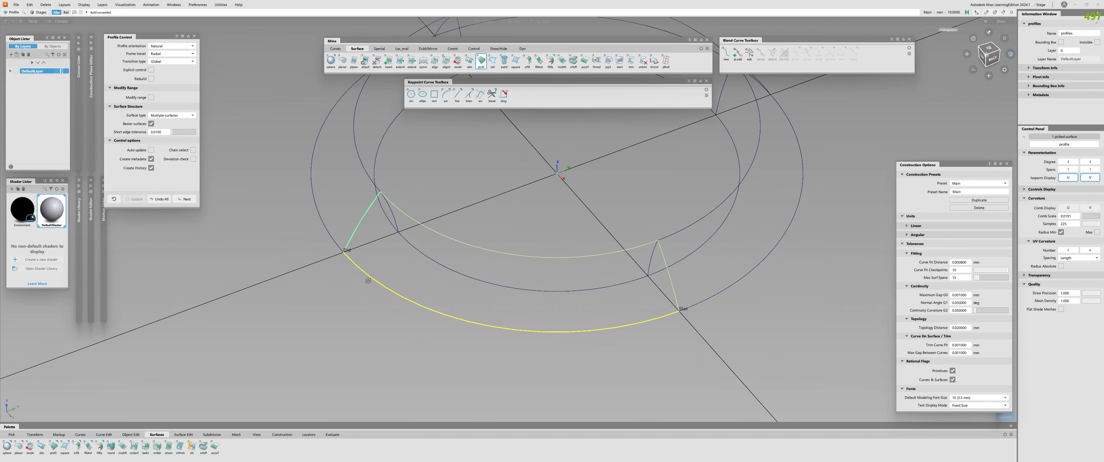
# Sweep the inner arc profile along the matching front quarter of the inner circle as a second Profile surface.
pyautogui.press('space')
pyautogui.click(371, 164)
pyautogui.keyDown('alt'); pyautogui.keyDown('shift'); pyautogui.moveTo(371, 164); pyautogui.dragTo(274, 251); pyautogui.keyUp('shift'); pyautogui.keyUp('alt')
pyautogui.keyDown('alt'); pyautogui.keyDown('shift'); pyautogui.moveTo(396, 137); pyautogui.dragTo(399, 199, button='middle'); pyautogui.keyUp('shift'); pyautogui.keyUp('alt')
pyautogui.press('space')
pyautogui.press('space')
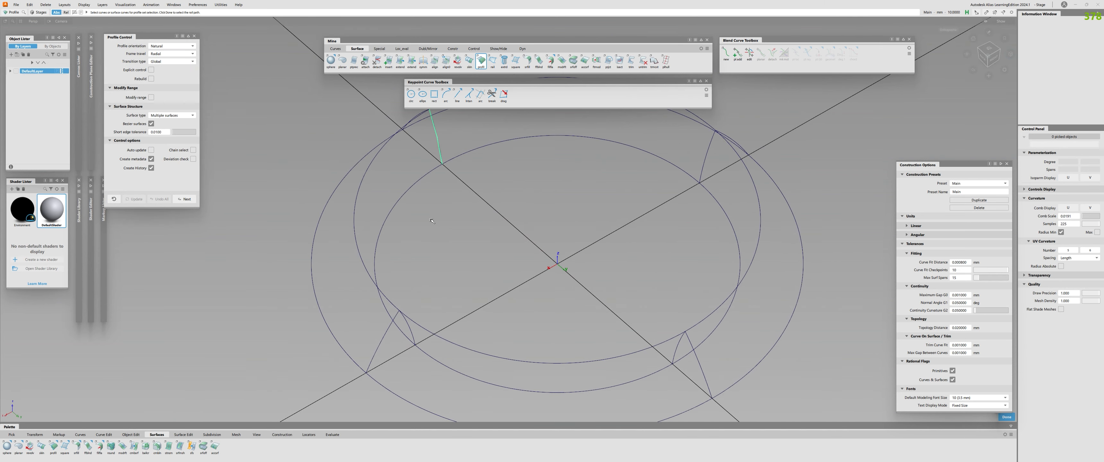
pyautogui.click(402, 209)
pyautogui.click(355, 231)
pyautogui.keyDown('alt'); pyautogui.keyDown('shift'); pyautogui.moveTo(257, 284); pyautogui.dragTo(358, 307); pyautogui.keyUp('shift'); pyautogui.keyUp('alt')
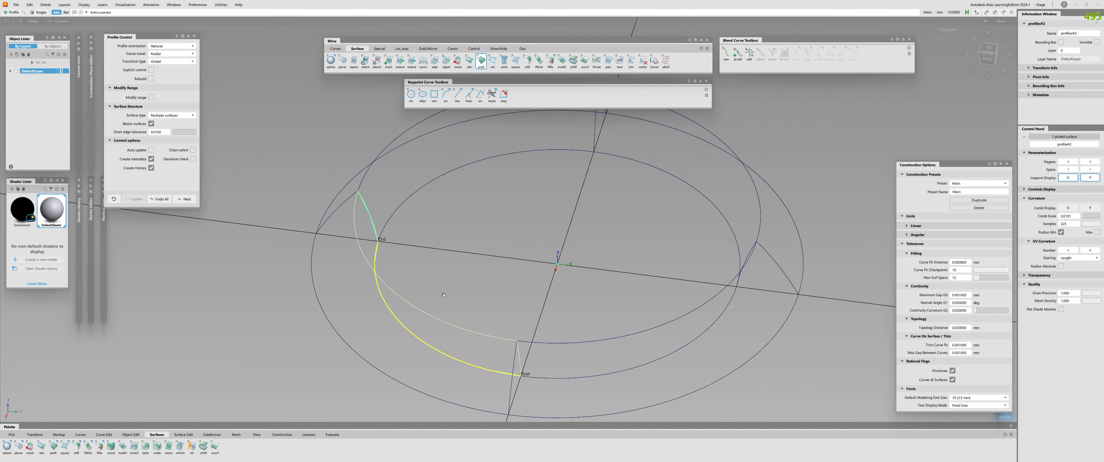
# Finish the Profile tool and show the control vertices of the inner and outer quarter surfaces to examine them.
pyautogui.press('space')
pyautogui.click(330, 324)
pyautogui.click(400, 324)
pyautogui.keyDown('alt'); pyautogui.keyDown('shift'); pyautogui.moveTo(401, 329); pyautogui.dragTo(643, 287); pyautogui.keyUp('shift'); pyautogui.keyUp('alt')
pyautogui.keyDown('alt'); pyautogui.keyDown('shift'); pyautogui.moveTo(643, 286); pyautogui.dragTo(609, 319, button='right'); pyautogui.keyUp('shift'); pyautogui.keyUp('alt')
pyautogui.keyDown('alt'); pyautogui.keyDown('shift'); pyautogui.moveTo(609, 319); pyautogui.dragTo(609, 356); pyautogui.keyUp('shift'); pyautogui.keyUp('alt')
pyautogui.hotkey('ctrl', 'z')
pyautogui.hotkey('ctrl', 'z')
pyautogui.hotkey('ctrl', 'z')
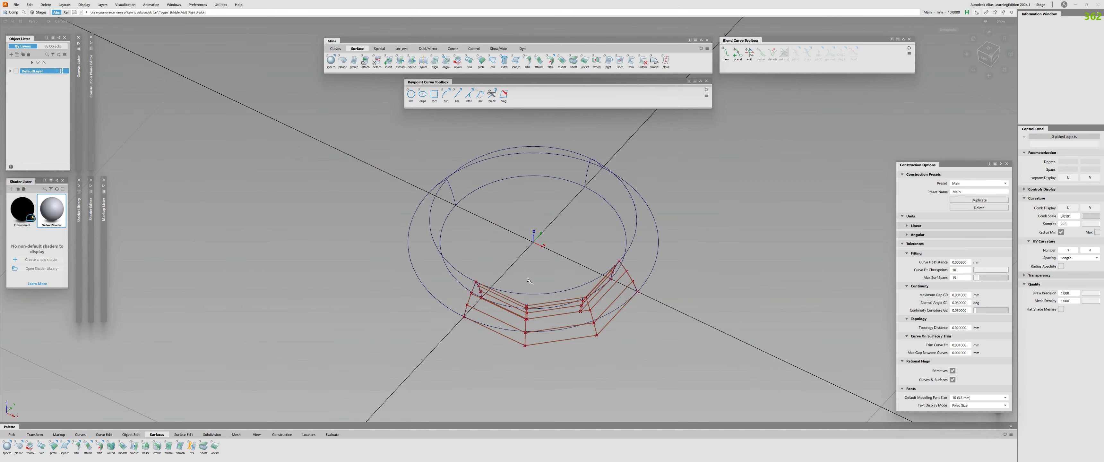
# Turn off the control vertices of the inner and outer quarter surfaces.
pyautogui.moveTo(493, 317)
pyautogui.keyDown('alt'); pyautogui.keyDown('shift'); pyautogui.mouseDown()
pyautogui.moveTo(481, 316)
pyautogui.moveTo(504, 313)
pyautogui.mouseUp(); pyautogui.keyUp('shift'); pyautogui.keyUp('alt')
pyautogui.keyDown('alt'); pyautogui.keyDown('shift'); pyautogui.moveTo(503, 313); pyautogui.dragTo(476, 315, button='right'); pyautogui.keyUp('shift'); pyautogui.keyUp('alt')
pyautogui.moveTo(555, 252); pyautogui.dragTo(576, 315)
pyautogui.keyDown('alt'); pyautogui.keyDown('shift'); pyautogui.moveTo(471, 300); pyautogui.dragTo(328, 281); pyautogui.keyUp('shift'); pyautogui.keyUp('alt')
pyautogui.hotkey('ctrl', 'z')
pyautogui.hotkey('ctrl', 'z')
pyautogui.keyDown('alt'); pyautogui.keyDown('shift'); pyautogui.moveTo(439, 270); pyautogui.dragTo(554, 254); pyautogui.keyUp('shift'); pyautogui.keyUp('alt')
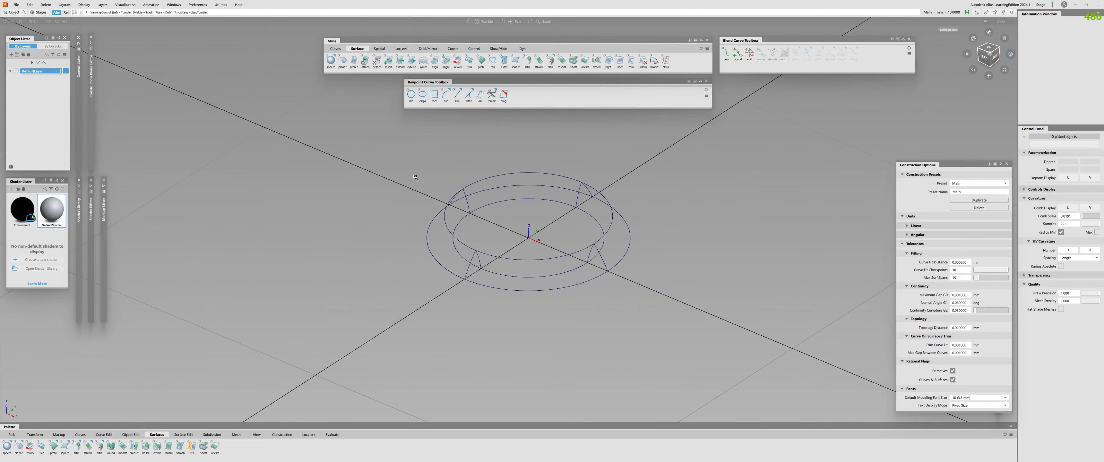
# Remove the construction curves, keeping only the inner and outer quarter surfaces.
pyautogui.moveTo(463, 209)
pyautogui.keyDown('alt'); pyautogui.keyDown('shift'); pyautogui.mouseDown()
pyautogui.moveTo(471, 265)
pyautogui.moveTo(475, 233)
pyautogui.mouseUp(); pyautogui.keyUp('shift'); pyautogui.keyUp('alt')
pyautogui.keyDown('ctrl'); pyautogui.keyDown('shift'); pyautogui.moveTo(513, 247); pyautogui.dragTo(530, 228, button='right'); pyautogui.keyUp('shift'); pyautogui.keyUp('ctrl')
pyautogui.keyDown('alt'); pyautogui.keyDown('shift'); pyautogui.moveTo(485, 235); pyautogui.dragTo(505, 236, button='right'); pyautogui.keyUp('shift'); pyautogui.keyUp('alt')
pyautogui.keyDown('alt'); pyautogui.keyDown('shift'); pyautogui.moveTo(505, 236); pyautogui.dragTo(412, 226); pyautogui.keyUp('shift'); pyautogui.keyUp('alt')
pyautogui.moveTo(338, 126); pyautogui.dragTo(756, 393)
pyautogui.moveTo(643, 300)
pyautogui.keyDown('alt'); pyautogui.keyDown('shift'); pyautogui.mouseDown()
pyautogui.moveTo(569, 275)
pyautogui.moveTo(299, 260)
pyautogui.moveTo(958, 262)
pyautogui.mouseUp(); pyautogui.keyUp('shift'); pyautogui.keyUp('alt')
pyautogui.press('Delete')
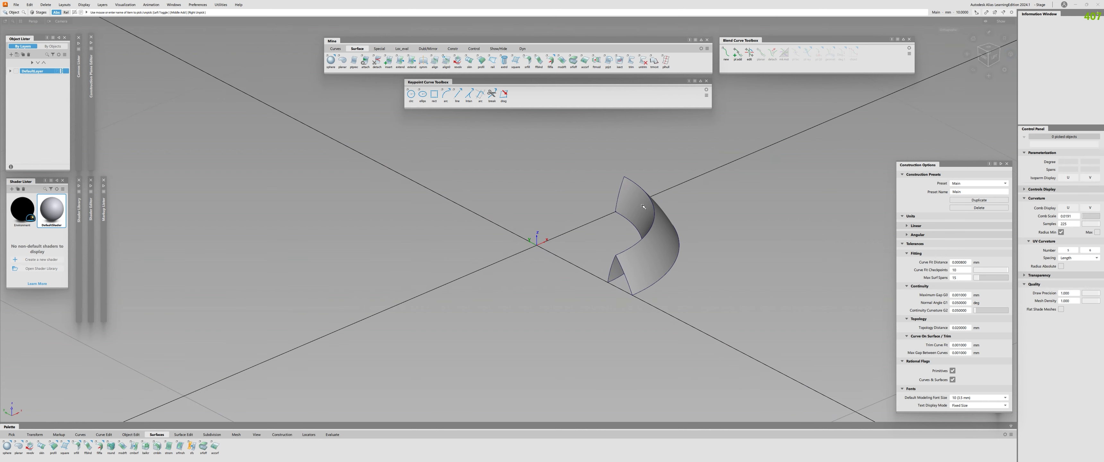
# Duplicate the inner and outer quarter surfaces around the origin to complete the full ring.
pyautogui.click(643, 207)
pyautogui.click(643, 207)
pyautogui.click(662, 238)
pyautogui.click(662, 238)
pyautogui.keyDown('alt'); pyautogui.keyDown('shift'); pyautogui.moveTo(661, 238); pyautogui.dragTo(540, 268); pyautogui.keyUp('shift'); pyautogui.keyUp('alt')
pyautogui.moveTo(544, 260); pyautogui.dragTo(530, 323)
pyautogui.keyDown('ctrl'); pyautogui.keyDown('shift'); pyautogui.moveTo(608, 240); pyautogui.dragTo(553, 214, button='middle'); pyautogui.keyUp('shift'); pyautogui.keyUp('ctrl')
pyautogui.keyDown('alt'); pyautogui.keyDown('shift'); pyautogui.moveTo(553, 215); pyautogui.dragTo(502, 281); pyautogui.keyUp('shift'); pyautogui.keyUp('alt')
pyautogui.click(530, 240)
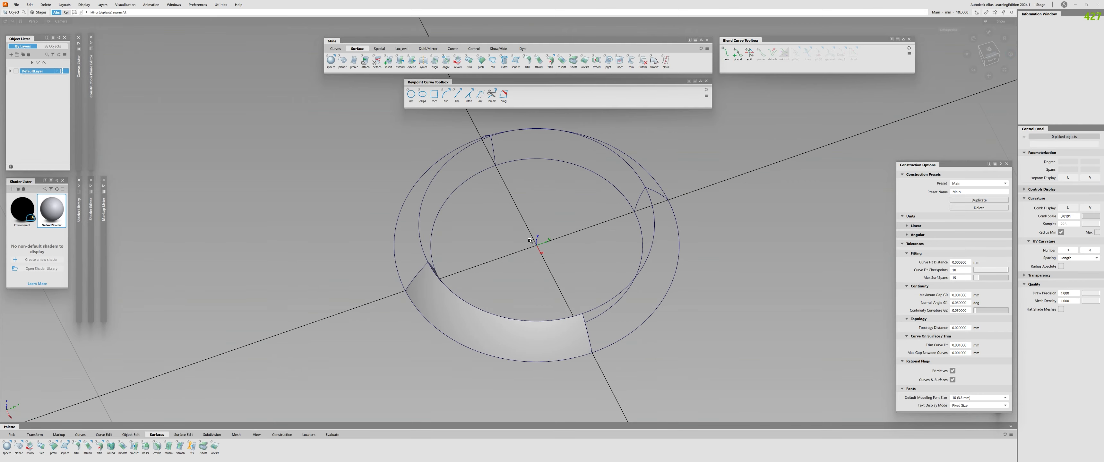
# Shade the duplicated surfaces and examine the completed ring from several sides.
pyautogui.press('5')
pyautogui.keyDown('alt'); pyautogui.keyDown('shift'); pyautogui.moveTo(530, 240); pyautogui.dragTo(490, 310); pyautogui.keyUp('shift'); pyautogui.keyUp('alt')
pyautogui.keyDown('alt'); pyautogui.keyDown('shift'); pyautogui.moveTo(490, 310); pyautogui.dragTo(493, 279, button='right'); pyautogui.keyUp('shift'); pyautogui.keyUp('alt')
pyautogui.moveTo(492, 278)
pyautogui.keyDown('alt'); pyautogui.keyDown('shift'); pyautogui.mouseDown()
pyautogui.moveTo(527, 220)
pyautogui.moveTo(557, 275)
pyautogui.moveTo(582, 240)
pyautogui.moveTo(668, 205)
pyautogui.moveTo(670, 190)
pyautogui.mouseUp(); pyautogui.keyUp('shift'); pyautogui.keyUp('alt')
pyautogui.press('5')
pyautogui.keyDown('alt'); pyautogui.keyDown('shift'); pyautogui.moveTo(670, 190); pyautogui.dragTo(707, 201, button='right'); pyautogui.keyUp('shift'); pyautogui.keyUp('alt')
pyautogui.moveTo(707, 202)
pyautogui.keyDown('alt'); pyautogui.keyDown('shift'); pyautogui.mouseDown()
pyautogui.moveTo(729, 210)
pyautogui.moveTo(608, 231)
pyautogui.mouseUp(); pyautogui.keyUp('shift'); pyautogui.keyUp('alt')
pyautogui.keyDown('alt'); pyautogui.keyDown('shift'); pyautogui.moveTo(608, 231); pyautogui.dragTo(683, 184, button='right'); pyautogui.keyUp('shift'); pyautogui.keyUp('alt')
pyautogui.keyDown('alt'); pyautogui.keyDown('shift'); pyautogui.moveTo(682, 183); pyautogui.dragTo(597, 202, button='middle'); pyautogui.keyUp('shift'); pyautogui.keyUp('alt')
pyautogui.keyDown('alt'); pyautogui.keyDown('shift'); pyautogui.moveTo(596, 203); pyautogui.dragTo(608, 223); pyautogui.keyUp('shift'); pyautogui.keyUp('alt')
pyautogui.keyDown('alt'); pyautogui.keyDown('shift'); pyautogui.moveTo(608, 222); pyautogui.dragTo(510, 271, button='right'); pyautogui.keyUp('shift'); pyautogui.keyUp('alt')
pyautogui.keyDown('alt'); pyautogui.keyDown('shift'); pyautogui.moveTo(510, 271); pyautogui.dragTo(278, 238); pyautogui.keyUp('shift'); pyautogui.keyUp('alt')
# Delete the duplicated ring surfaces, keeping only the original inner and outer quarter surfaces.
pyautogui.moveTo(510, 202); pyautogui.dragTo(515, 129)
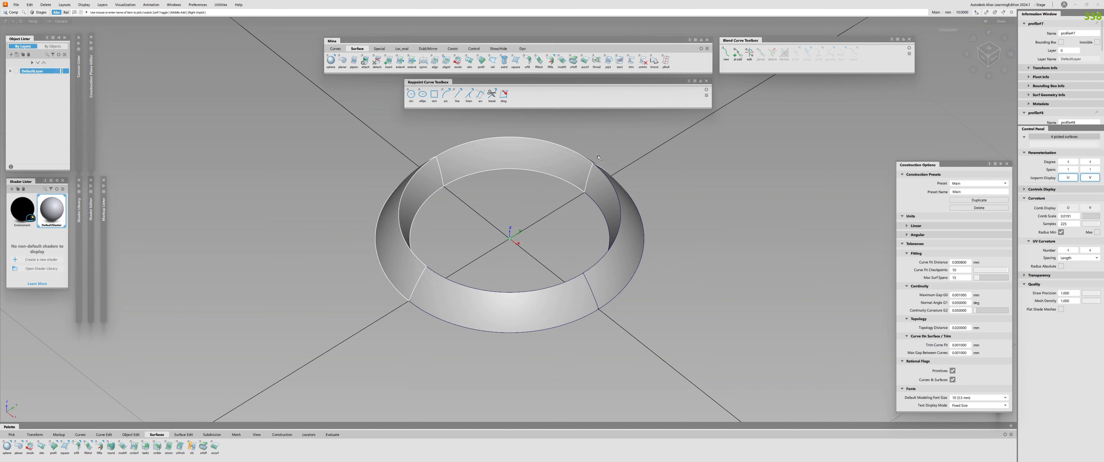
pyautogui.moveTo(557, 232); pyautogui.dragTo(806, 247)
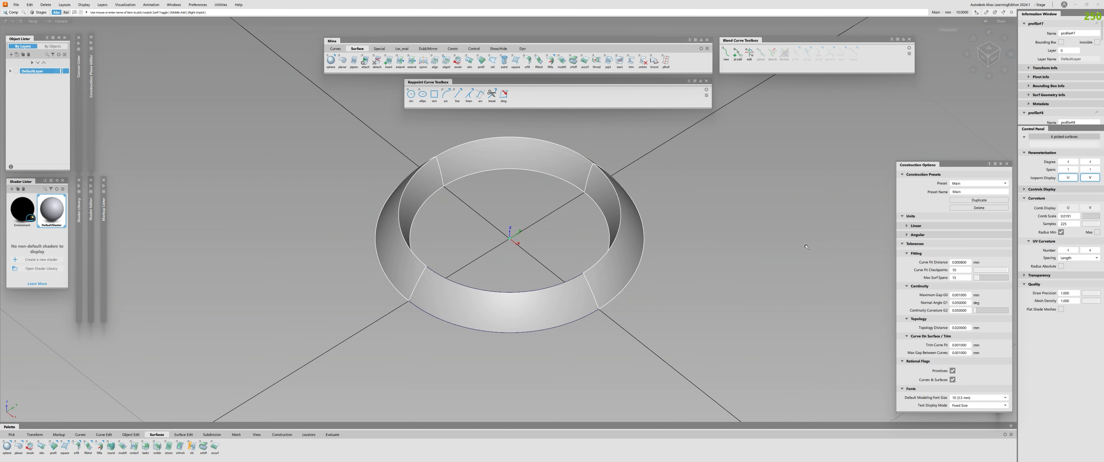
pyautogui.press('Delete')
pyautogui.hotkey('ctrl', 'z')
pyautogui.moveTo(461, 260)
pyautogui.keyDown('alt'); pyautogui.keyDown('shift'); pyautogui.mouseDown()
pyautogui.moveTo(417, 225)
pyautogui.moveTo(530, 185)
pyautogui.moveTo(784, 212)
pyautogui.moveTo(552, 247)
pyautogui.moveTo(339, 194)
pyautogui.moveTo(343, 153)
pyautogui.moveTo(315, 227)
pyautogui.moveTo(677, 216)
pyautogui.moveTo(445, 271)
pyautogui.mouseUp(); pyautogui.keyUp('shift'); pyautogui.keyUp('alt')
pyautogui.press('Delete')
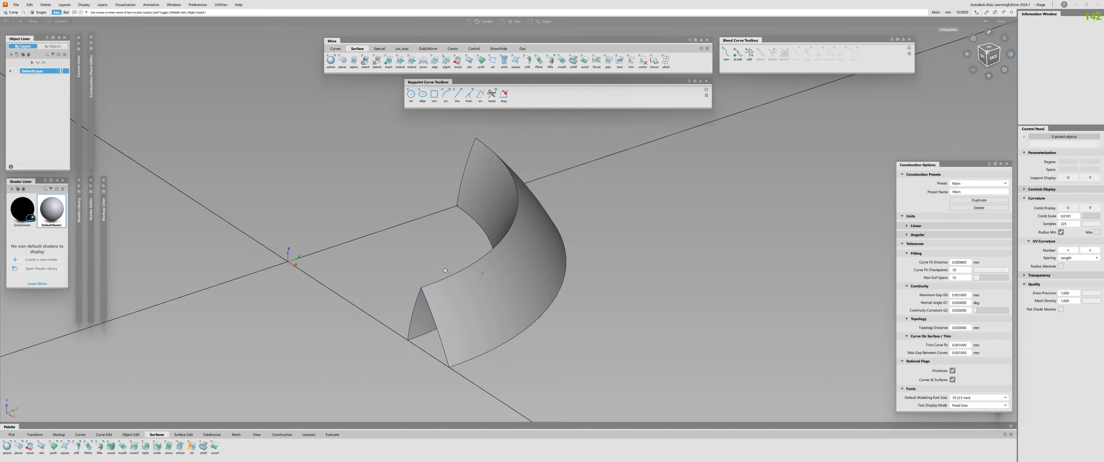
# Start a Surface Fillet with construction type Existing Theoretical and set the chordal length to 0.2.
pyautogui.keyDown('alt'); pyautogui.keyDown('shift'); pyautogui.moveTo(445, 271); pyautogui.dragTo(497, 271, button='right'); pyautogui.keyUp('shift'); pyautogui.keyUp('alt')
pyautogui.click(527, 61)
pyautogui.keyDown('alt'); pyautogui.keyDown('shift'); pyautogui.moveTo(448, 294); pyautogui.dragTo(515, 292, button='middle'); pyautogui.keyUp('shift'); pyautogui.keyUp('alt')
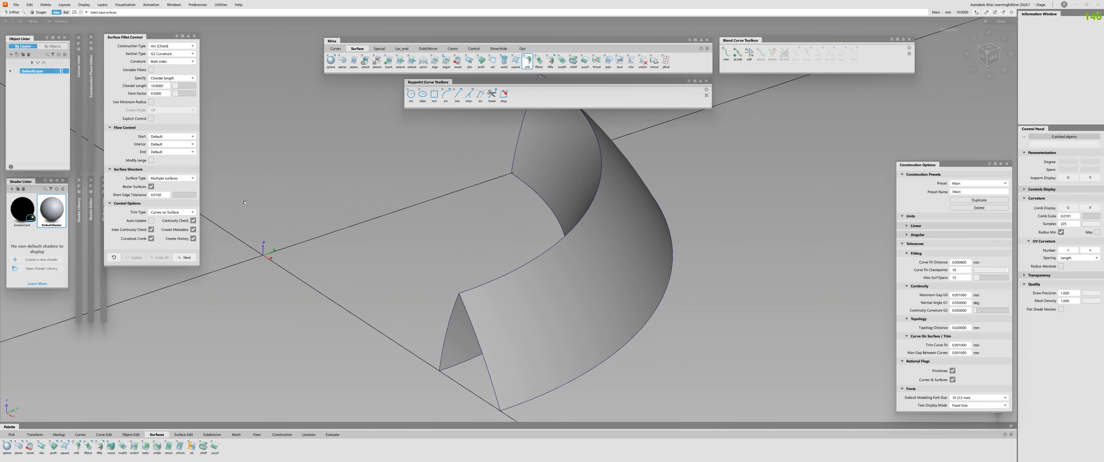
pyautogui.click(179, 46)
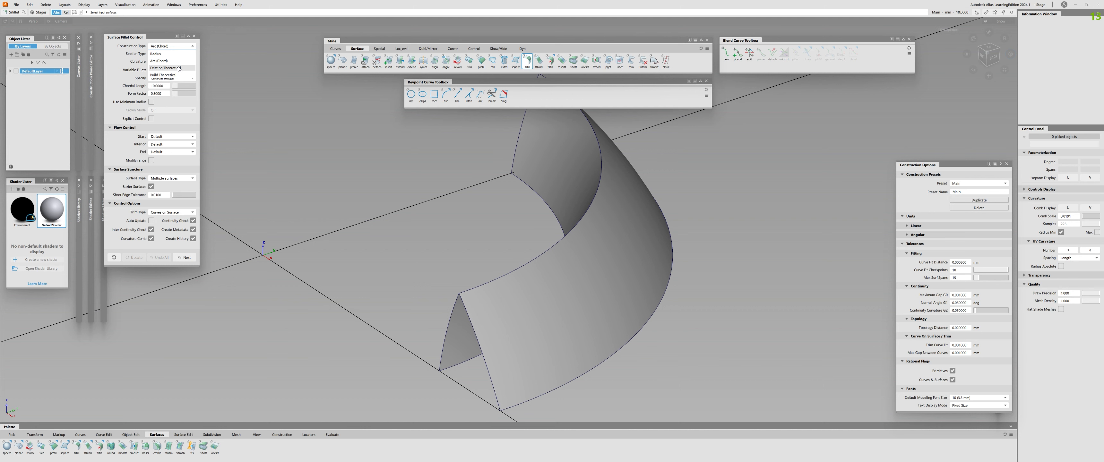
pyautogui.click(171, 68)
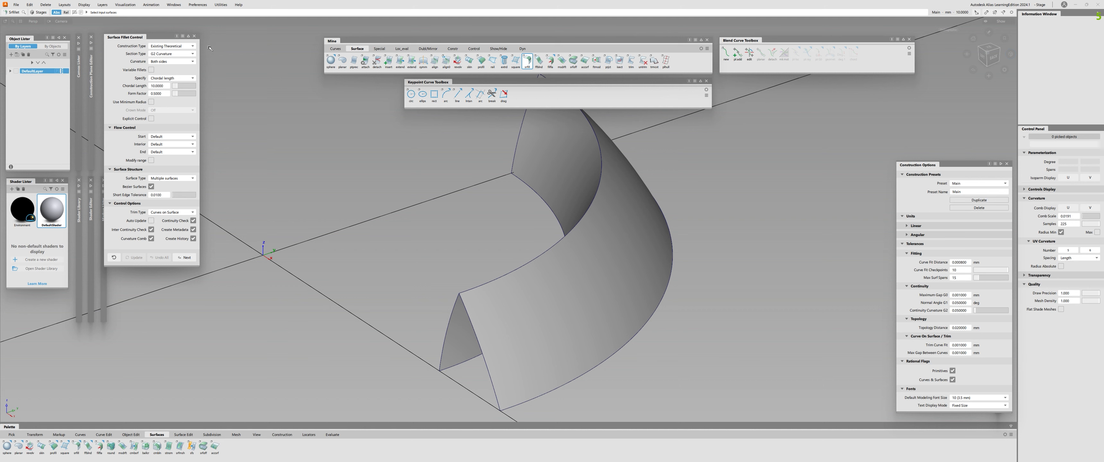
pyautogui.click(150, 86)
pyautogui.press('BackSpace')
pyautogui.write('.2')
pyautogui.press('Return')
# Fillet the inner and outer quarter surfaces along their shared upper edge with the trim type set to Automatic.
pyautogui.keyDown('alt'); pyautogui.keyDown('shift'); pyautogui.moveTo(514, 223); pyautogui.dragTo(474, 221); pyautogui.keyUp('shift'); pyautogui.keyUp('alt')
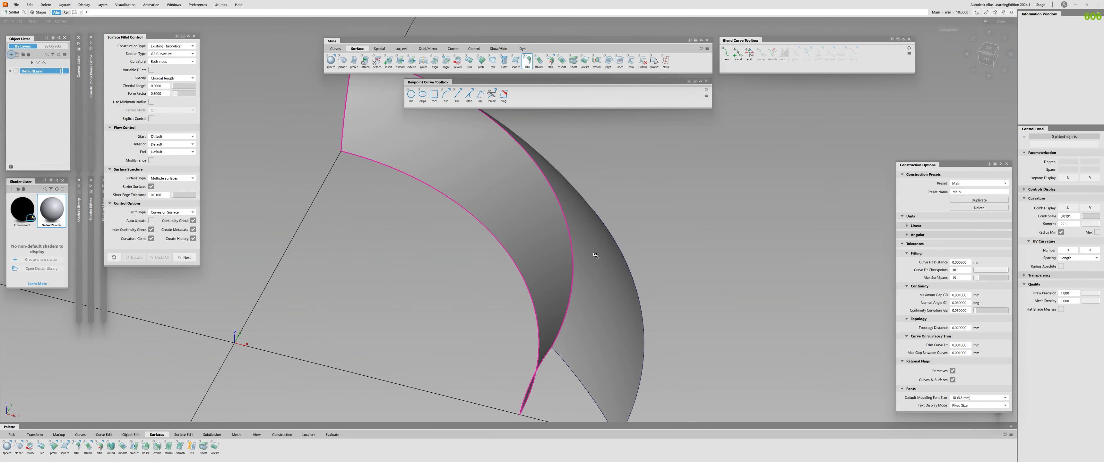
pyautogui.click(595, 255)
pyautogui.keyDown('alt'); pyautogui.keyDown('shift'); pyautogui.moveTo(557, 257); pyautogui.dragTo(202, 240); pyautogui.keyUp('shift'); pyautogui.keyUp('alt')
pyautogui.click(147, 213)
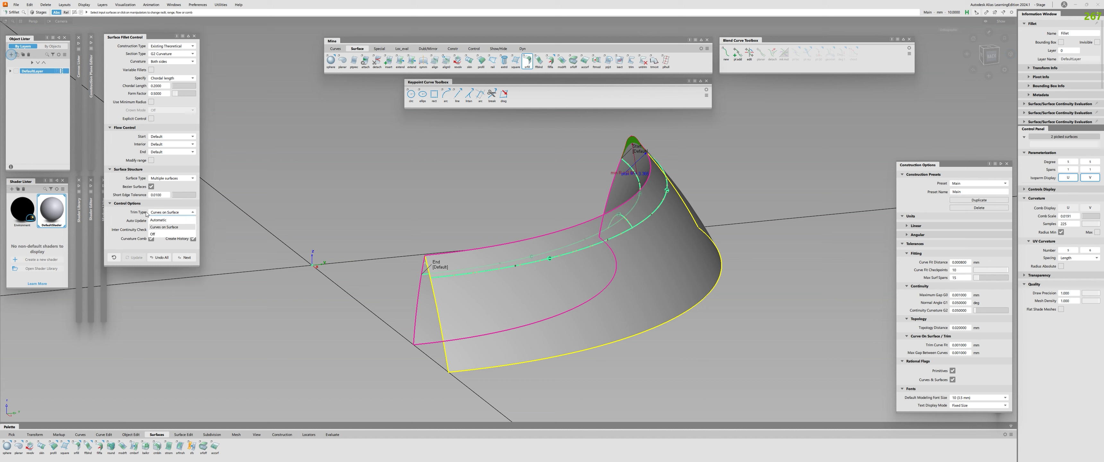
pyautogui.click(169, 221)
pyautogui.keyDown('alt'); pyautogui.keyDown('shift'); pyautogui.moveTo(300, 240); pyautogui.dragTo(240, 253); pyautogui.keyUp('shift'); pyautogui.keyUp('alt')
pyautogui.click(186, 257)
# Leave the fillet tool and show the trimmed inner surface's control vertices to examine them.
pyautogui.keyDown('alt'); pyautogui.keyDown('shift'); pyautogui.moveTo(386, 257); pyautogui.dragTo(554, 254); pyautogui.keyUp('shift'); pyautogui.keyUp('alt')
pyautogui.keyDown('ctrl'); pyautogui.keyDown('shift'); pyautogui.moveTo(583, 212); pyautogui.dragTo(600, 196, button='right'); pyautogui.keyUp('shift'); pyautogui.keyUp('ctrl')
pyautogui.keyDown('alt'); pyautogui.keyDown('shift'); pyautogui.moveTo(570, 231); pyautogui.dragTo(514, 234, button='right'); pyautogui.keyUp('shift'); pyautogui.keyUp('alt')
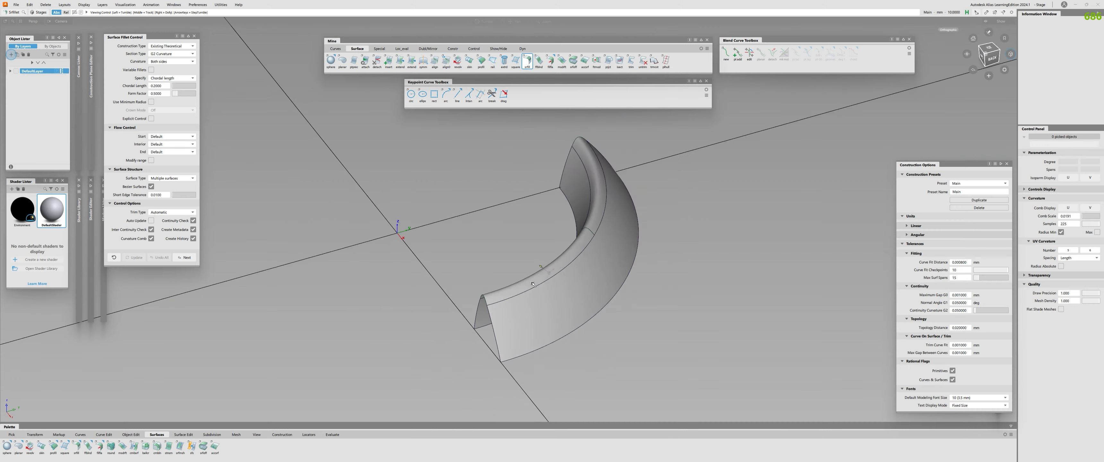
pyautogui.moveTo(514, 233)
pyautogui.keyDown('alt'); pyautogui.keyDown('shift'); pyautogui.mouseDown()
pyautogui.moveTo(545, 301)
pyautogui.moveTo(545, 278)
pyautogui.mouseUp(); pyautogui.keyUp('shift'); pyautogui.keyUp('alt')
pyautogui.click(545, 302)
pyautogui.keyDown('alt'); pyautogui.keyDown('shift'); pyautogui.moveTo(489, 299); pyautogui.dragTo(432, 296); pyautogui.keyUp('shift'); pyautogui.keyUp('alt')
pyautogui.keyDown('ctrl'); pyautogui.keyDown('shift'); pyautogui.moveTo(433, 296); pyautogui.dragTo(433, 317); pyautogui.keyUp('shift'); pyautogui.keyUp('ctrl')
pyautogui.click(493, 215)
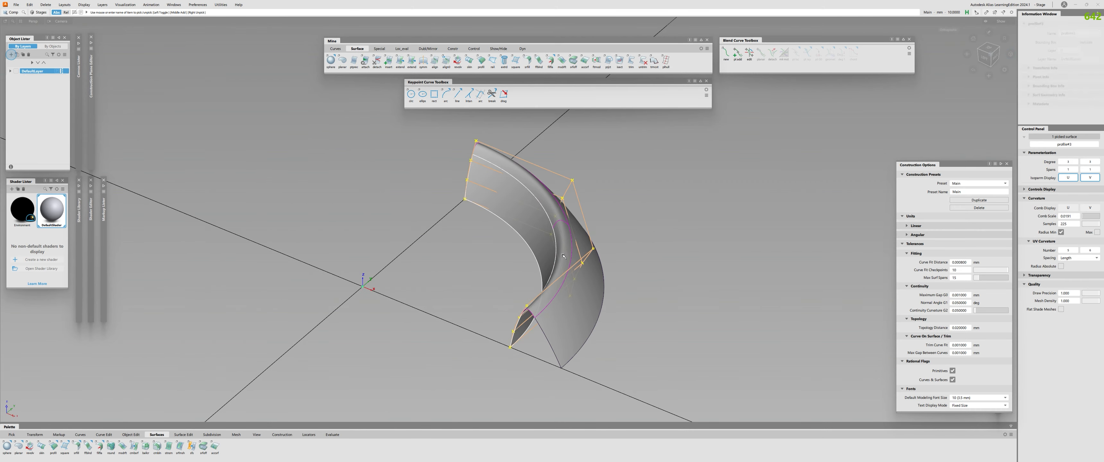
pyautogui.keyDown('alt'); pyautogui.keyDown('shift'); pyautogui.moveTo(493, 257); pyautogui.dragTo(806, 310); pyautogui.keyUp('shift'); pyautogui.keyUp('alt')
# Turn off the control vertices and examine the fillet's transition into the outer surface up close.
pyautogui.click(586, 287)
pyautogui.click(594, 281)
pyautogui.keyDown('ctrl'); pyautogui.keyDown('shift'); pyautogui.moveTo(594, 281); pyautogui.dragTo(594, 259); pyautogui.keyUp('shift'); pyautogui.keyUp('ctrl')
pyautogui.click(594, 281)
pyautogui.keyDown('ctrl'); pyautogui.keyDown('shift'); pyautogui.moveTo(596, 283); pyautogui.dragTo(599, 288, button='right'); pyautogui.keyUp('shift'); pyautogui.keyUp('ctrl')
pyautogui.click(599, 289)
pyautogui.scroll(3, 554, 262)
pyautogui.keyDown('alt'); pyautogui.keyDown('shift'); pyautogui.moveTo(555, 261); pyautogui.dragTo(491, 256); pyautogui.keyUp('shift'); pyautogui.keyUp('alt')
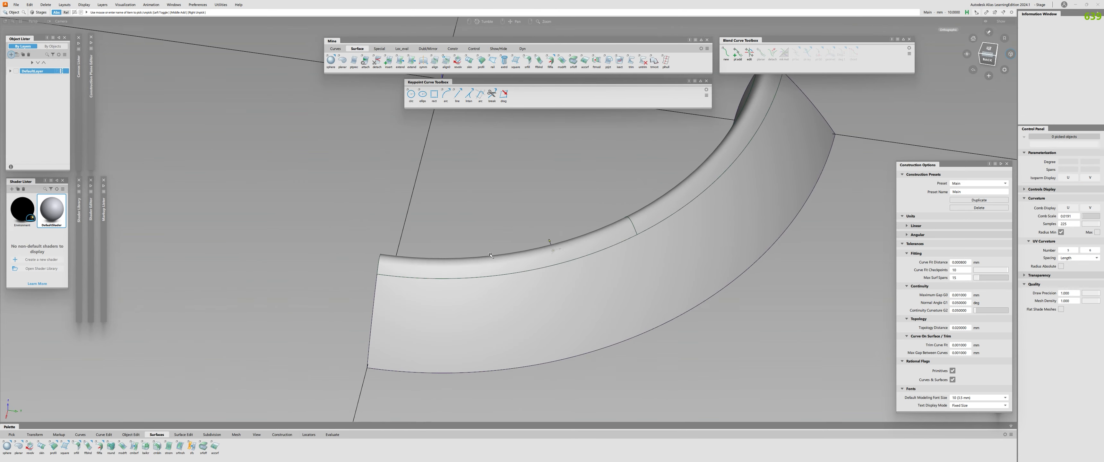
# Hide the outer quarter surface and measure the radius at a point on the inner surface.
pyautogui.click(604, 239)
pyautogui.click(642, 229)
pyautogui.keyDown('ctrl'); pyautogui.keyDown('shift'); pyautogui.moveTo(643, 240); pyautogui.dragTo(645, 247, button='right'); pyautogui.keyUp('shift'); pyautogui.keyUp('ctrl')
pyautogui.keyDown('alt'); pyautogui.keyDown('shift'); pyautogui.moveTo(642, 243); pyautogui.dragTo(557, 257); pyautogui.keyUp('shift'); pyautogui.keyUp('alt')
pyautogui.keyDown('ctrl'); pyautogui.keyDown('shift'); pyautogui.moveTo(558, 257); pyautogui.dragTo(560, 264, button='right'); pyautogui.keyUp('shift'); pyautogui.keyUp('ctrl')
pyautogui.click(559, 264)
pyautogui.keyDown('ctrl'); pyautogui.keyDown('shift'); pyautogui.moveTo(542, 239); pyautogui.dragTo(543, 345, button='middle'); pyautogui.keyUp('shift'); pyautogui.keyUp('ctrl')
pyautogui.keyDown('alt'); pyautogui.keyDown('shift'); pyautogui.moveTo(408, 305); pyautogui.dragTo(451, 299); pyautogui.keyUp('shift'); pyautogui.keyUp('alt')
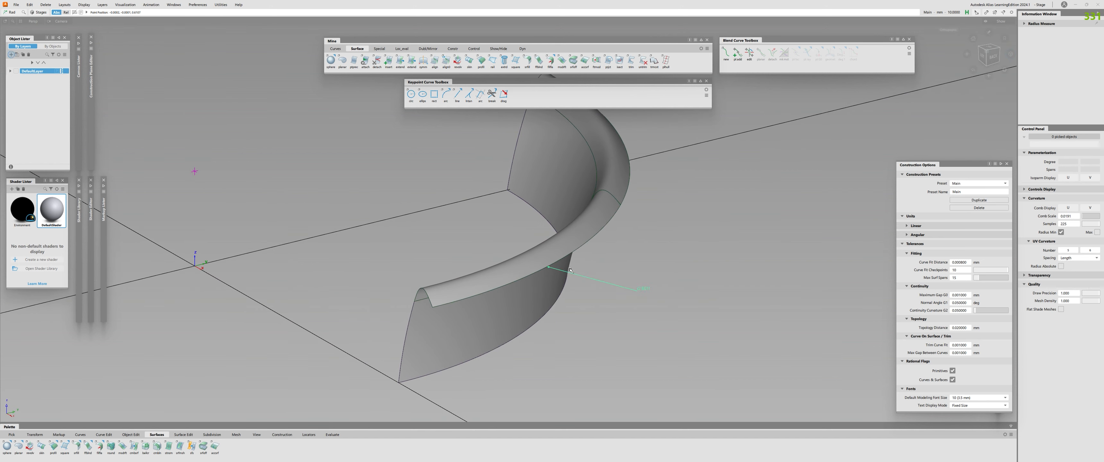
# Select both trimmed quarter surfaces and examine their trim edges along the fillet from the side.
pyautogui.keyDown('alt'); pyautogui.keyDown('shift'); pyautogui.moveTo(624, 198); pyautogui.dragTo(863, 199); pyautogui.keyUp('shift'); pyautogui.keyUp('alt')
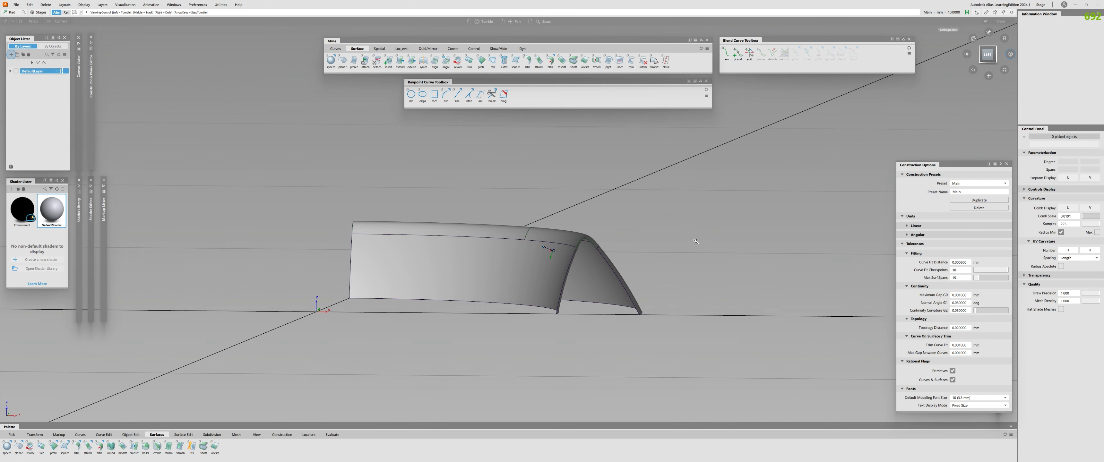
pyautogui.keyDown('alt'); pyautogui.keyDown('shift'); pyautogui.moveTo(862, 199); pyautogui.dragTo(905, 199, button='right'); pyautogui.keyUp('shift'); pyautogui.keyUp('alt')
pyautogui.keyDown('alt'); pyautogui.keyDown('shift'); pyautogui.moveTo(904, 199); pyautogui.dragTo(902, 212); pyautogui.keyUp('shift'); pyautogui.keyUp('alt')
pyautogui.click(547, 286)
pyautogui.click(637, 292)
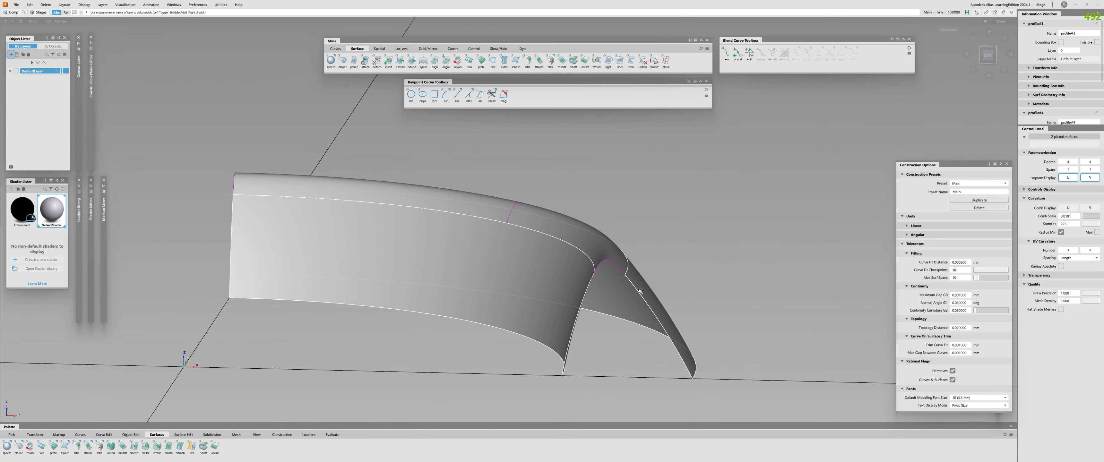
pyautogui.keyDown('alt'); pyautogui.keyDown('shift'); pyautogui.moveTo(640, 291); pyautogui.dragTo(567, 281); pyautogui.keyUp('shift'); pyautogui.keyUp('alt')
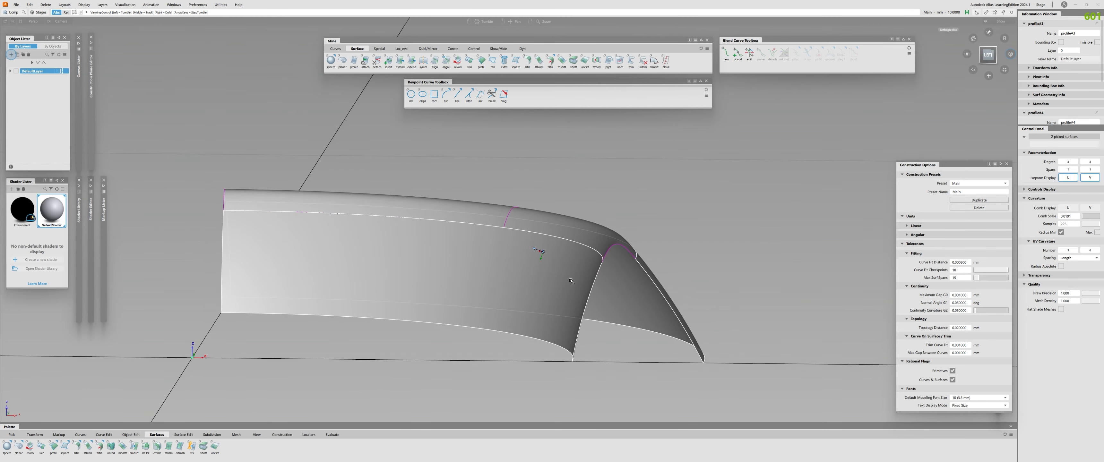
pyautogui.keyDown('alt'); pyautogui.keyDown('shift'); pyautogui.moveTo(634, 270); pyautogui.dragTo(625, 282); pyautogui.keyUp('shift'); pyautogui.keyUp('alt')
pyautogui.keyDown('alt'); pyautogui.keyDown('shift'); pyautogui.moveTo(626, 323); pyautogui.dragTo(612, 271); pyautogui.keyUp('shift'); pyautogui.keyUp('alt')
# Draw a straight horizontal reference line from the fillet's end in the Left view, and delete the drawn curves.
pyautogui.click(979, 60)
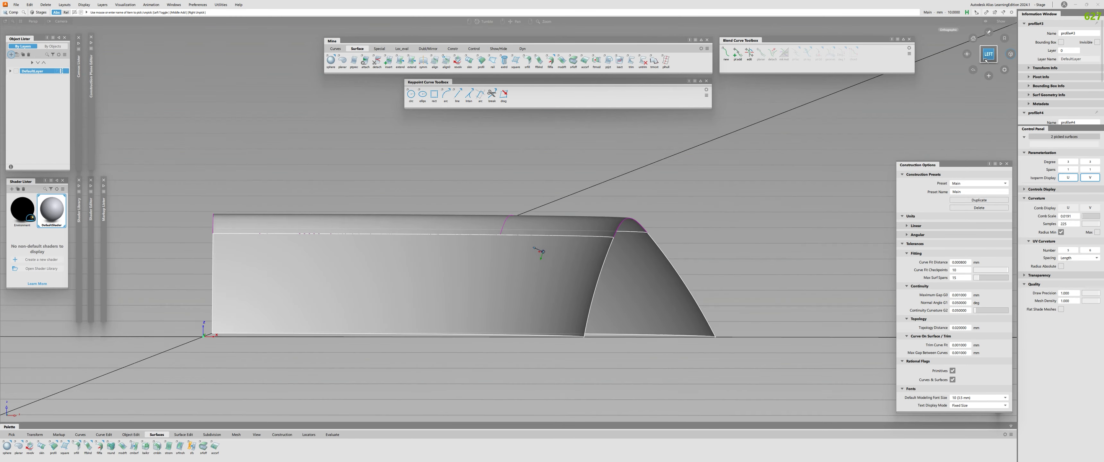
pyautogui.moveTo(694, 245); pyautogui.dragTo(312, 226, button='middle')
pyautogui.click(634, 232)
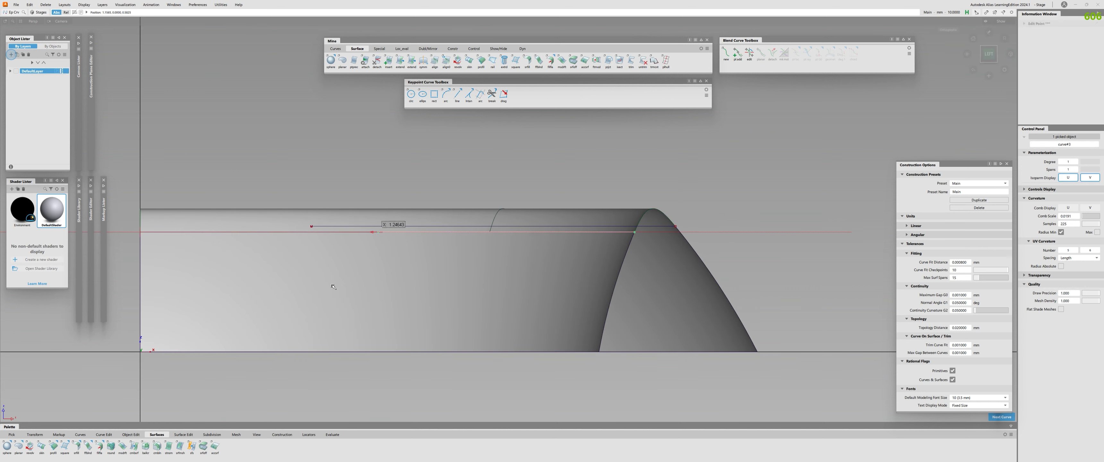
pyautogui.keyDown('alt'); pyautogui.keyDown('shift'); pyautogui.moveTo(569, 257); pyautogui.dragTo(326, 240); pyautogui.keyUp('shift'); pyautogui.keyUp('alt')
pyautogui.moveTo(326, 227); pyautogui.dragTo(377, 257)
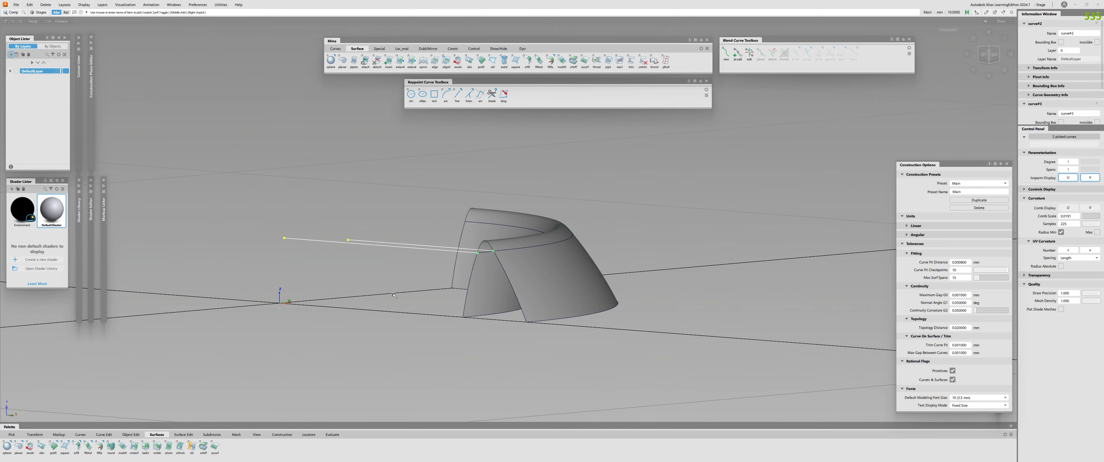
pyautogui.press('Delete')
# Duplicate the complete filleted quarter section and move the copy along Y, clear of the original.
pyautogui.keyDown('alt'); pyautogui.keyDown('shift'); pyautogui.moveTo(557, 292); pyautogui.dragTo(493, 360); pyautogui.keyUp('shift'); pyautogui.keyUp('alt')
pyautogui.keyDown('ctrl'); pyautogui.keyDown('shift'); pyautogui.moveTo(493, 241); pyautogui.dragTo(471, 240); pyautogui.keyUp('shift'); pyautogui.keyUp('ctrl')
pyautogui.moveTo(472, 180); pyautogui.dragTo(557, 305)
pyautogui.hotkey('ctrl', 'v')
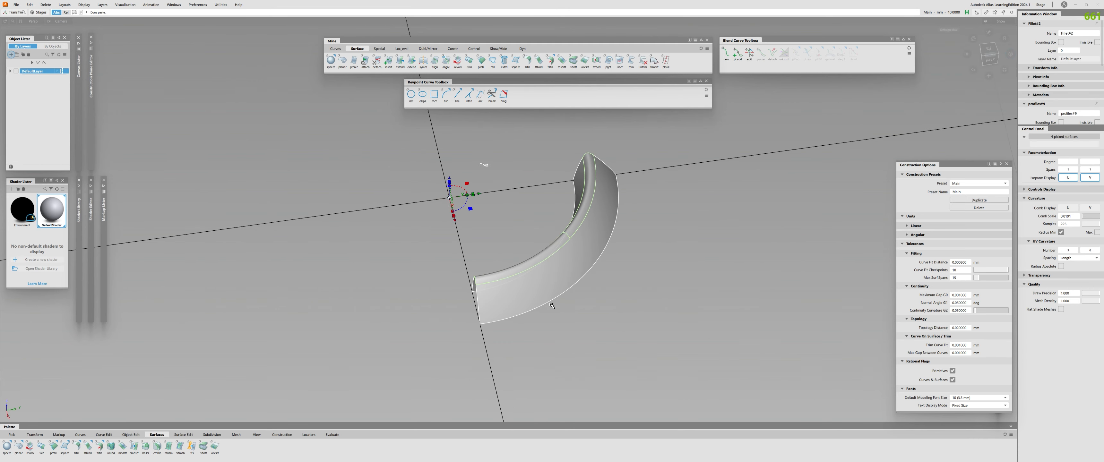
pyautogui.moveTo(483, 195); pyautogui.dragTo(790, 173)
pyautogui.click(525, 277)
pyautogui.moveTo(480, 195); pyautogui.dragTo(788, 152)
# Duplicate the copied section, mirror it with a Y scale of -1, and move it along Y across the first copy.
pyautogui.keyDown('alt'); pyautogui.keyDown('shift'); pyautogui.moveTo(861, 195); pyautogui.dragTo(501, 240, button='middle'); pyautogui.keyUp('shift'); pyautogui.keyUp('alt')
pyautogui.keyDown('alt'); pyautogui.keyDown('shift'); pyautogui.moveTo(501, 240); pyautogui.dragTo(517, 253); pyautogui.keyUp('shift'); pyautogui.keyUp('alt')
pyautogui.keyDown('ctrl'); pyautogui.keyDown('shift'); pyautogui.moveTo(517, 253); pyautogui.dragTo(518, 245); pyautogui.keyUp('shift'); pyautogui.keyUp('ctrl')
pyautogui.keyDown('ctrl'); pyautogui.keyDown('shift'); pyautogui.moveTo(607, 257); pyautogui.dragTo(622, 240, button='right'); pyautogui.keyUp('shift'); pyautogui.keyUp('ctrl')
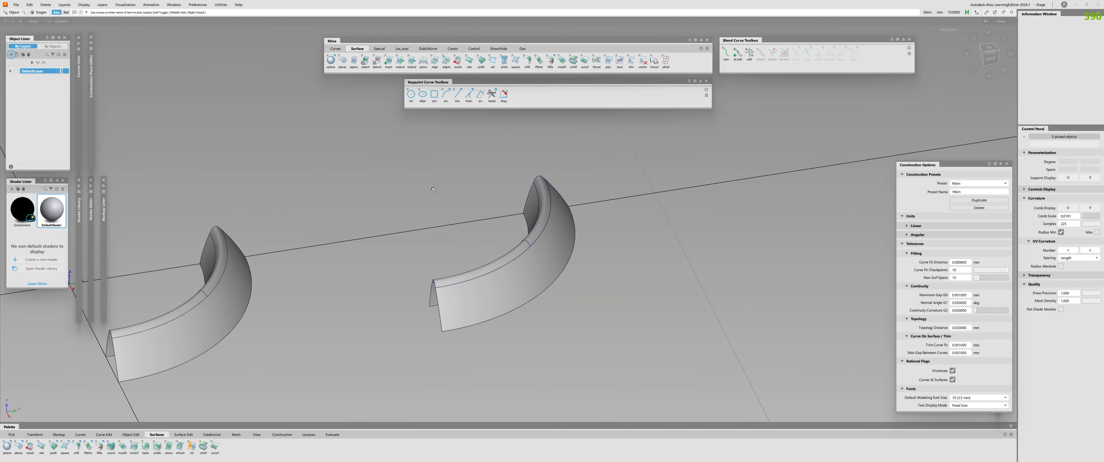
pyautogui.moveTo(493, 180); pyautogui.dragTo(629, 327)
pyautogui.hotkey('ctrl', 'v')
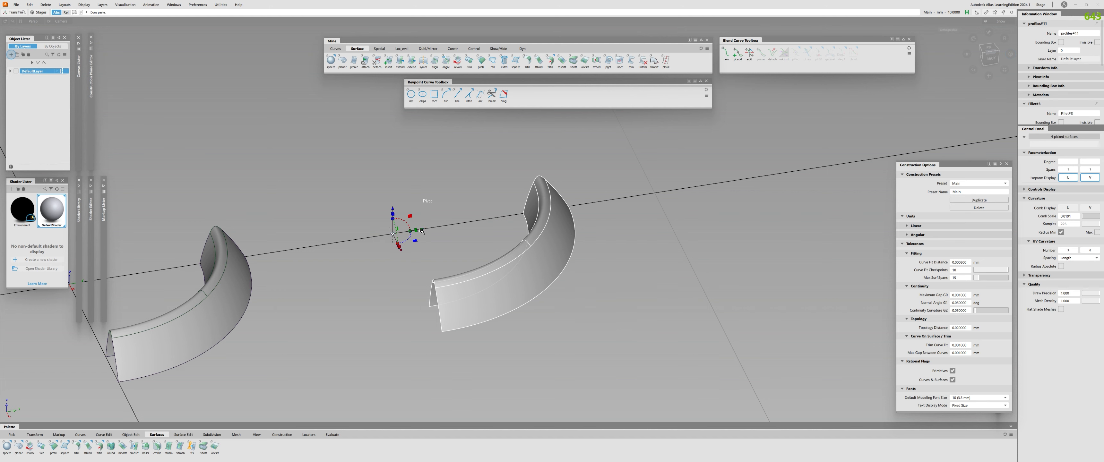
pyautogui.click(417, 231)
pyautogui.write('-1')
pyautogui.press('Return')
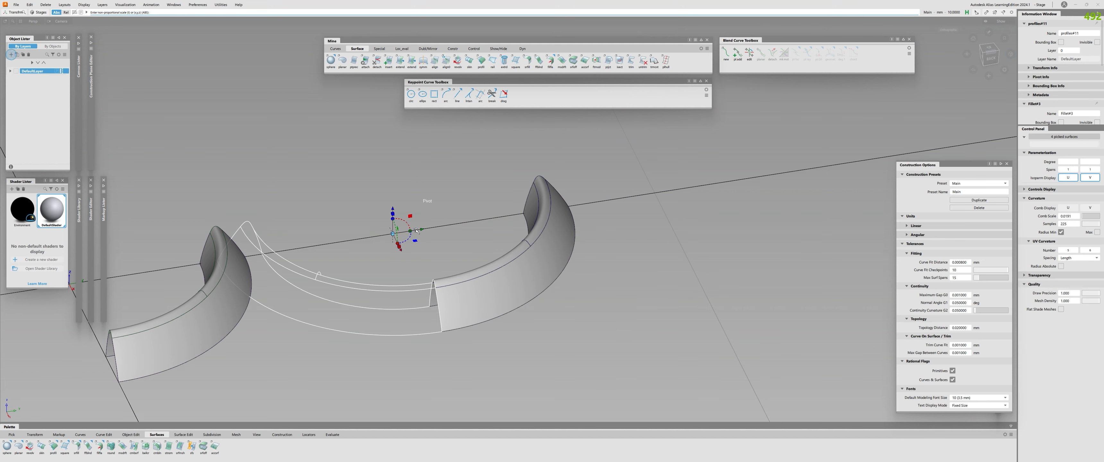
pyautogui.moveTo(423, 230); pyautogui.dragTo(635, 186)
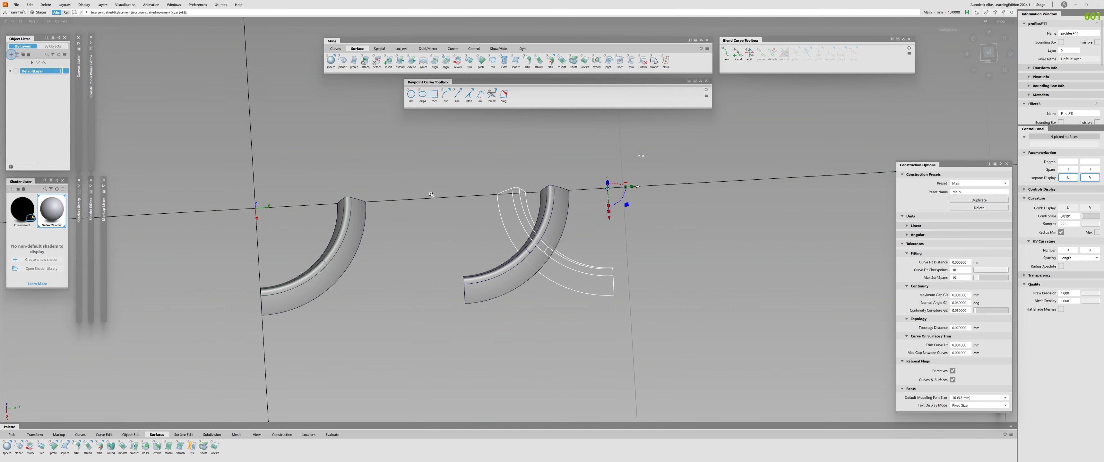
# Select the two crossing fillet surfaces and examine where their edges meet.
pyautogui.keyDown('alt'); pyautogui.keyDown('shift'); pyautogui.moveTo(439, 181); pyautogui.dragTo(522, 267, button='right'); pyautogui.keyUp('shift'); pyautogui.keyUp('alt')
pyautogui.keyDown('alt'); pyautogui.keyDown('shift'); pyautogui.moveTo(522, 266); pyautogui.dragTo(480, 250); pyautogui.keyUp('shift'); pyautogui.keyUp('alt')
pyautogui.moveTo(480, 231)
pyautogui.keyDown('alt'); pyautogui.keyDown('shift'); pyautogui.mouseDown(button='right')
pyautogui.moveTo(528, 216)
pyautogui.moveTo(540, 199)
pyautogui.mouseUp(button='right'); pyautogui.keyUp('shift'); pyautogui.keyUp('alt')
pyautogui.keyDown('alt'); pyautogui.keyDown('shift'); pyautogui.moveTo(499, 268); pyautogui.dragTo(523, 264, button='right'); pyautogui.keyUp('shift'); pyautogui.keyUp('alt')
pyautogui.moveTo(523, 264)
pyautogui.keyDown('alt'); pyautogui.keyDown('shift'); pyautogui.mouseDown()
pyautogui.moveTo(552, 238)
pyautogui.moveTo(458, 270)
pyautogui.moveTo(437, 291)
pyautogui.moveTo(452, 267)
pyautogui.mouseUp(); pyautogui.keyUp('shift'); pyautogui.keyUp('alt')
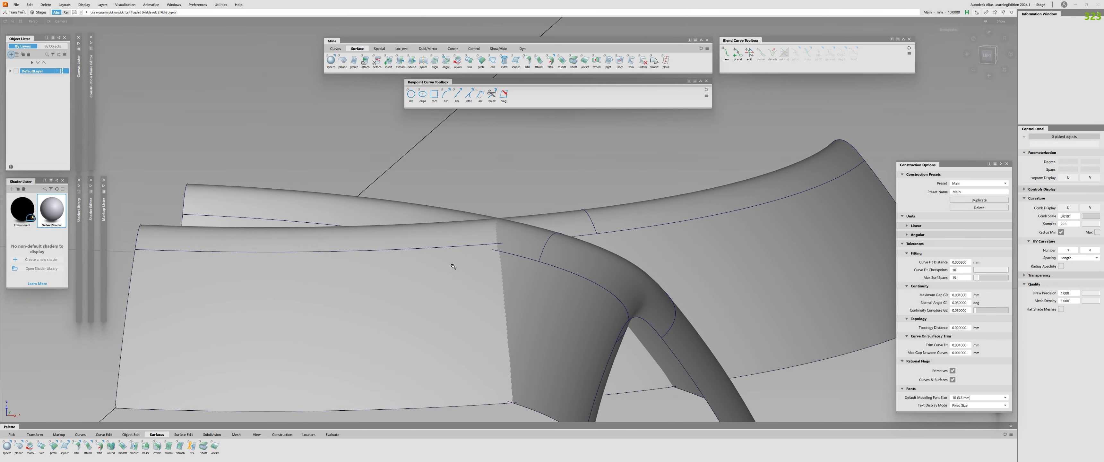
pyautogui.click(442, 239)
pyautogui.click(525, 240)
pyautogui.keyDown('alt'); pyautogui.keyDown('shift'); pyautogui.moveTo(525, 240); pyautogui.dragTo(437, 270); pyautogui.keyUp('shift'); pyautogui.keyUp('alt')
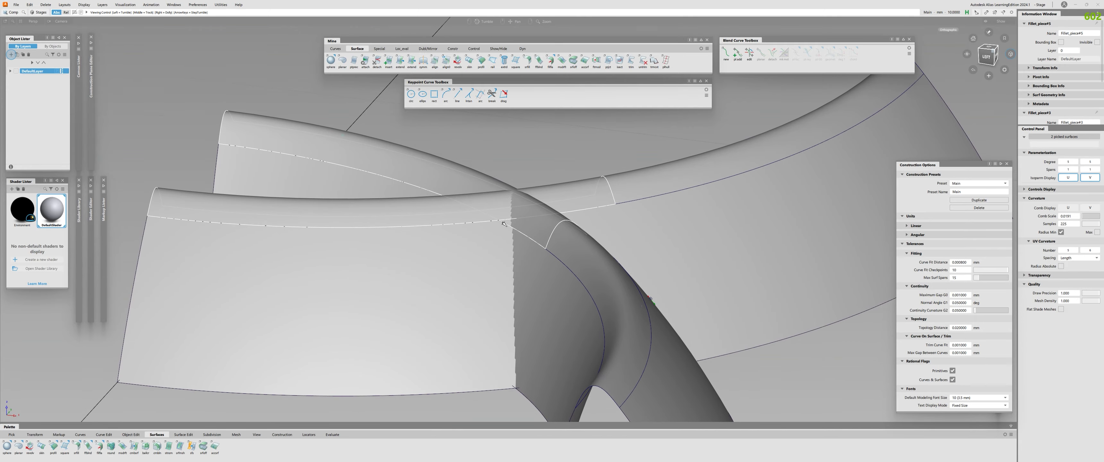
pyautogui.keyDown('alt'); pyautogui.keyDown('shift'); pyautogui.moveTo(553, 231); pyautogui.dragTo(649, 296); pyautogui.keyUp('shift'); pyautogui.keyUp('alt')
pyautogui.click(649, 295)
pyautogui.keyDown('alt'); pyautogui.keyDown('shift'); pyautogui.moveTo(649, 296); pyautogui.dragTo(545, 305, button='right'); pyautogui.keyUp('shift'); pyautogui.keyUp('alt')
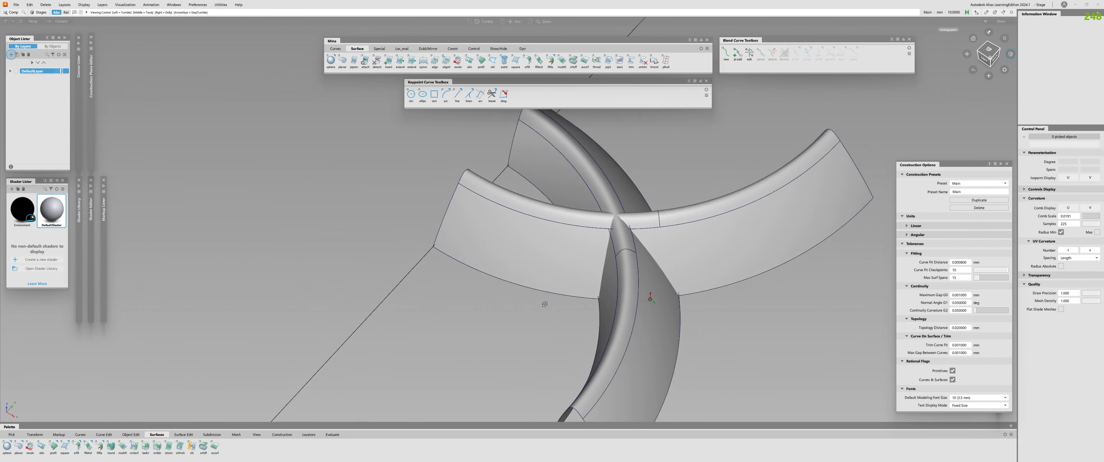
# Select the main surfaces below the crossing fillets and examine how their trimmed edges intersect.
pyautogui.keyDown('alt'); pyautogui.keyDown('shift'); pyautogui.moveTo(545, 306); pyautogui.dragTo(568, 314); pyautogui.keyUp('shift'); pyautogui.keyUp('alt')
pyautogui.keyDown('alt'); pyautogui.keyDown('shift'); pyautogui.moveTo(574, 279); pyautogui.dragTo(591, 301); pyautogui.keyUp('shift'); pyautogui.keyUp('alt')
pyautogui.keyDown('alt'); pyautogui.keyDown('shift'); pyautogui.moveTo(609, 329); pyautogui.dragTo(545, 310); pyautogui.keyUp('shift'); pyautogui.keyUp('alt')
pyautogui.click(452, 301)
pyautogui.keyDown('alt'); pyautogui.keyDown('shift'); pyautogui.moveTo(452, 301); pyautogui.dragTo(561, 310); pyautogui.keyUp('shift'); pyautogui.keyUp('alt')
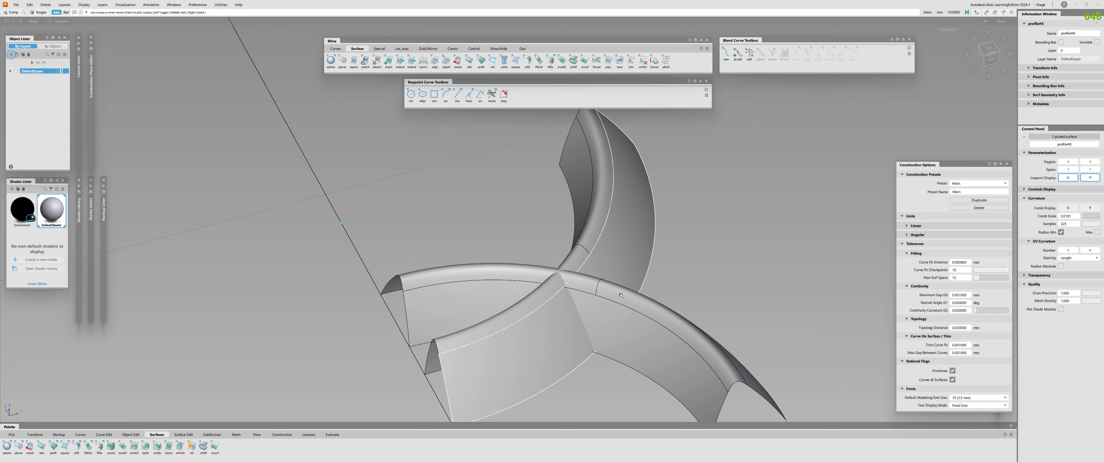
pyautogui.click(639, 334)
pyautogui.keyDown('alt'); pyautogui.keyDown('shift'); pyautogui.moveTo(651, 300); pyautogui.dragTo(581, 236, button='right'); pyautogui.keyUp('shift'); pyautogui.keyUp('alt')
pyautogui.keyDown('alt'); pyautogui.keyDown('shift'); pyautogui.moveTo(580, 236); pyautogui.dragTo(640, 293); pyautogui.keyUp('shift'); pyautogui.keyUp('alt')
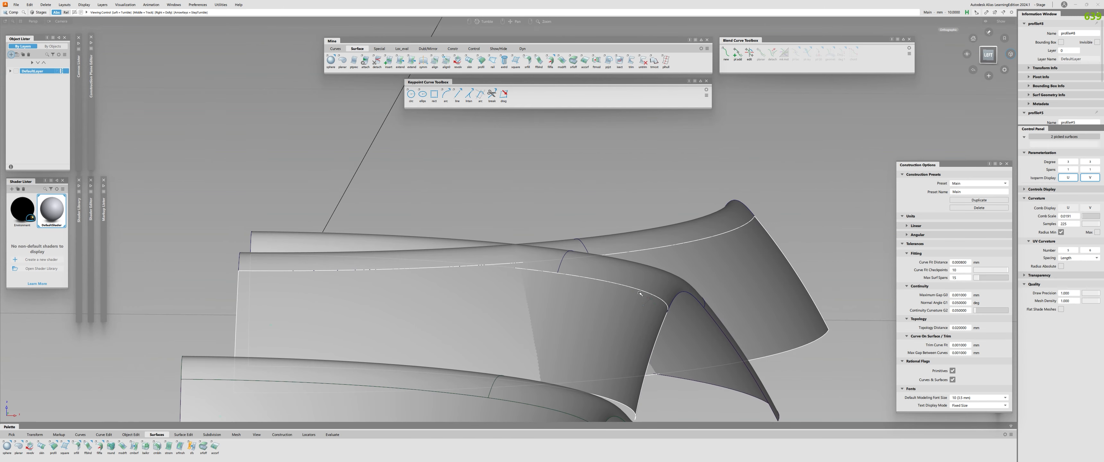
# Draw a straight horizontal reference line from the trim edge at the front end of the crossing section's fillet.
pyautogui.press('Escape')
pyautogui.press('e')
pyautogui.keyDown('ctrl'); pyautogui.keyDown('alt'); pyautogui.click(704, 307); pyautogui.keyUp('alt'); pyautogui.keyUp('ctrl')
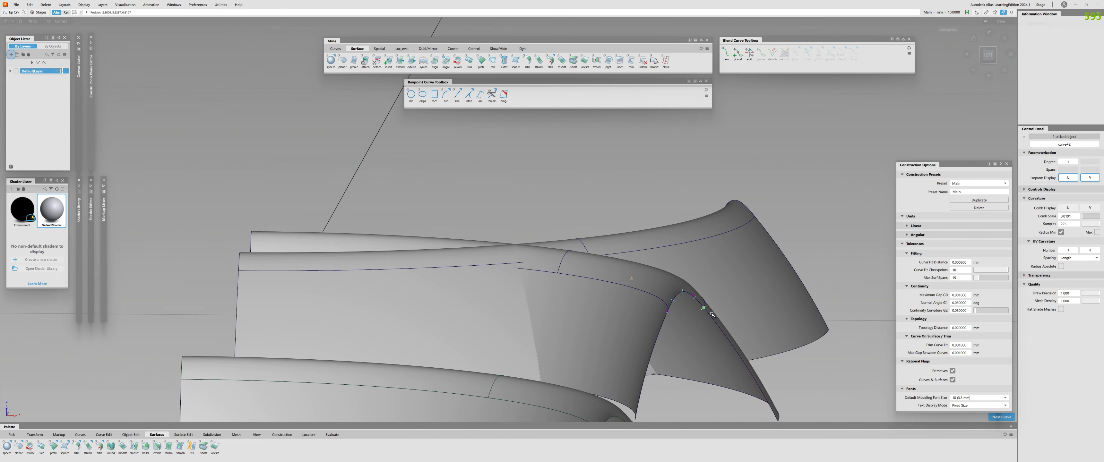
pyautogui.moveTo(690, 325)
pyautogui.mouseDown()
pyautogui.moveTo(675, 363)
pyautogui.moveTo(628, 309)
pyautogui.moveTo(546, 307)
pyautogui.mouseUp()
pyautogui.moveTo(546, 307)
pyautogui.keyDown('alt'); pyautogui.keyDown('shift'); pyautogui.mouseDown()
pyautogui.moveTo(742, 312)
pyautogui.moveTo(454, 228)
pyautogui.mouseUp(); pyautogui.keyUp('shift'); pyautogui.keyUp('alt')
pyautogui.keyDown('alt'); pyautogui.keyDown('shift'); pyautogui.moveTo(407, 213); pyautogui.dragTo(431, 296, button='right'); pyautogui.keyUp('shift'); pyautogui.keyUp('alt')
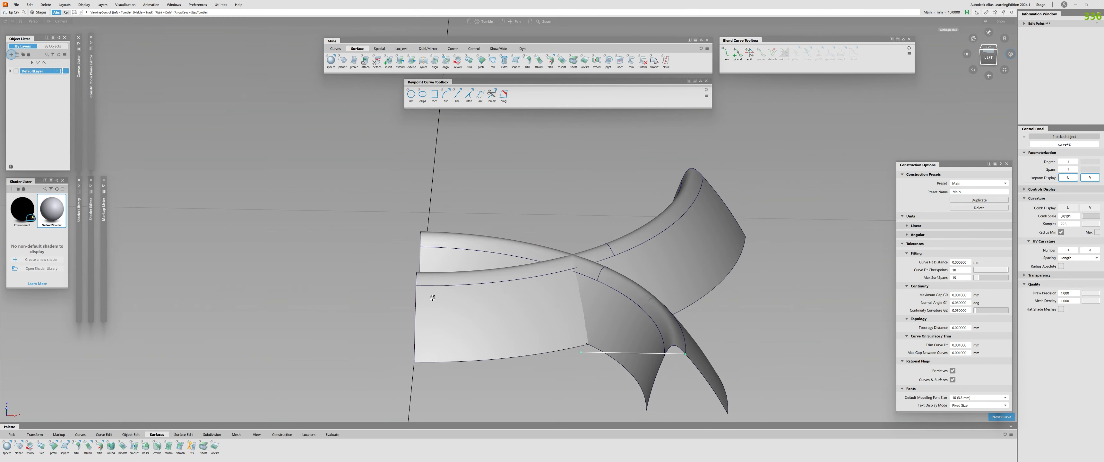
pyautogui.keyDown('alt'); pyautogui.keyDown('shift'); pyautogui.moveTo(431, 296); pyautogui.dragTo(559, 331); pyautogui.keyUp('shift'); pyautogui.keyUp('alt')
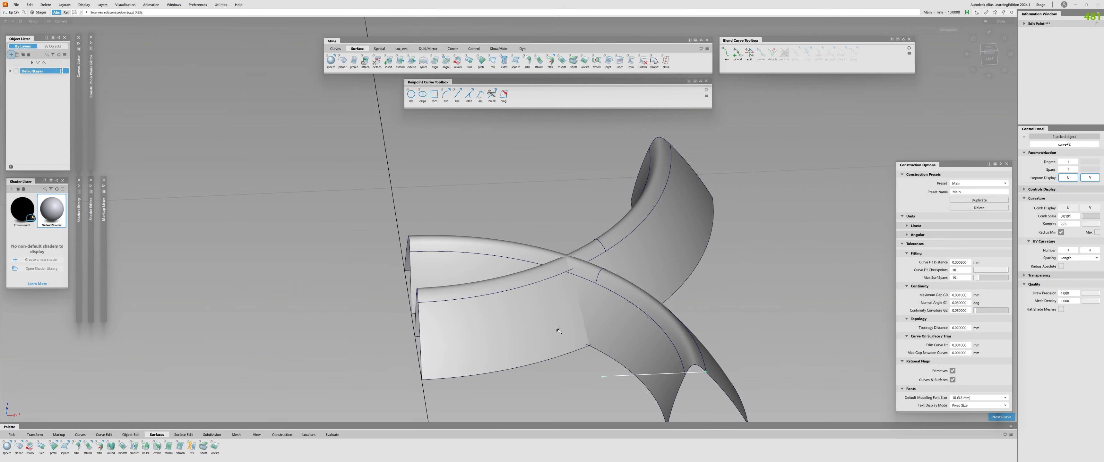
pyautogui.keyDown('alt'); pyautogui.keyDown('shift'); pyautogui.moveTo(496, 268); pyautogui.dragTo(411, 300, button='right'); pyautogui.keyUp('shift'); pyautogui.keyUp('alt')
pyautogui.keyDown('alt'); pyautogui.keyDown('shift'); pyautogui.moveTo(411, 300); pyautogui.dragTo(393, 370); pyautogui.keyUp('shift'); pyautogui.keyUp('alt')
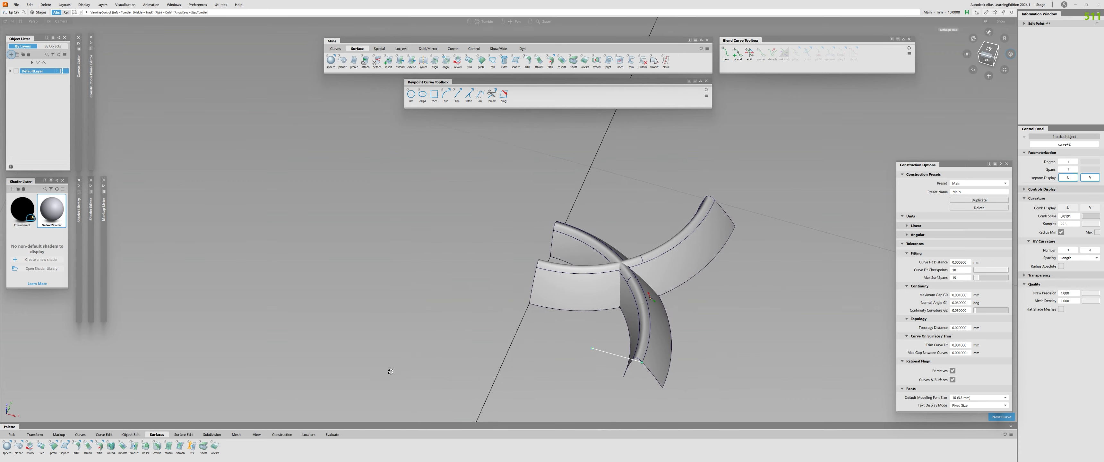
# Compare the crossing sections' trim edges with the horizontal reference line, and discard the line.
pyautogui.keyDown('alt'); pyautogui.keyDown('shift'); pyautogui.moveTo(543, 405); pyautogui.dragTo(517, 343, button='middle'); pyautogui.keyUp('shift'); pyautogui.keyUp('alt')
pyautogui.keyDown('alt'); pyautogui.keyDown('shift'); pyautogui.moveTo(544, 245); pyautogui.dragTo(550, 176, button='right'); pyautogui.keyUp('shift'); pyautogui.keyUp('alt')
pyautogui.keyDown('alt'); pyautogui.keyDown('shift'); pyautogui.moveTo(547, 201); pyautogui.dragTo(574, 231); pyautogui.keyUp('shift'); pyautogui.keyUp('alt')
pyautogui.keyDown('alt'); pyautogui.keyDown('shift'); pyautogui.moveTo(574, 231); pyautogui.dragTo(461, 213, button='right'); pyautogui.keyUp('shift'); pyautogui.keyUp('alt')
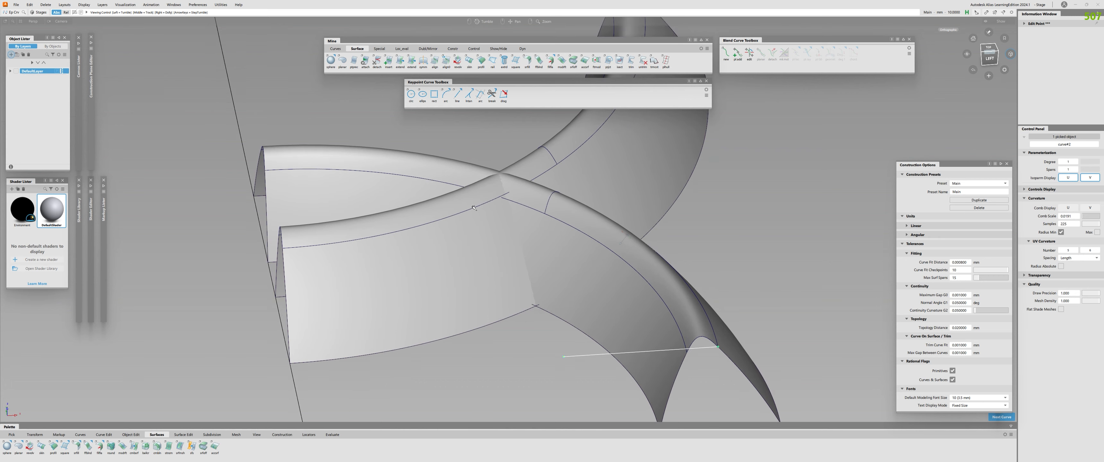
pyautogui.keyDown('alt'); pyautogui.keyDown('shift'); pyautogui.moveTo(528, 267); pyautogui.dragTo(514, 238); pyautogui.keyUp('shift'); pyautogui.keyUp('alt')
pyautogui.keyDown('alt'); pyautogui.keyDown('shift'); pyautogui.moveTo(514, 238); pyautogui.dragTo(596, 252, button='right'); pyautogui.keyUp('shift'); pyautogui.keyUp('alt')
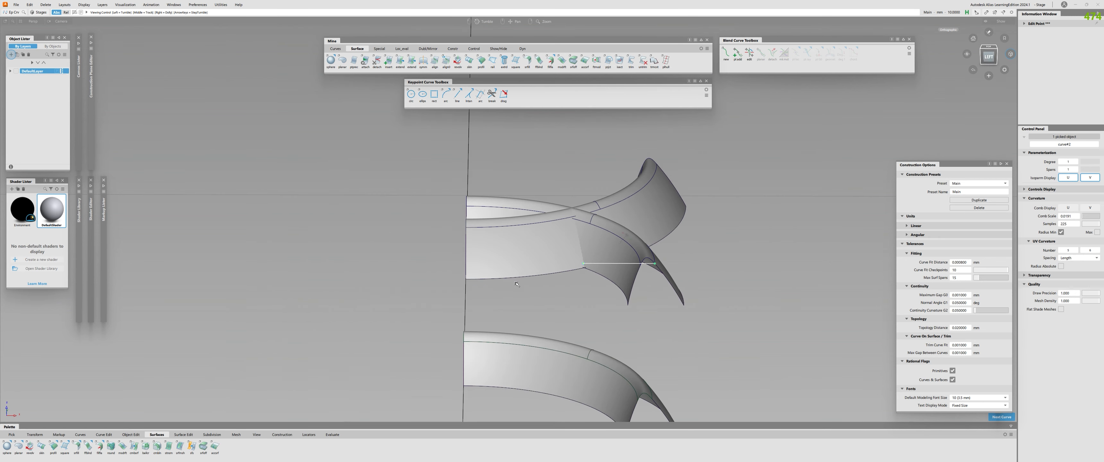
pyautogui.press('space')
pyautogui.keyDown('alt'); pyautogui.keyDown('shift'); pyautogui.moveTo(596, 252); pyautogui.dragTo(584, 348); pyautogui.keyUp('shift'); pyautogui.keyUp('alt')
pyautogui.click(584, 347)
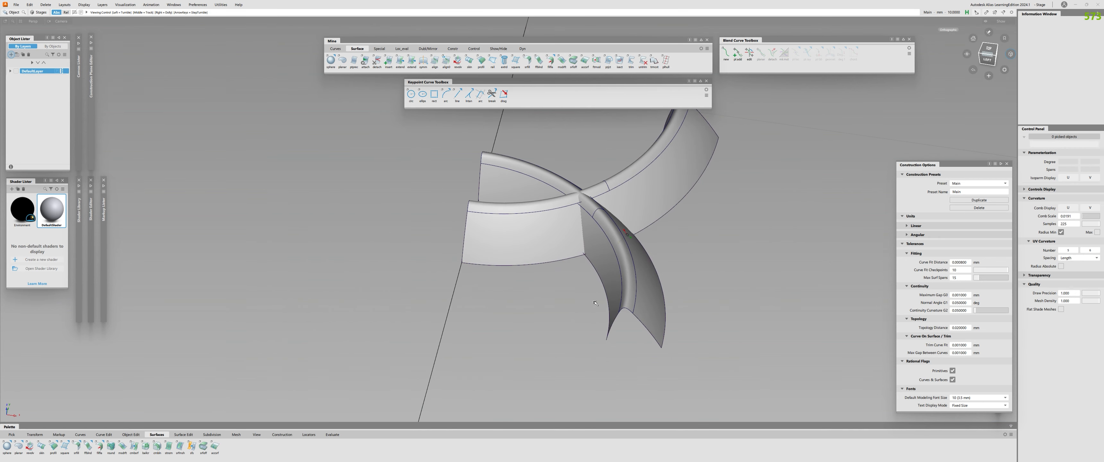
# Delete the two crossing duplicate sections, keeping only the original filleted quarter section.
pyautogui.keyDown('alt'); pyautogui.keyDown('shift'); pyautogui.moveTo(630, 234); pyautogui.dragTo(514, 231, button='right'); pyautogui.keyUp('shift'); pyautogui.keyUp('alt')
pyautogui.keyDown('alt'); pyautogui.keyDown('shift'); pyautogui.moveTo(514, 231); pyautogui.dragTo(433, 173); pyautogui.keyUp('shift'); pyautogui.keyUp('alt')
pyautogui.keyDown('alt'); pyautogui.keyDown('shift'); pyautogui.moveTo(712, 196); pyautogui.dragTo(403, 322); pyautogui.keyUp('shift'); pyautogui.keyUp('alt')
pyautogui.keyDown('alt'); pyautogui.keyDown('shift'); pyautogui.moveTo(403, 322); pyautogui.dragTo(351, 322, button='right'); pyautogui.keyUp('shift'); pyautogui.keyUp('alt')
pyautogui.moveTo(446, 129); pyautogui.dragTo(668, 287)
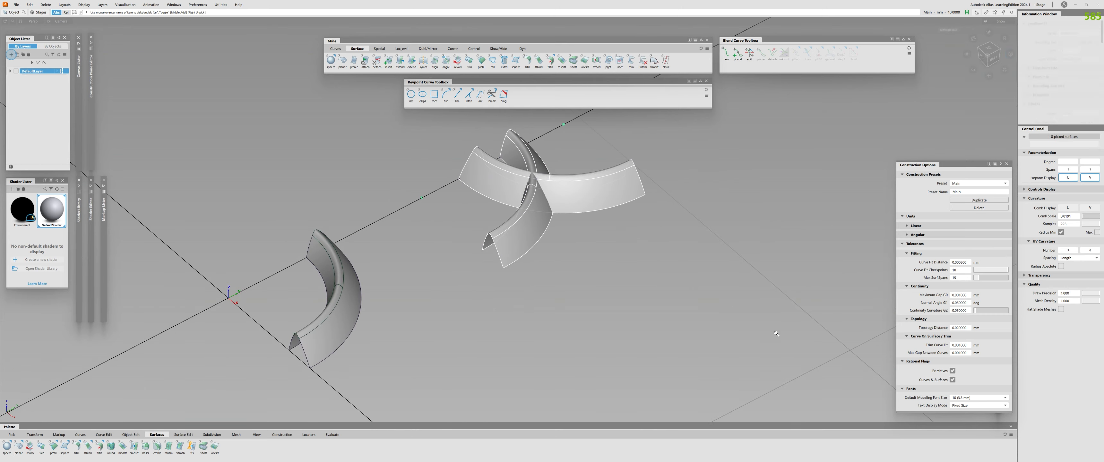
pyautogui.press('Delete')
# Start a horizontal straight line in the Left view at the front end of the original section's fillet.
pyautogui.keyDown('alt'); pyautogui.keyDown('shift'); pyautogui.moveTo(324, 312); pyautogui.dragTo(387, 260, button='middle'); pyautogui.keyUp('shift'); pyautogui.keyUp('alt')
pyautogui.scroll(4, 386, 261)
pyautogui.keyDown('alt'); pyautogui.keyDown('shift'); pyautogui.moveTo(387, 260); pyautogui.dragTo(488, 210); pyautogui.keyUp('shift'); pyautogui.keyUp('alt')
pyautogui.keyDown('alt'); pyautogui.keyDown('shift'); pyautogui.moveTo(488, 210); pyautogui.dragTo(407, 247, button='right'); pyautogui.keyUp('shift'); pyautogui.keyUp('alt')
pyautogui.keyDown('alt'); pyautogui.keyDown('shift'); pyautogui.moveTo(407, 246); pyautogui.dragTo(446, 227); pyautogui.keyUp('shift'); pyautogui.keyUp('alt')
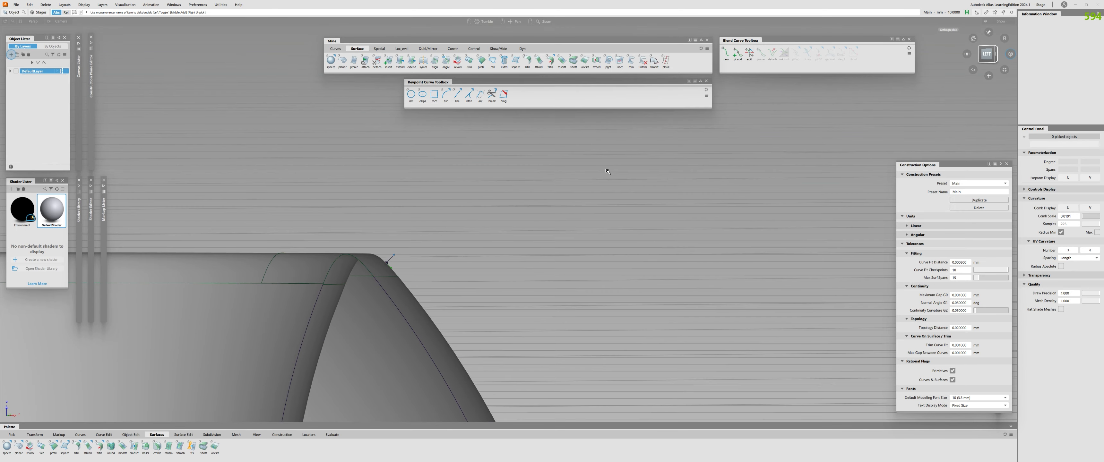
pyautogui.click(986, 51)
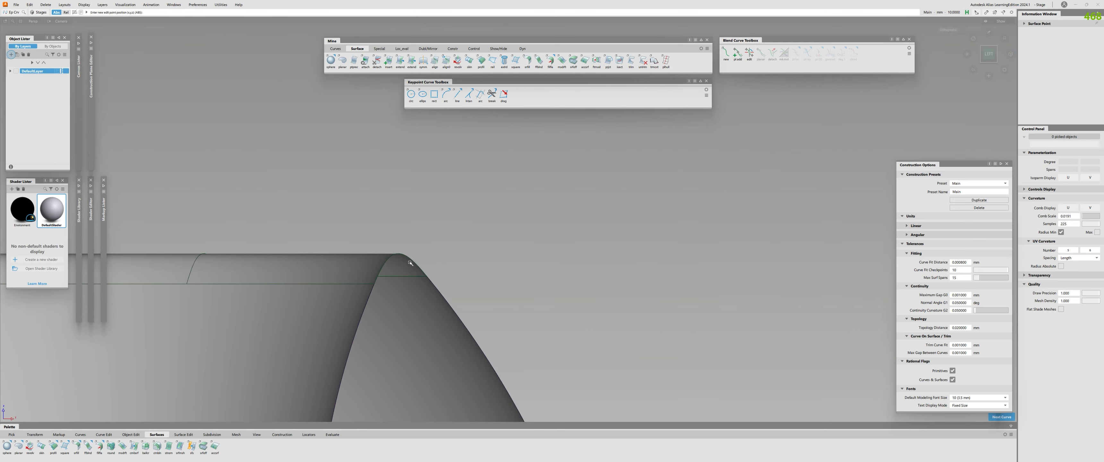
pyautogui.click(415, 262)
pyautogui.moveTo(430, 274); pyautogui.dragTo(878, 276, button='middle')
# Extend the straight line horizontally so it reaches well past both sides of the quarter section.
pyautogui.keyDown('alt'); pyautogui.keyDown('shift'); pyautogui.moveTo(257, 309); pyautogui.dragTo(94, 343, button='right'); pyautogui.keyUp('shift'); pyautogui.keyUp('alt')
pyautogui.keyDown('alt'); pyautogui.keyDown('shift'); pyautogui.moveTo(94, 343); pyautogui.dragTo(276, 289); pyautogui.keyUp('shift'); pyautogui.keyUp('alt')
pyautogui.press('e')
pyautogui.moveTo(446, 331); pyautogui.dragTo(215, 315)
pyautogui.keyDown('alt'); pyautogui.keyDown('shift'); pyautogui.moveTo(278, 288); pyautogui.dragTo(248, 298, button='right'); pyautogui.keyUp('shift'); pyautogui.keyUp('alt')
pyautogui.keyDown('alt'); pyautogui.keyDown('shift'); pyautogui.moveTo(248, 298); pyautogui.dragTo(350, 294, button='middle'); pyautogui.keyUp('shift'); pyautogui.keyUp('alt')
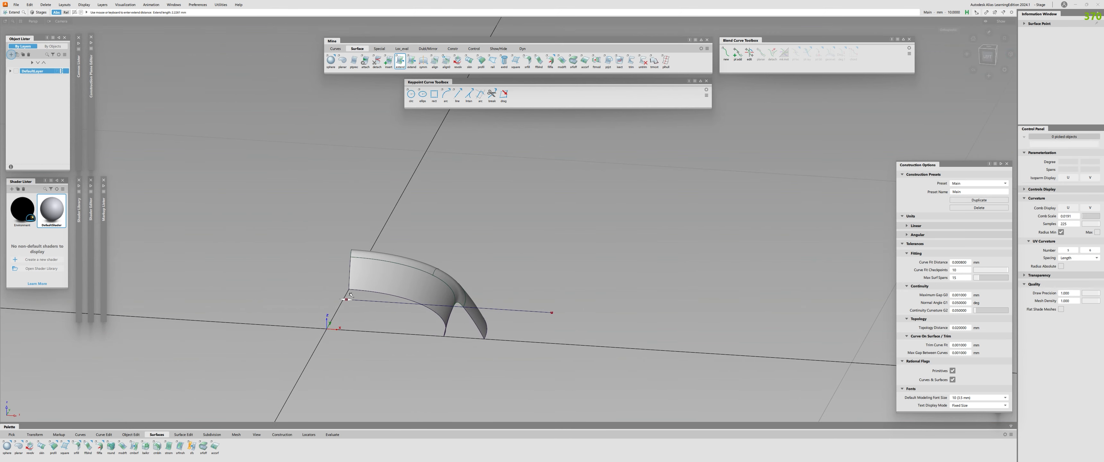
pyautogui.keyDown('alt'); pyautogui.keyDown('shift'); pyautogui.moveTo(353, 301); pyautogui.dragTo(317, 267); pyautogui.keyUp('shift'); pyautogui.keyUp('alt')
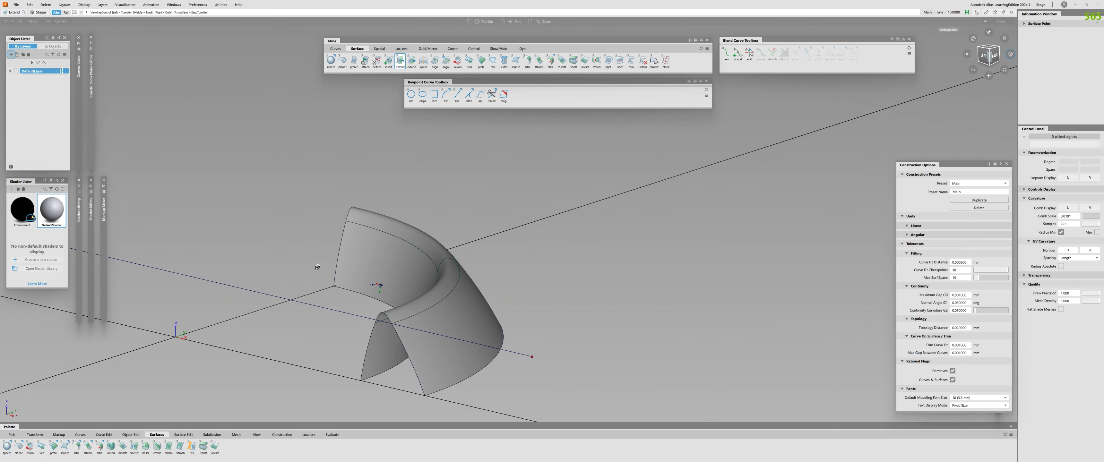
pyautogui.keyDown('alt'); pyautogui.keyDown('shift'); pyautogui.moveTo(377, 294); pyautogui.dragTo(379, 277, button='middle'); pyautogui.keyUp('shift'); pyautogui.keyUp('alt')
pyautogui.keyDown('alt'); pyautogui.keyDown('shift'); pyautogui.moveTo(379, 277); pyautogui.dragTo(442, 294); pyautogui.keyUp('shift'); pyautogui.keyUp('alt')
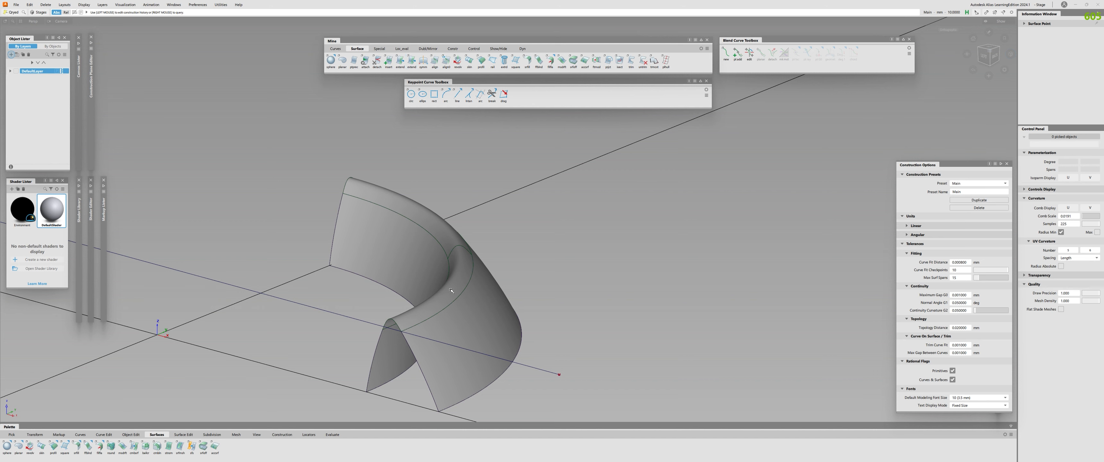
# Reopen the fillet for editing and undo it to restore the untrimmed inner and outer quarter surfaces.
pyautogui.click(451, 291)
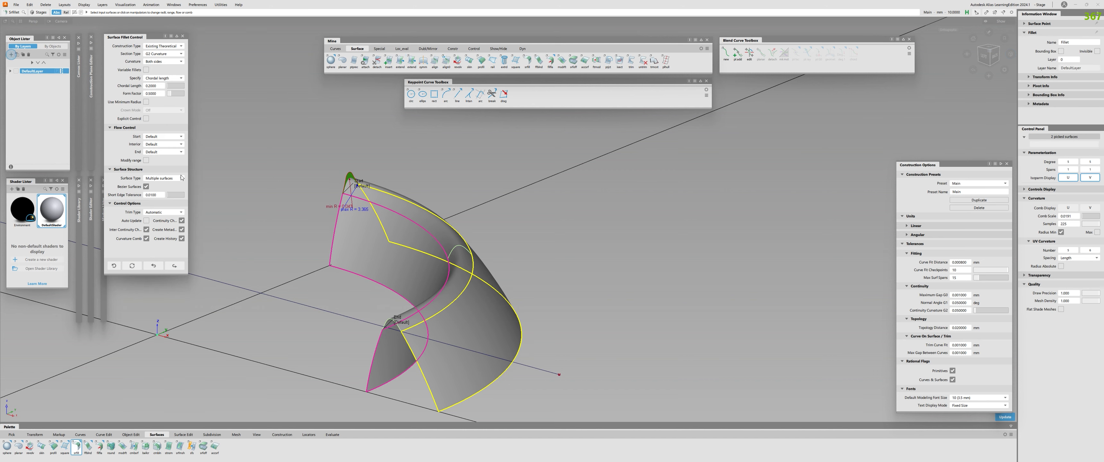
pyautogui.keyDown('alt'); pyautogui.keyDown('shift'); pyautogui.moveTo(206, 202); pyautogui.dragTo(260, 252); pyautogui.keyUp('shift'); pyautogui.keyUp('alt')
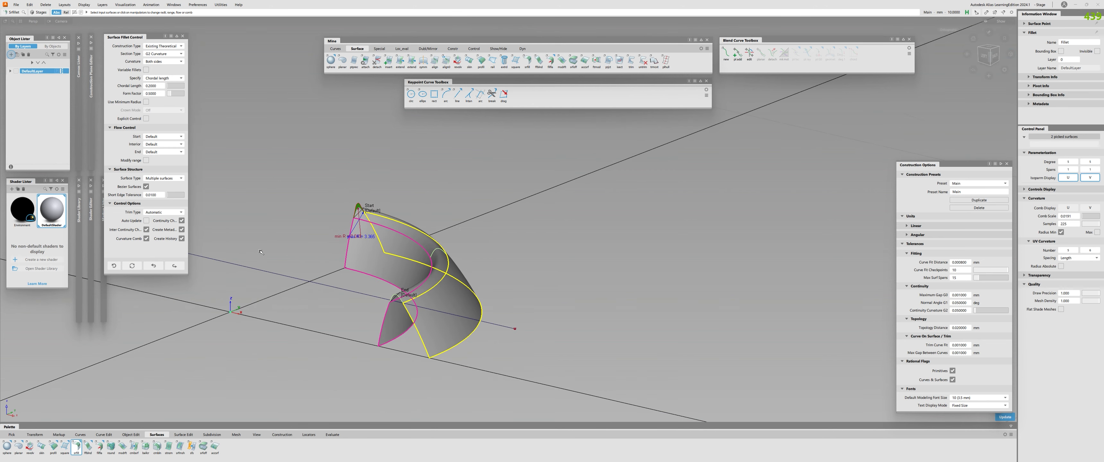
pyautogui.click(154, 266)
pyautogui.keyDown('alt'); pyautogui.keyDown('shift'); pyautogui.moveTo(386, 266); pyautogui.dragTo(424, 265, button='right'); pyautogui.keyUp('shift'); pyautogui.keyUp('alt')
pyautogui.keyDown('alt'); pyautogui.keyDown('shift'); pyautogui.moveTo(424, 266); pyautogui.dragTo(510, 253); pyautogui.keyUp('shift'); pyautogui.keyUp('alt')
pyautogui.keyDown('alt'); pyautogui.keyDown('shift'); pyautogui.moveTo(510, 252); pyautogui.dragTo(470, 257, button='right'); pyautogui.keyUp('shift'); pyautogui.keyUp('alt')
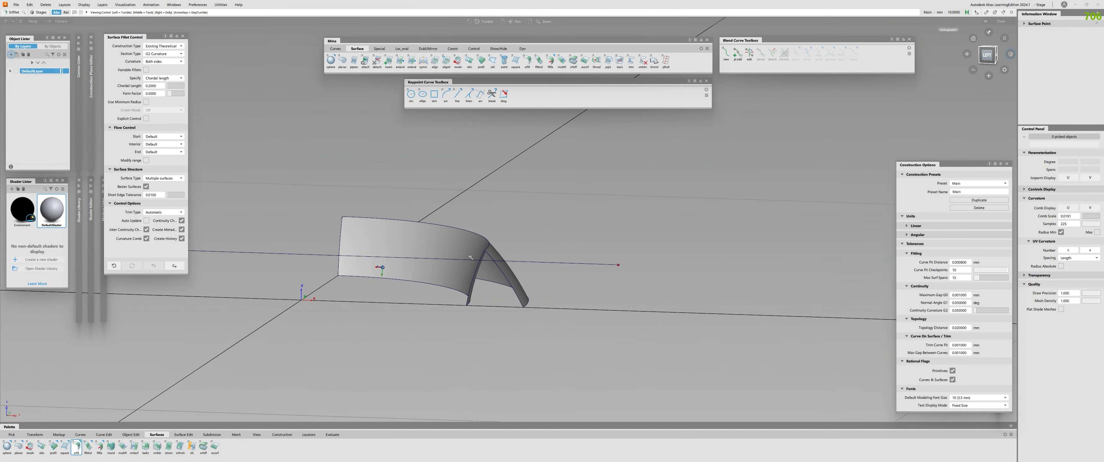
pyautogui.keyDown('alt'); pyautogui.keyDown('shift'); pyautogui.moveTo(471, 257); pyautogui.dragTo(263, 299); pyautogui.keyUp('shift'); pyautogui.keyUp('alt')
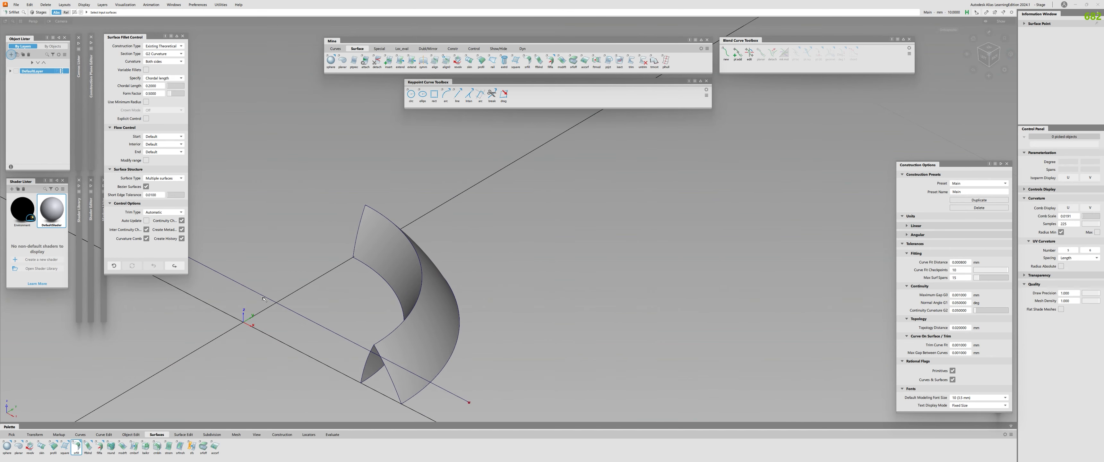
# Project the straight line along the Y vector onto both quarter surfaces as curves on surface.
pyautogui.click(608, 62)
pyautogui.keyDown('alt'); pyautogui.keyDown('shift'); pyautogui.moveTo(333, 314); pyautogui.dragTo(373, 271, button='middle'); pyautogui.keyUp('shift'); pyautogui.keyUp('alt')
pyautogui.keyDown('alt'); pyautogui.keyDown('shift'); pyautogui.moveTo(373, 272); pyautogui.dragTo(339, 274); pyautogui.keyUp('shift'); pyautogui.keyUp('alt')
pyautogui.click(174, 73)
pyautogui.keyDown('alt'); pyautogui.keyDown('shift'); pyautogui.moveTo(413, 247); pyautogui.dragTo(413, 234); pyautogui.keyUp('shift'); pyautogui.keyUp('alt')
pyautogui.click(472, 237)
pyautogui.click(514, 247)
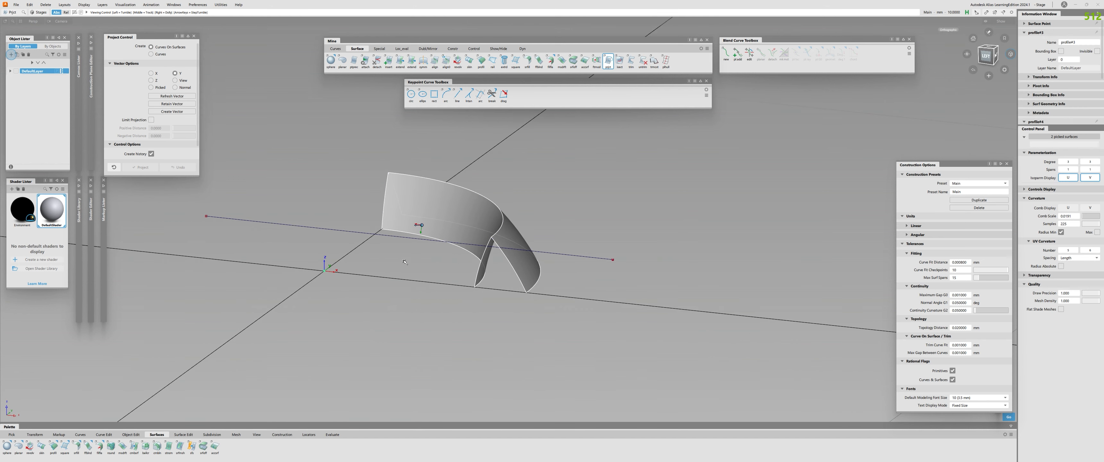
pyautogui.keyDown('alt'); pyautogui.keyDown('shift'); pyautogui.moveTo(414, 267); pyautogui.dragTo(429, 262); pyautogui.keyUp('shift'); pyautogui.keyUp('alt')
pyautogui.press('space')
pyautogui.moveTo(259, 204); pyautogui.dragTo(310, 261)
pyautogui.press('space')
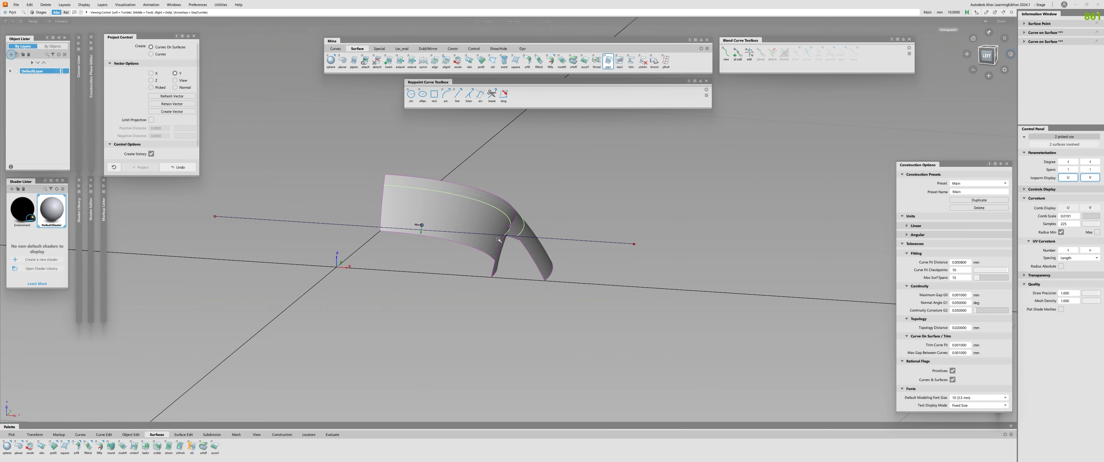
# Select the straight projection line in front of the quarter section and delete it.
pyautogui.keyDown('alt'); pyautogui.keyDown('shift'); pyautogui.moveTo(499, 240); pyautogui.dragTo(449, 253); pyautogui.keyUp('shift'); pyautogui.keyUp('alt')
pyautogui.keyDown('ctrl'); pyautogui.keyDown('shift'); pyautogui.moveTo(300, 253); pyautogui.dragTo(285, 281); pyautogui.keyUp('shift'); pyautogui.keyUp('ctrl')
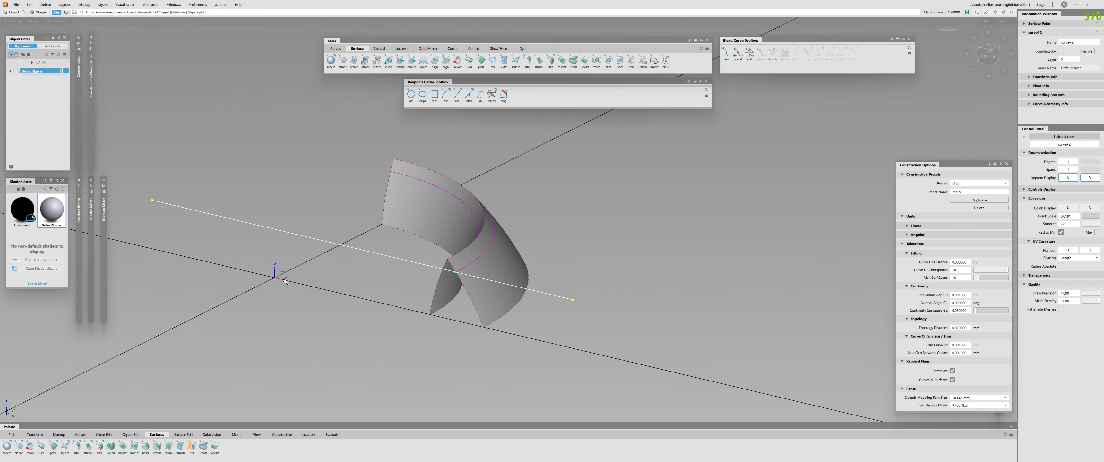
pyautogui.press('Delete')
# Trim the inner and outer quarter surfaces along their projected curves, keeping the regions below the curves.
pyautogui.keyDown('alt'); pyautogui.keyDown('shift'); pyautogui.moveTo(418, 227); pyautogui.dragTo(386, 231); pyautogui.keyUp('shift'); pyautogui.keyUp('alt')
pyautogui.keyDown('ctrl'); pyautogui.keyDown('shift'); pyautogui.moveTo(449, 240); pyautogui.dragTo(484, 264, button='right'); pyautogui.keyUp('shift'); pyautogui.keyUp('ctrl')
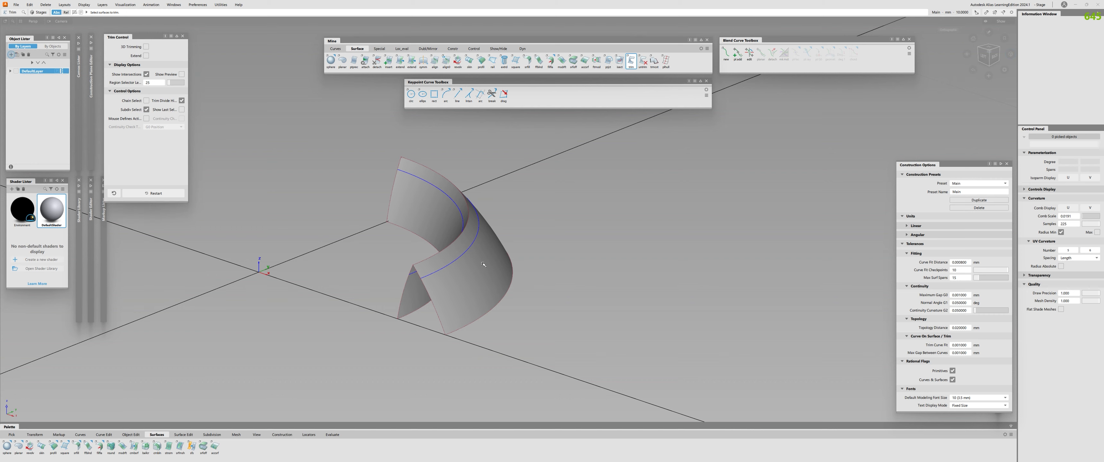
pyautogui.click(483, 265)
pyautogui.keyDown('alt'); pyautogui.keyDown('shift'); pyautogui.moveTo(483, 264); pyautogui.dragTo(437, 292); pyautogui.keyUp('shift'); pyautogui.keyUp('alt')
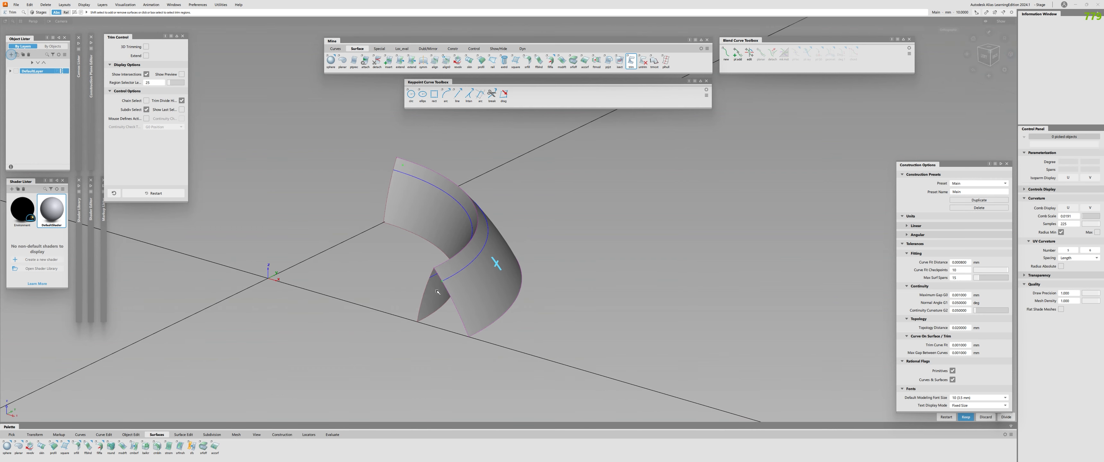
pyautogui.press('space')
pyautogui.keyDown('alt'); pyautogui.keyDown('shift'); pyautogui.moveTo(343, 232); pyautogui.dragTo(471, 240); pyautogui.keyUp('shift'); pyautogui.keyUp('alt')
pyautogui.click(542, 229)
pyautogui.press('space')
pyautogui.keyDown('alt'); pyautogui.keyDown('shift'); pyautogui.moveTo(471, 240); pyautogui.dragTo(565, 266, button='right'); pyautogui.keyUp('shift'); pyautogui.keyUp('alt')
pyautogui.keyDown('alt'); pyautogui.keyDown('shift'); pyautogui.click(565, 266); pyautogui.keyUp('shift'); pyautogui.keyUp('alt')
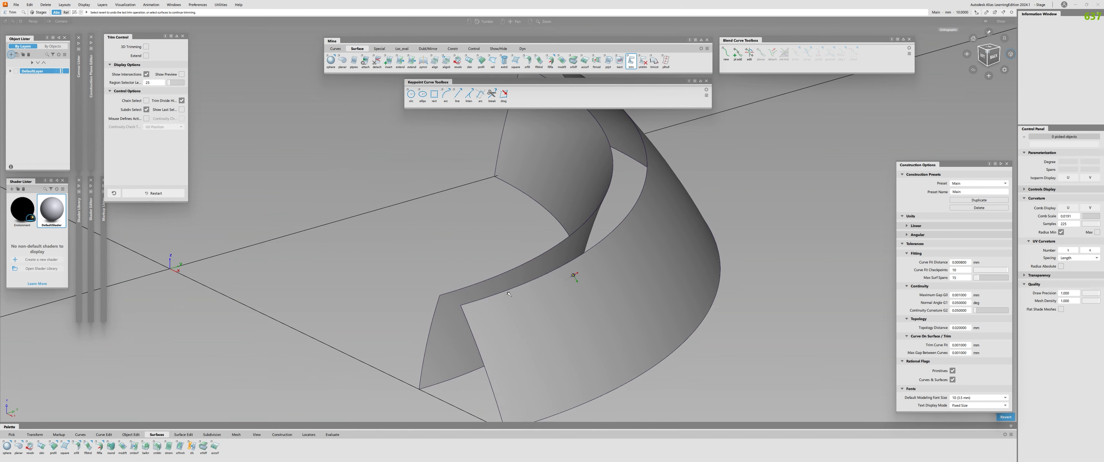
pyautogui.keyDown('alt'); pyautogui.keyDown('shift'); pyautogui.moveTo(575, 273); pyautogui.dragTo(525, 274, button='right'); pyautogui.keyUp('shift'); pyautogui.keyUp('alt')
pyautogui.moveTo(525, 275)
pyautogui.keyDown('alt'); pyautogui.keyDown('shift'); pyautogui.mouseDown()
pyautogui.moveTo(488, 341)
pyautogui.moveTo(531, 275)
pyautogui.mouseUp(); pyautogui.keyUp('shift'); pyautogui.keyUp('alt')
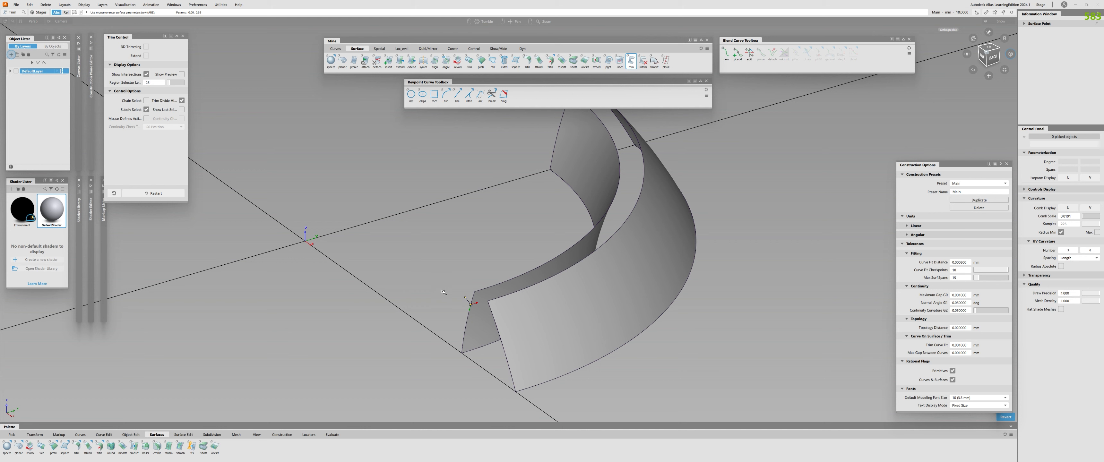
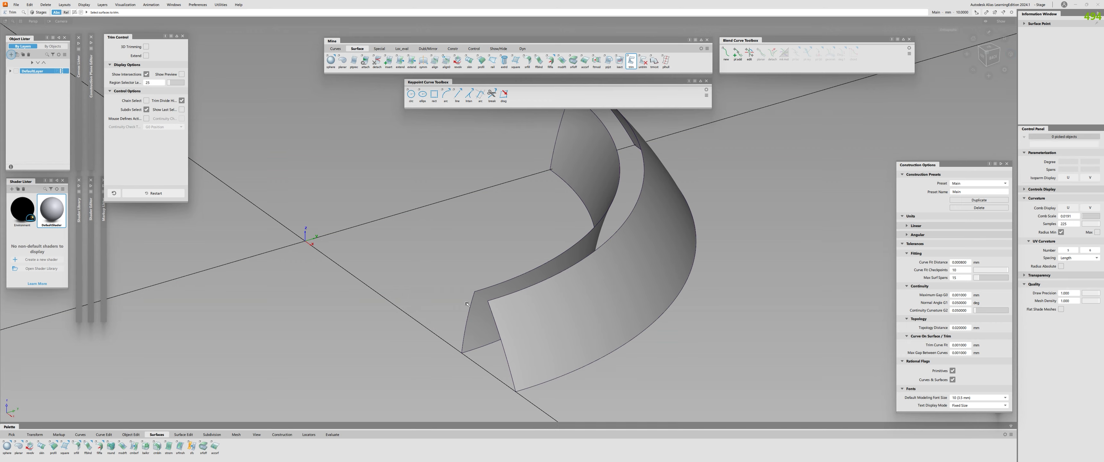
# Examine the trimmed upper edges in the Left view and measure the radius along the outer surface's edge.
pyautogui.keyDown('alt'); pyautogui.keyDown('shift'); pyautogui.moveTo(467, 304); pyautogui.dragTo(407, 251); pyautogui.keyUp('shift'); pyautogui.keyUp('alt')
pyautogui.click(990, 56)
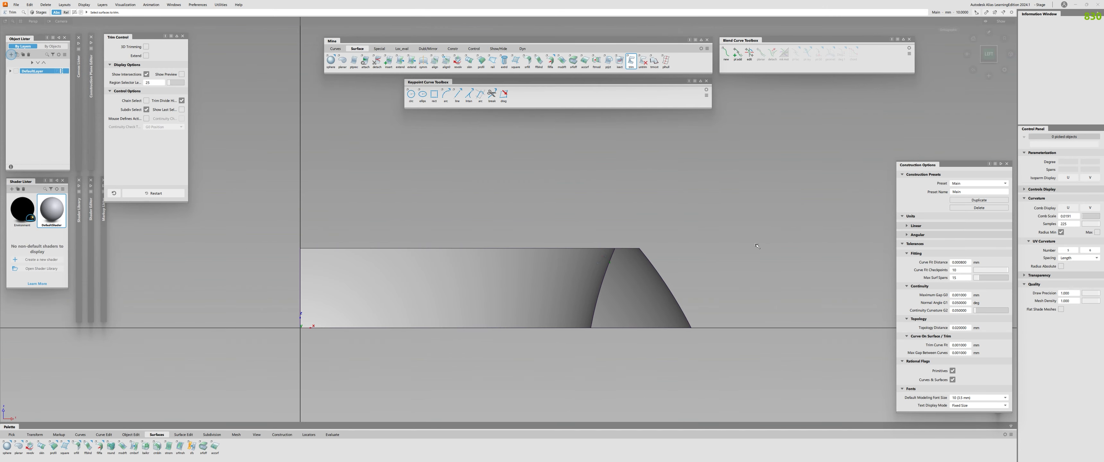
pyautogui.keyDown('alt'); pyautogui.keyDown('shift'); pyautogui.moveTo(719, 248); pyautogui.dragTo(193, 326); pyautogui.keyUp('shift'); pyautogui.keyUp('alt')
pyautogui.click(542, 314)
pyautogui.keyDown('ctrl'); pyautogui.keyDown('shift'); pyautogui.moveTo(518, 299); pyautogui.dragTo(546, 272); pyautogui.keyUp('shift'); pyautogui.keyUp('ctrl')
pyautogui.click(543, 315)
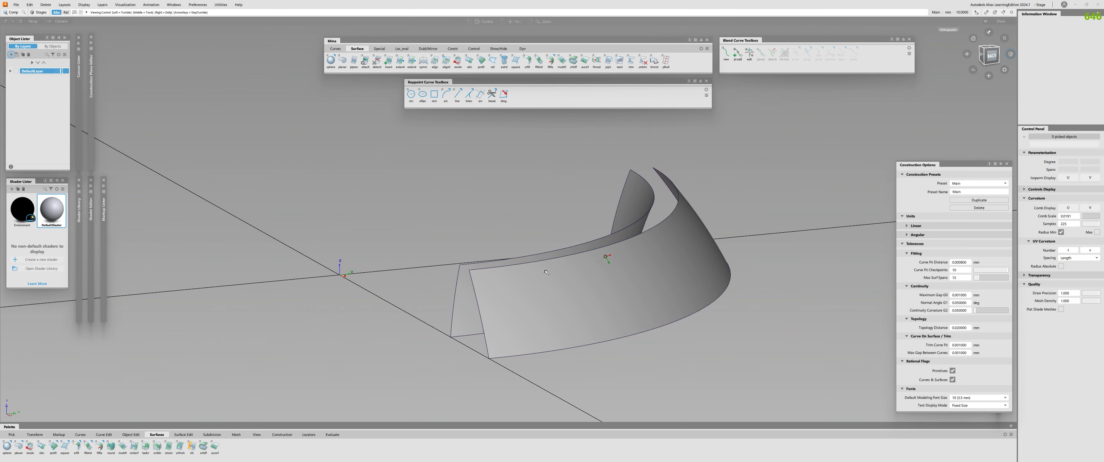
pyautogui.keyDown('alt'); pyautogui.keyDown('shift'); pyautogui.moveTo(480, 284); pyautogui.dragTo(513, 316); pyautogui.keyUp('shift'); pyautogui.keyUp('alt')
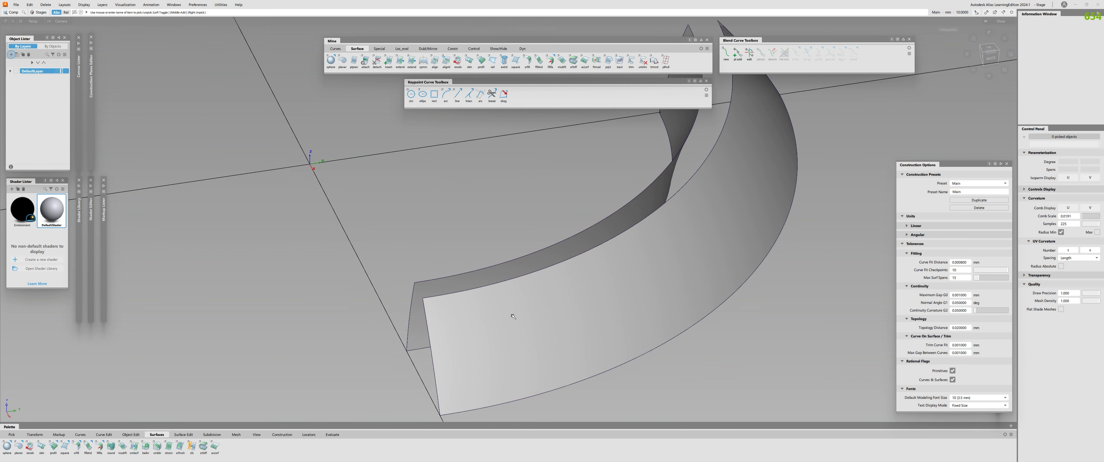
pyautogui.keyDown('ctrl'); pyautogui.keyDown('shift'); pyautogui.click(533, 316); pyautogui.keyUp('shift'); pyautogui.keyUp('ctrl')
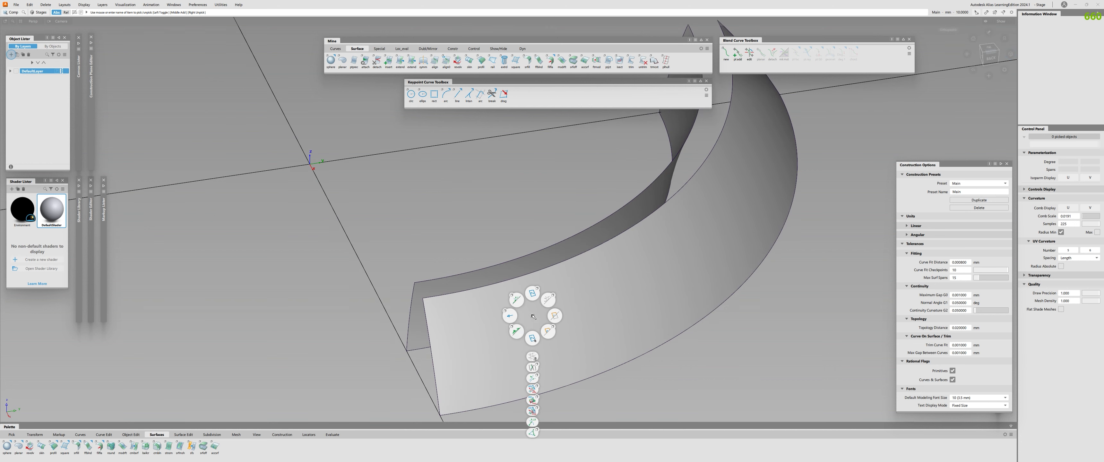
pyautogui.click(533, 422)
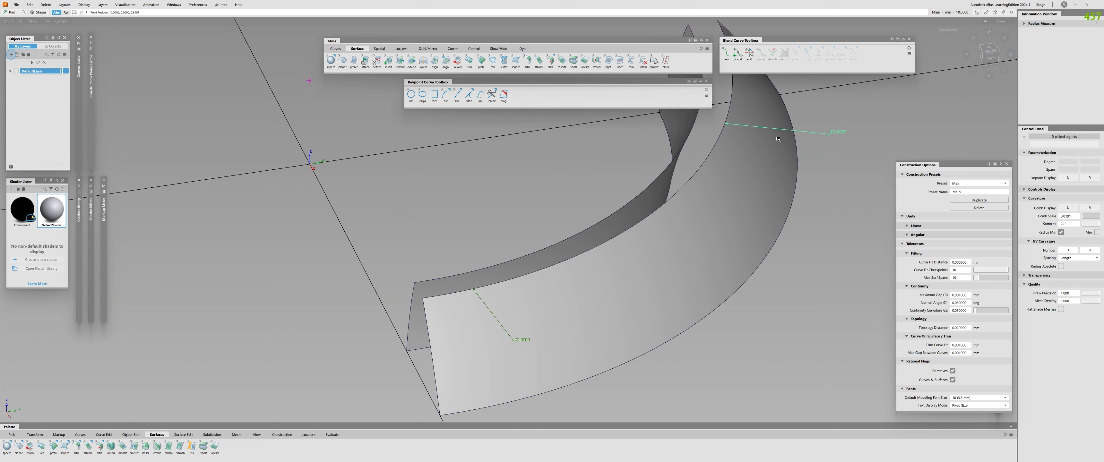
pyautogui.keyDown('alt'); pyautogui.keyDown('shift'); pyautogui.moveTo(509, 342); pyautogui.dragTo(500, 328); pyautogui.keyUp('shift'); pyautogui.keyUp('alt')
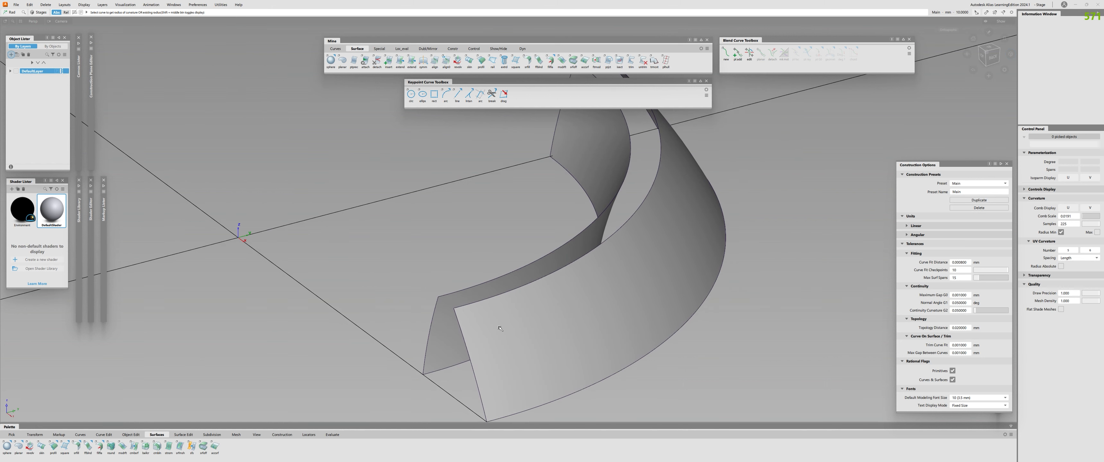
# Build a freeform blend between the trimmed edges of the inner and outer surfaces with G2 curvature on both sides.
pyautogui.press('f')
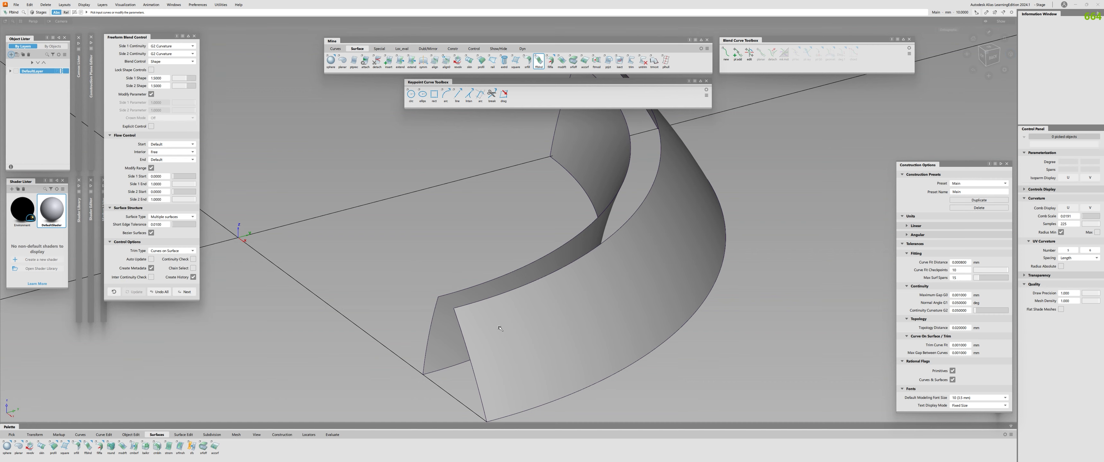
pyautogui.moveTo(603, 249)
pyautogui.keyDown('alt'); pyautogui.keyDown('shift'); pyautogui.mouseDown()
pyautogui.moveTo(480, 316)
pyautogui.moveTo(547, 347)
pyautogui.moveTo(547, 299)
pyautogui.moveTo(558, 319)
pyautogui.moveTo(611, 288)
pyautogui.moveTo(559, 274)
pyautogui.moveTo(609, 285)
pyautogui.moveTo(586, 264)
pyautogui.mouseUp(); pyautogui.keyUp('shift'); pyautogui.keyUp('alt')
pyautogui.keyDown('alt'); pyautogui.keyDown('shift'); pyautogui.moveTo(586, 265); pyautogui.dragTo(576, 260, button='right'); pyautogui.keyUp('shift'); pyautogui.keyUp('alt')
pyautogui.moveTo(520, 293)
pyautogui.keyDown('alt'); pyautogui.keyDown('shift'); pyautogui.mouseDown()
pyautogui.moveTo(535, 261)
pyautogui.moveTo(504, 292)
pyautogui.mouseUp(); pyautogui.keyUp('shift'); pyautogui.keyUp('alt')
pyautogui.click(552, 247)
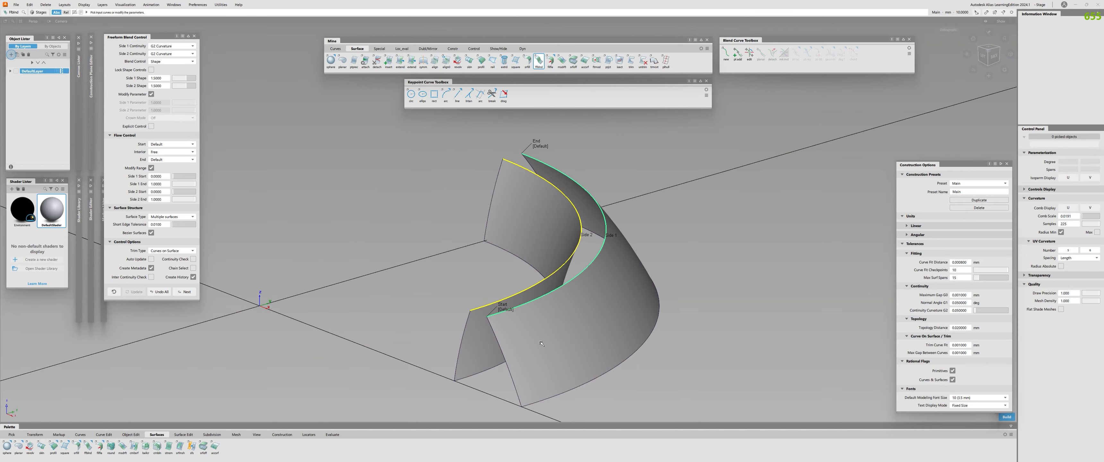
pyautogui.press('space')
# Examine the blend's shape and the divisions between its pieces from above and along its length.
pyautogui.keyDown('alt'); pyautogui.keyDown('shift'); pyautogui.moveTo(564, 324); pyautogui.dragTo(581, 239, button='right'); pyautogui.keyUp('shift'); pyautogui.keyUp('alt')
pyautogui.keyDown('alt'); pyautogui.keyDown('shift'); pyautogui.moveTo(581, 239); pyautogui.dragTo(478, 314); pyautogui.keyUp('shift'); pyautogui.keyUp('alt')
pyautogui.keyDown('alt'); pyautogui.keyDown('shift'); pyautogui.moveTo(478, 315); pyautogui.dragTo(377, 315, button='right'); pyautogui.keyUp('shift'); pyautogui.keyUp('alt')
pyautogui.keyDown('alt'); pyautogui.keyDown('shift'); pyautogui.moveTo(377, 314); pyautogui.dragTo(334, 367); pyautogui.keyUp('shift'); pyautogui.keyUp('alt')
pyautogui.keyDown('alt'); pyautogui.keyDown('shift'); pyautogui.moveTo(334, 367); pyautogui.dragTo(611, 304, button='right'); pyautogui.keyUp('shift'); pyautogui.keyUp('alt')
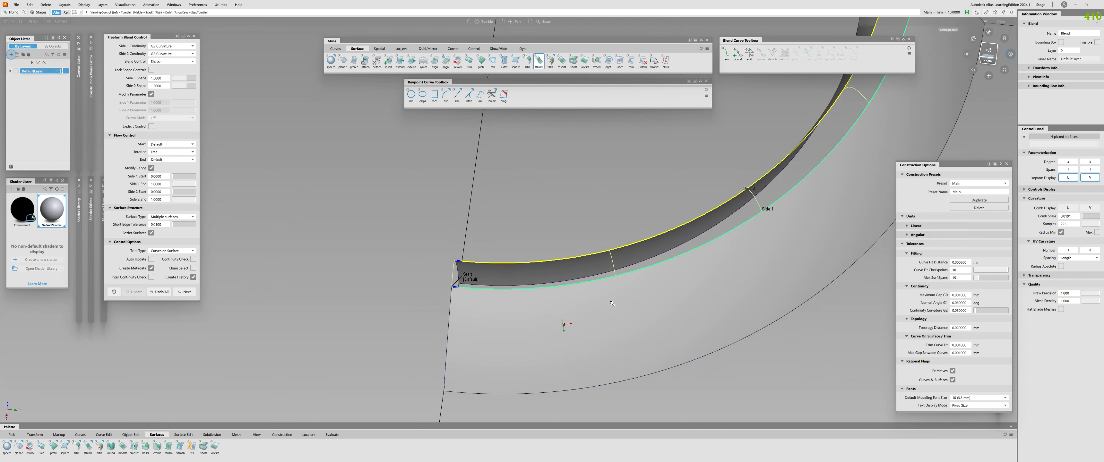
pyautogui.moveTo(612, 304)
pyautogui.keyDown('alt'); pyautogui.keyDown('shift'); pyautogui.mouseDown()
pyautogui.moveTo(474, 319)
pyautogui.moveTo(421, 285)
pyautogui.moveTo(455, 305)
pyautogui.mouseUp(); pyautogui.keyUp('shift'); pyautogui.keyUp('alt')
pyautogui.click(475, 297)
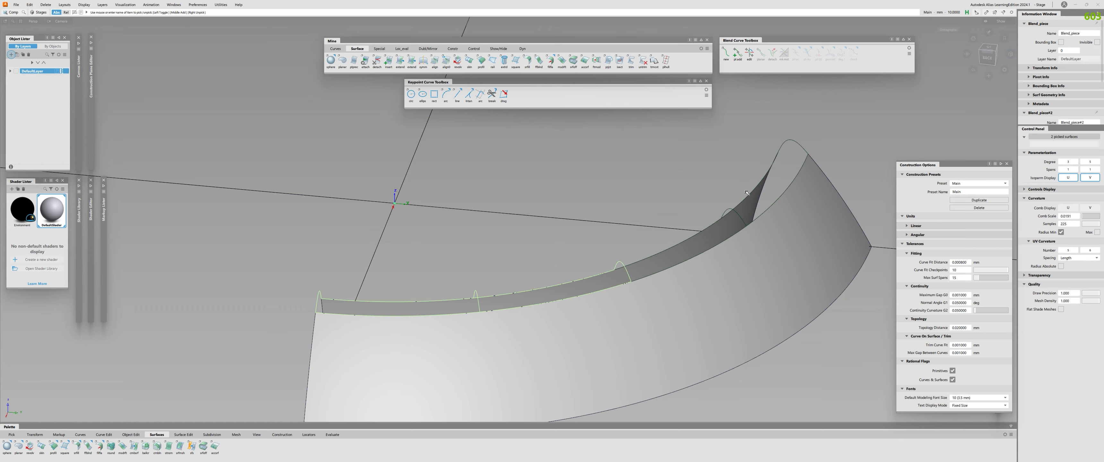
pyautogui.keyDown('alt'); pyautogui.keyDown('shift'); pyautogui.moveTo(424, 358); pyautogui.dragTo(392, 358); pyautogui.keyUp('shift'); pyautogui.keyUp('alt')
pyautogui.keyDown('ctrl'); pyautogui.keyDown('shift'); pyautogui.moveTo(392, 358); pyautogui.dragTo(392, 337); pyautogui.keyUp('shift'); pyautogui.keyUp('ctrl')
pyautogui.keyDown('alt'); pyautogui.keyDown('shift'); pyautogui.moveTo(425, 357); pyautogui.dragTo(377, 357, button='right'); pyautogui.keyUp('shift'); pyautogui.keyUp('alt')
pyautogui.keyDown('alt'); pyautogui.keyDown('shift'); pyautogui.moveTo(377, 357); pyautogui.dragTo(385, 343); pyautogui.keyUp('shift'); pyautogui.keyUp('alt')
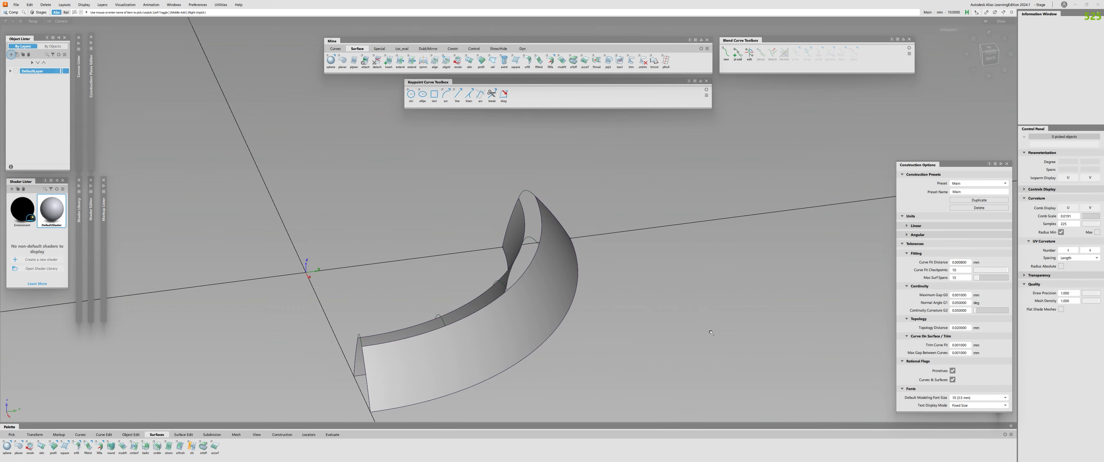
pyautogui.keyDown('alt'); pyautogui.keyDown('shift'); pyautogui.moveTo(385, 343); pyautogui.dragTo(415, 338, button='right'); pyautogui.keyUp('shift'); pyautogui.keyUp('alt')
pyautogui.keyDown('alt'); pyautogui.keyDown('shift'); pyautogui.moveTo(415, 338); pyautogui.dragTo(458, 299, button='middle'); pyautogui.keyUp('shift'); pyautogui.keyUp('alt')
pyautogui.keyDown('ctrl'); pyautogui.keyDown('shift'); pyautogui.moveTo(438, 298); pyautogui.dragTo(445, 321); pyautogui.keyUp('shift'); pyautogui.keyUp('ctrl')
pyautogui.keyDown('alt'); pyautogui.keyDown('shift'); pyautogui.moveTo(454, 326); pyautogui.dragTo(497, 317, button='right'); pyautogui.keyUp('shift'); pyautogui.keyUp('alt')
pyautogui.keyDown('alt'); pyautogui.keyDown('shift'); pyautogui.moveTo(335, 290); pyautogui.dragTo(523, 307); pyautogui.keyUp('shift'); pyautogui.keyUp('alt')
# Reopen the freeform blend for editing and examine its cross-section at the front end and along the curve.
pyautogui.doubleClick(497, 270)
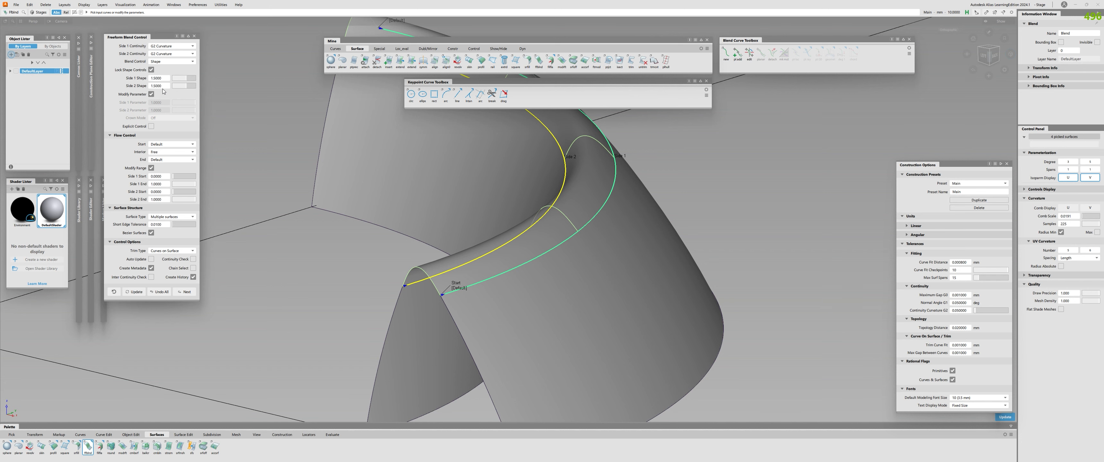
pyautogui.keyDown('alt'); pyautogui.keyDown('shift'); pyautogui.moveTo(223, 110); pyautogui.dragTo(486, 274); pyautogui.keyUp('shift'); pyautogui.keyUp('alt')
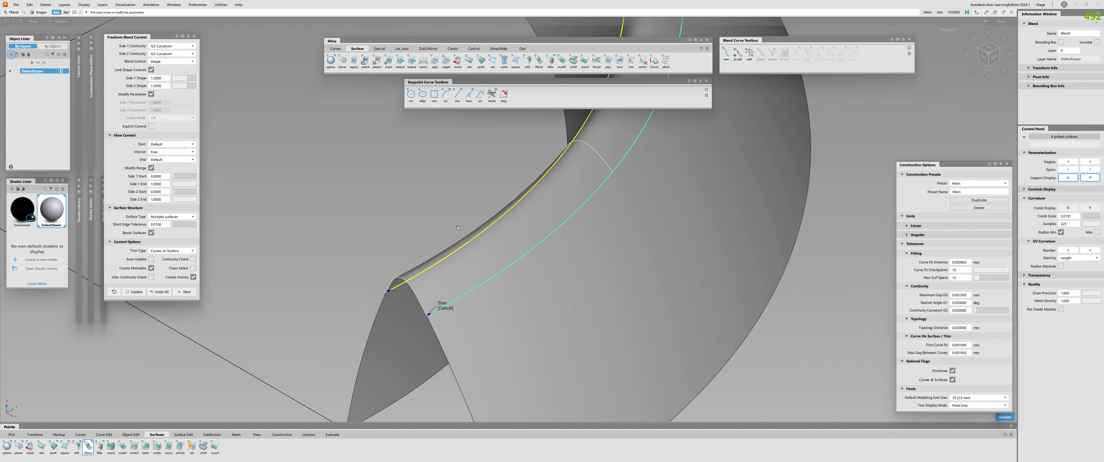
pyautogui.keyDown('alt'); pyautogui.keyDown('shift'); pyautogui.moveTo(457, 228); pyautogui.dragTo(564, 223); pyautogui.keyUp('shift'); pyautogui.keyUp('alt')
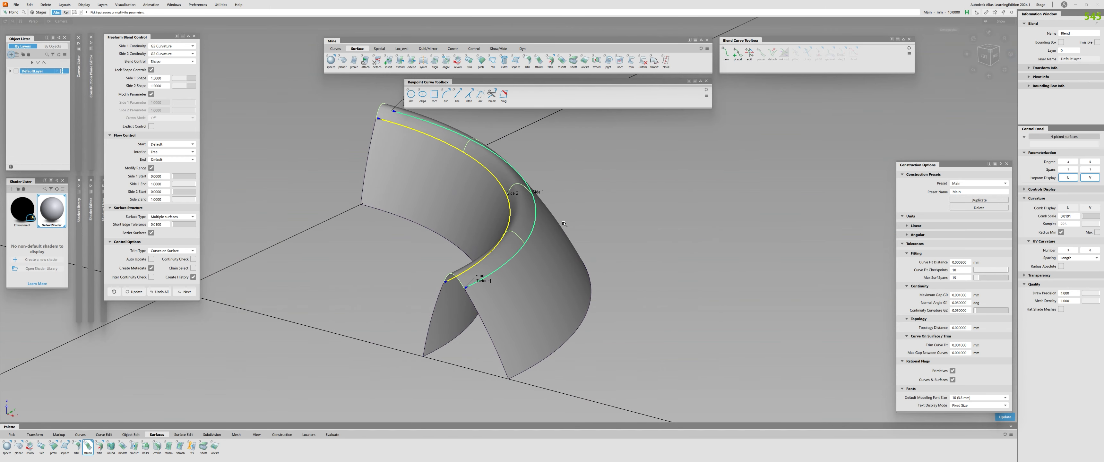
pyautogui.moveTo(475, 299)
pyautogui.keyDown('alt'); pyautogui.keyDown('shift'); pyautogui.mouseDown()
pyautogui.moveTo(483, 257)
pyautogui.moveTo(584, 262)
pyautogui.moveTo(458, 242)
pyautogui.moveTo(318, 380)
pyautogui.moveTo(471, 289)
pyautogui.moveTo(480, 253)
pyautogui.moveTo(456, 266)
pyautogui.moveTo(476, 302)
pyautogui.mouseUp(); pyautogui.keyUp('shift'); pyautogui.keyUp('alt')
pyautogui.press('space')
# Display the blend's control vertices and examine their layout at the front end.
pyautogui.click(455, 266)
pyautogui.press('space')
pyautogui.keyDown('alt'); pyautogui.keyDown('shift'); pyautogui.moveTo(436, 335); pyautogui.dragTo(438, 279); pyautogui.keyUp('shift'); pyautogui.keyUp('alt')
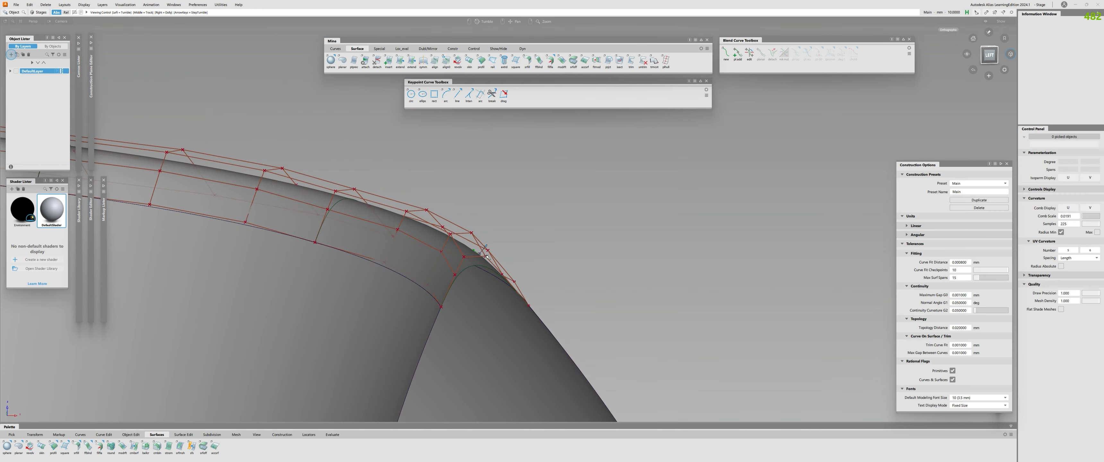
pyautogui.keyDown('alt'); pyautogui.keyDown('shift'); pyautogui.moveTo(487, 256); pyautogui.dragTo(396, 254); pyautogui.keyUp('shift'); pyautogui.keyUp('alt')
pyautogui.keyDown('alt'); pyautogui.keyDown('shift'); pyautogui.moveTo(493, 248); pyautogui.dragTo(511, 253); pyautogui.keyUp('shift'); pyautogui.keyUp('alt')
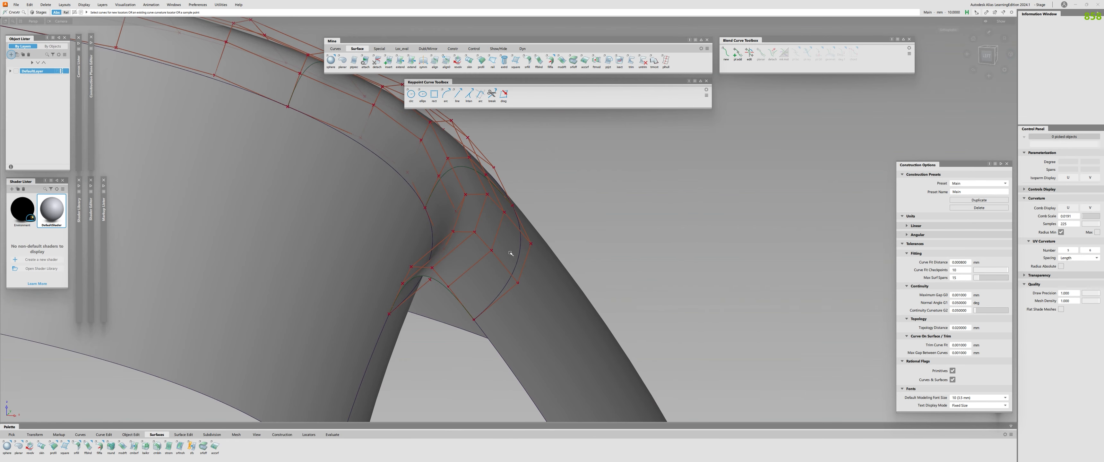
pyautogui.keyDown('alt'); pyautogui.keyDown('shift'); pyautogui.moveTo(498, 208); pyautogui.dragTo(510, 240); pyautogui.keyUp('shift'); pyautogui.keyUp('alt')
pyautogui.keyDown('alt'); pyautogui.keyDown('shift'); pyautogui.moveTo(510, 240); pyautogui.dragTo(480, 253, button='right'); pyautogui.keyUp('shift'); pyautogui.keyUp('alt')
# Draw a horizontal reference line along the blend's lower edge in the Left view, and delete it.
pyautogui.click(487, 250)
pyautogui.click(486, 250)
pyautogui.scroll(4, 479, 249)
pyautogui.keyDown('alt'); pyautogui.keyDown('shift'); pyautogui.moveTo(478, 254); pyautogui.dragTo(754, 182); pyautogui.keyUp('shift'); pyautogui.keyUp('alt')
pyautogui.click(988, 53)
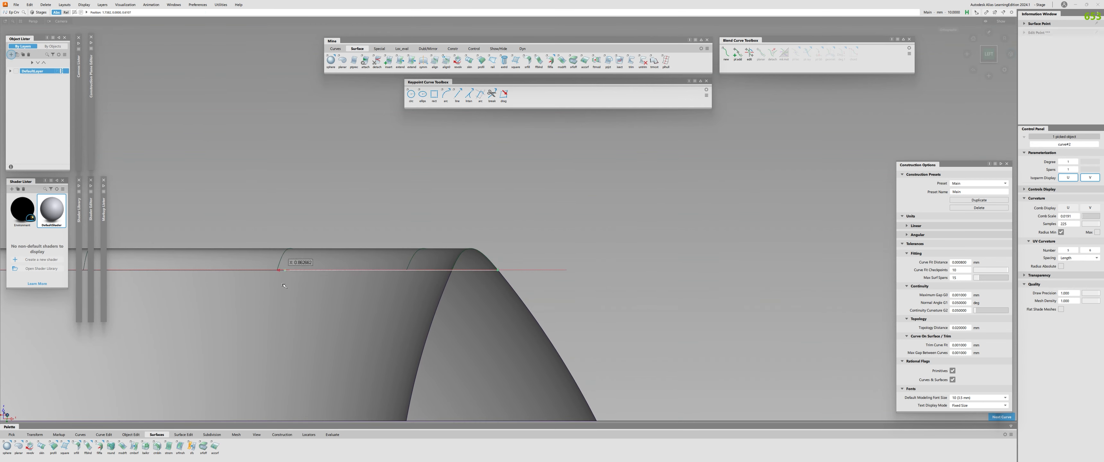
pyautogui.moveTo(284, 286); pyautogui.dragTo(282, 285, button='middle')
pyautogui.keyDown('alt'); pyautogui.keyDown('shift'); pyautogui.moveTo(399, 274); pyautogui.dragTo(260, 405); pyautogui.keyUp('shift'); pyautogui.keyUp('alt')
pyautogui.press('Delete')
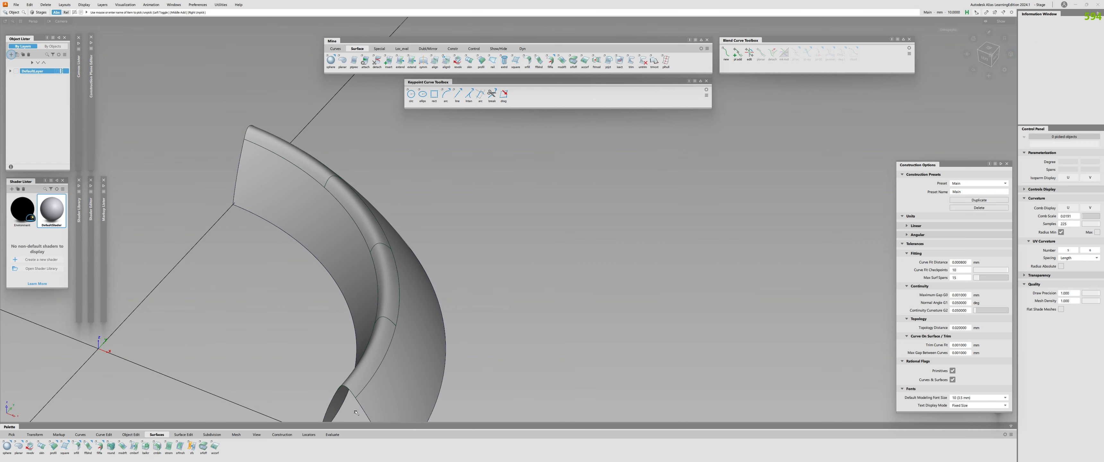
# Isolate one piece of the blend, measure the radius of its edge, and show the hidden surfaces again.
pyautogui.click(382, 346)
pyautogui.hotkey('alt', 'h')
pyautogui.click(380, 346)
pyautogui.keyDown('alt'); pyautogui.keyDown('shift'); pyautogui.moveTo(371, 345); pyautogui.dragTo(324, 360); pyautogui.keyUp('shift'); pyautogui.keyUp('alt')
pyautogui.keyDown('alt'); pyautogui.keyDown('shift'); pyautogui.moveTo(323, 360); pyautogui.dragTo(330, 291, button='middle'); pyautogui.keyUp('shift'); pyautogui.keyUp('alt')
pyautogui.keyDown('ctrl'); pyautogui.keyDown('shift'); pyautogui.moveTo(433, 295); pyautogui.dragTo(433, 401, button='right'); pyautogui.keyUp('shift'); pyautogui.keyUp('ctrl')
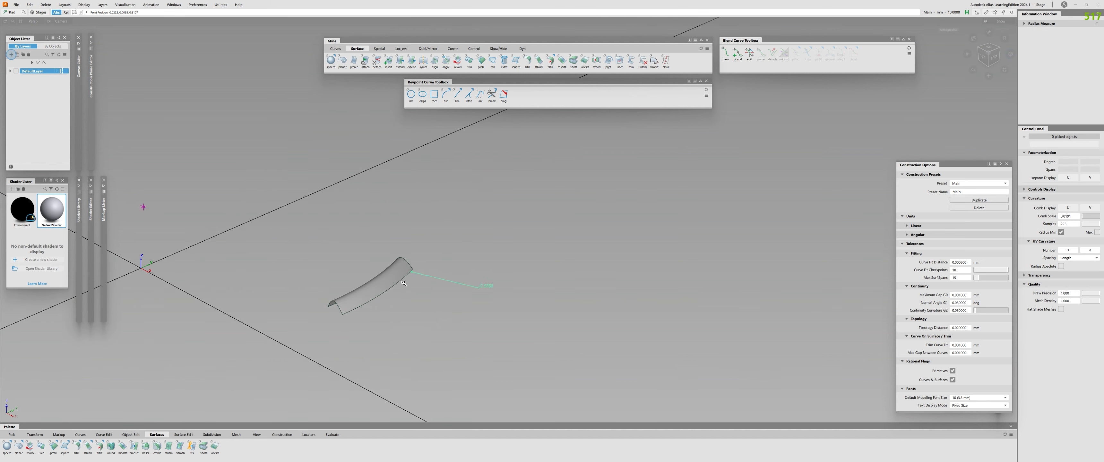
pyautogui.hotkey('alt', 's')
# Extract the blend's front end edge as a separate curve.
pyautogui.keyDown('alt'); pyautogui.keyDown('shift'); pyautogui.moveTo(470, 331); pyautogui.dragTo(501, 328, button='right'); pyautogui.keyUp('shift'); pyautogui.keyUp('alt')
pyautogui.keyDown('alt'); pyautogui.keyDown('shift'); pyautogui.moveTo(501, 328); pyautogui.dragTo(415, 307); pyautogui.keyUp('shift'); pyautogui.keyUp('alt')
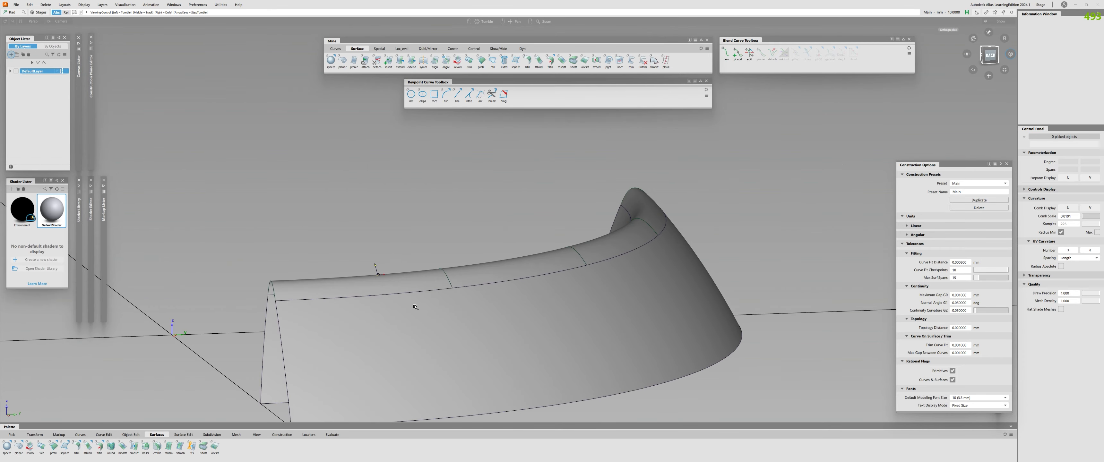
pyautogui.keyDown('alt'); pyautogui.keyDown('shift'); pyautogui.moveTo(526, 298); pyautogui.dragTo(418, 321); pyautogui.keyUp('shift'); pyautogui.keyUp('alt')
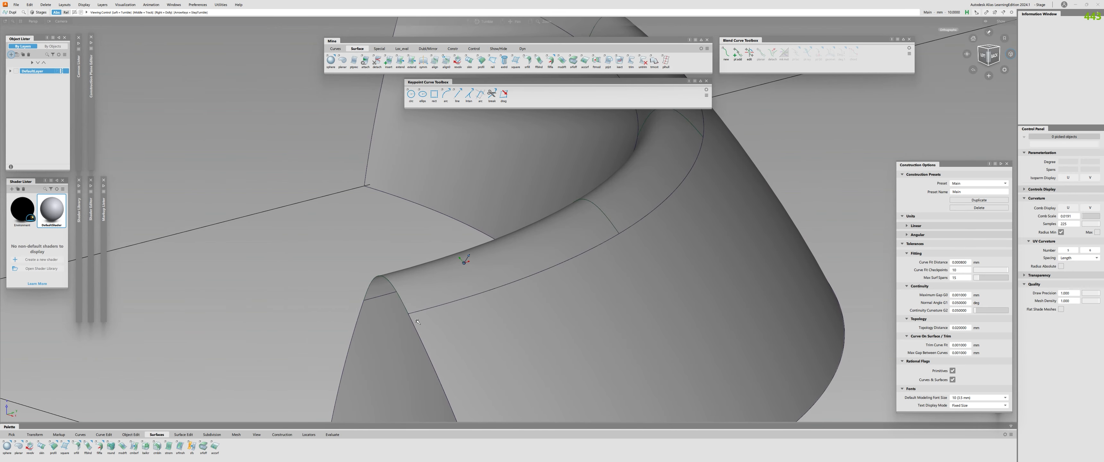
pyautogui.click(381, 276)
pyautogui.keyDown('alt'); pyautogui.keyDown('shift'); pyautogui.moveTo(380, 276); pyautogui.dragTo(334, 296); pyautogui.keyUp('shift'); pyautogui.keyUp('alt')
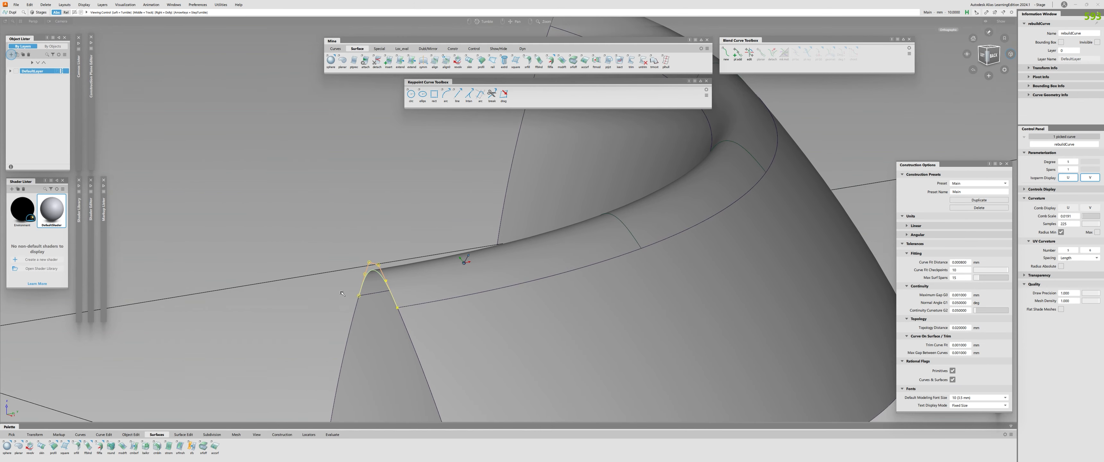
# Reopen the freeform blend and undo it, leaving the extracted end curve between the two trimmed surfaces.
pyautogui.moveTo(389, 325)
pyautogui.keyDown('alt'); pyautogui.keyDown('shift'); pyautogui.mouseDown()
pyautogui.moveTo(492, 322)
pyautogui.moveTo(388, 322)
pyautogui.mouseUp(); pyautogui.keyUp('shift'); pyautogui.keyUp('alt')
pyautogui.keyDown('alt'); pyautogui.keyDown('shift'); pyautogui.moveTo(388, 321); pyautogui.dragTo(334, 321, button='right'); pyautogui.keyUp('shift'); pyautogui.keyUp('alt')
pyautogui.click(507, 249)
pyautogui.click(163, 295)
pyautogui.keyDown('alt'); pyautogui.keyDown('shift'); pyautogui.moveTo(386, 291); pyautogui.dragTo(334, 291, button='right'); pyautogui.keyUp('shift'); pyautogui.keyUp('alt')
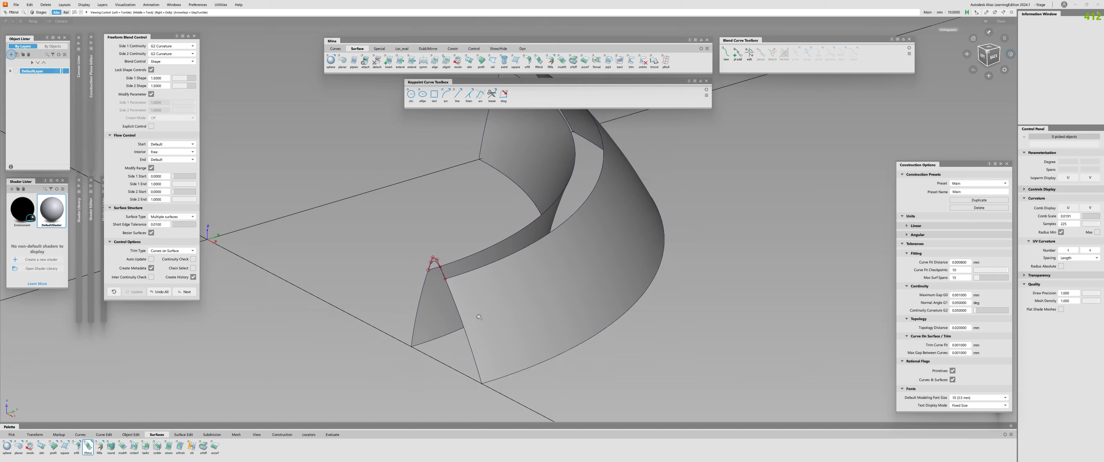
# Build a profile surface by sweeping the extracted end curve along the outer quarter surface's trimmed edge.
pyautogui.moveTo(386, 291)
pyautogui.keyDown('alt'); pyautogui.keyDown('shift'); pyautogui.mouseDown()
pyautogui.moveTo(326, 291)
pyautogui.moveTo(386, 289)
pyautogui.mouseUp(); pyautogui.keyUp('shift'); pyautogui.keyUp('alt')
pyautogui.press('Escape')
pyautogui.keyDown('alt'); pyautogui.keyDown('shift'); pyautogui.moveTo(437, 284); pyautogui.dragTo(449, 283, button='right'); pyautogui.keyUp('shift'); pyautogui.keyUp('alt')
pyautogui.keyDown('alt'); pyautogui.keyDown('shift'); pyautogui.moveTo(449, 283); pyautogui.dragTo(482, 274); pyautogui.keyUp('shift'); pyautogui.keyUp('alt')
pyautogui.moveTo(386, 292)
pyautogui.keyDown('alt'); pyautogui.keyDown('shift'); pyautogui.mouseDown(button='right')
pyautogui.moveTo(423, 284)
pyautogui.moveTo(486, 196)
pyautogui.mouseUp(button='right'); pyautogui.keyUp('shift'); pyautogui.keyUp('alt')
pyautogui.click(481, 60)
pyautogui.keyDown('alt'); pyautogui.keyDown('shift'); pyautogui.moveTo(283, 300); pyautogui.dragTo(319, 283, button='right'); pyautogui.keyUp('shift'); pyautogui.keyUp('alt')
pyautogui.keyDown('alt'); pyautogui.keyDown('shift'); pyautogui.moveTo(445, 241); pyautogui.dragTo(540, 348, button='right'); pyautogui.keyUp('shift'); pyautogui.keyUp('alt')
pyautogui.keyDown('alt'); pyautogui.keyDown('shift'); pyautogui.moveTo(534, 230); pyautogui.dragTo(494, 367, button='middle'); pyautogui.keyUp('shift'); pyautogui.keyUp('alt')
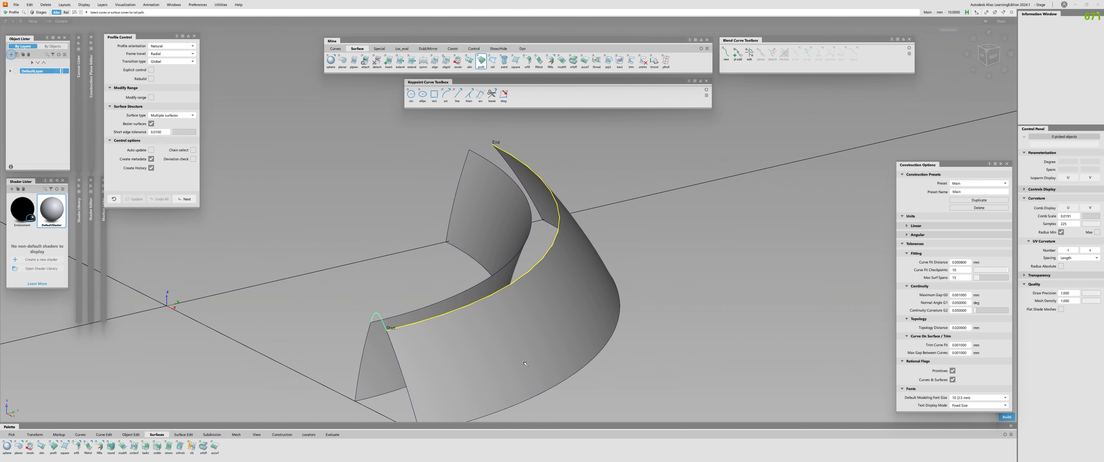
pyautogui.press('space')
# Display and compare the control vertices of the swept fillet and the outer quarter surface.
pyautogui.keyDown('alt'); pyautogui.keyDown('shift'); pyautogui.moveTo(449, 343); pyautogui.dragTo(548, 284); pyautogui.keyUp('shift'); pyautogui.keyUp('alt')
pyautogui.hotkey('ctrl', 'z')
pyautogui.keyDown('alt'); pyautogui.keyDown('shift'); pyautogui.moveTo(548, 284); pyautogui.dragTo(500, 289); pyautogui.keyUp('shift'); pyautogui.keyUp('alt')
pyautogui.click(500, 288)
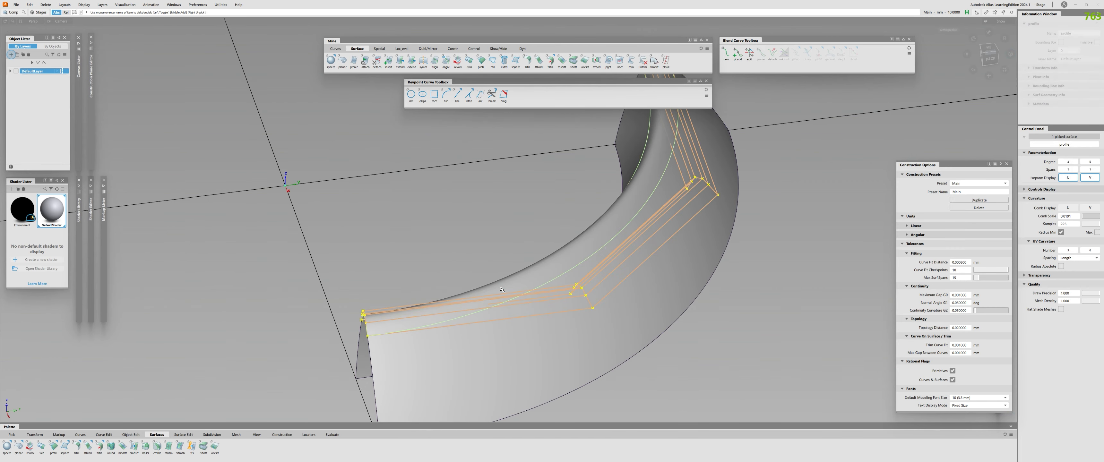
pyautogui.keyDown('alt'); pyautogui.keyDown('shift'); pyautogui.moveTo(500, 289); pyautogui.dragTo(545, 316, button='right'); pyautogui.keyUp('shift'); pyautogui.keyUp('alt')
pyautogui.keyDown('alt'); pyautogui.keyDown('shift'); pyautogui.moveTo(546, 316); pyautogui.dragTo(237, 292); pyautogui.keyUp('shift'); pyautogui.keyUp('alt')
pyautogui.click(237, 292)
pyautogui.click(510, 377)
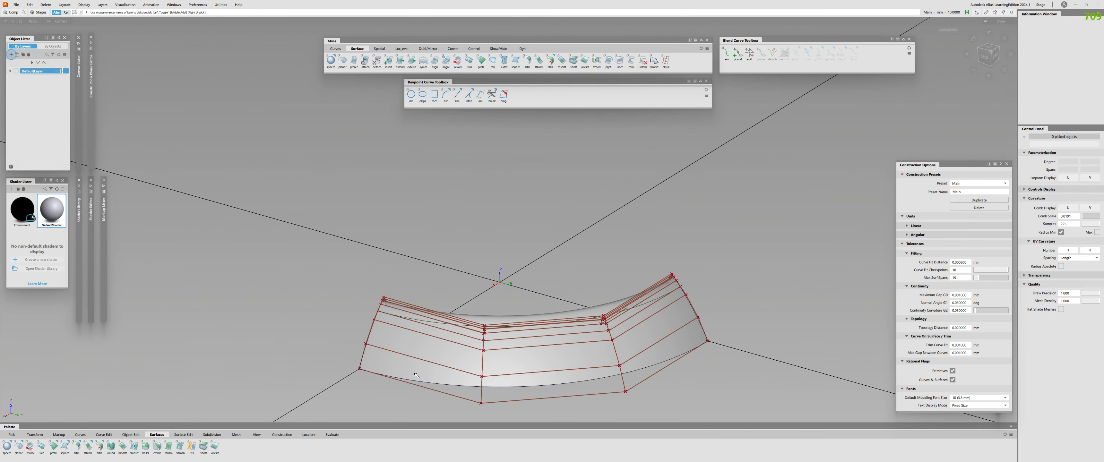
pyautogui.keyDown('alt'); pyautogui.keyDown('shift'); pyautogui.moveTo(367, 343); pyautogui.dragTo(367, 248); pyautogui.keyUp('shift'); pyautogui.keyUp('alt')
pyautogui.hotkey('ctrl', 'h')
# Check the swept fillet's surface continuity, then isolate the fillet and examine the radius of its edges.
pyautogui.keyDown('alt'); pyautogui.keyDown('shift'); pyautogui.moveTo(409, 317); pyautogui.dragTo(454, 308, button='right'); pyautogui.keyUp('shift'); pyautogui.keyUp('alt')
pyautogui.keyDown('alt'); pyautogui.keyDown('shift'); pyautogui.moveTo(342, 266); pyautogui.dragTo(527, 248); pyautogui.keyUp('shift'); pyautogui.keyUp('alt')
pyautogui.click(548, 285)
pyautogui.click(548, 251)
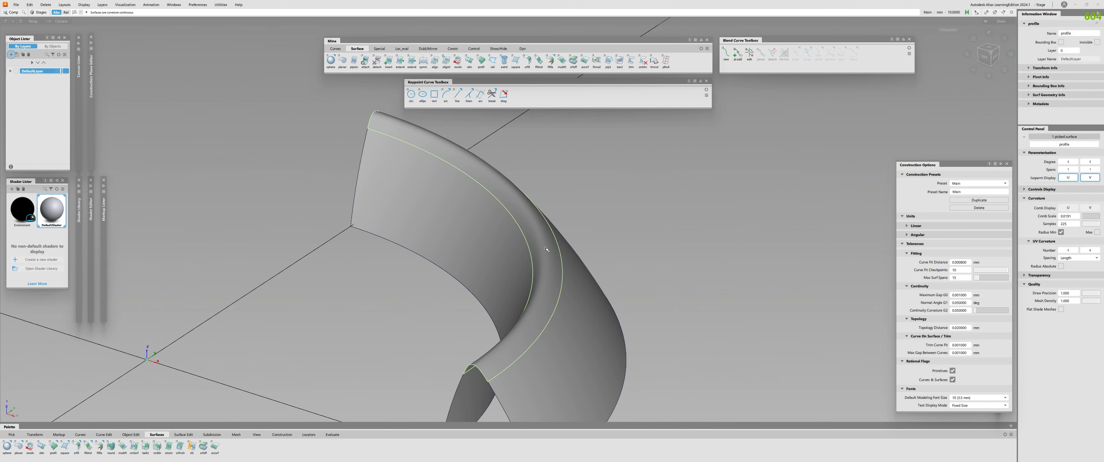
pyautogui.hotkey('alt', 'h')
pyautogui.click(548, 252)
pyautogui.keyDown('alt'); pyautogui.keyDown('shift'); pyautogui.moveTo(570, 291); pyautogui.dragTo(549, 365); pyautogui.keyUp('shift'); pyautogui.keyUp('alt')
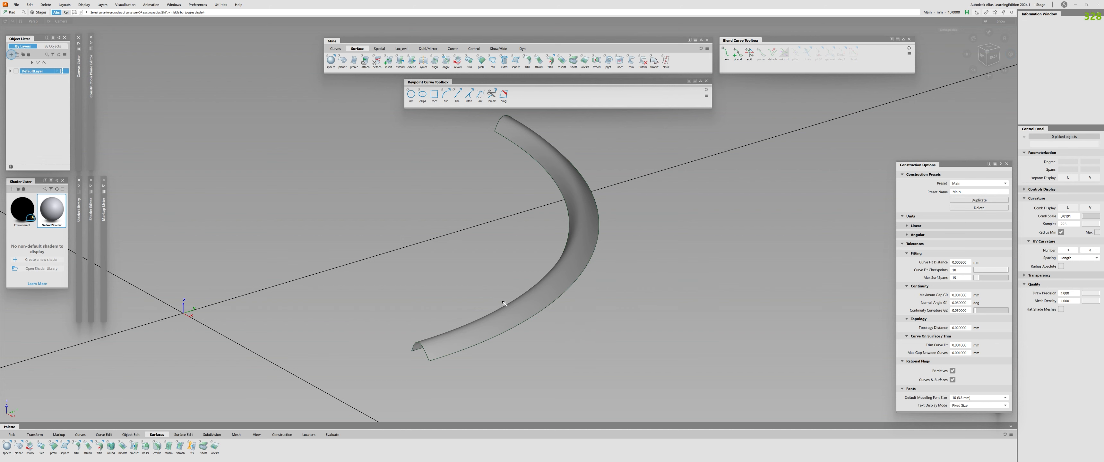
# Unhide the trimmed quarter surfaces and select them together with the swept fillet.
pyautogui.keyDown('alt'); pyautogui.keyDown('shift'); pyautogui.moveTo(504, 303); pyautogui.dragTo(442, 343); pyautogui.keyUp('shift'); pyautogui.keyUp('alt')
pyautogui.hotkey('alt', 'h')
pyautogui.moveTo(455, 300); pyautogui.dragTo(662, 339)
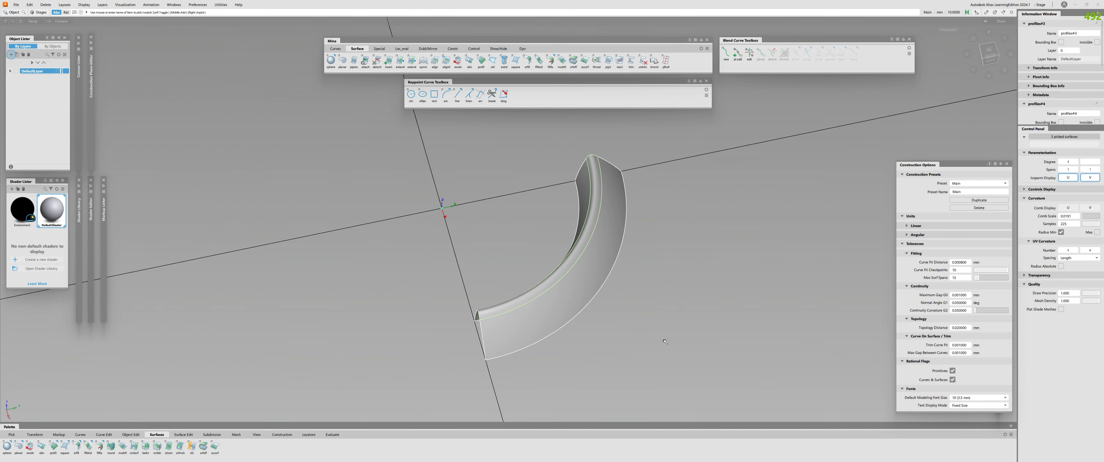
pyautogui.hotkey('alt', 'd')
pyautogui.click(665, 339)
pyautogui.moveTo(614, 308); pyautogui.dragTo(478, 189)
pyautogui.keyDown('alt'); pyautogui.keyDown('shift'); pyautogui.moveTo(545, 281); pyautogui.dragTo(569, 300); pyautogui.keyUp('shift'); pyautogui.keyUp('alt')
pyautogui.keyDown('alt'); pyautogui.keyDown('shift'); pyautogui.moveTo(570, 300); pyautogui.dragTo(586, 245, button='right'); pyautogui.keyUp('shift'); pyautogui.keyUp('alt')
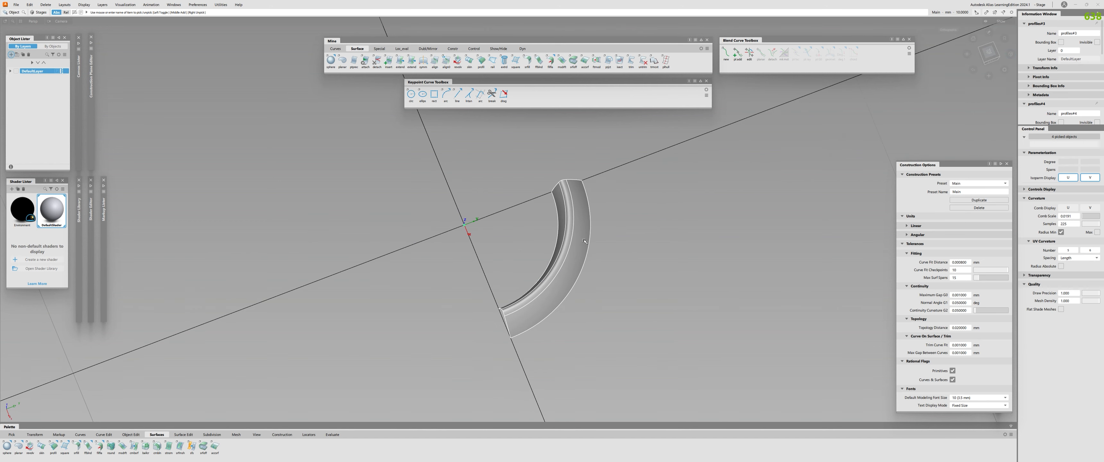
# Mirror-duplicate the quarter section across both ground axes to form a complete ring, and shade the mirrored surfaces.
pyautogui.press('Escape')
pyautogui.keyDown('alt'); pyautogui.keyDown('shift'); pyautogui.moveTo(581, 239); pyautogui.dragTo(616, 247); pyautogui.keyUp('shift'); pyautogui.keyUp('alt')
pyautogui.moveTo(615, 247)
pyautogui.keyDown('ctrl'); pyautogui.keyDown('shift'); pyautogui.mouseDown(button='right')
pyautogui.moveTo(586, 254)
pyautogui.moveTo(608, 256)
pyautogui.mouseUp(button='right'); pyautogui.keyUp('shift'); pyautogui.keyUp('ctrl')
pyautogui.keyDown('ctrl'); pyautogui.keyDown('shift'); pyautogui.moveTo(609, 256); pyautogui.dragTo(629, 256, button='right'); pyautogui.keyUp('shift'); pyautogui.keyUp('ctrl')
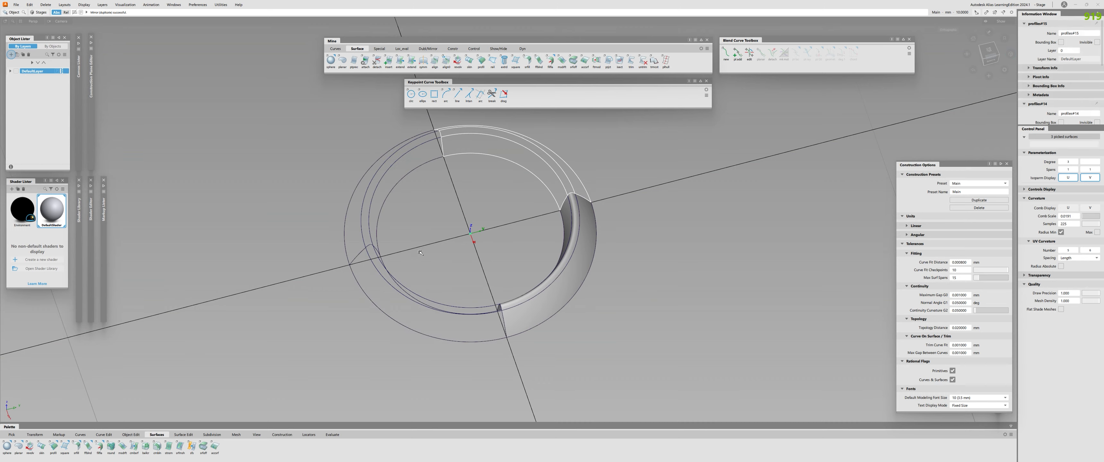
pyautogui.keyDown('alt'); pyautogui.keyDown('shift'); pyautogui.moveTo(600, 257); pyautogui.dragTo(472, 228); pyautogui.keyUp('shift'); pyautogui.keyUp('alt')
pyautogui.press('Escape')
pyautogui.keyDown('ctrl'); pyautogui.keyDown('shift'); pyautogui.moveTo(451, 218); pyautogui.dragTo(472, 200, button='middle'); pyautogui.keyUp('shift'); pyautogui.keyUp('ctrl')
pyautogui.moveTo(479, 194)
pyautogui.keyDown('alt'); pyautogui.keyDown('shift'); pyautogui.mouseDown()
pyautogui.moveTo(574, 163)
pyautogui.moveTo(362, 205)
pyautogui.mouseUp(); pyautogui.keyUp('shift'); pyautogui.keyUp('alt')
pyautogui.keyDown('alt'); pyautogui.keyDown('shift'); pyautogui.moveTo(362, 205); pyautogui.dragTo(317, 231, button='right'); pyautogui.keyUp('shift'); pyautogui.keyUp('alt')
pyautogui.keyDown('alt'); pyautogui.keyDown('shift'); pyautogui.moveTo(317, 231); pyautogui.dragTo(382, 306); pyautogui.keyUp('shift'); pyautogui.keyUp('alt')
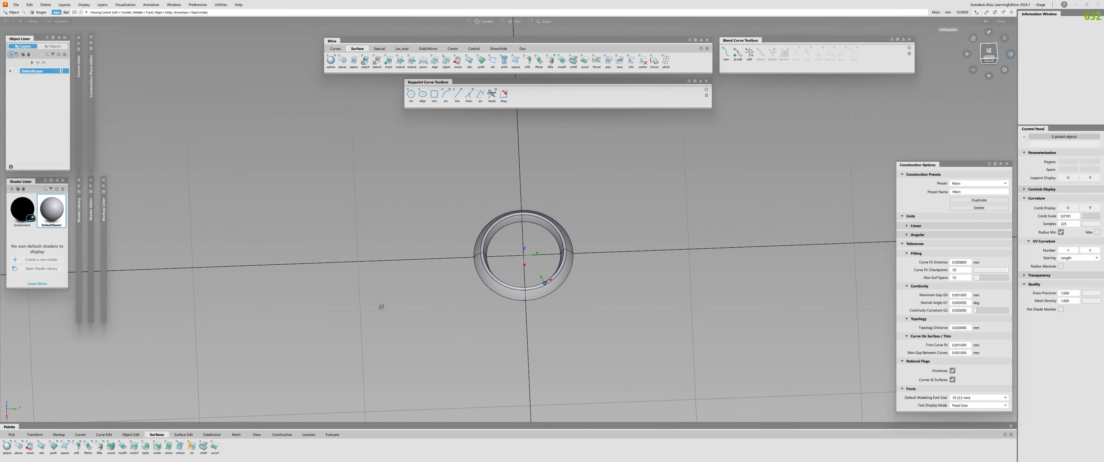
pyautogui.keyDown('alt'); pyautogui.keyDown('shift'); pyautogui.moveTo(382, 307); pyautogui.dragTo(424, 296, button='right'); pyautogui.keyUp('shift'); pyautogui.keyUp('alt')
# Copy and paste one half of the ring and move the half-ring copy well clear of the full ring.
pyautogui.moveTo(428, 198); pyautogui.dragTo(496, 283)
pyautogui.keyDown('alt'); pyautogui.keyDown('shift'); pyautogui.moveTo(493, 282); pyautogui.dragTo(452, 264); pyautogui.keyUp('shift'); pyautogui.keyUp('alt')
pyautogui.hotkey('ctrl', 'c')
pyautogui.hotkey('ctrl', 'v')
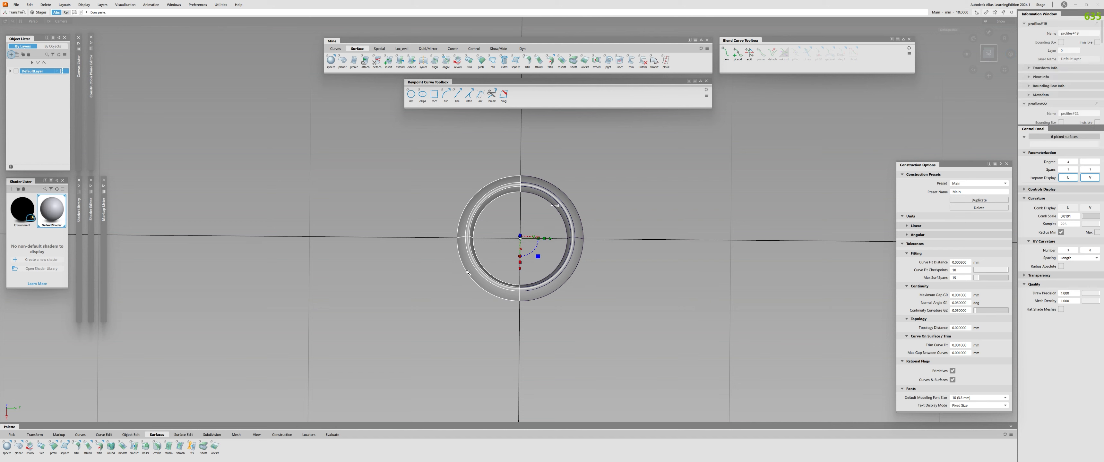
pyautogui.moveTo(555, 241); pyautogui.dragTo(213, 241)
pyautogui.keyDown('alt'); pyautogui.keyDown('shift'); pyautogui.moveTo(213, 240); pyautogui.dragTo(408, 236, button='middle'); pyautogui.keyUp('shift'); pyautogui.keyUp('alt')
pyautogui.moveTo(407, 236); pyautogui.dragTo(398, 238)
pyautogui.keyDown('ctrl'); pyautogui.keyDown('shift'); pyautogui.moveTo(438, 267); pyautogui.dragTo(438, 308, button='right'); pyautogui.keyUp('shift'); pyautogui.keyUp('ctrl')
pyautogui.keyDown('alt'); pyautogui.keyDown('shift'); pyautogui.moveTo(374, 343); pyautogui.dragTo(363, 275); pyautogui.keyUp('shift'); pyautogui.keyUp('alt')
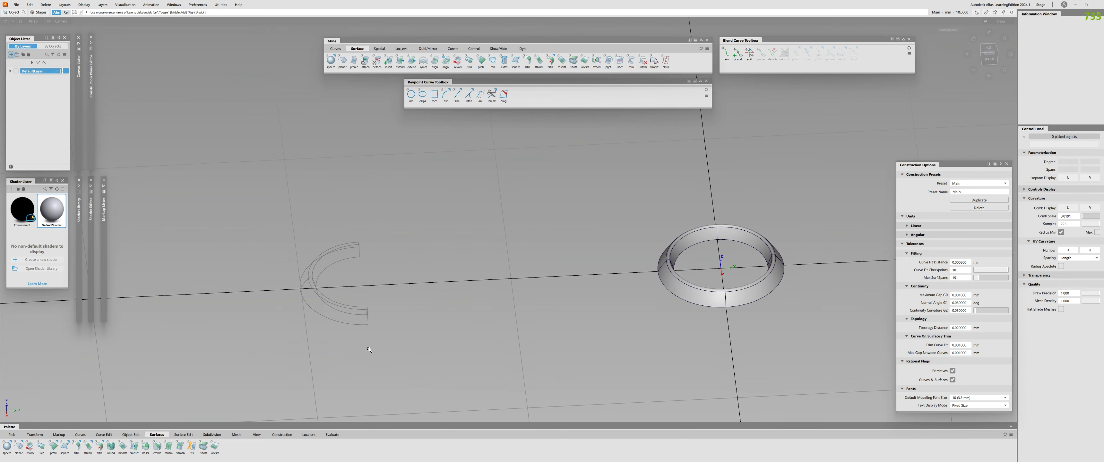
# Examine the complete ring from above and at an angle with its surfaces selected.
pyautogui.keyDown('alt'); pyautogui.keyDown('shift'); pyautogui.moveTo(418, 307); pyautogui.dragTo(364, 303, button='middle'); pyautogui.keyUp('shift'); pyautogui.keyUp('alt')
pyautogui.keyDown('alt'); pyautogui.keyDown('shift'); pyautogui.moveTo(364, 303); pyautogui.dragTo(412, 305, button='right'); pyautogui.keyUp('shift'); pyautogui.keyUp('alt')
pyautogui.keyDown('alt'); pyautogui.keyDown('shift'); pyautogui.moveTo(561, 286); pyautogui.dragTo(409, 281, button='middle'); pyautogui.keyUp('shift'); pyautogui.keyUp('alt')
pyautogui.keyDown('alt'); pyautogui.keyDown('shift'); pyautogui.moveTo(471, 266); pyautogui.dragTo(488, 325); pyautogui.keyUp('shift'); pyautogui.keyUp('alt')
pyautogui.moveTo(603, 321); pyautogui.dragTo(428, 180)
pyautogui.keyDown('alt'); pyautogui.keyDown('shift'); pyautogui.moveTo(386, 274); pyautogui.dragTo(424, 277, button='right'); pyautogui.keyUp('shift'); pyautogui.keyUp('alt')
pyautogui.keyDown('alt'); pyautogui.keyDown('shift'); pyautogui.moveTo(424, 277); pyautogui.dragTo(399, 218); pyautogui.keyUp('shift'); pyautogui.keyUp('alt')
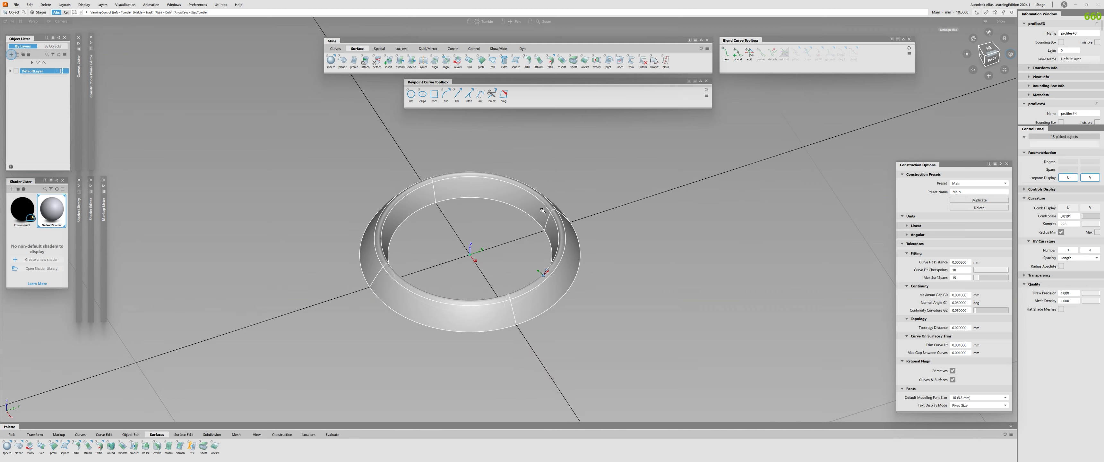
pyautogui.keyDown('alt'); pyautogui.keyDown('shift'); pyautogui.moveTo(377, 221); pyautogui.dragTo(416, 223, button='right'); pyautogui.keyUp('shift'); pyautogui.keyUp('alt')
pyautogui.keyDown('alt'); pyautogui.keyDown('shift'); pyautogui.moveTo(403, 223); pyautogui.dragTo(386, 333); pyautogui.keyUp('shift'); pyautogui.keyUp('alt')
pyautogui.keyDown('alt'); pyautogui.keyDown('shift'); pyautogui.moveTo(407, 334); pyautogui.dragTo(377, 338, button='right'); pyautogui.keyUp('shift'); pyautogui.keyUp('alt')
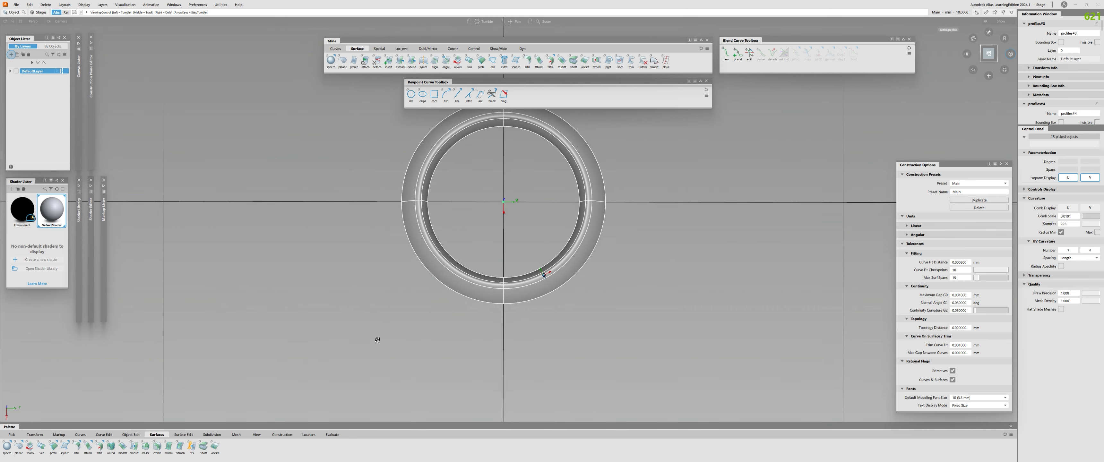
pyautogui.keyDown('alt'); pyautogui.keyDown('shift'); pyautogui.moveTo(377, 338); pyautogui.dragTo(422, 244); pyautogui.keyUp('shift'); pyautogui.keyUp('alt')
pyautogui.click(450, 268)
# Draw a straight line about 0.75 long from the ring's center along the positive Y axis.
pyautogui.keyDown('alt'); pyautogui.keyDown('shift'); pyautogui.moveTo(480, 296); pyautogui.dragTo(481, 260, button='right'); pyautogui.keyUp('shift'); pyautogui.keyUp('alt')
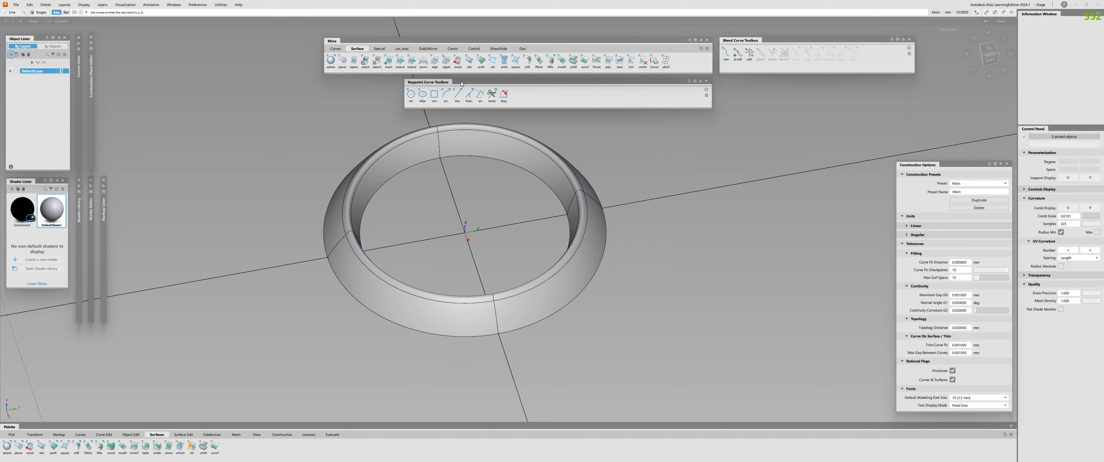
pyautogui.keyDown('alt'); pyautogui.keyDown('shift'); pyautogui.moveTo(482, 236); pyautogui.dragTo(429, 252); pyautogui.keyUp('shift'); pyautogui.keyUp('alt')
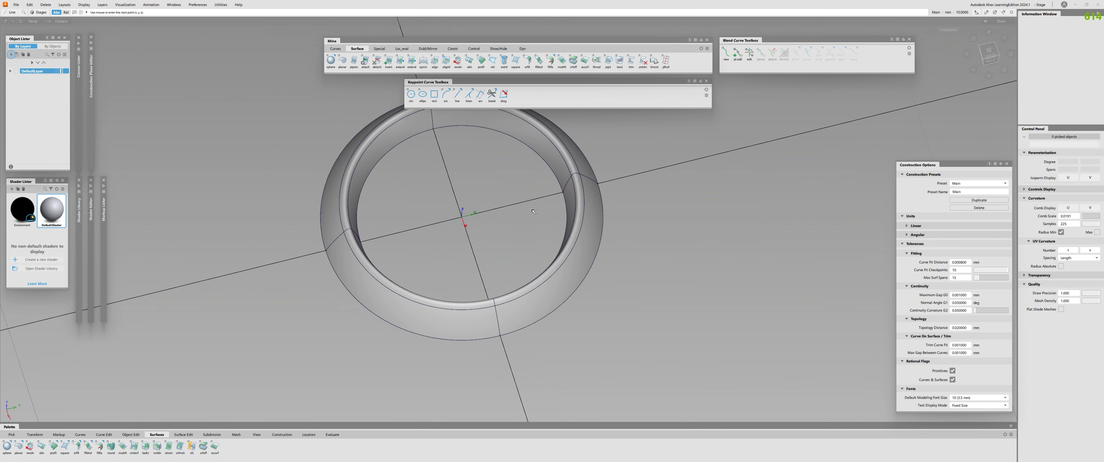
pyautogui.keyDown('alt'); pyautogui.keyDown('shift'); pyautogui.moveTo(533, 211); pyautogui.dragTo(474, 237); pyautogui.keyUp('shift'); pyautogui.keyUp('alt')
pyautogui.click(470, 226)
pyautogui.keyDown('alt'); pyautogui.keyDown('shift'); pyautogui.moveTo(470, 226); pyautogui.dragTo(486, 249, button='right'); pyautogui.keyUp('shift'); pyautogui.keyUp('alt')
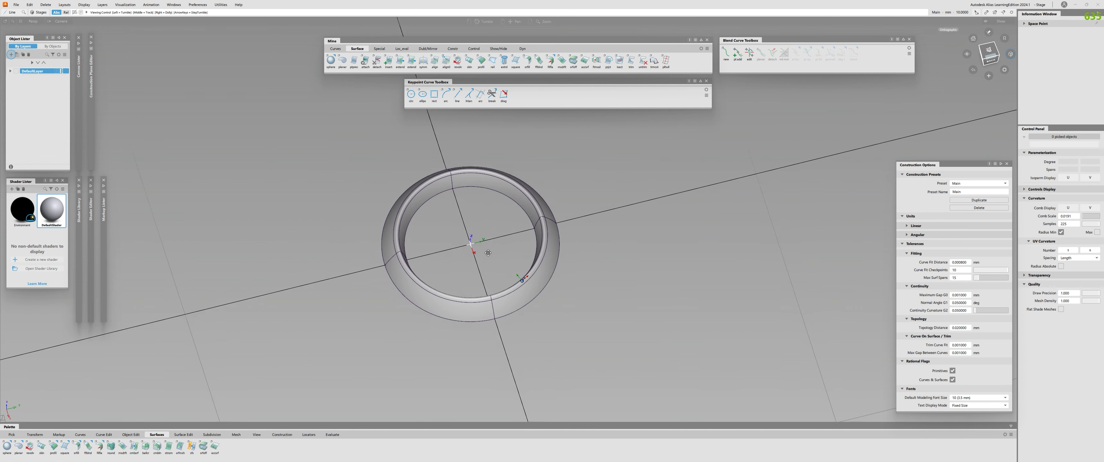
pyautogui.moveTo(485, 249)
pyautogui.keyDown('alt'); pyautogui.keyDown('shift'); pyautogui.mouseDown(button='middle')
pyautogui.moveTo(456, 259)
pyautogui.moveTo(617, 234)
pyautogui.mouseUp(button='middle'); pyautogui.keyUp('shift'); pyautogui.keyUp('alt')
pyautogui.keyDown('alt'); pyautogui.keyDown('shift'); pyautogui.moveTo(493, 288); pyautogui.dragTo(476, 260); pyautogui.keyUp('shift'); pyautogui.keyUp('alt')
pyautogui.keyDown('ctrl'); pyautogui.keyDown('shift'); pyautogui.moveTo(620, 291); pyautogui.dragTo(619, 319); pyautogui.keyUp('shift'); pyautogui.keyUp('ctrl')
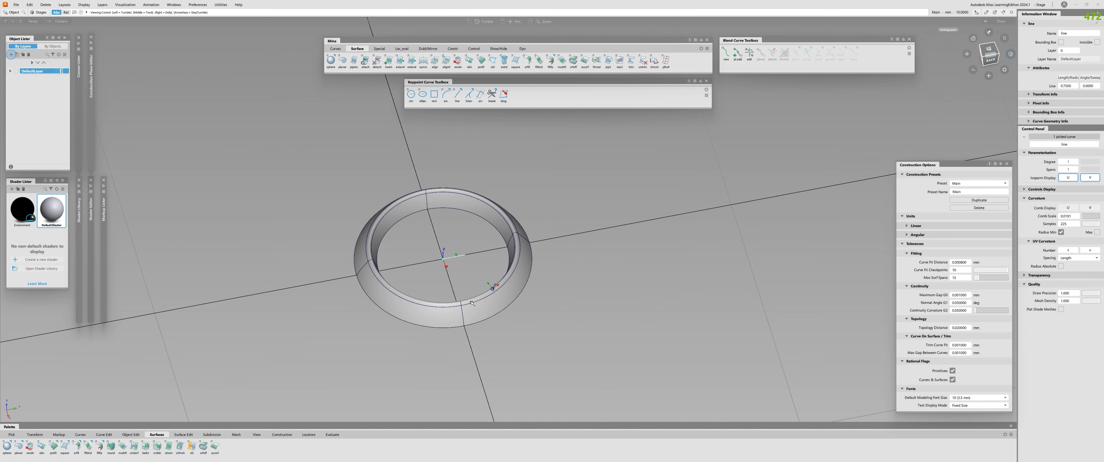
# Select the surfaces of all four ring quadrants, then copy and paste them as a second ring.
pyautogui.keyDown('alt'); pyautogui.keyDown('shift'); pyautogui.moveTo(477, 303); pyautogui.dragTo(423, 252); pyautogui.keyUp('shift'); pyautogui.keyUp('alt')
pyautogui.click(423, 252)
pyautogui.moveTo(547, 188); pyautogui.dragTo(548, 188)
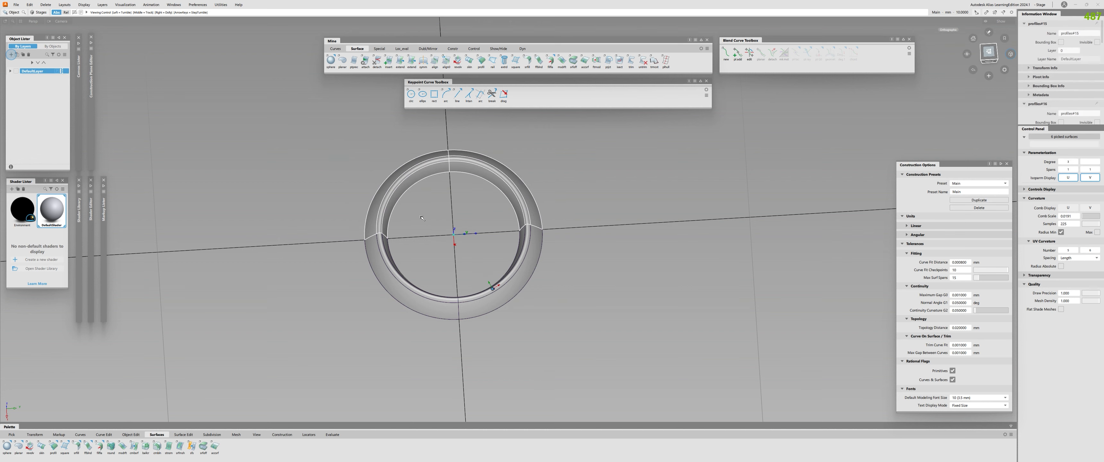
pyautogui.keyDown('alt'); pyautogui.keyDown('shift'); pyautogui.moveTo(493, 287); pyautogui.dragTo(552, 288, button='right'); pyautogui.keyUp('shift'); pyautogui.keyUp('alt')
pyautogui.click(552, 288)
pyautogui.keyDown('alt'); pyautogui.keyDown('shift'); pyautogui.moveTo(552, 288); pyautogui.dragTo(390, 175); pyautogui.keyUp('shift'); pyautogui.keyUp('alt')
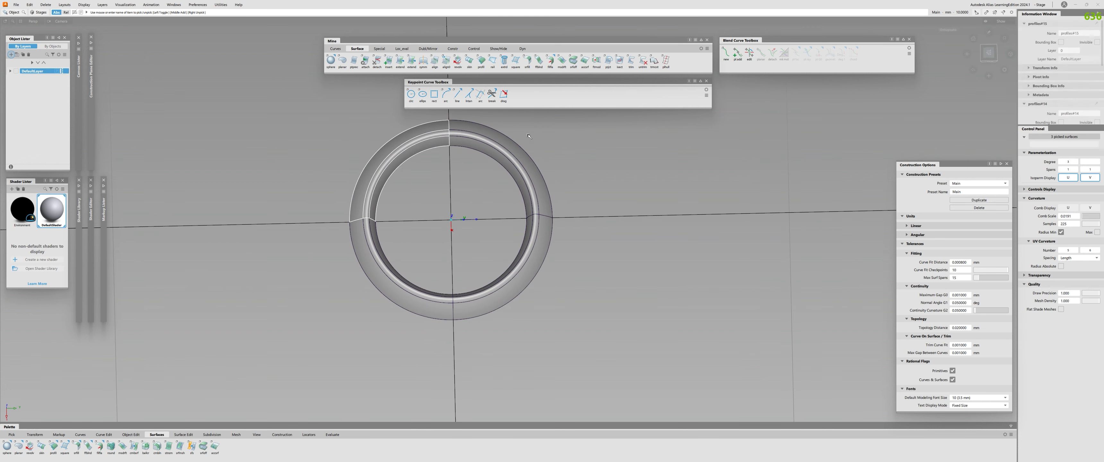
pyautogui.click(510, 150)
pyautogui.moveTo(534, 213); pyautogui.dragTo(512, 271)
pyautogui.click(534, 127)
pyautogui.moveTo(534, 127); pyautogui.dragTo(471, 173)
pyautogui.moveTo(385, 132); pyautogui.dragTo(407, 172)
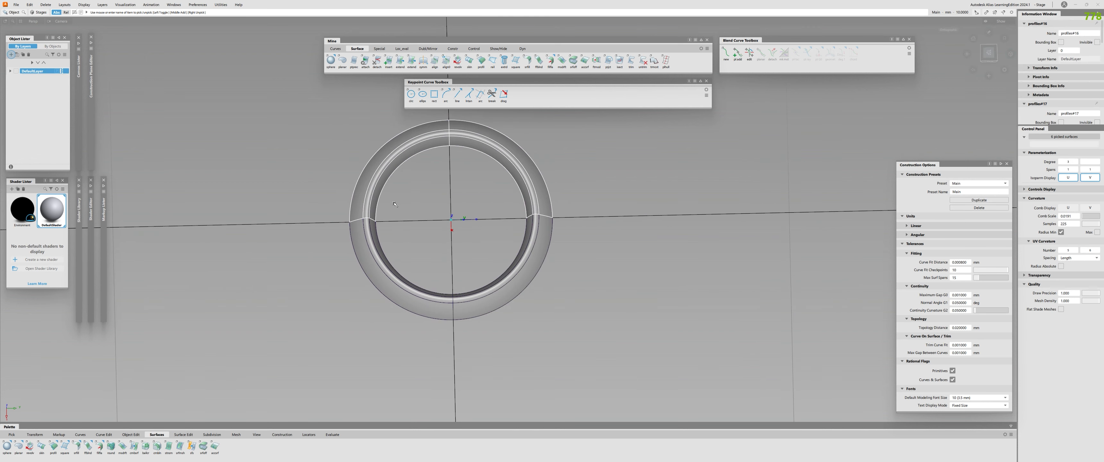
pyautogui.moveTo(373, 261); pyautogui.dragTo(407, 291)
pyautogui.moveTo(525, 260); pyautogui.dragTo(655, 214)
pyautogui.hotkey('ctrl', 'c')
pyautogui.hotkey('ctrl', 'v')
# Move the second ring until its outer edge snaps to the short line's end, overlapping the first ring, and shade it.
pyautogui.keyDown('alt'); pyautogui.keyDown('shift'); pyautogui.moveTo(553, 281); pyautogui.dragTo(566, 295); pyautogui.keyUp('shift'); pyautogui.keyUp('alt')
pyautogui.keyDown('alt'); pyautogui.keyDown('shift'); pyautogui.moveTo(565, 296); pyautogui.dragTo(639, 278, button='middle'); pyautogui.keyUp('shift'); pyautogui.keyUp('alt')
pyautogui.keyDown('alt'); pyautogui.keyDown('shift'); pyautogui.moveTo(433, 275); pyautogui.dragTo(490, 261, button='right'); pyautogui.keyUp('shift'); pyautogui.keyUp('alt')
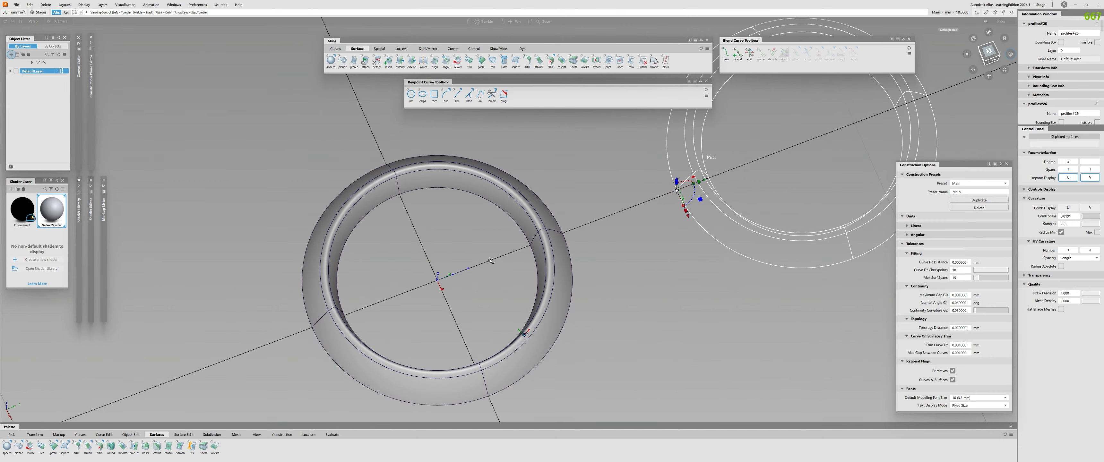
pyautogui.keyDown('alt'); pyautogui.keyDown('shift'); pyautogui.moveTo(490, 260); pyautogui.dragTo(490, 257, button='middle'); pyautogui.keyUp('shift'); pyautogui.keyUp('alt')
pyautogui.keyDown('ctrl'); pyautogui.click(468, 264); pyautogui.keyUp('ctrl')
pyautogui.keyDown('alt'); pyautogui.keyDown('shift'); pyautogui.moveTo(468, 264); pyautogui.dragTo(358, 319); pyautogui.keyUp('shift'); pyautogui.keyUp('alt')
pyautogui.keyDown('ctrl'); pyautogui.keyDown('shift'); pyautogui.moveTo(358, 319); pyautogui.dragTo(358, 343); pyautogui.keyUp('shift'); pyautogui.keyUp('ctrl')
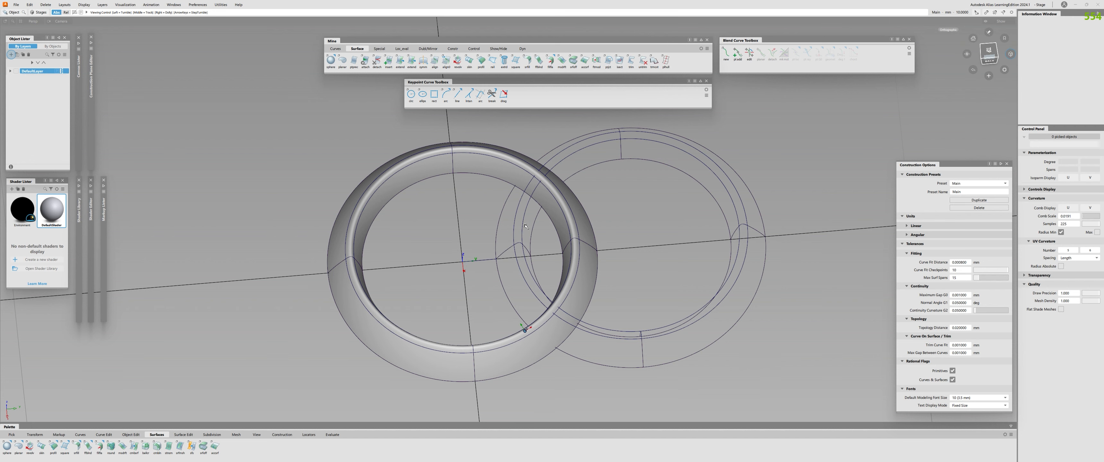
pyautogui.keyDown('alt'); pyautogui.keyDown('shift'); pyautogui.moveTo(525, 226); pyautogui.dragTo(497, 296); pyautogui.keyUp('shift'); pyautogui.keyUp('alt')
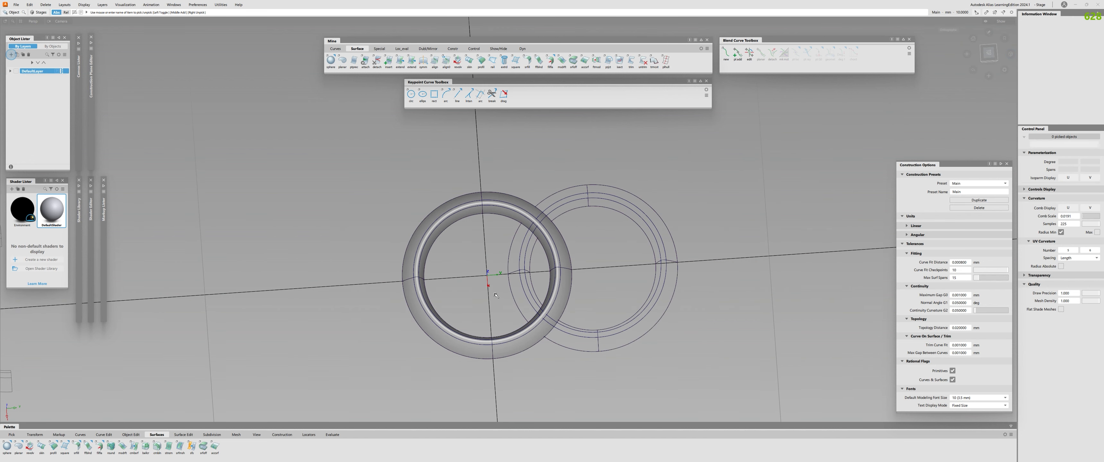
pyautogui.keyDown('ctrl'); pyautogui.keyDown('shift'); pyautogui.moveTo(582, 282); pyautogui.dragTo(527, 240); pyautogui.keyUp('shift'); pyautogui.keyUp('ctrl')
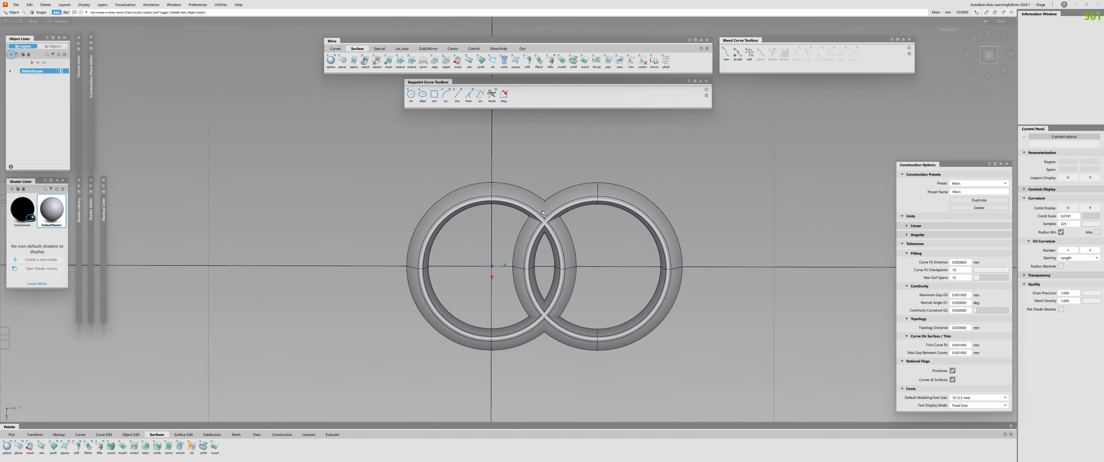
# Select all surfaces of both overlapping rings, group them into one node, and center the group's pivot.
pyautogui.moveTo(543, 212)
pyautogui.keyDown('alt'); pyautogui.keyDown('shift'); pyautogui.mouseDown()
pyautogui.moveTo(592, 223)
pyautogui.moveTo(645, 197)
pyautogui.moveTo(524, 206)
pyautogui.mouseUp(); pyautogui.keyUp('shift'); pyautogui.keyUp('alt')
pyautogui.keyDown('alt'); pyautogui.keyDown('shift'); pyautogui.moveTo(524, 206); pyautogui.dragTo(561, 210, button='right'); pyautogui.keyUp('shift'); pyautogui.keyUp('alt')
pyautogui.keyDown('alt'); pyautogui.keyDown('shift'); pyautogui.moveTo(561, 210); pyautogui.dragTo(531, 262); pyautogui.keyUp('shift'); pyautogui.keyUp('alt')
pyautogui.moveTo(405, 205); pyautogui.dragTo(645, 339)
pyautogui.keyDown('alt'); pyautogui.keyDown('shift'); pyautogui.moveTo(514, 292); pyautogui.dragTo(496, 275); pyautogui.keyUp('shift'); pyautogui.keyUp('alt')
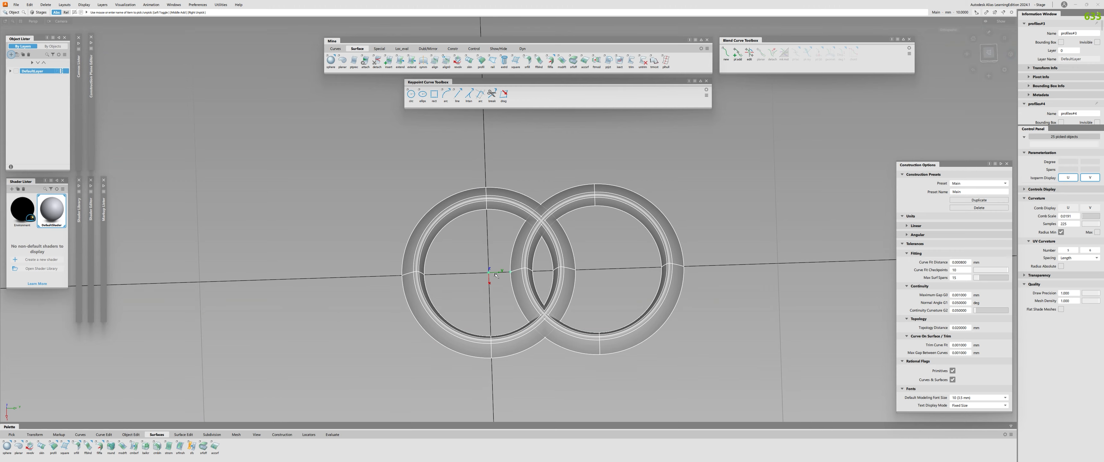
pyautogui.keyDown('alt'); pyautogui.keyDown('shift'); pyautogui.moveTo(481, 315); pyautogui.dragTo(487, 257); pyautogui.keyUp('shift'); pyautogui.keyUp('alt')
pyautogui.keyDown('alt'); pyautogui.keyDown('shift'); pyautogui.moveTo(486, 257); pyautogui.dragTo(470, 279, button='right'); pyautogui.keyUp('shift'); pyautogui.keyUp('alt')
pyautogui.keyDown('alt'); pyautogui.keyDown('shift'); pyautogui.moveTo(469, 278); pyautogui.dragTo(477, 326); pyautogui.keyUp('shift'); pyautogui.keyUp('alt')
pyautogui.click(436, 238)
pyautogui.moveTo(436, 237); pyautogui.dragTo(664, 376)
pyautogui.keyDown('alt'); pyautogui.keyDown('shift'); pyautogui.moveTo(476, 300); pyautogui.dragTo(510, 292, button='right'); pyautogui.keyUp('shift'); pyautogui.keyUp('alt')
pyautogui.keyDown('alt'); pyautogui.keyDown('shift'); pyautogui.moveTo(510, 291); pyautogui.dragTo(523, 260); pyautogui.keyUp('shift'); pyautogui.keyUp('alt')
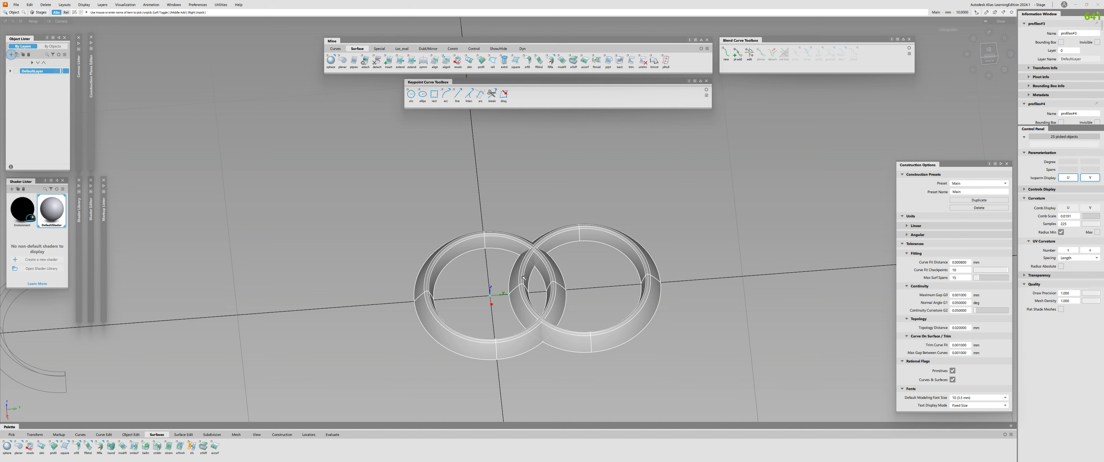
pyautogui.keyDown('alt'); pyautogui.keyDown('shift'); pyautogui.moveTo(524, 277); pyautogui.dragTo(536, 295); pyautogui.keyUp('shift'); pyautogui.keyUp('alt')
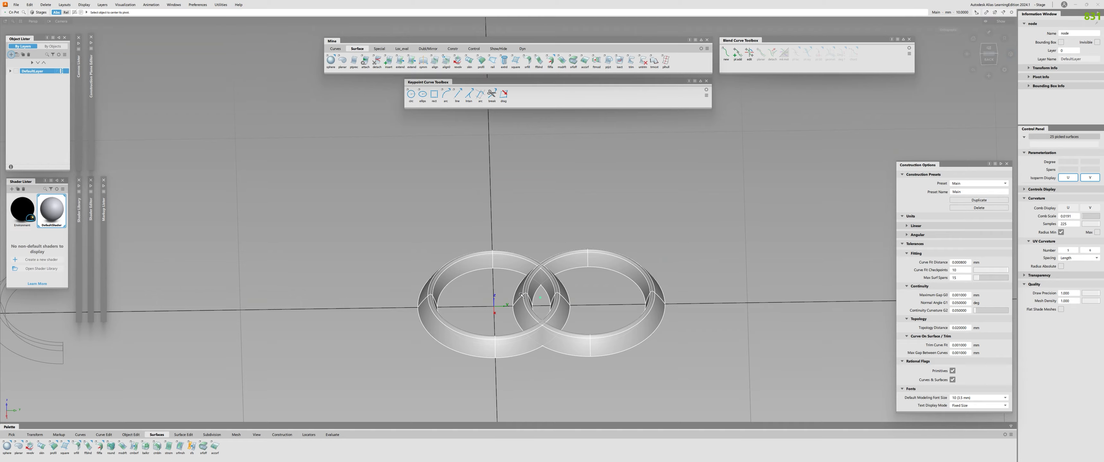
pyautogui.keyDown('alt'); pyautogui.keyDown('shift'); pyautogui.moveTo(530, 335); pyautogui.dragTo(528, 317); pyautogui.keyUp('shift'); pyautogui.keyUp('alt')
pyautogui.keyDown('alt'); pyautogui.keyDown('shift'); pyautogui.moveTo(506, 317); pyautogui.dragTo(531, 321, button='right'); pyautogui.keyUp('shift'); pyautogui.keyUp('alt')
pyautogui.keyDown('alt'); pyautogui.keyDown('shift'); pyautogui.moveTo(525, 322); pyautogui.dragTo(557, 328); pyautogui.keyUp('shift'); pyautogui.keyUp('alt')
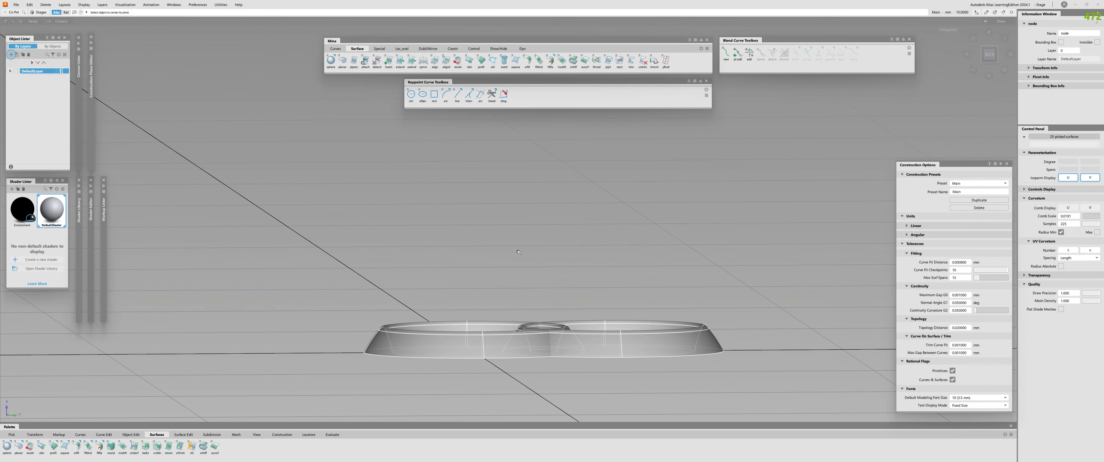
# Examine the grouped rings from the back view and in perspective, checking the side profile and pivot position.
pyautogui.click(989, 55)
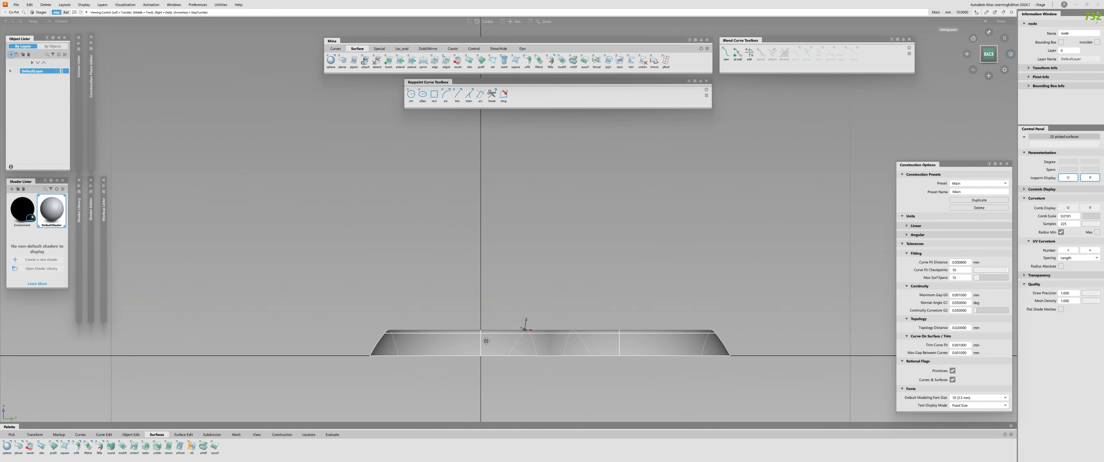
pyautogui.keyDown('alt'); pyautogui.keyDown('shift'); pyautogui.moveTo(486, 340); pyautogui.dragTo(444, 279, button='middle'); pyautogui.keyUp('shift'); pyautogui.keyUp('alt')
pyautogui.keyDown('alt'); pyautogui.keyDown('shift'); pyautogui.moveTo(465, 268); pyautogui.dragTo(513, 281, button='right'); pyautogui.keyUp('shift'); pyautogui.keyUp('alt')
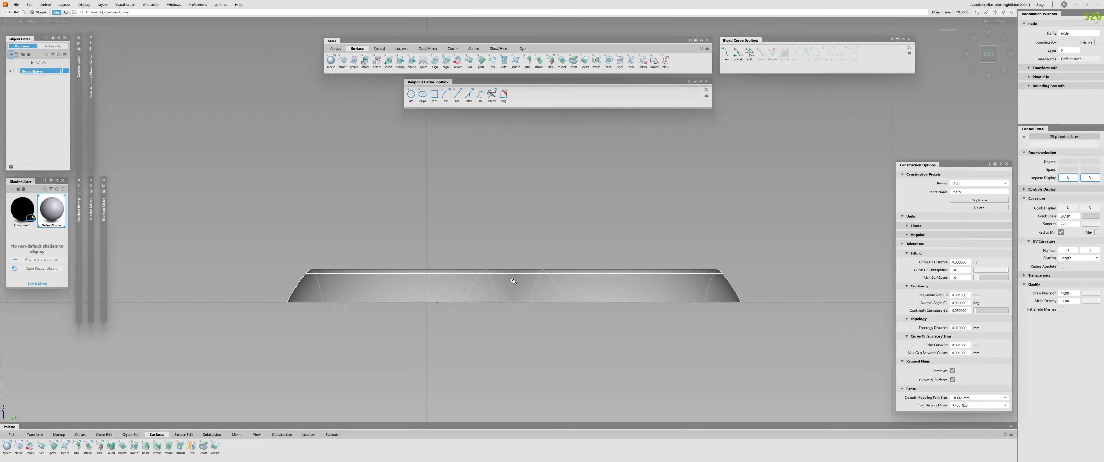
pyautogui.keyDown('alt'); pyautogui.keyDown('shift'); pyautogui.moveTo(509, 286); pyautogui.dragTo(499, 374); pyautogui.keyUp('shift'); pyautogui.keyUp('alt')
pyautogui.moveTo(507, 296)
pyautogui.keyDown('alt'); pyautogui.keyDown('shift'); pyautogui.mouseDown()
pyautogui.moveTo(512, 325)
pyautogui.moveTo(511, 302)
pyautogui.mouseUp(); pyautogui.keyUp('shift'); pyautogui.keyUp('alt')
pyautogui.keyDown('alt'); pyautogui.keyDown('shift'); pyautogui.moveTo(511, 302); pyautogui.dragTo(463, 270, button='right'); pyautogui.keyUp('shift'); pyautogui.keyUp('alt')
pyautogui.keyDown('alt'); pyautogui.keyDown('shift'); pyautogui.moveTo(519, 249); pyautogui.dragTo(519, 196); pyautogui.keyUp('shift'); pyautogui.keyUp('alt')
pyautogui.click(988, 54)
pyautogui.keyDown('alt'); pyautogui.keyDown('shift'); pyautogui.moveTo(490, 273); pyautogui.dragTo(489, 244); pyautogui.keyUp('shift'); pyautogui.keyUp('alt')
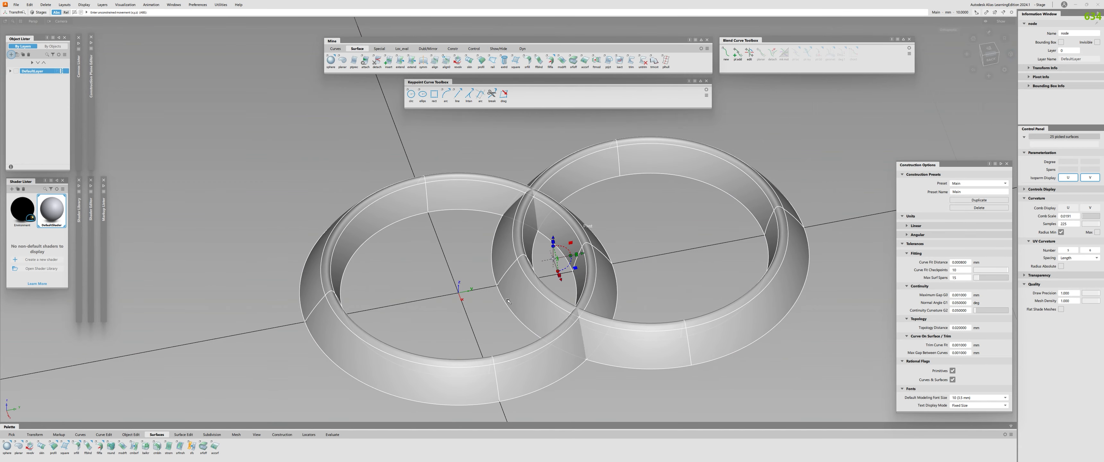
pyautogui.click(989, 54)
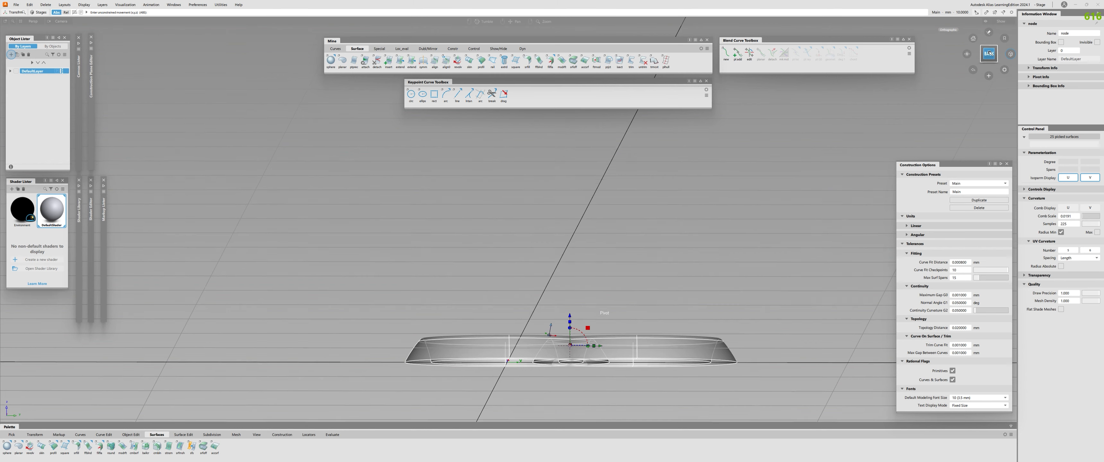
pyautogui.press('Escape')
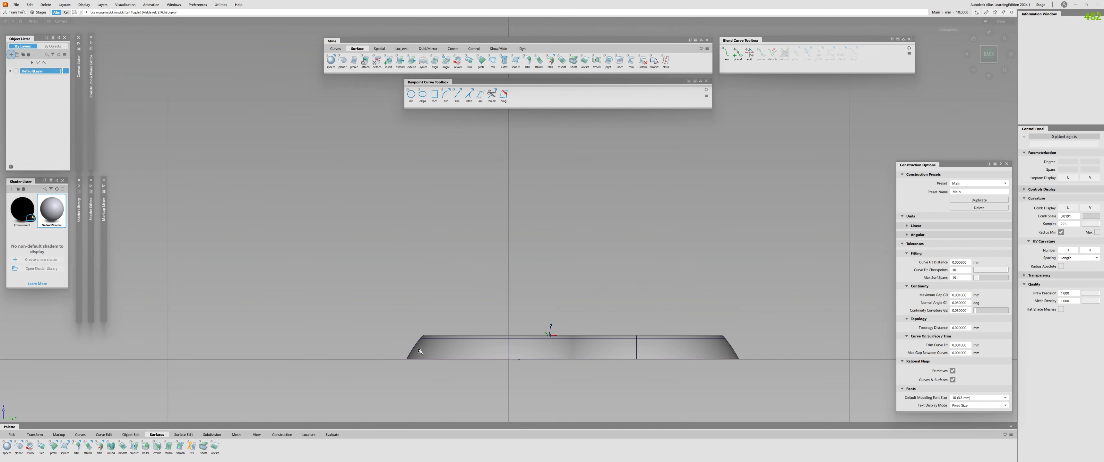
pyautogui.keyDown('alt'); pyautogui.keyDown('shift'); pyautogui.moveTo(472, 329); pyautogui.dragTo(499, 346); pyautogui.keyUp('shift'); pyautogui.keyUp('alt')
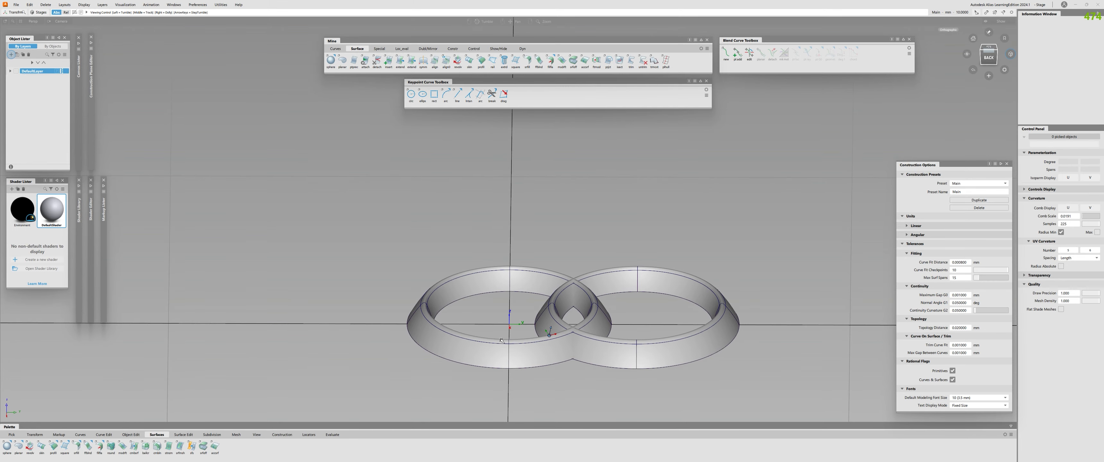
pyautogui.keyDown('alt'); pyautogui.keyDown('shift'); pyautogui.moveTo(506, 312); pyautogui.dragTo(466, 374); pyautogui.keyUp('shift'); pyautogui.keyUp('alt')
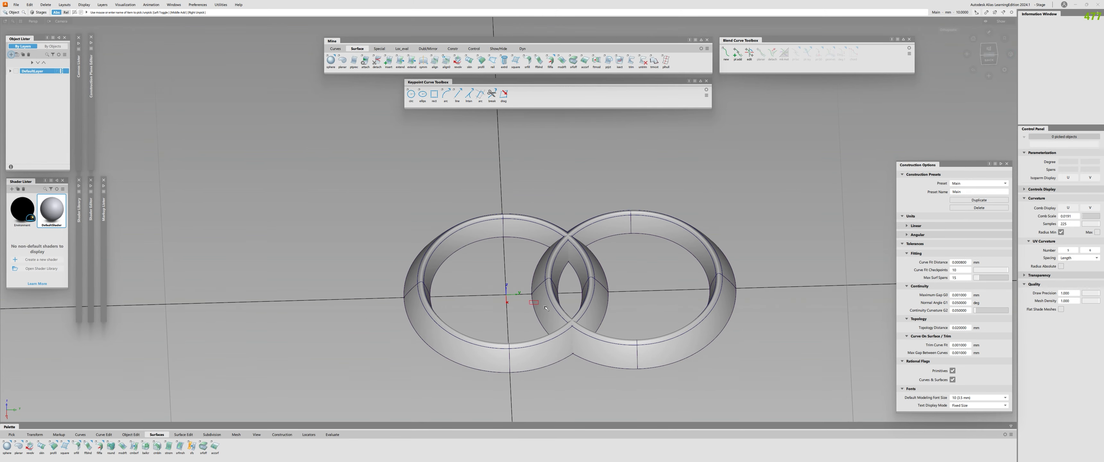
# Select the ring group and move it so its centered pivot snaps to the grid origin.
pyautogui.click(466, 366)
pyautogui.keyDown('alt'); pyautogui.keyDown('shift'); pyautogui.moveTo(479, 349); pyautogui.dragTo(510, 326, button='right'); pyautogui.keyUp('shift'); pyautogui.keyUp('alt')
pyautogui.keyDown('alt'); pyautogui.keyDown('shift'); pyautogui.moveTo(510, 326); pyautogui.dragTo(505, 308); pyautogui.keyUp('shift'); pyautogui.keyUp('alt')
pyautogui.keyDown('alt'); pyautogui.keyDown('shift'); pyautogui.moveTo(505, 308); pyautogui.dragTo(501, 335, button='right'); pyautogui.keyUp('shift'); pyautogui.keyUp('alt')
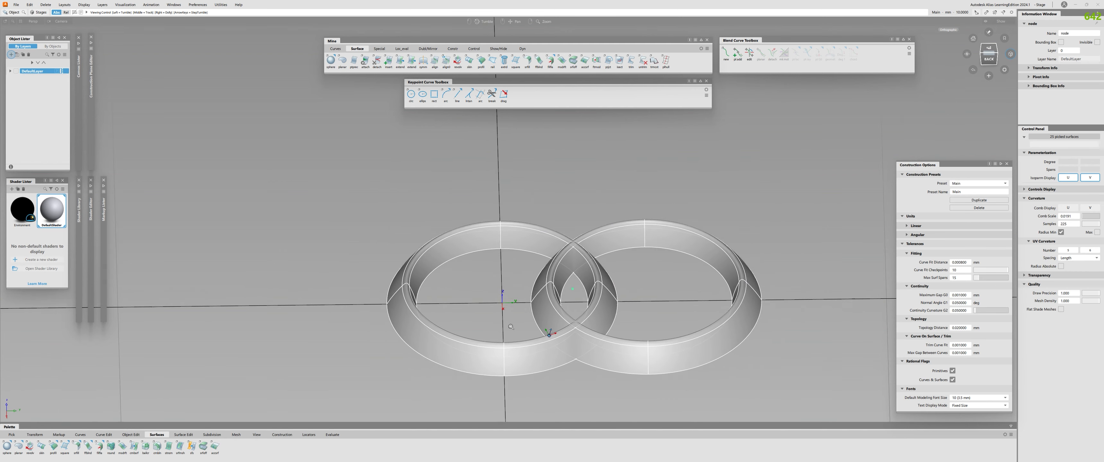
pyautogui.moveTo(501, 335)
pyautogui.keyDown('alt'); pyautogui.keyDown('shift'); pyautogui.mouseDown()
pyautogui.moveTo(517, 354)
pyautogui.moveTo(514, 339)
pyautogui.mouseUp(); pyautogui.keyUp('shift'); pyautogui.keyUp('alt')
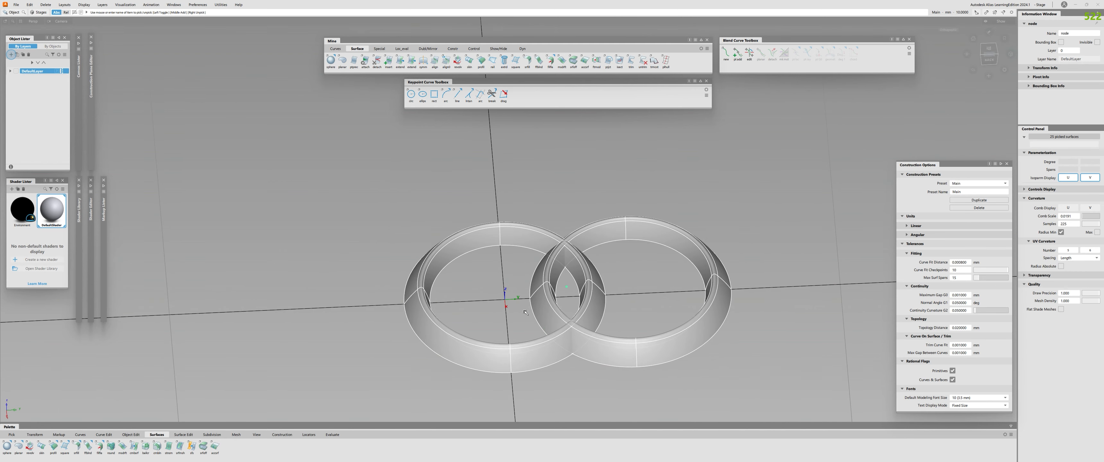
pyautogui.press('w')
pyautogui.keyDown('alt'); pyautogui.keyDown('shift'); pyautogui.moveTo(553, 337); pyautogui.dragTo(557, 278, button='right'); pyautogui.keyUp('shift'); pyautogui.keyUp('alt')
pyautogui.keyDown('alt'); pyautogui.keyDown('shift'); pyautogui.moveTo(557, 279); pyautogui.dragTo(576, 270); pyautogui.keyUp('shift'); pyautogui.keyUp('alt')
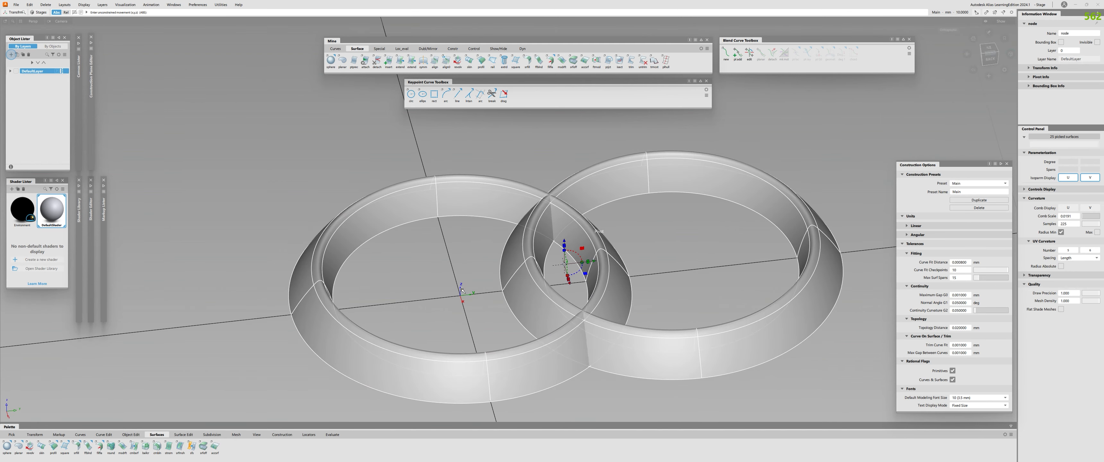
pyautogui.keyDown('alt'); pyautogui.keyDown('shift'); pyautogui.moveTo(549, 318); pyautogui.dragTo(552, 332); pyautogui.keyUp('shift'); pyautogui.keyUp('alt')
pyautogui.keyDown('alt'); pyautogui.keyDown('shift'); pyautogui.moveTo(552, 332); pyautogui.dragTo(600, 295, button='right'); pyautogui.keyUp('shift'); pyautogui.keyUp('alt')
pyautogui.keyDown('alt'); pyautogui.keyDown('shift'); pyautogui.moveTo(600, 296); pyautogui.dragTo(603, 235); pyautogui.keyUp('shift'); pyautogui.keyUp('alt')
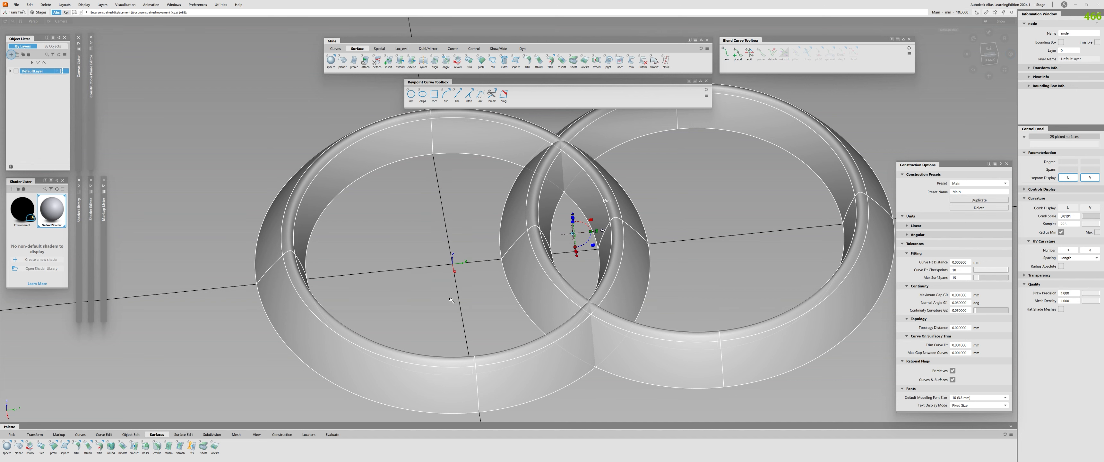
pyautogui.keyDown('alt'); pyautogui.click(453, 264); pyautogui.keyUp('alt')
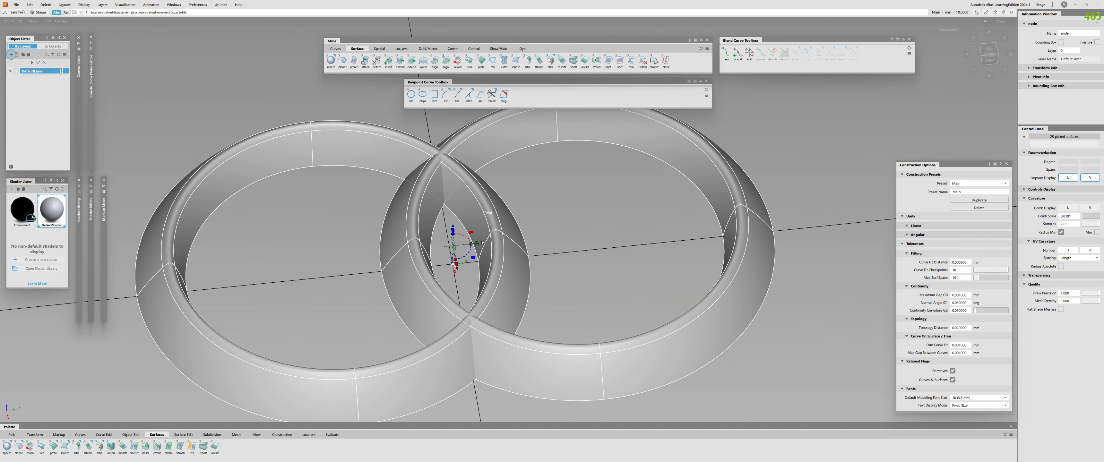
# Examine the centered ring group from the back view and in perspective, and deselect it.
pyautogui.keyDown('alt'); pyautogui.keyDown('shift'); pyautogui.moveTo(509, 294); pyautogui.dragTo(392, 252); pyautogui.keyUp('shift'); pyautogui.keyUp('alt')
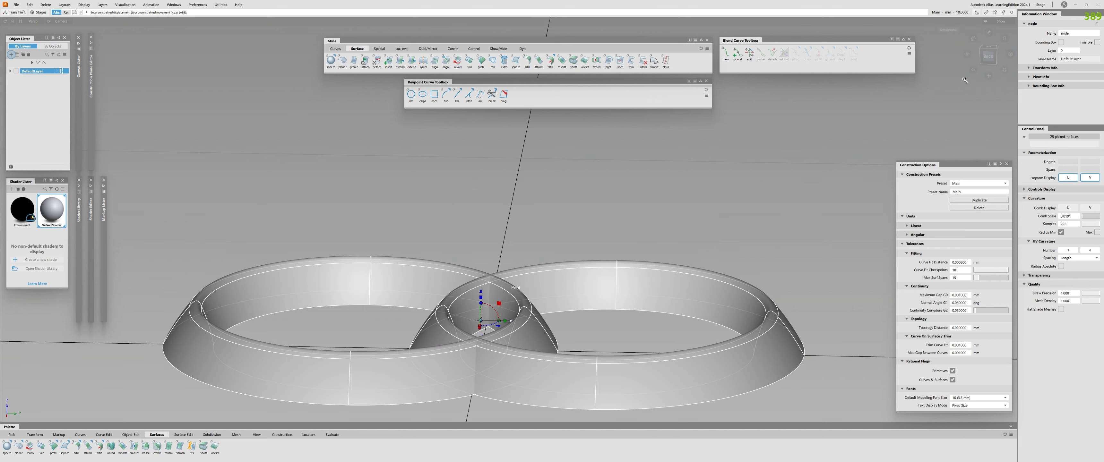
pyautogui.click(988, 57)
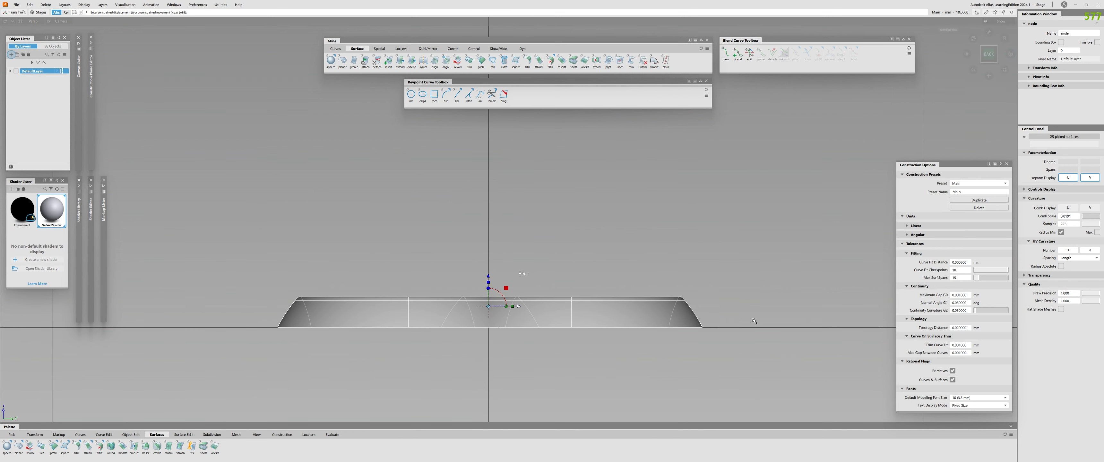
pyautogui.keyDown('alt'); pyautogui.keyDown('shift'); pyautogui.moveTo(417, 325); pyautogui.dragTo(535, 257); pyautogui.keyUp('shift'); pyautogui.keyUp('alt')
pyautogui.keyDown('alt'); pyautogui.keyDown('shift'); pyautogui.moveTo(436, 255); pyautogui.dragTo(493, 256, button='right'); pyautogui.keyUp('shift'); pyautogui.keyUp('alt')
pyautogui.keyDown('alt'); pyautogui.keyDown('shift'); pyautogui.moveTo(493, 256); pyautogui.dragTo(581, 299); pyautogui.keyUp('shift'); pyautogui.keyUp('alt')
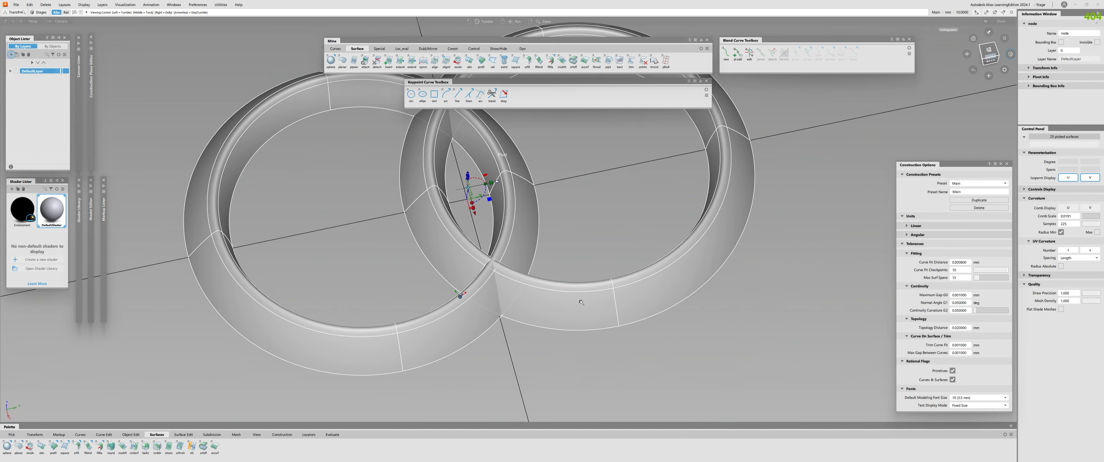
pyautogui.keyDown('ctrl'); pyautogui.keyDown('shift'); pyautogui.moveTo(488, 292); pyautogui.dragTo(488, 255); pyautogui.keyUp('shift'); pyautogui.keyUp('ctrl')
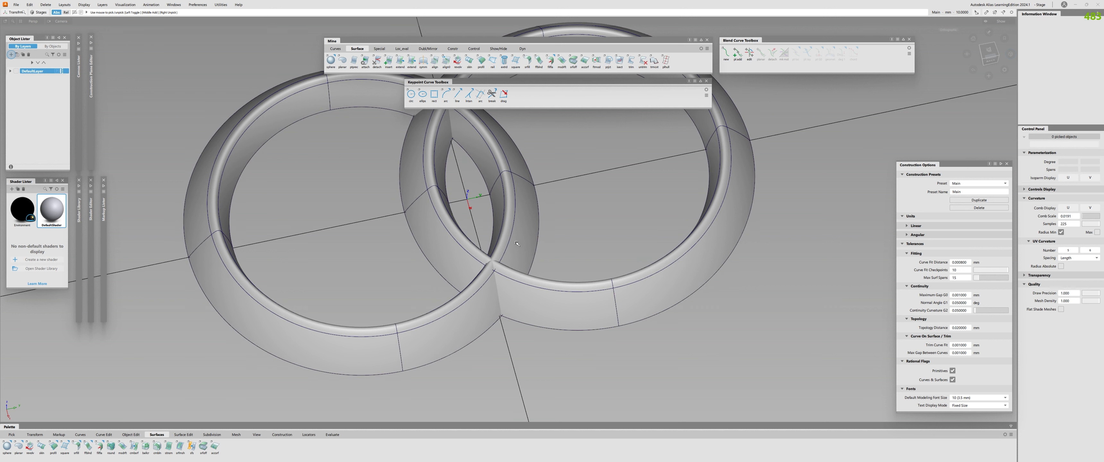
pyautogui.keyDown('alt'); pyautogui.keyDown('shift'); pyautogui.moveTo(517, 244); pyautogui.dragTo(85, 352, button='right'); pyautogui.keyUp('shift'); pyautogui.keyUp('alt')
pyautogui.click(34, 434)
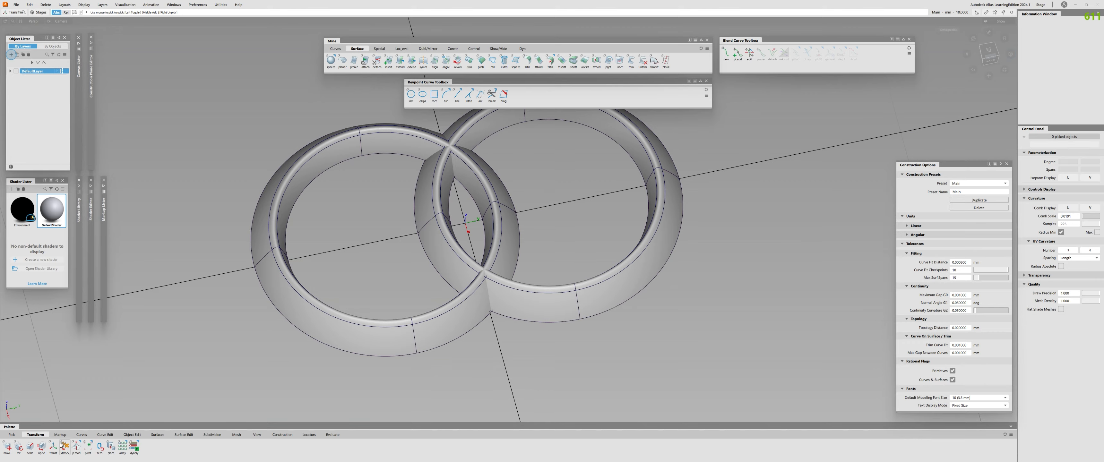
pyautogui.keyDown('alt'); pyautogui.keyDown('shift'); pyautogui.moveTo(312, 373); pyautogui.dragTo(392, 214); pyautogui.keyUp('shift'); pyautogui.keyUp('alt')
pyautogui.keyDown('alt'); pyautogui.keyDown('shift'); pyautogui.moveTo(392, 215); pyautogui.dragTo(343, 224, button='right'); pyautogui.keyUp('shift'); pyautogui.keyUp('alt')
pyautogui.keyDown('alt'); pyautogui.keyDown('shift'); pyautogui.moveTo(342, 223); pyautogui.dragTo(355, 300); pyautogui.keyUp('shift'); pyautogui.keyUp('alt')
pyautogui.keyDown('alt'); pyautogui.keyDown('shift'); pyautogui.moveTo(355, 300); pyautogui.dragTo(412, 304, button='right'); pyautogui.keyUp('shift'); pyautogui.keyUp('alt')
pyautogui.keyDown('alt'); pyautogui.keyDown('shift'); pyautogui.moveTo(412, 303); pyautogui.dragTo(408, 326); pyautogui.keyUp('shift'); pyautogui.keyUp('alt')
pyautogui.keyDown('alt'); pyautogui.keyDown('shift'); pyautogui.moveTo(407, 326); pyautogui.dragTo(365, 331, button='right'); pyautogui.keyUp('shift'); pyautogui.keyUp('alt')
pyautogui.keyDown('alt'); pyautogui.keyDown('shift'); pyautogui.moveTo(365, 331); pyautogui.dragTo(371, 334); pyautogui.keyUp('shift'); pyautogui.keyUp('alt')
pyautogui.moveTo(369, 240); pyautogui.dragTo(371, 241)
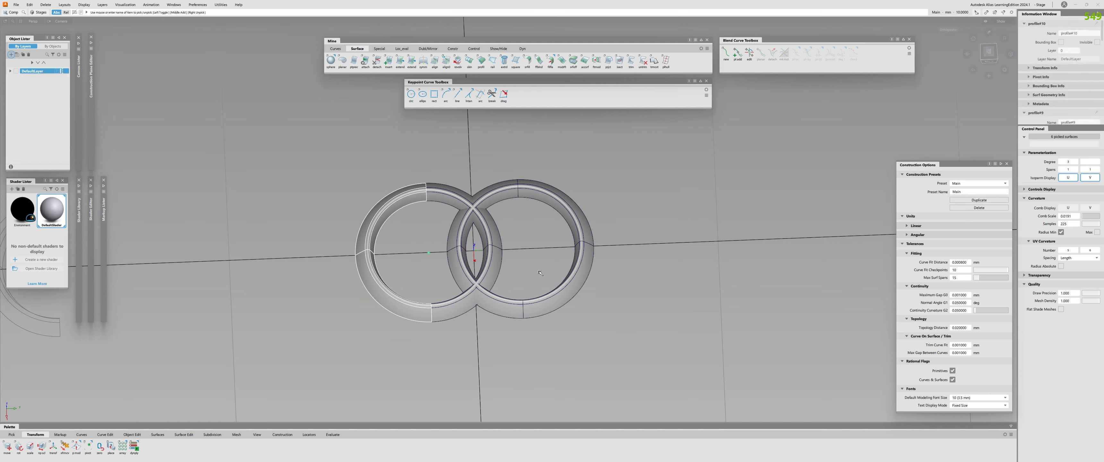
pyautogui.moveTo(585, 246); pyautogui.dragTo(584, 249)
pyautogui.keyDown('alt'); pyautogui.keyDown('shift'); pyautogui.moveTo(493, 253); pyautogui.dragTo(413, 249); pyautogui.keyUp('shift'); pyautogui.keyUp('alt')
pyautogui.click(413, 249)
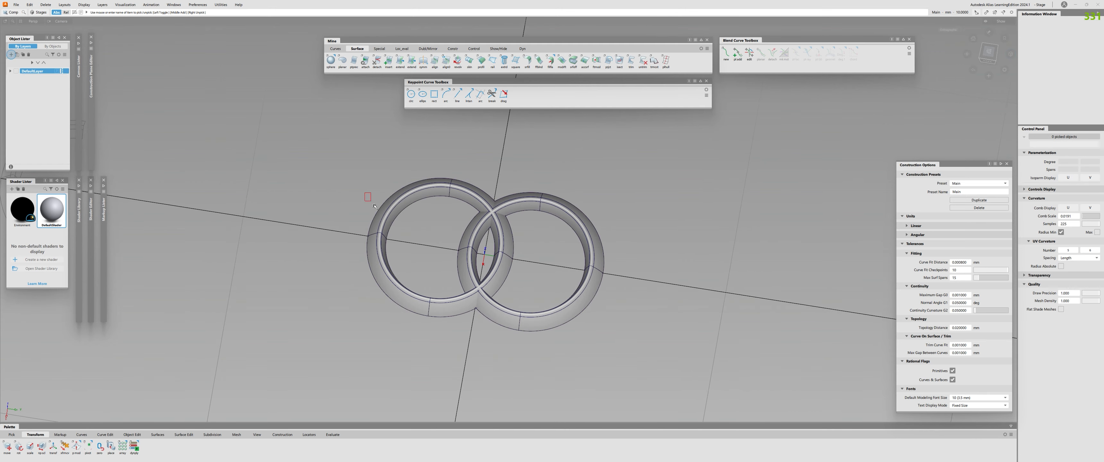
# Delete the outer halves of both rings and their quarters beyond the axis, keeping only one crossing of the rings.
pyautogui.moveTo(375, 206); pyautogui.dragTo(383, 247)
pyautogui.keyDown('alt'); pyautogui.keyDown('shift'); pyautogui.moveTo(334, 299); pyautogui.dragTo(433, 296); pyautogui.keyUp('shift'); pyautogui.keyUp('alt')
pyautogui.moveTo(586, 192); pyautogui.dragTo(575, 249)
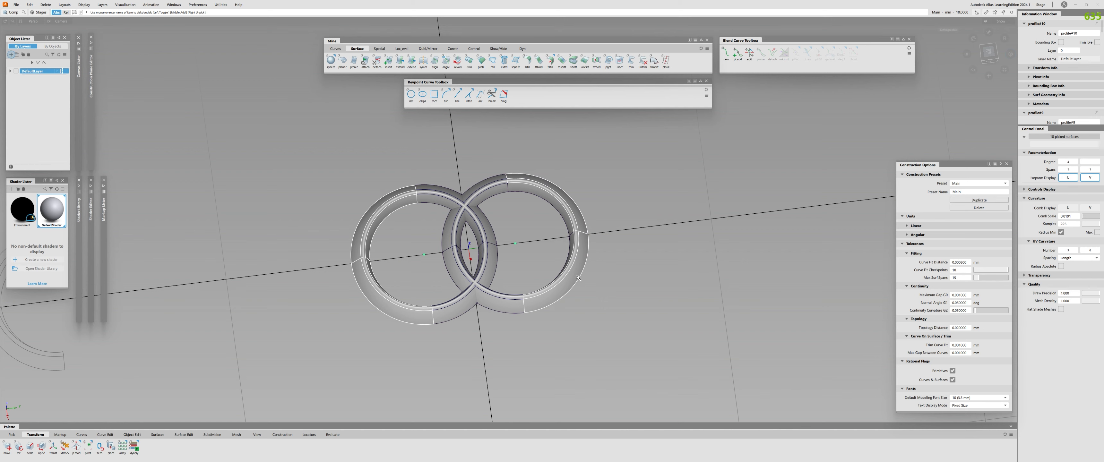
pyautogui.press('Delete')
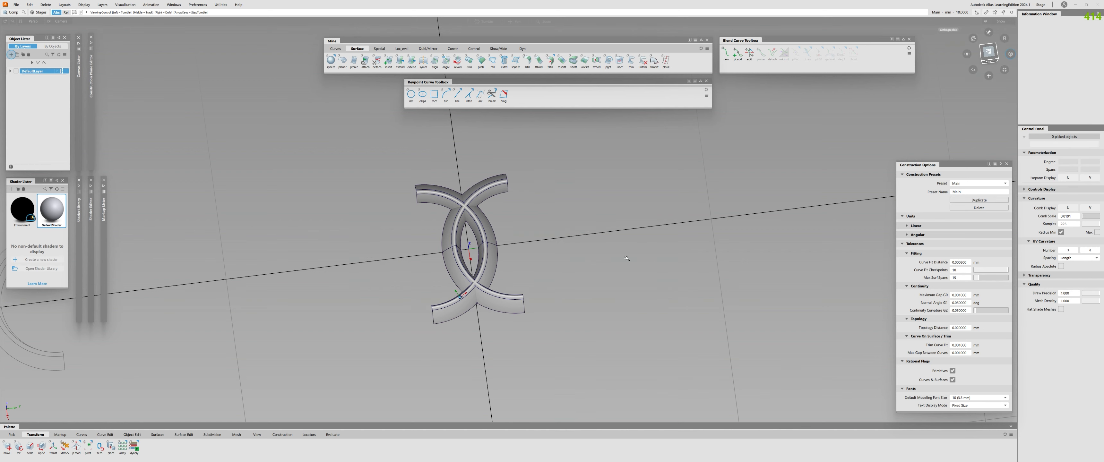
pyautogui.keyDown('alt'); pyautogui.keyDown('shift'); pyautogui.moveTo(627, 258); pyautogui.dragTo(455, 255); pyautogui.keyUp('shift'); pyautogui.keyUp('alt')
pyautogui.moveTo(301, 146); pyautogui.dragTo(487, 365)
pyautogui.press('Delete')
# Select the templated half-ring surfaces lying apart from the remaining ring crossing.
pyautogui.keyDown('alt'); pyautogui.keyDown('shift'); pyautogui.scroll(-3, 595, 310); pyautogui.keyUp('shift'); pyautogui.keyUp('alt')
pyautogui.keyDown('alt'); pyautogui.keyDown('shift'); pyautogui.moveTo(595, 310); pyautogui.dragTo(293, 228); pyautogui.keyUp('shift'); pyautogui.keyUp('alt')
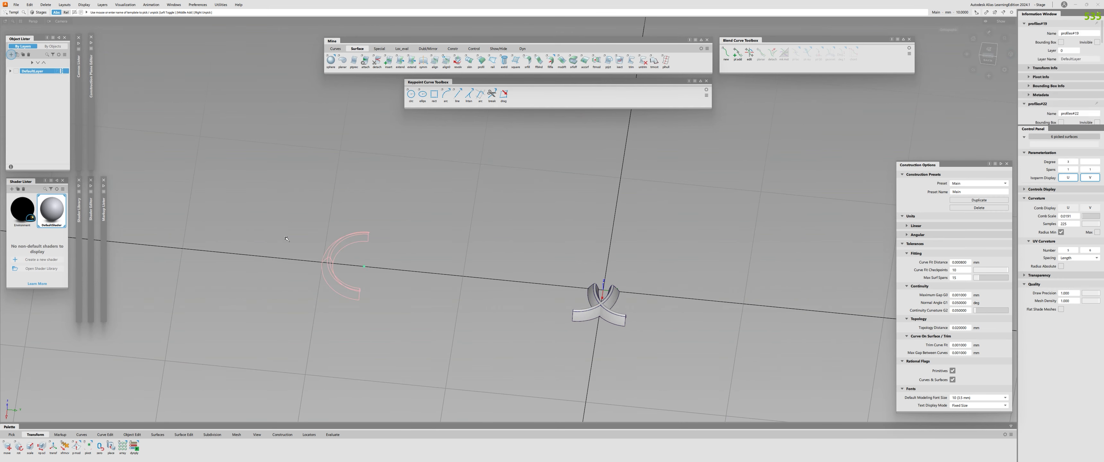
pyautogui.keyDown('alt'); pyautogui.keyDown('shift'); pyautogui.moveTo(376, 295); pyautogui.dragTo(649, 309, button='right'); pyautogui.keyUp('shift'); pyautogui.keyUp('alt')
pyautogui.click(377, 295)
# Examine the remaining ring crossing from several angles and up close where the rounded top edges intersect.
pyautogui.keyDown('alt'); pyautogui.keyDown('shift'); pyautogui.moveTo(649, 310); pyautogui.dragTo(428, 298); pyautogui.keyUp('shift'); pyautogui.keyUp('alt')
pyautogui.keyDown('alt'); pyautogui.keyDown('shift'); pyautogui.moveTo(584, 355); pyautogui.dragTo(445, 283, button='middle'); pyautogui.keyUp('shift'); pyautogui.keyUp('alt')
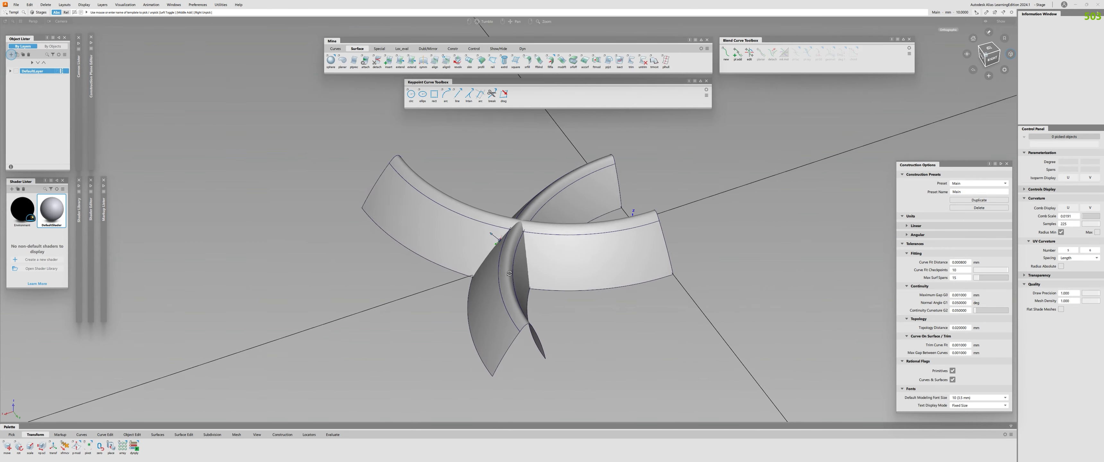
pyautogui.keyDown('alt'); pyautogui.keyDown('shift'); pyautogui.moveTo(728, 180); pyautogui.dragTo(549, 173); pyautogui.keyUp('shift'); pyautogui.keyUp('alt')
pyautogui.keyDown('alt'); pyautogui.keyDown('shift'); pyautogui.moveTo(364, 193); pyautogui.dragTo(838, 278); pyautogui.keyUp('shift'); pyautogui.keyUp('alt')
pyautogui.keyDown('alt'); pyautogui.keyDown('shift'); pyautogui.moveTo(557, 253); pyautogui.dragTo(488, 178); pyautogui.keyUp('shift'); pyautogui.keyUp('alt')
pyautogui.keyDown('alt'); pyautogui.keyDown('shift'); pyautogui.moveTo(576, 273); pyautogui.dragTo(308, 245); pyautogui.keyUp('shift'); pyautogui.keyUp('alt')
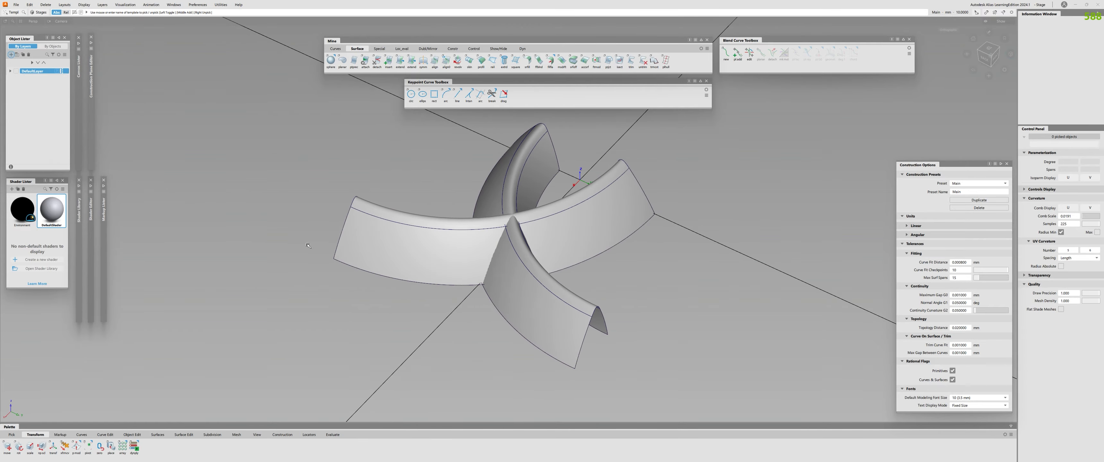
pyautogui.keyDown('alt'); pyautogui.keyDown('shift'); pyautogui.moveTo(506, 240); pyautogui.dragTo(686, 240); pyautogui.keyUp('shift'); pyautogui.keyUp('alt')
pyautogui.keyDown('alt'); pyautogui.keyDown('shift'); pyautogui.moveTo(500, 240); pyautogui.dragTo(642, 240, button='right'); pyautogui.keyUp('shift'); pyautogui.keyUp('alt')
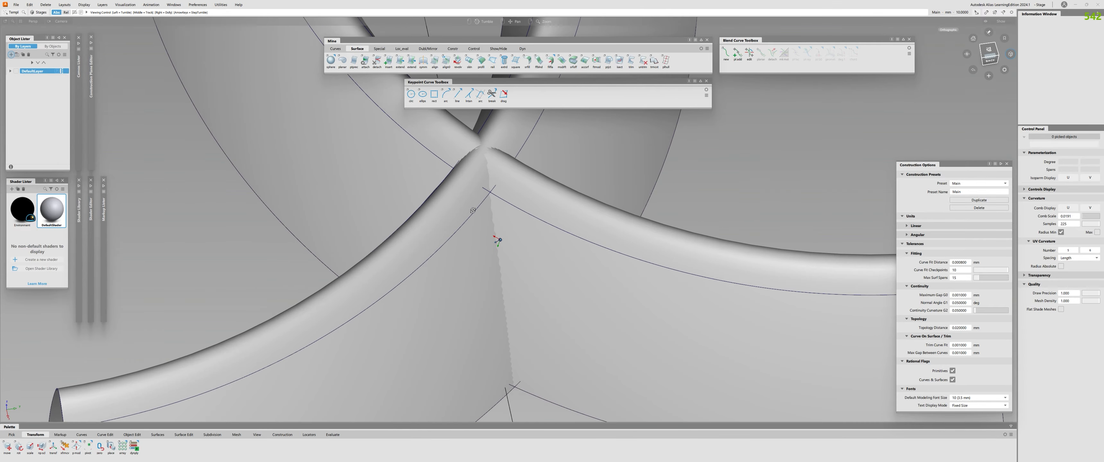
pyautogui.keyDown('alt'); pyautogui.keyDown('shift'); pyautogui.moveTo(475, 210); pyautogui.dragTo(645, 331); pyautogui.keyUp('shift'); pyautogui.keyUp('alt')
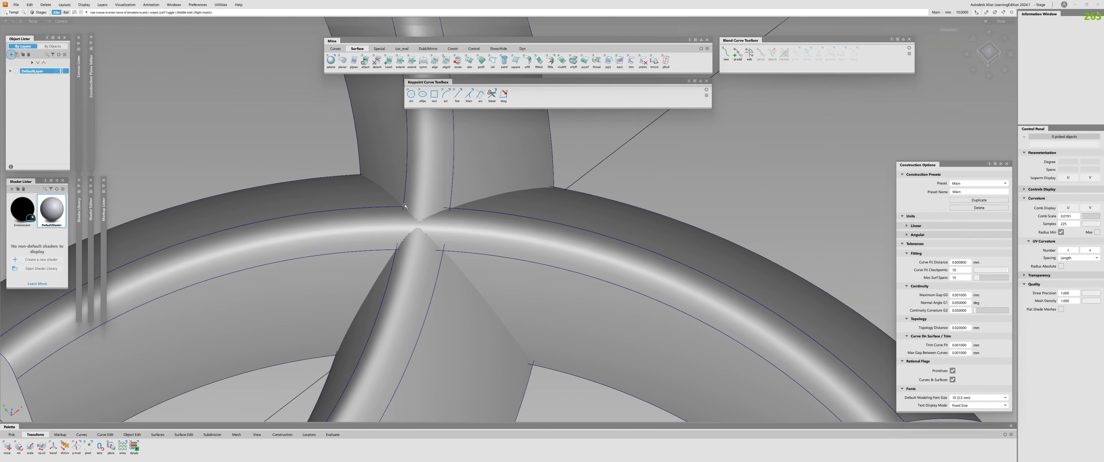
pyautogui.keyDown('alt'); pyautogui.keyDown('shift'); pyautogui.moveTo(388, 212); pyautogui.dragTo(466, 261); pyautogui.keyUp('shift'); pyautogui.keyUp('alt')
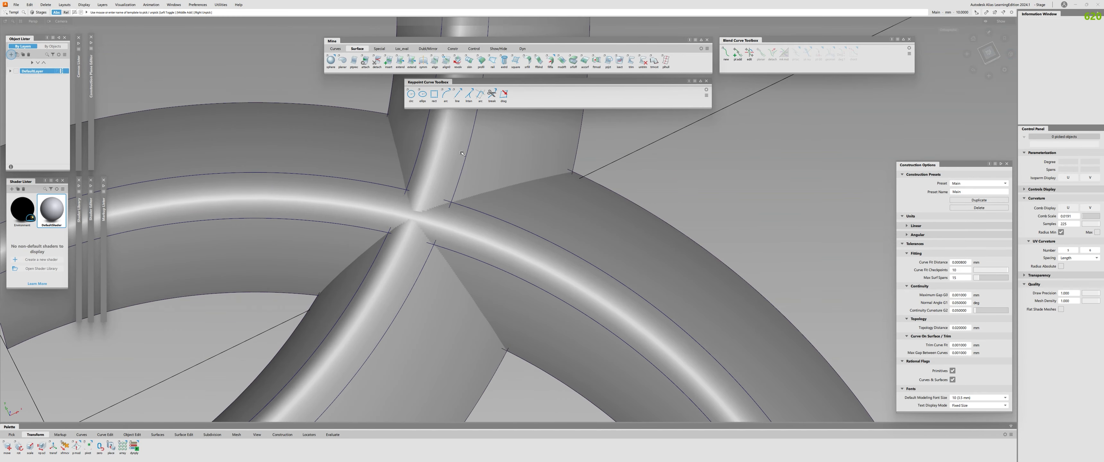
pyautogui.keyDown('alt'); pyautogui.keyDown('shift'); pyautogui.moveTo(475, 182); pyautogui.dragTo(493, 275); pyautogui.keyUp('shift'); pyautogui.keyUp('alt')
# Select the remaining crossing group and try to center its pivot on the surfaces.
pyautogui.click(650, 296)
pyautogui.keyDown('alt'); pyautogui.keyDown('shift'); pyautogui.moveTo(527, 180); pyautogui.dragTo(497, 292); pyautogui.keyUp('shift'); pyautogui.keyUp('alt')
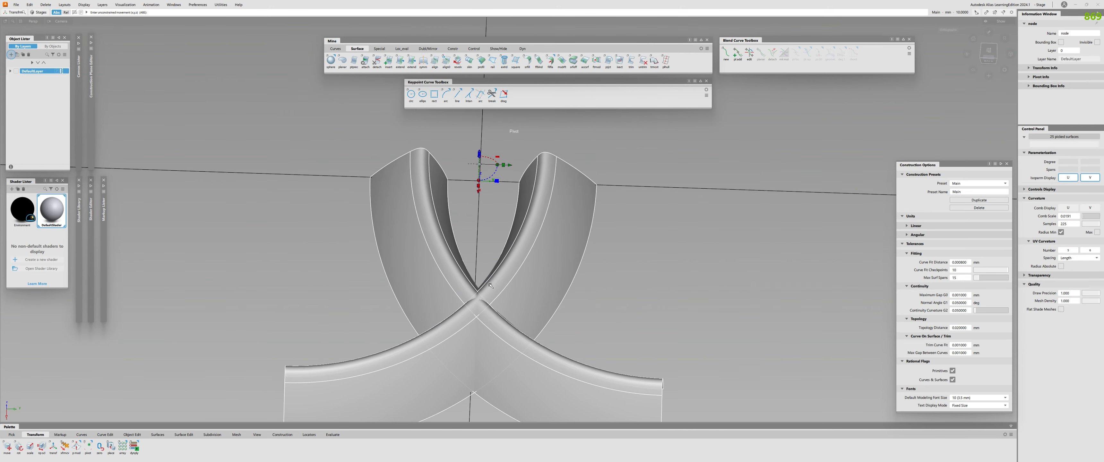
pyautogui.keyDown('alt'); pyautogui.keyDown('shift'); pyautogui.moveTo(513, 130); pyautogui.dragTo(464, 272); pyautogui.keyUp('shift'); pyautogui.keyUp('alt')
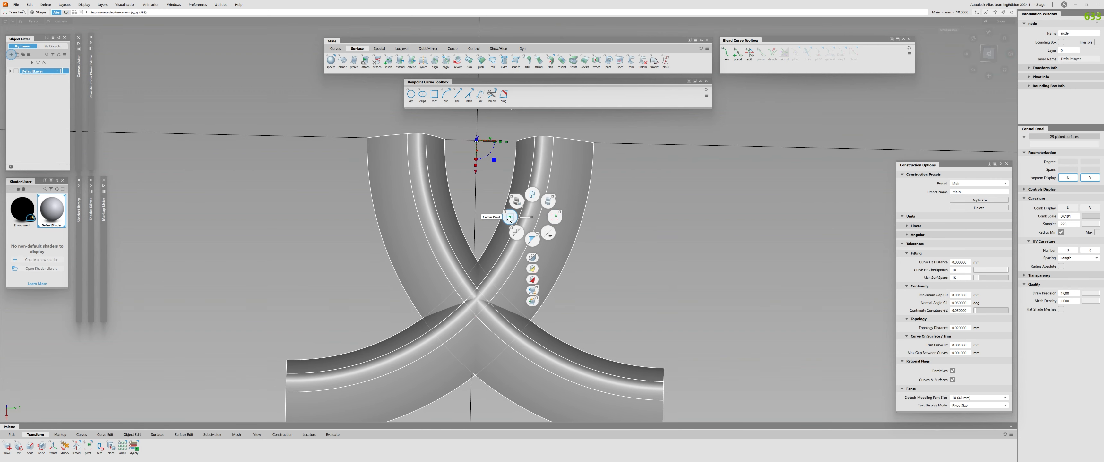
pyautogui.keyDown('alt'); pyautogui.keyDown('shift'); pyautogui.moveTo(509, 219); pyautogui.dragTo(462, 303); pyautogui.keyUp('shift'); pyautogui.keyUp('alt')
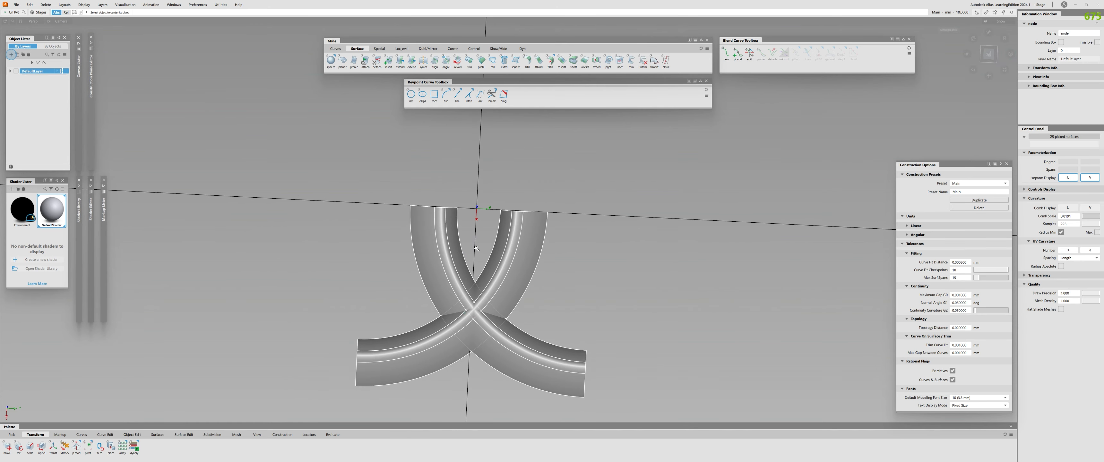
pyautogui.keyDown('alt'); pyautogui.keyDown('shift'); pyautogui.moveTo(466, 270); pyautogui.dragTo(465, 292); pyautogui.keyUp('shift'); pyautogui.keyUp('alt')
pyautogui.keyDown('alt'); pyautogui.keyDown('shift'); pyautogui.moveTo(465, 291); pyautogui.dragTo(497, 283, button='right'); pyautogui.keyUp('shift'); pyautogui.keyUp('alt')
pyautogui.keyDown('ctrl'); pyautogui.keyDown('shift'); pyautogui.moveTo(360, 269); pyautogui.dragTo(600, 377); pyautogui.keyUp('shift'); pyautogui.keyUp('ctrl')
pyautogui.keyDown('alt'); pyautogui.keyDown('shift'); pyautogui.moveTo(471, 309); pyautogui.dragTo(514, 288); pyautogui.keyUp('shift'); pyautogui.keyUp('alt')
# Check the crossing group's pivot from the back view and in perspective, and try to move the pivot.
pyautogui.moveTo(300, 386); pyautogui.dragTo(971, 82)
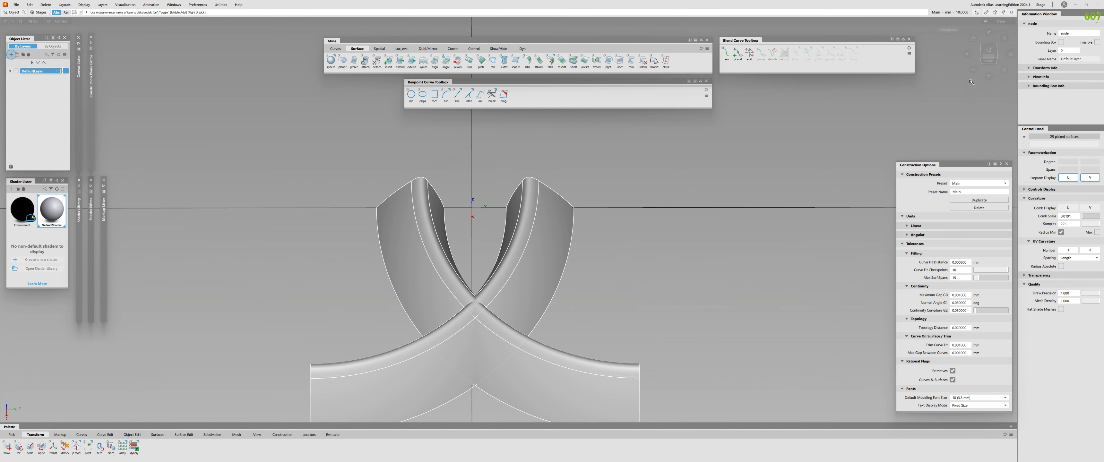
pyautogui.click(989, 64)
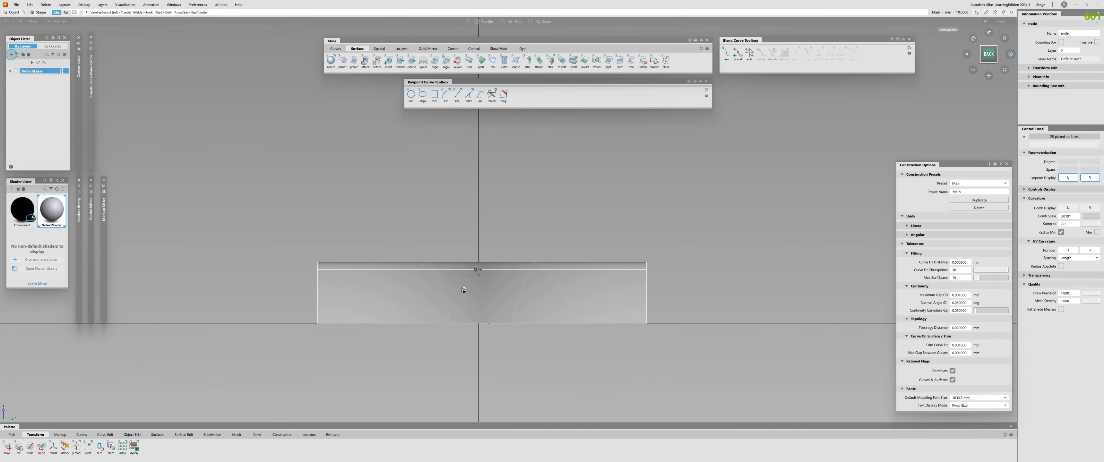
pyautogui.keyDown('alt'); pyautogui.keyDown('shift'); pyautogui.moveTo(498, 281); pyautogui.dragTo(429, 266); pyautogui.keyUp('shift'); pyautogui.keyUp('alt')
pyautogui.moveTo(389, 249); pyautogui.dragTo(526, 279)
pyautogui.keyDown('ctrl'); pyautogui.keyDown('shift'); pyautogui.moveTo(566, 257); pyautogui.dragTo(589, 258, button='right'); pyautogui.keyUp('shift'); pyautogui.keyUp('ctrl')
pyautogui.keyDown('alt'); pyautogui.keyDown('shift'); pyautogui.moveTo(557, 275); pyautogui.dragTo(543, 306); pyautogui.keyUp('shift'); pyautogui.keyUp('alt')
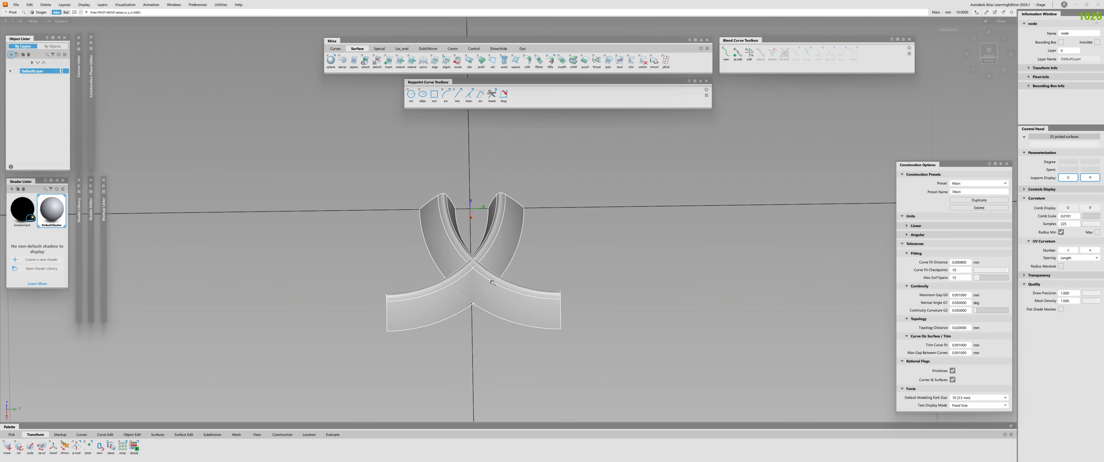
pyautogui.moveTo(414, 266); pyautogui.dragTo(531, 291)
pyautogui.keyDown('ctrl'); pyautogui.keyDown('shift'); pyautogui.moveTo(554, 297); pyautogui.dragTo(533, 299, button='right'); pyautogui.keyUp('shift'); pyautogui.keyUp('ctrl')
pyautogui.keyDown('ctrl'); pyautogui.keyDown('shift'); pyautogui.moveTo(534, 300); pyautogui.dragTo(497, 279); pyautogui.keyUp('shift'); pyautogui.keyUp('ctrl')
pyautogui.moveTo(412, 266); pyautogui.dragTo(485, 295)
# Ungroup the crossing surfaces, select all of them, and group them again into a new node.
pyautogui.hotkey('ctrl', 'u')
pyautogui.moveTo(334, 258); pyautogui.dragTo(556, 343)
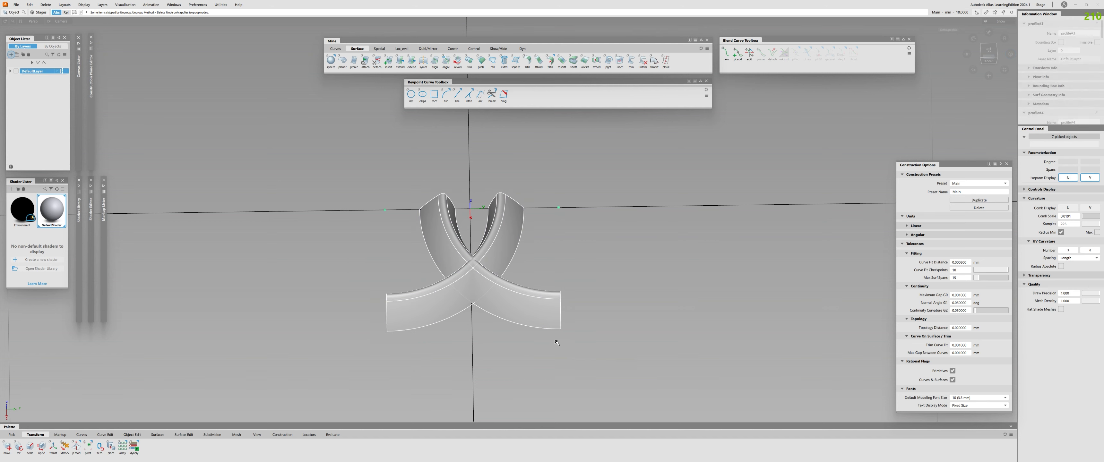
pyautogui.hotkey('ctrl', 'g')
# Center the pivot of the new crossing group and check its placement with the transform manipulator.
pyautogui.keyDown('alt'); pyautogui.keyDown('shift'); pyautogui.moveTo(464, 289); pyautogui.dragTo(498, 238); pyautogui.keyUp('shift'); pyautogui.keyUp('alt')
pyautogui.keyDown('ctrl'); pyautogui.keyDown('shift'); pyautogui.click(498, 239); pyautogui.keyUp('shift'); pyautogui.keyUp('ctrl')
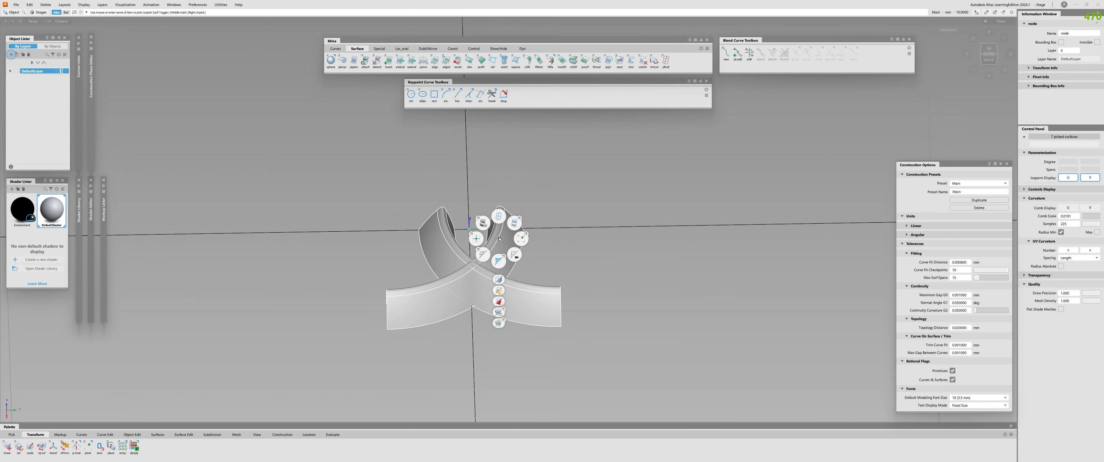
pyautogui.keyDown('ctrl'); pyautogui.keyDown('shift'); pyautogui.click(475, 240); pyautogui.keyUp('shift'); pyautogui.keyUp('ctrl')
pyautogui.keyDown('alt'); pyautogui.keyDown('shift'); pyautogui.moveTo(468, 311); pyautogui.dragTo(490, 360); pyautogui.keyUp('shift'); pyautogui.keyUp('alt')
pyautogui.press('w')
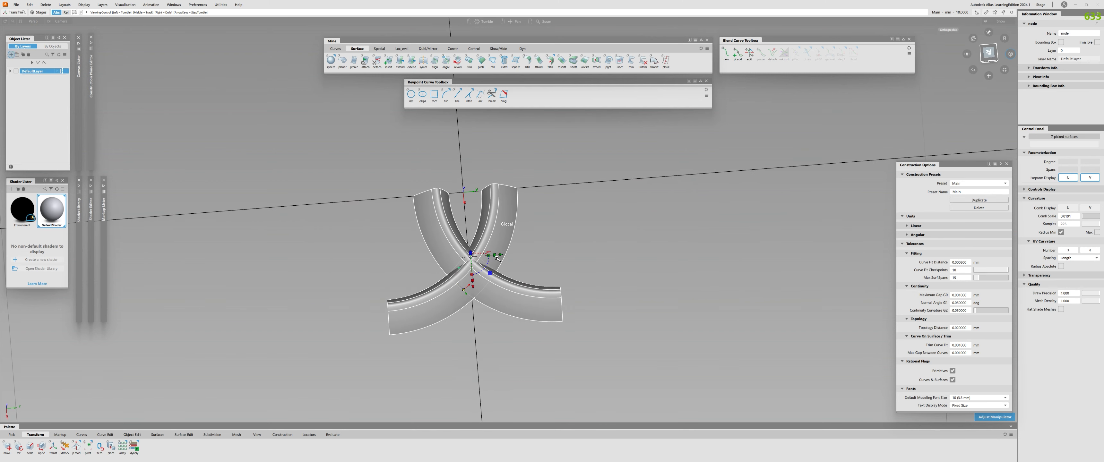
pyautogui.keyDown('alt'); pyautogui.keyDown('shift'); pyautogui.moveTo(497, 258); pyautogui.dragTo(493, 271); pyautogui.keyUp('shift'); pyautogui.keyUp('alt')
pyautogui.keyDown('alt'); pyautogui.keyDown('shift'); pyautogui.moveTo(493, 270); pyautogui.dragTo(469, 249, button='right'); pyautogui.keyUp('shift'); pyautogui.keyUp('alt')
pyautogui.keyDown('alt'); pyautogui.keyDown('shift'); pyautogui.moveTo(470, 249); pyautogui.dragTo(460, 295, button='middle'); pyautogui.keyUp('shift'); pyautogui.keyUp('alt')
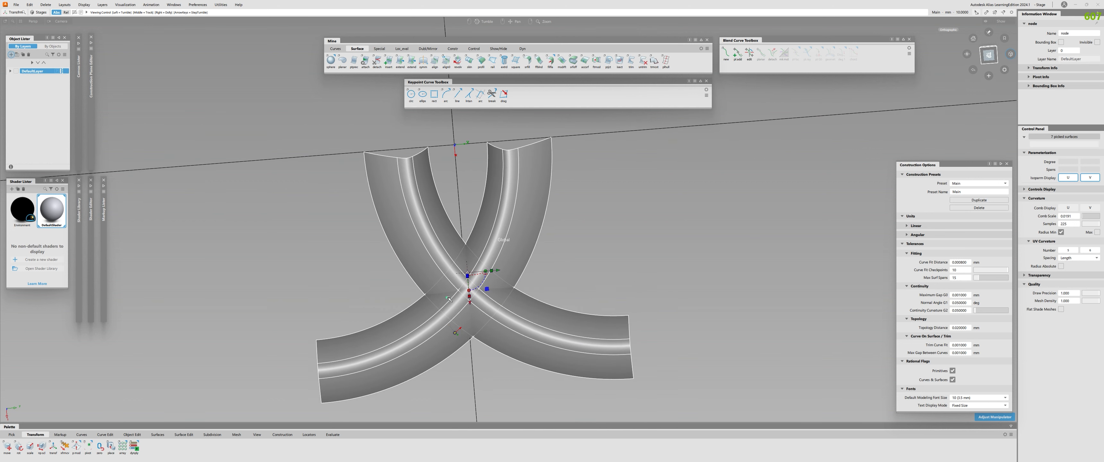
pyautogui.keyDown('alt'); pyautogui.keyDown('shift'); pyautogui.moveTo(448, 300); pyautogui.dragTo(482, 180); pyautogui.keyUp('shift'); pyautogui.keyUp('alt')
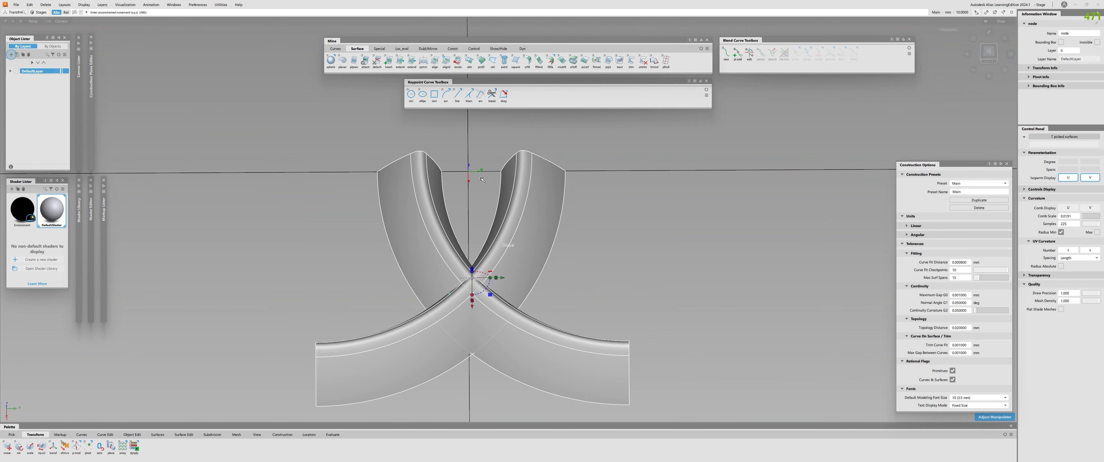
pyautogui.keyDown('alt'); pyautogui.keyDown('shift'); pyautogui.moveTo(503, 278); pyautogui.dragTo(471, 235); pyautogui.keyUp('shift'); pyautogui.keyUp('alt')
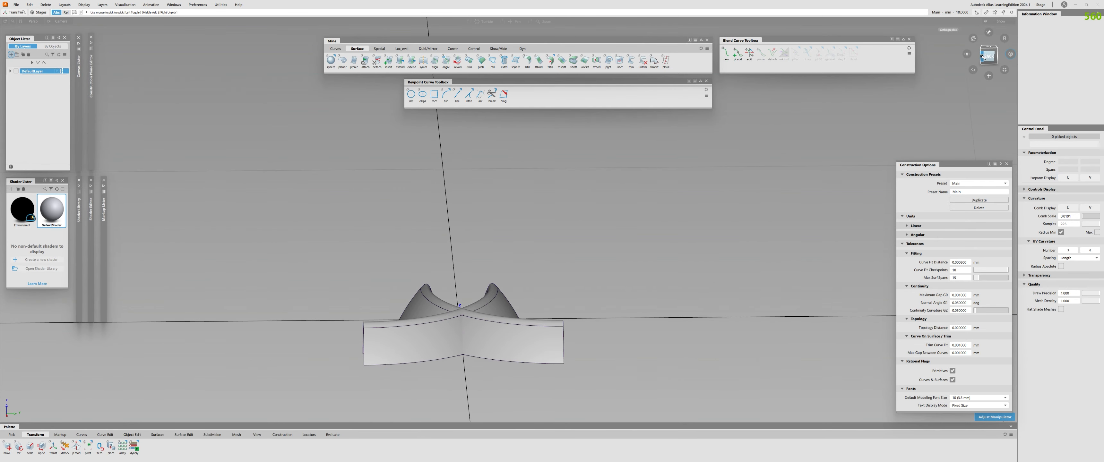
# Reselect the crossing group and check its transform manipulator's position in the side and back views.
pyautogui.click(988, 56)
pyautogui.keyDown('alt'); pyautogui.keyDown('shift'); pyautogui.moveTo(450, 274); pyautogui.dragTo(433, 326); pyautogui.keyUp('shift'); pyautogui.keyUp('alt')
pyautogui.click(434, 320)
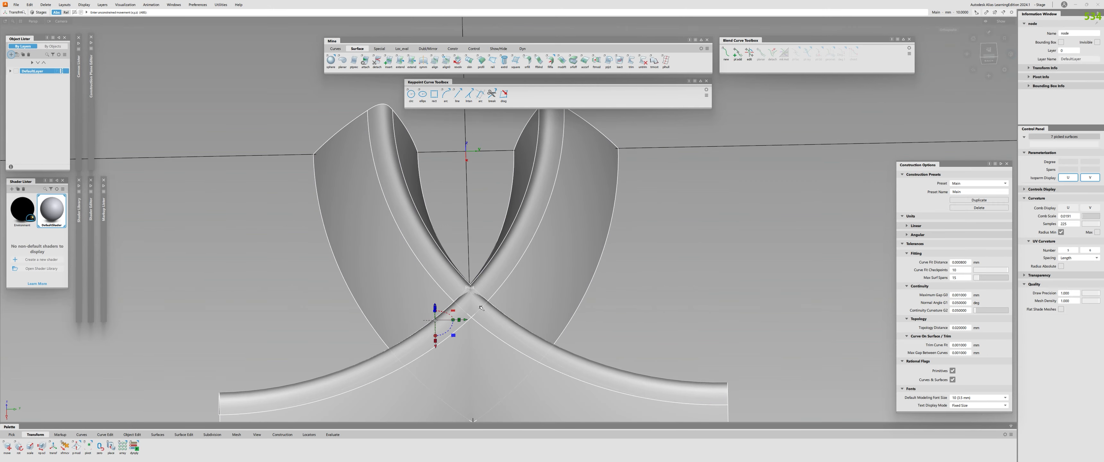
pyautogui.keyDown('alt'); pyautogui.keyDown('shift'); pyautogui.moveTo(453, 336); pyautogui.dragTo(488, 334, button='right'); pyautogui.keyUp('shift'); pyautogui.keyUp('alt')
pyautogui.keyDown('alt'); pyautogui.keyDown('shift'); pyautogui.moveTo(487, 334); pyautogui.dragTo(639, 180); pyautogui.keyUp('shift'); pyautogui.keyUp('alt')
pyautogui.click(984, 48)
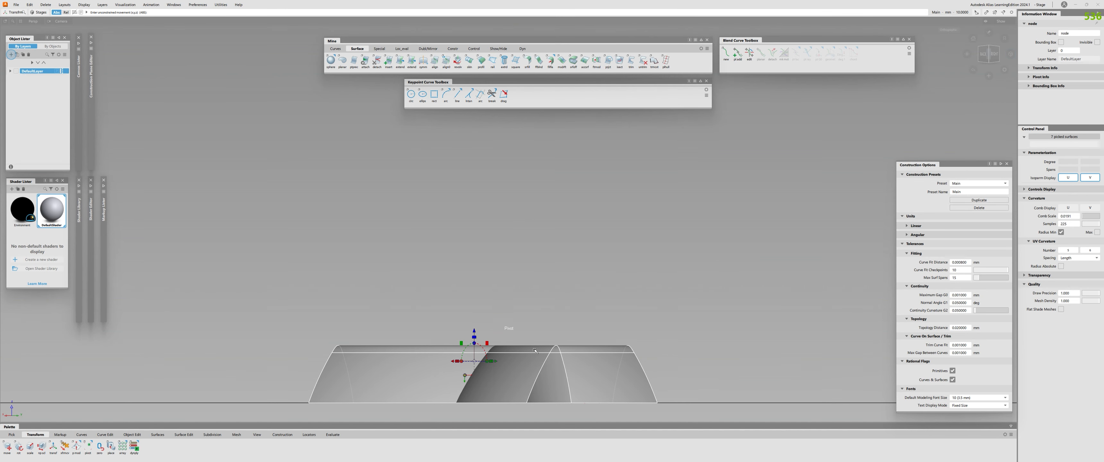
pyautogui.click(981, 55)
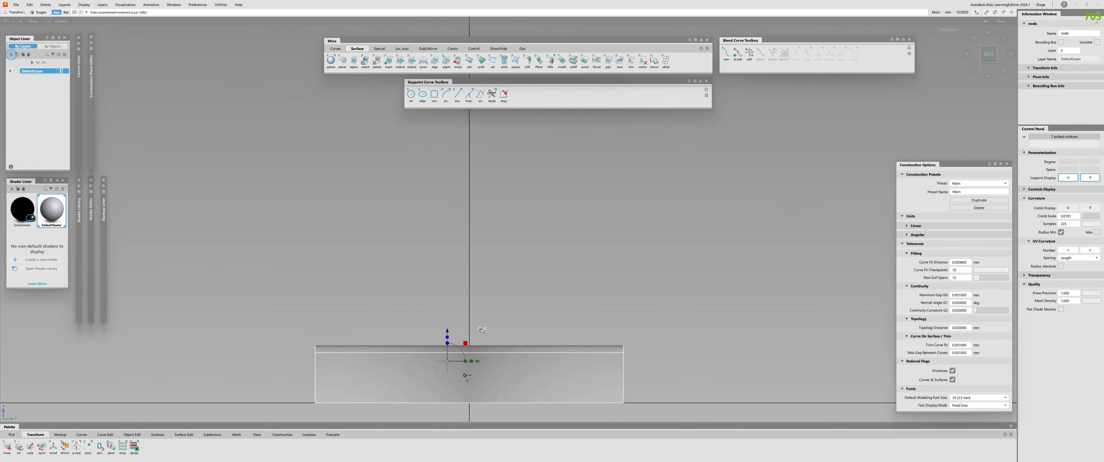
# Examine the deselected crossing surfaces in perspective, up close at the intersection and as a whole.
pyautogui.keyDown('alt'); pyautogui.keyDown('shift'); pyautogui.moveTo(533, 319); pyautogui.dragTo(480, 326, button='right'); pyautogui.keyUp('shift'); pyautogui.keyUp('alt')
pyautogui.keyDown('alt'); pyautogui.keyDown('shift'); pyautogui.moveTo(480, 356); pyautogui.dragTo(493, 321, button='middle'); pyautogui.keyUp('shift'); pyautogui.keyUp('alt')
pyautogui.keyDown('alt'); pyautogui.keyDown('shift'); pyautogui.moveTo(493, 321); pyautogui.dragTo(524, 321, button='right'); pyautogui.keyUp('shift'); pyautogui.keyUp('alt')
pyautogui.keyDown('alt'); pyautogui.keyDown('shift'); pyautogui.moveTo(529, 344); pyautogui.dragTo(336, 259); pyautogui.keyUp('shift'); pyautogui.keyUp('alt')
pyautogui.keyDown('alt'); pyautogui.keyDown('shift'); pyautogui.moveTo(336, 259); pyautogui.dragTo(497, 279, button='right'); pyautogui.keyUp('shift'); pyautogui.keyUp('alt')
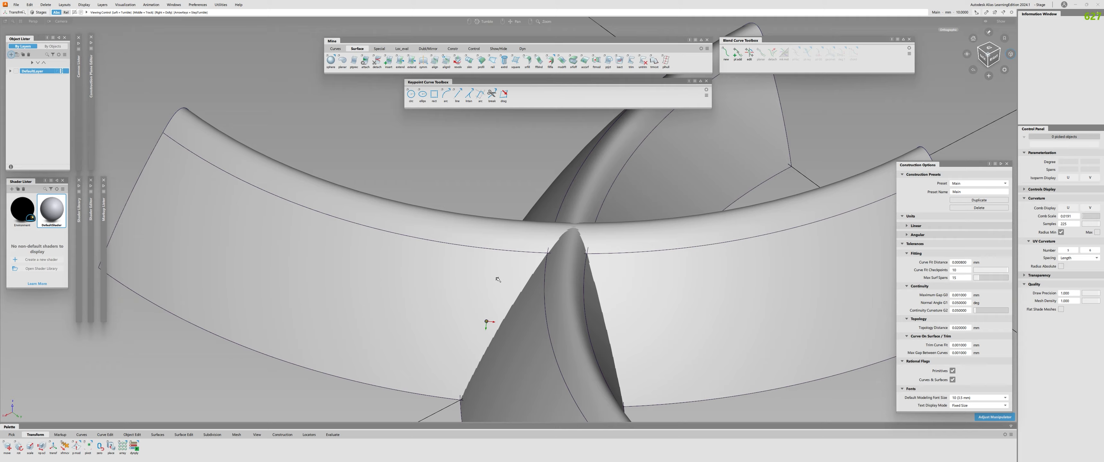
pyautogui.keyDown('alt'); pyautogui.keyDown('shift'); pyautogui.moveTo(497, 278); pyautogui.dragTo(495, 357); pyautogui.keyUp('shift'); pyautogui.keyUp('alt')
pyautogui.keyDown('alt'); pyautogui.keyDown('shift'); pyautogui.moveTo(495, 357); pyautogui.dragTo(428, 303, button='right'); pyautogui.keyUp('shift'); pyautogui.keyUp('alt')
pyautogui.keyDown('alt'); pyautogui.keyDown('shift'); pyautogui.moveTo(428, 302); pyautogui.dragTo(565, 295); pyautogui.keyUp('shift'); pyautogui.keyUp('alt')
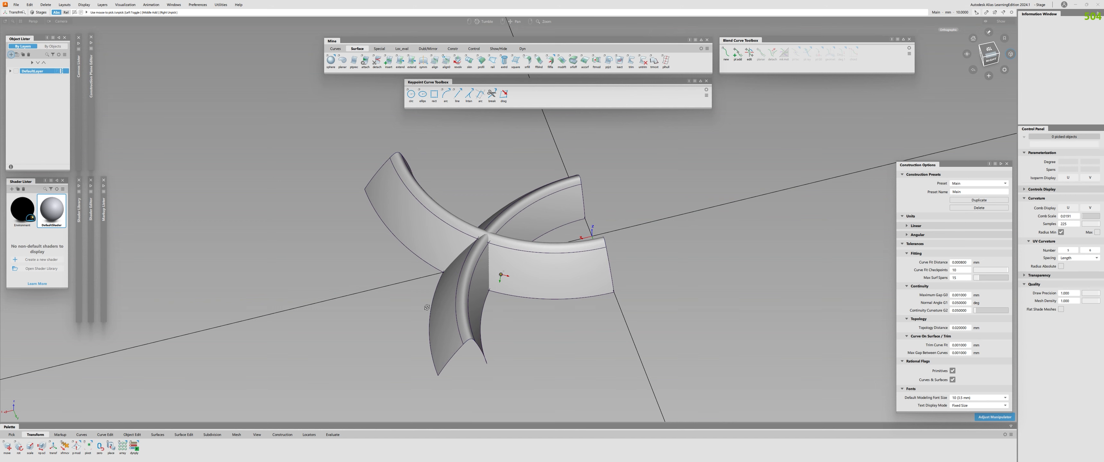
pyautogui.keyDown('alt'); pyautogui.keyDown('shift'); pyautogui.moveTo(427, 308); pyautogui.dragTo(585, 302); pyautogui.keyUp('shift'); pyautogui.keyUp('alt')
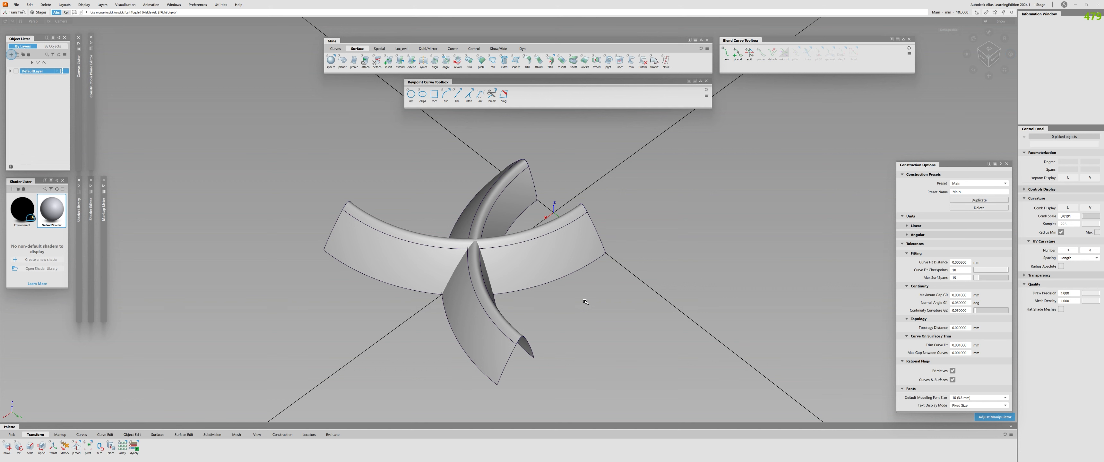
pyautogui.keyDown('alt'); pyautogui.keyDown('shift'); pyautogui.moveTo(578, 283); pyautogui.dragTo(512, 296, button='right'); pyautogui.keyUp('shift'); pyautogui.keyUp('alt')
pyautogui.keyDown('alt'); pyautogui.keyDown('shift'); pyautogui.moveTo(513, 296); pyautogui.dragTo(522, 299); pyautogui.keyUp('shift'); pyautogui.keyUp('alt')
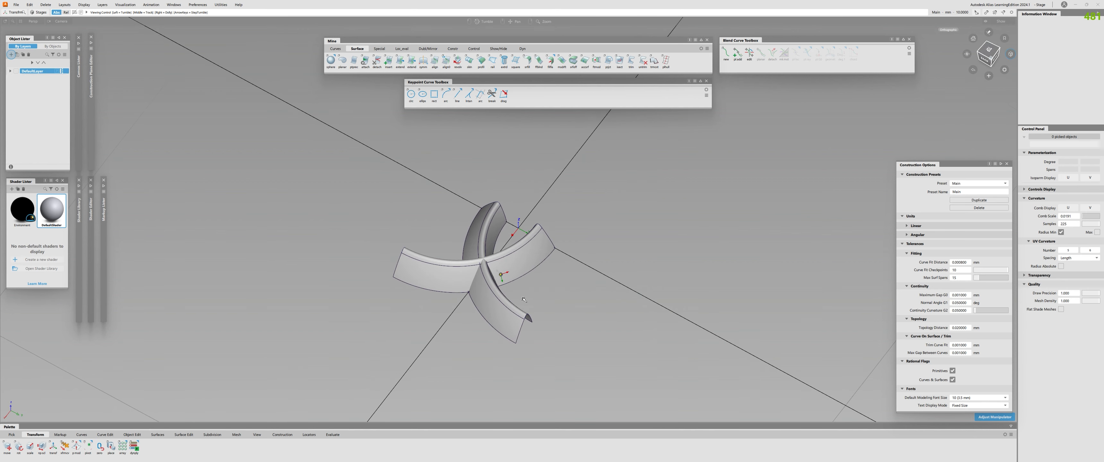